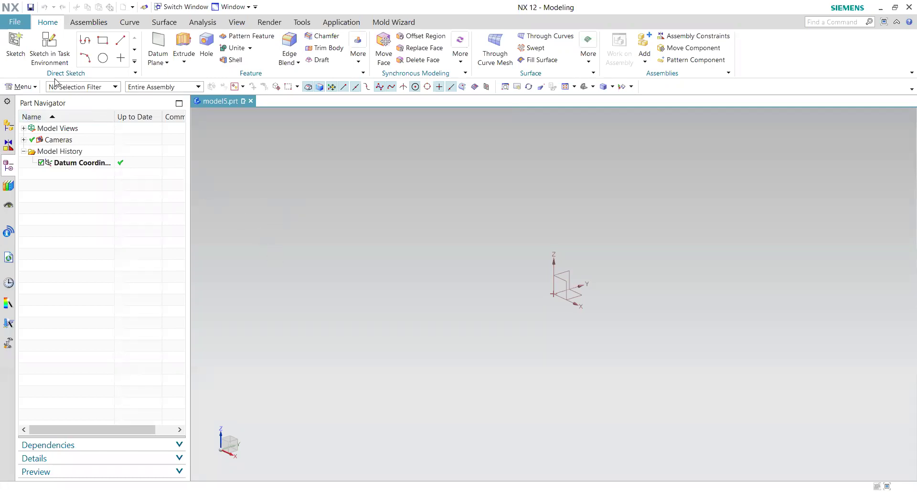
# Create a sketch on the default XY plane and draw a from-center rectangle centred on the sketch origin.
pyautogui.click(51, 48)
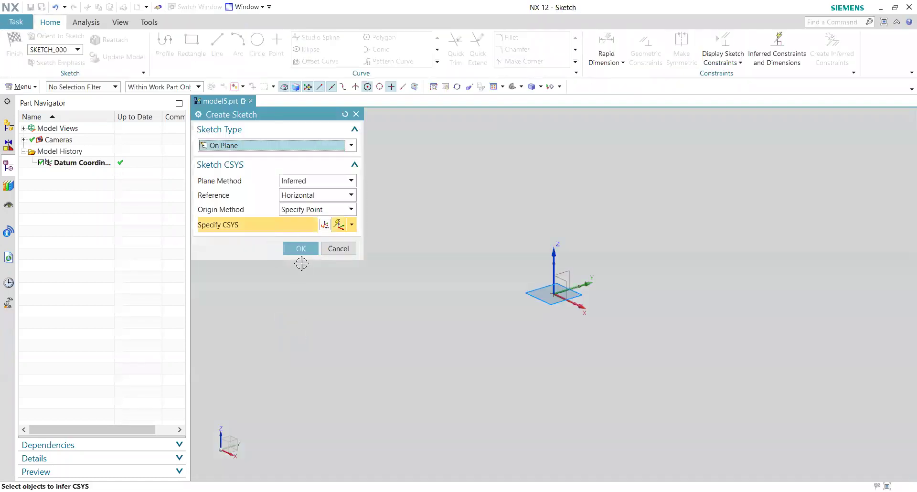
pyautogui.click(295, 252)
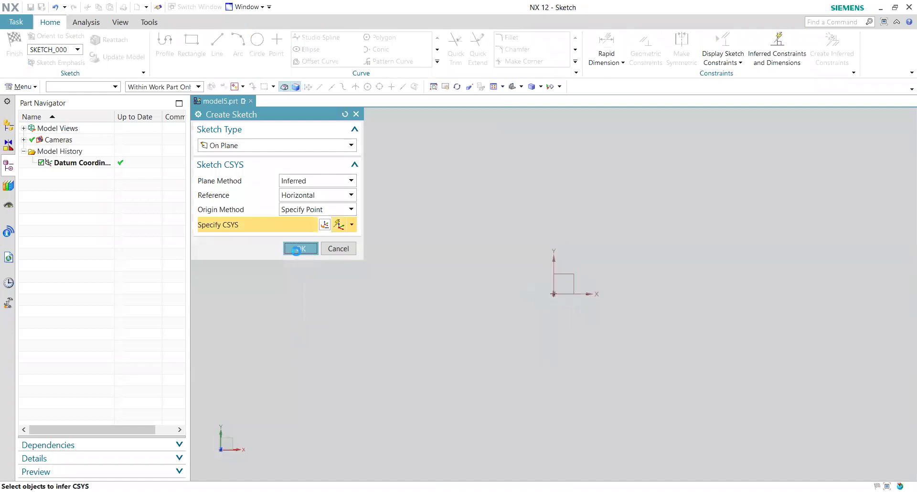
pyautogui.press('r')
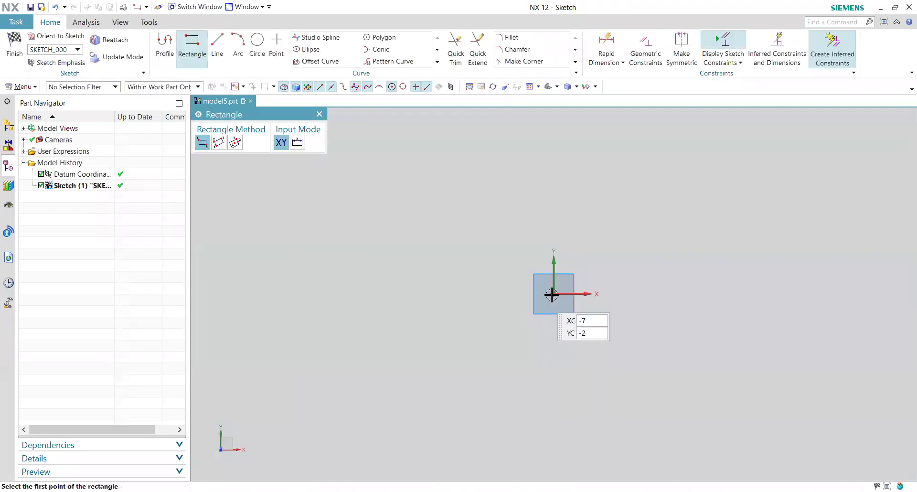
pyautogui.click(553, 293)
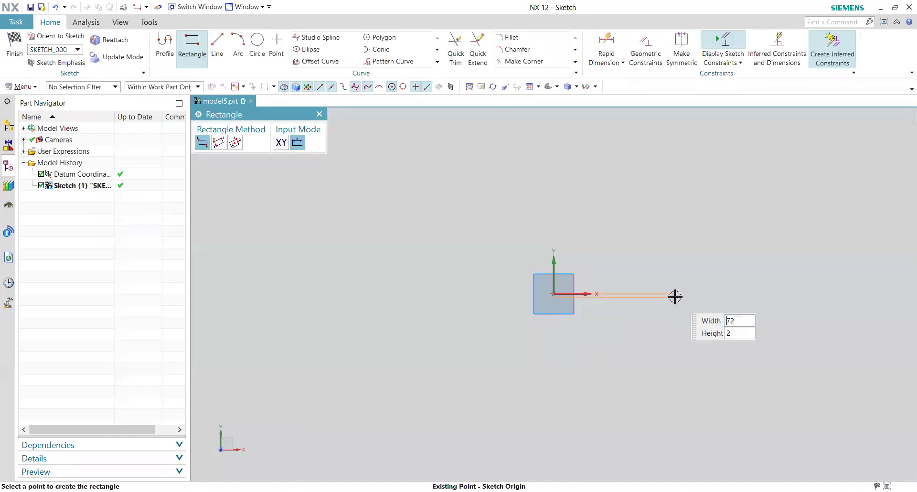
pyautogui.click(234, 141)
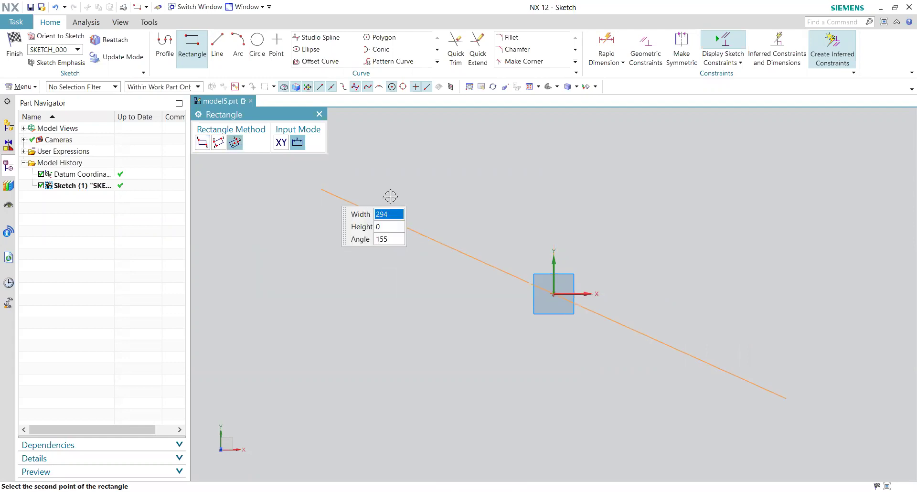
pyautogui.click(684, 293)
pyautogui.click(665, 185)
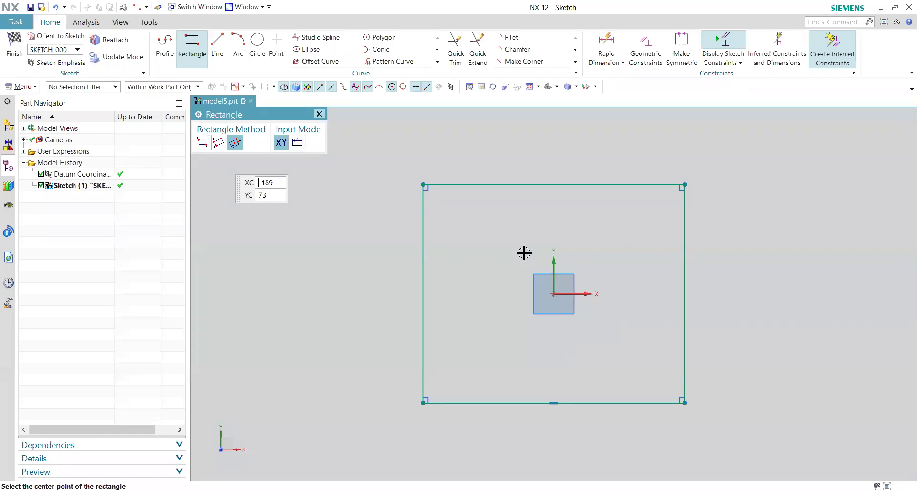
# Draw a separate second rectangle by two corner points on the +X side of the centred rectangle.
pyautogui.press('Escape')
pyautogui.press('r')
pyautogui.click(587, 168)
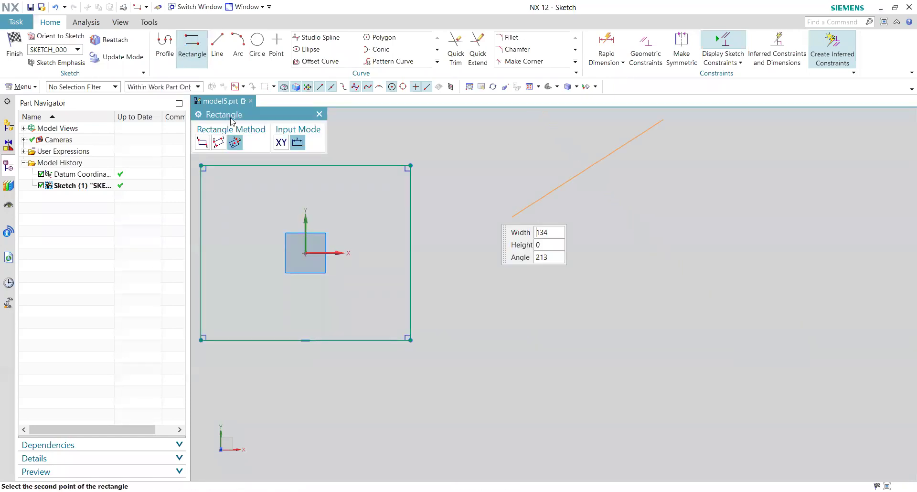
pyautogui.click(202, 142)
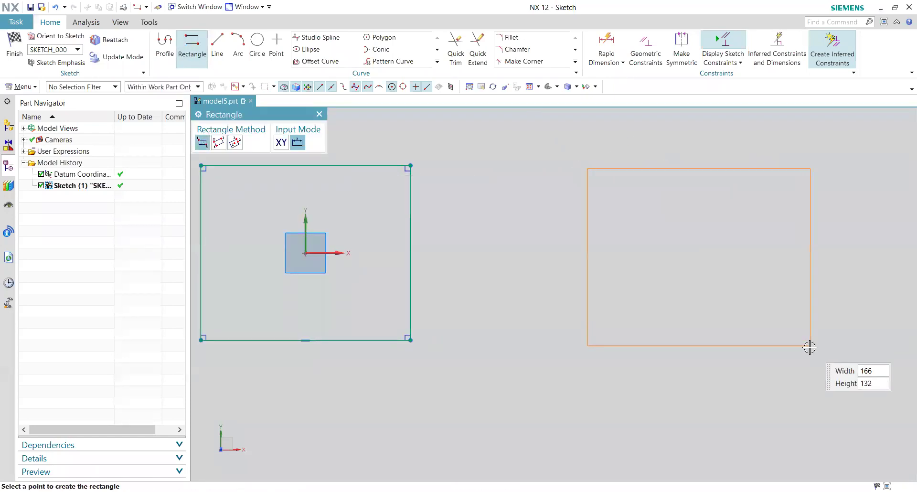
pyautogui.click(784, 344)
pyautogui.click(319, 115)
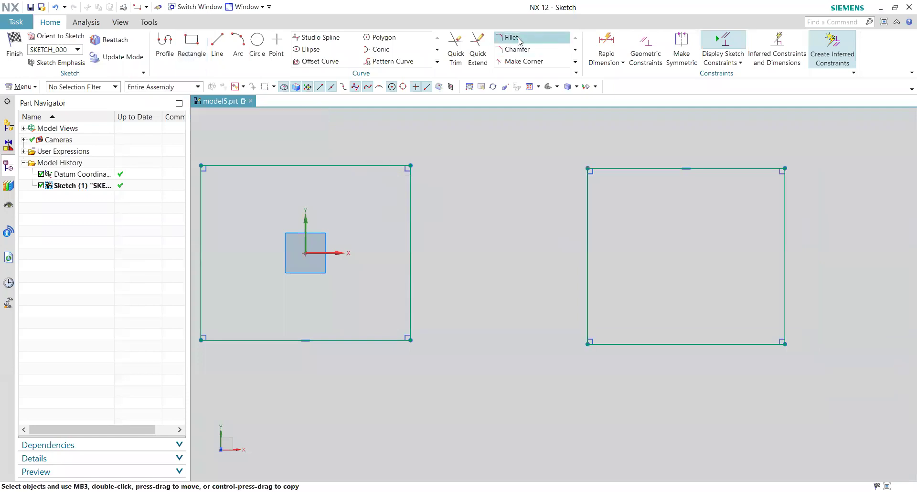
# Fillet the +X/+Y corner of the second rectangle with a freehand radius and finish the sketch.
pyautogui.click(517, 37)
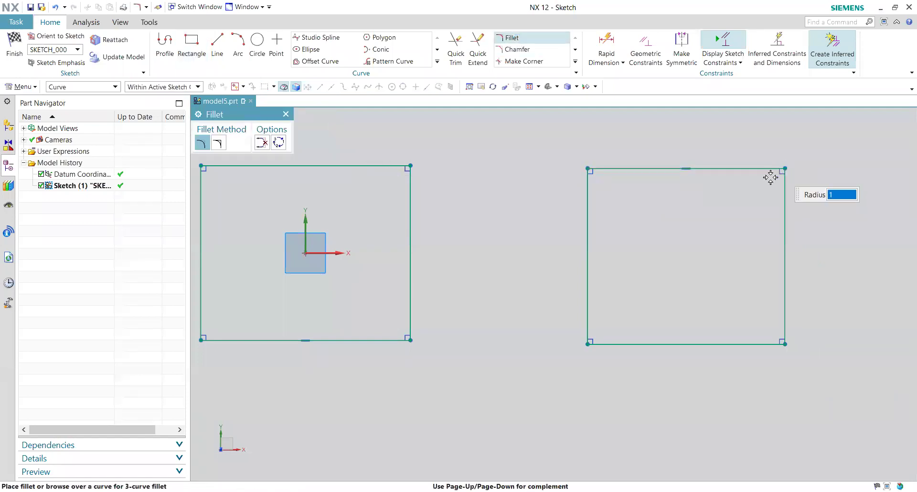
pyautogui.click(761, 189)
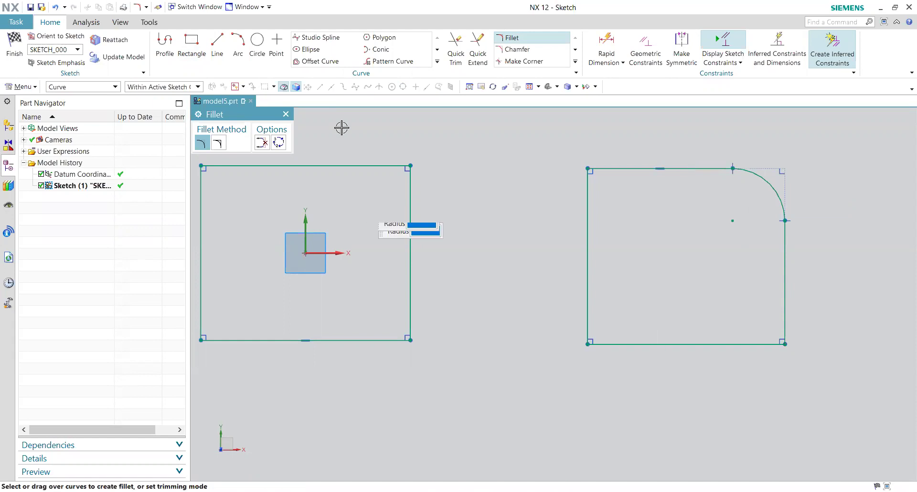
pyautogui.click(285, 115)
pyautogui.hotkey('ctrl', 'q')
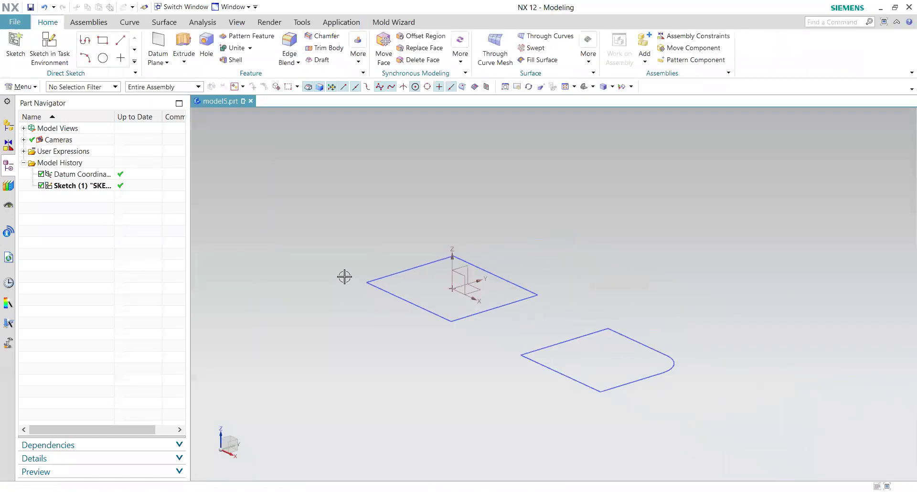
# Start Extrude and review the curve rule options available for selecting the section.
pyautogui.click(184, 42)
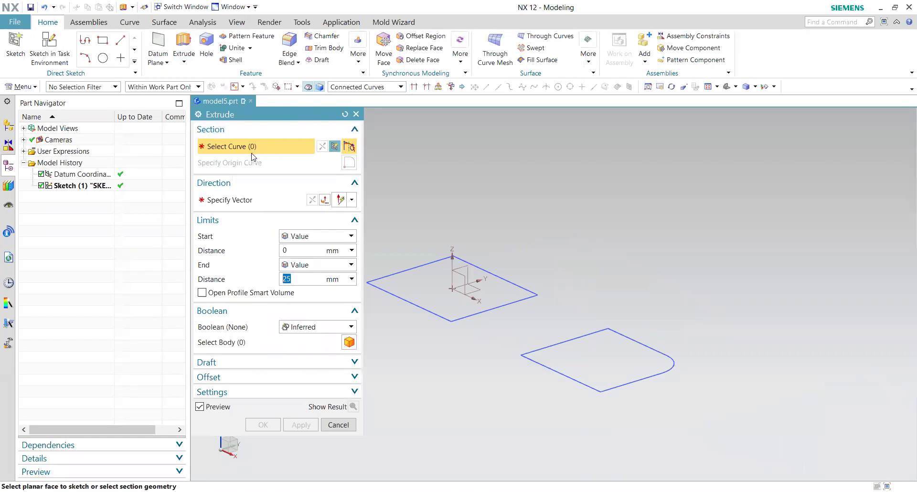
pyautogui.scroll(-2, 570, 315)
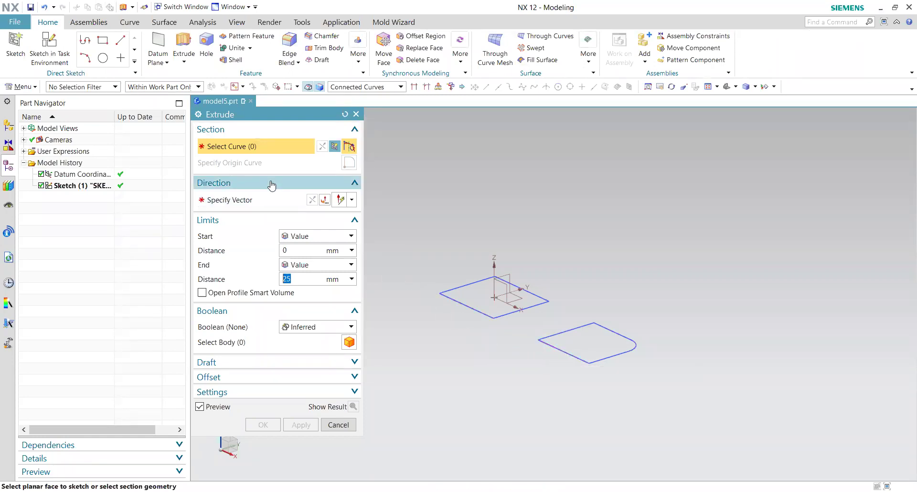
pyautogui.click(364, 87)
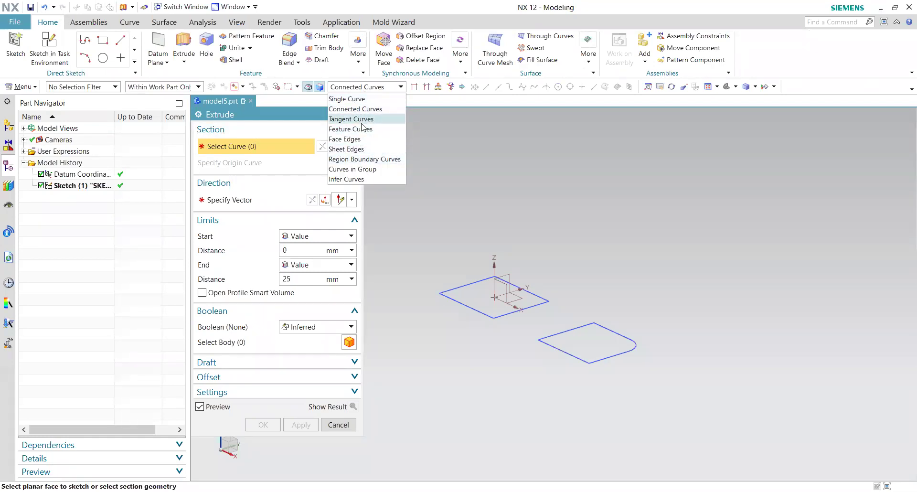
pyautogui.click(392, 142)
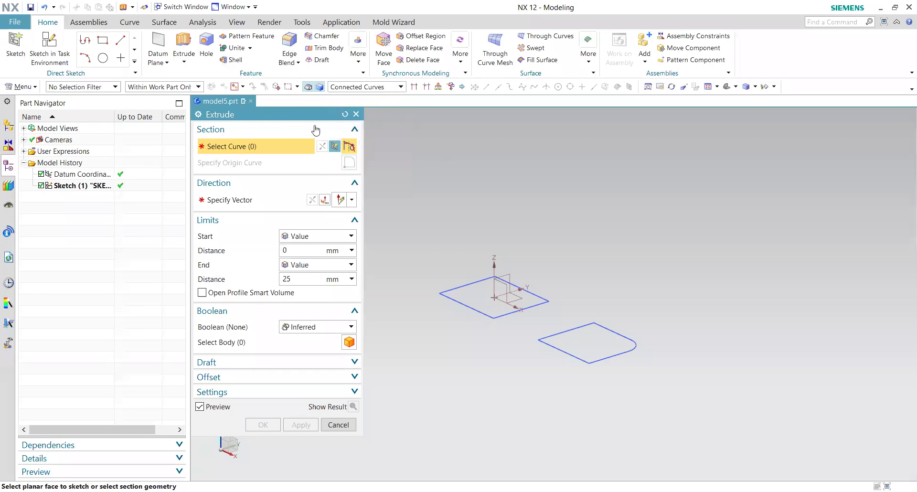
pyautogui.click(345, 114)
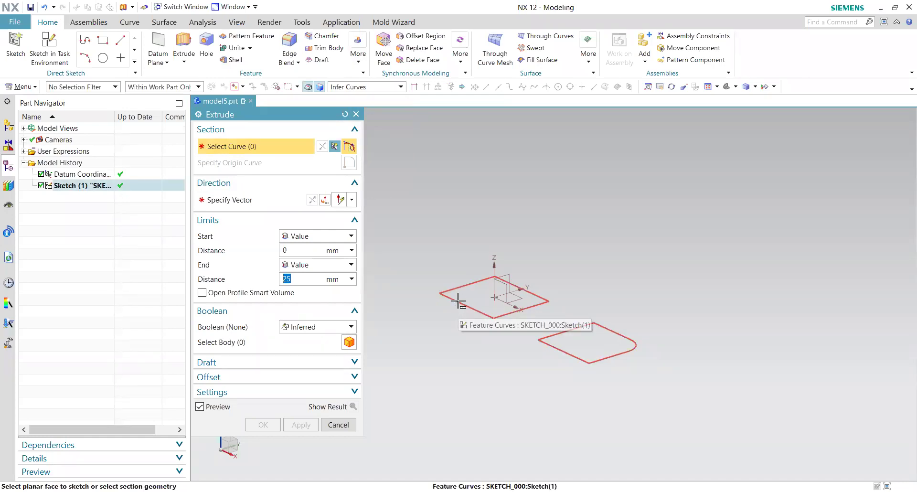
pyautogui.click(359, 90)
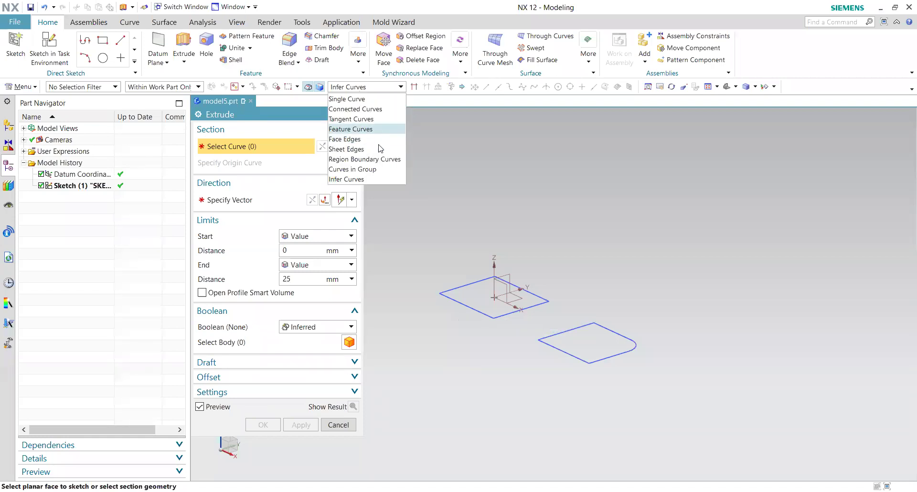
pyautogui.click(473, 182)
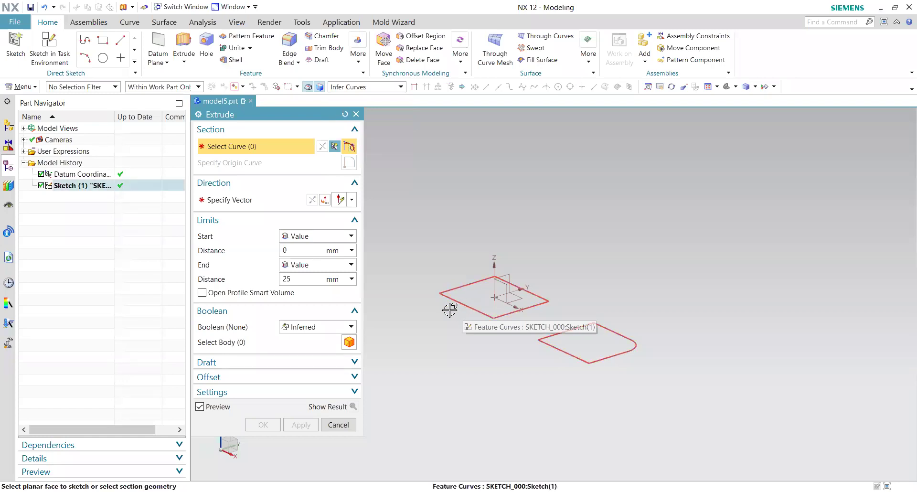
# Preview a 25 mm extrusion of only the +Y edge of the centred rectangle using the Single Curve rule.
pyautogui.click(371, 87)
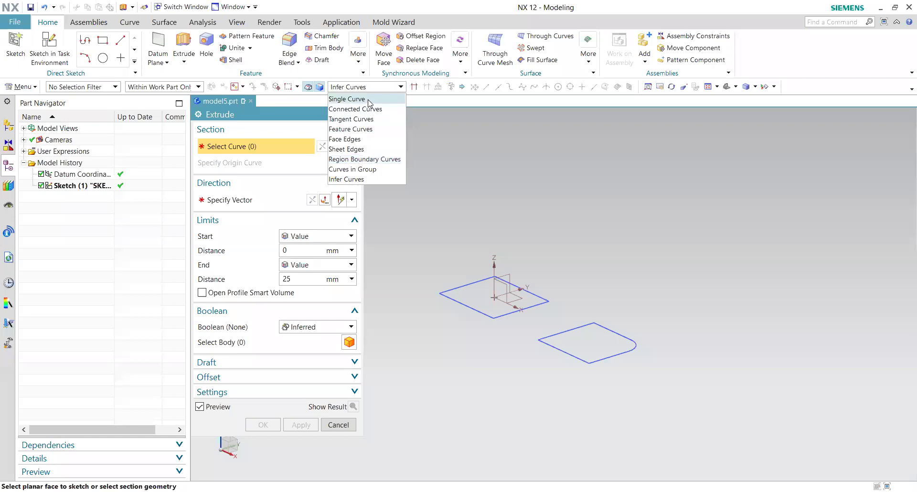
pyautogui.click(370, 99)
pyautogui.scroll(3, 434, 262)
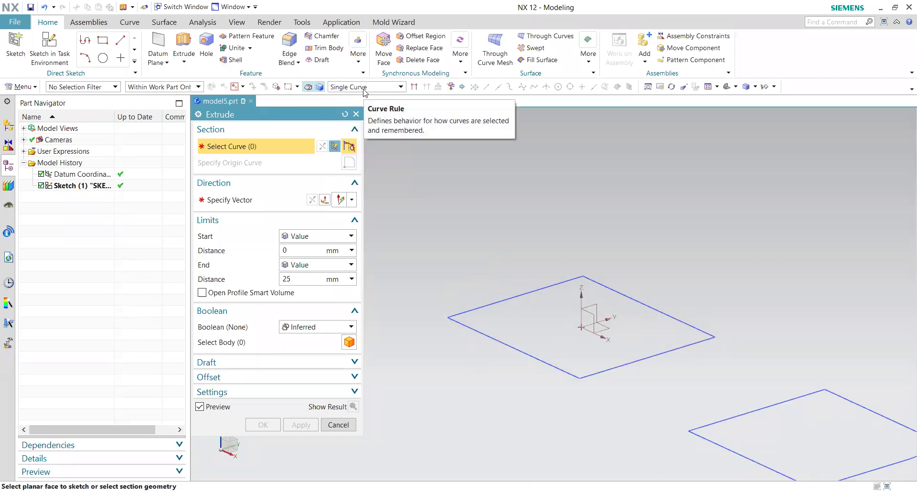
pyautogui.click(684, 321)
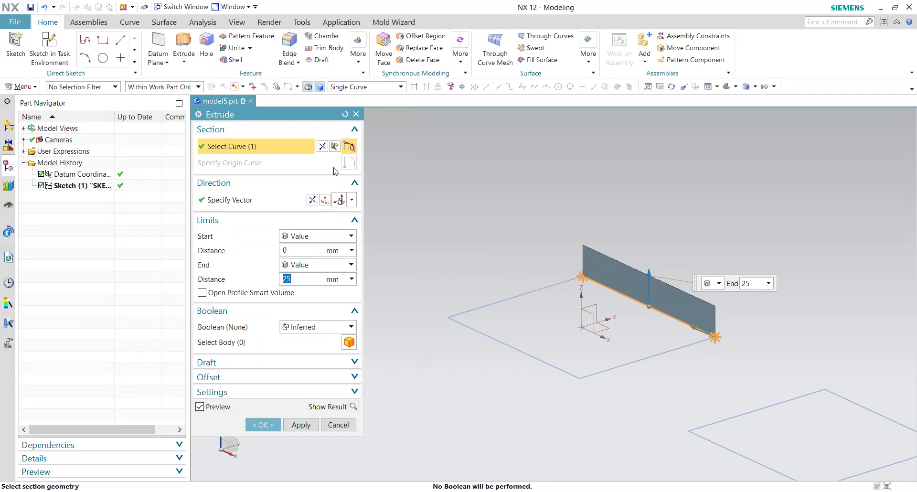
# Preview a 25 mm extrusion of the whole centred rectangle using the Connected Curves rule, and reset the Extrude settings.
pyautogui.click(375, 87)
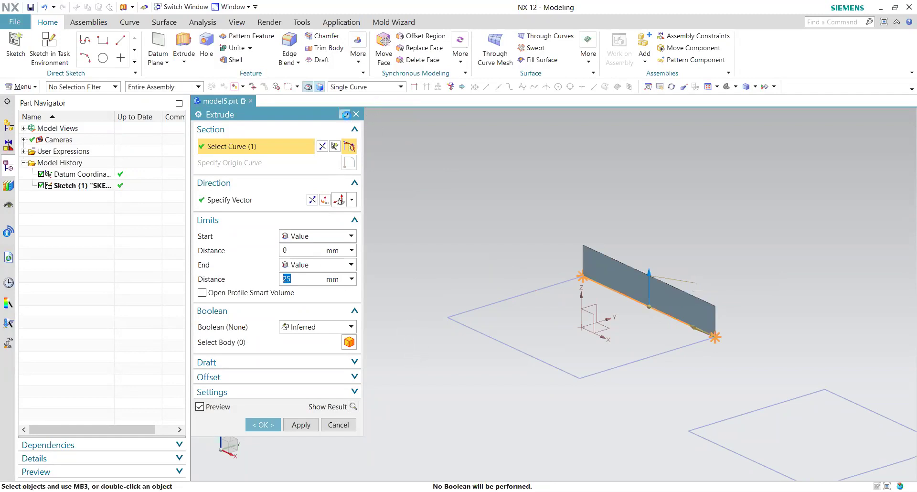
pyautogui.click(378, 95)
pyautogui.click(378, 87)
pyautogui.click(368, 107)
pyautogui.click(659, 311)
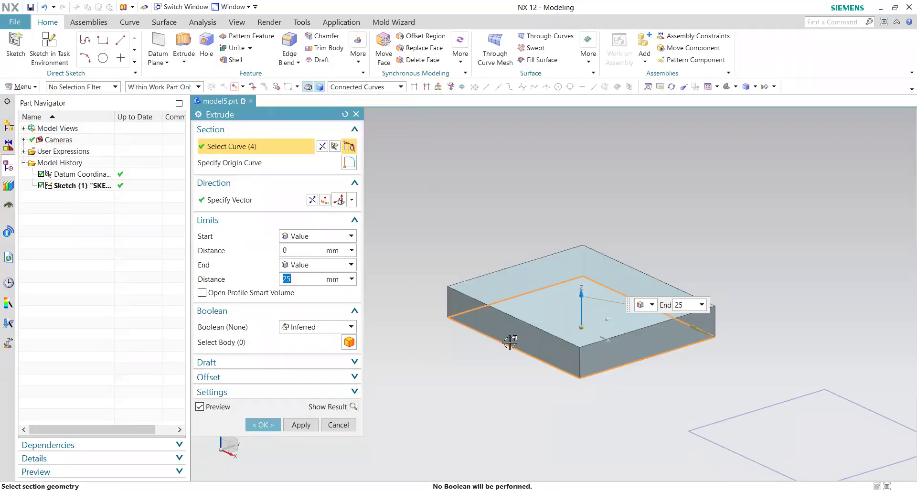
pyautogui.click(345, 114)
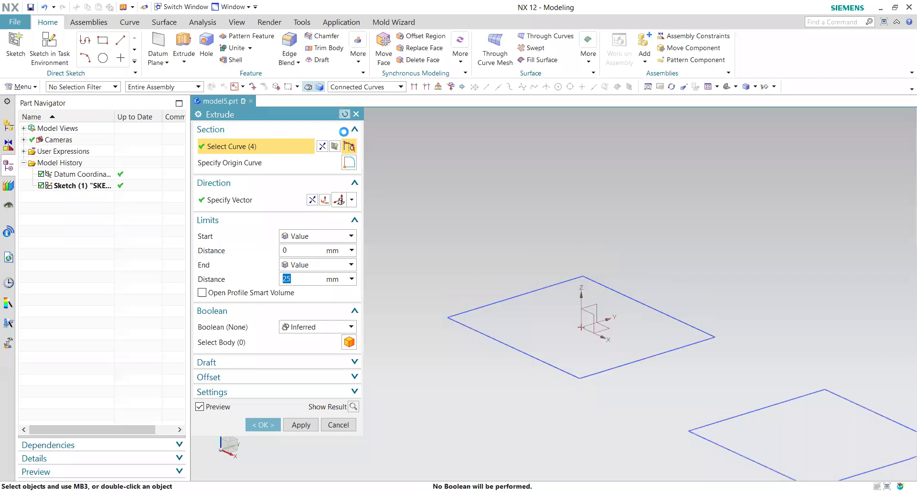
# Preview a 25 mm extrusion of the filleted edge chain on the second rectangle using the Tangent Curves rule, and cancel Extrude.
pyautogui.scroll(2, 402, 221)
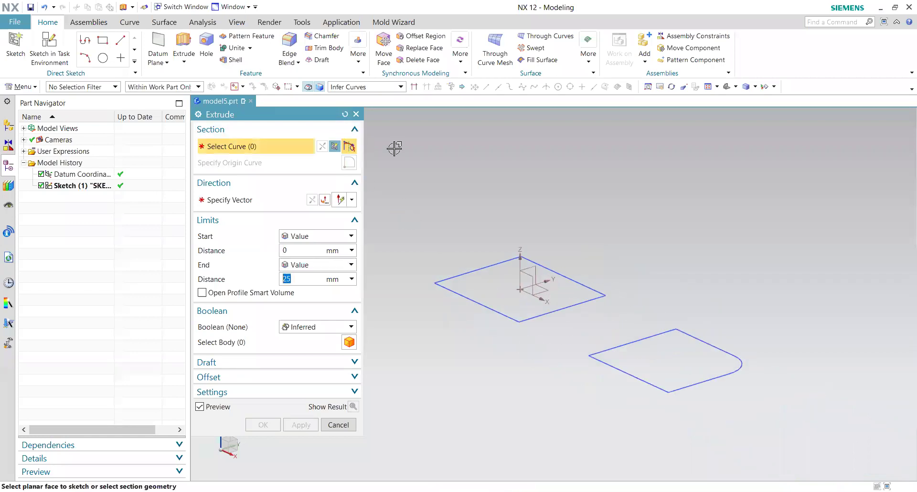
pyautogui.click(379, 88)
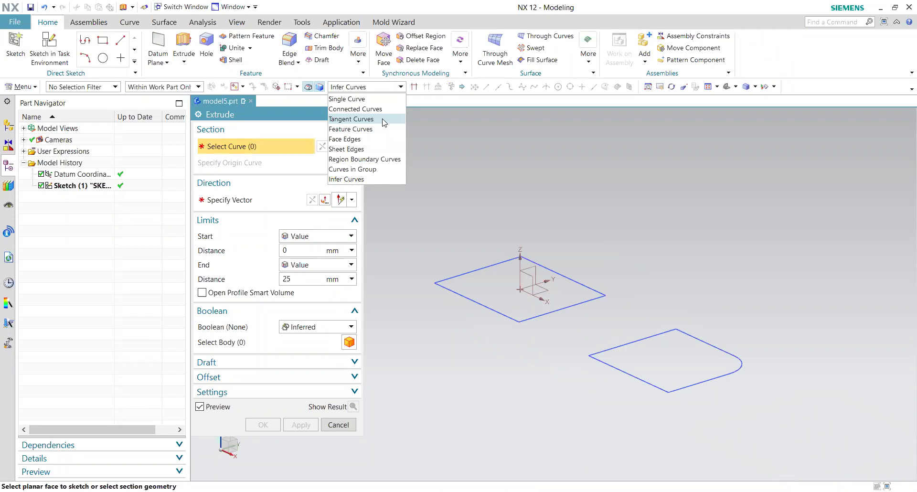
pyautogui.click(382, 120)
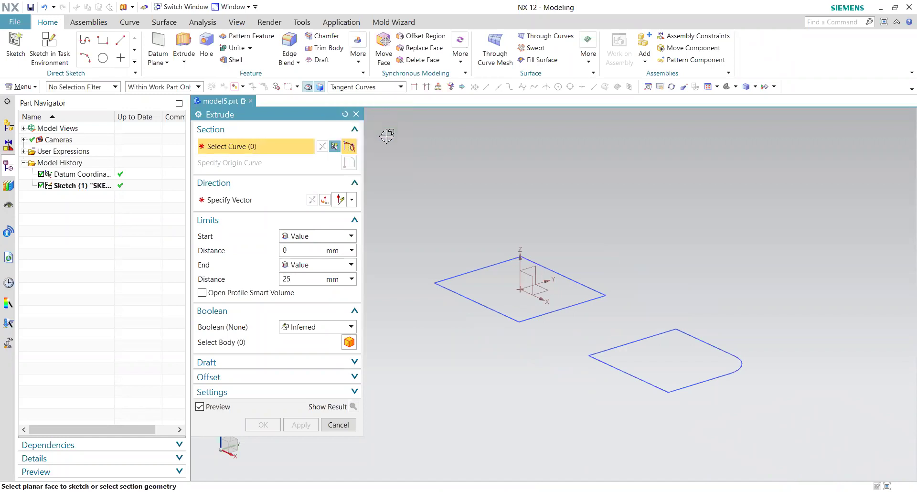
pyautogui.scroll(-2, 470, 318)
pyautogui.scroll(3, 825, 385)
pyautogui.scroll(-2, 589, 344)
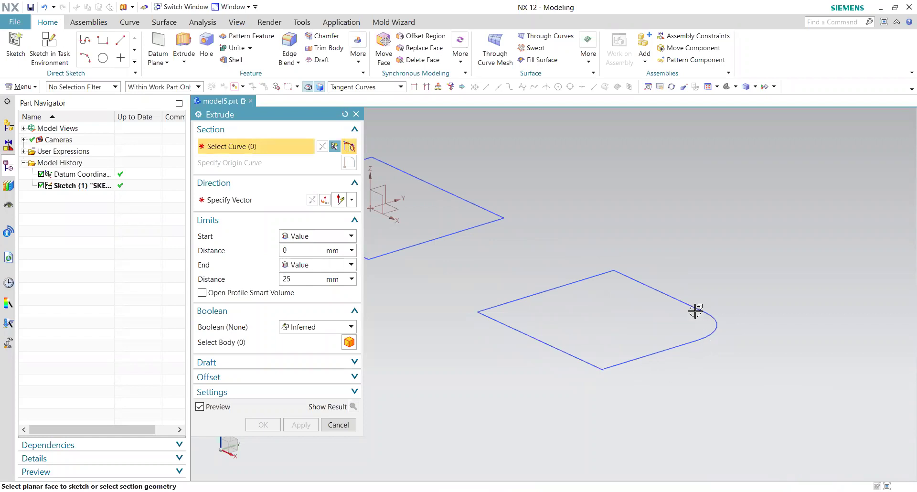
pyautogui.click(661, 352)
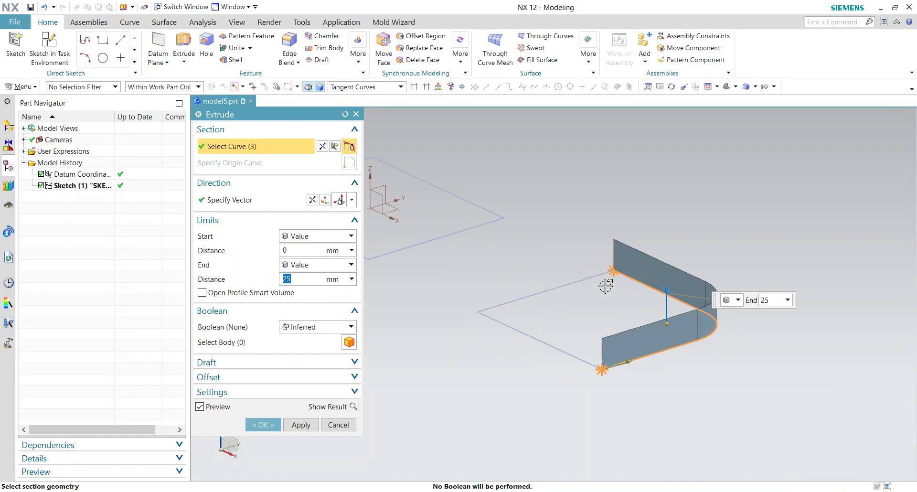
pyautogui.click(360, 87)
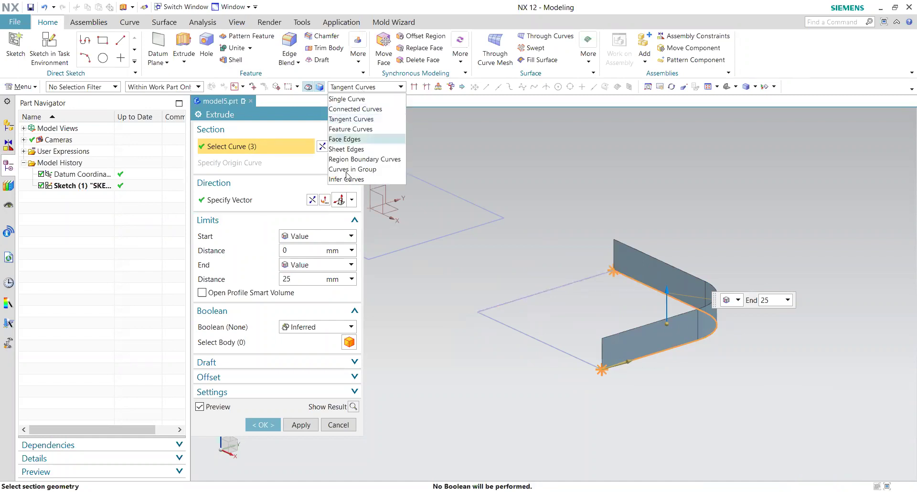
pyautogui.click(389, 178)
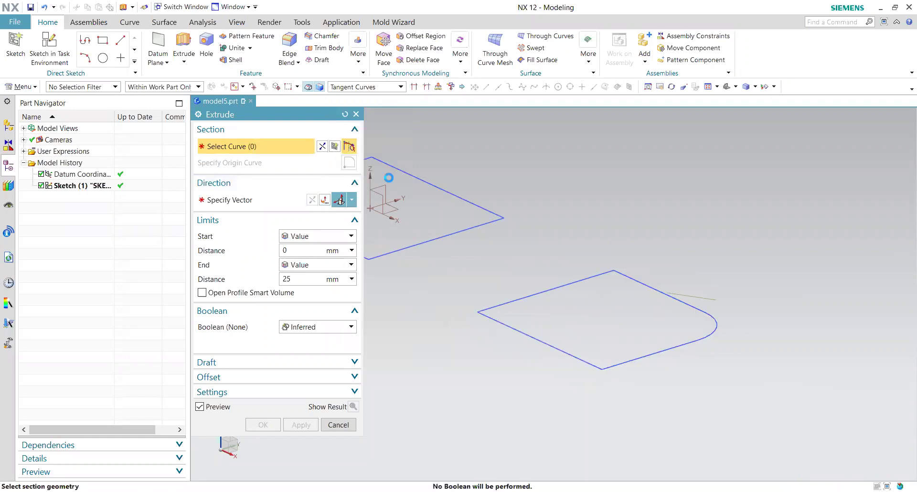
pyautogui.click(345, 114)
pyautogui.click(356, 115)
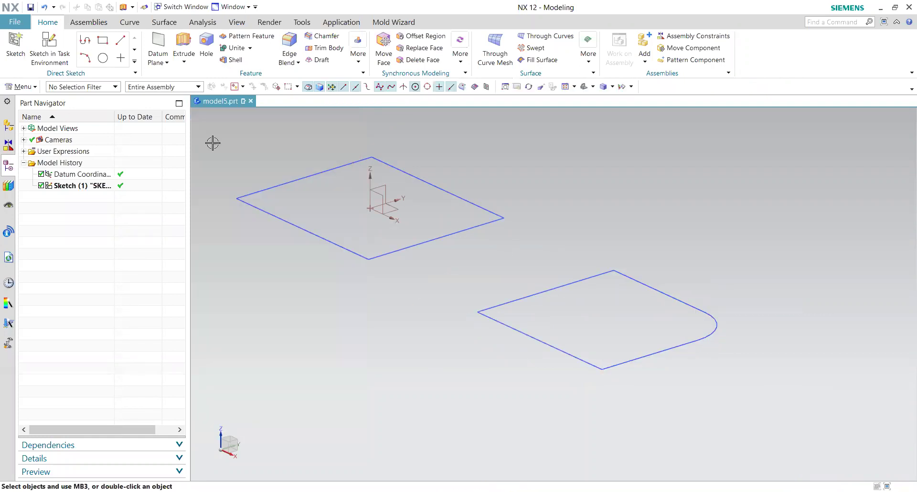
pyautogui.click(184, 44)
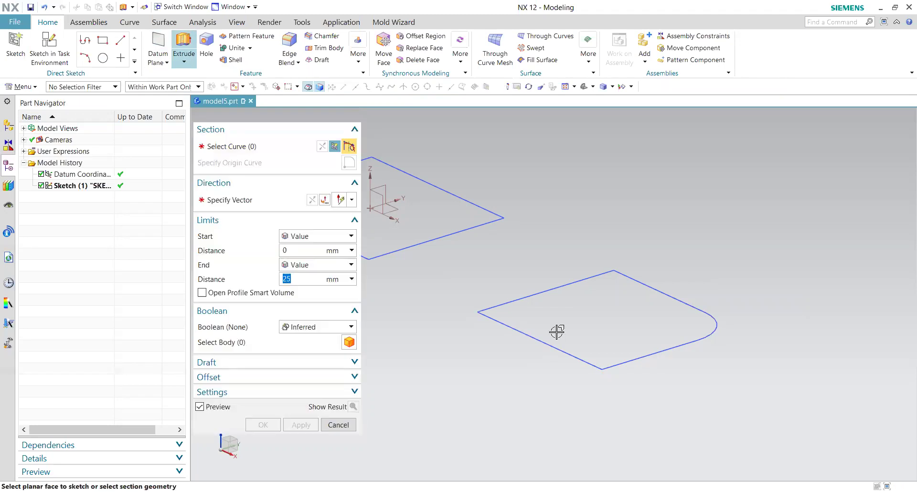
pyautogui.scroll(3, 552, 328)
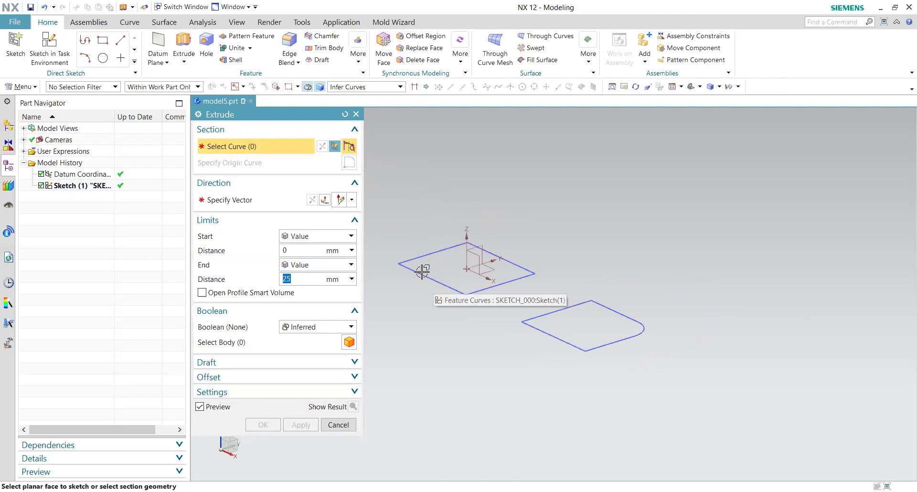
pyautogui.click(356, 114)
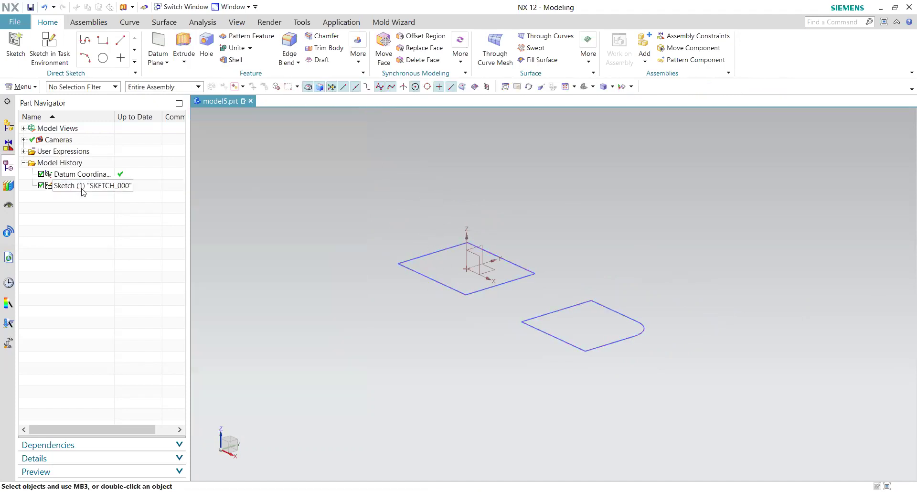
# Hide the two-rectangle sketch, start Extrude and create an internal section sketch on the XZ plane of the datum coordinate system.
pyautogui.rightClick(82, 185)
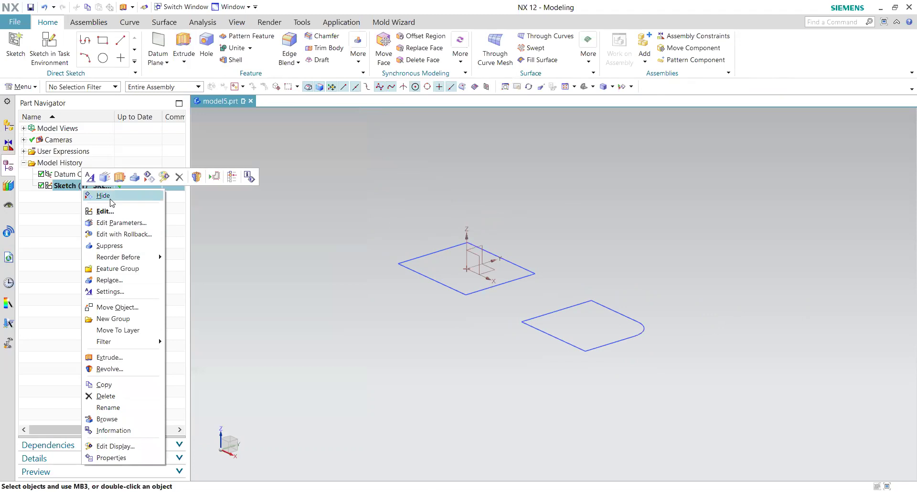
pyautogui.click(190, 44)
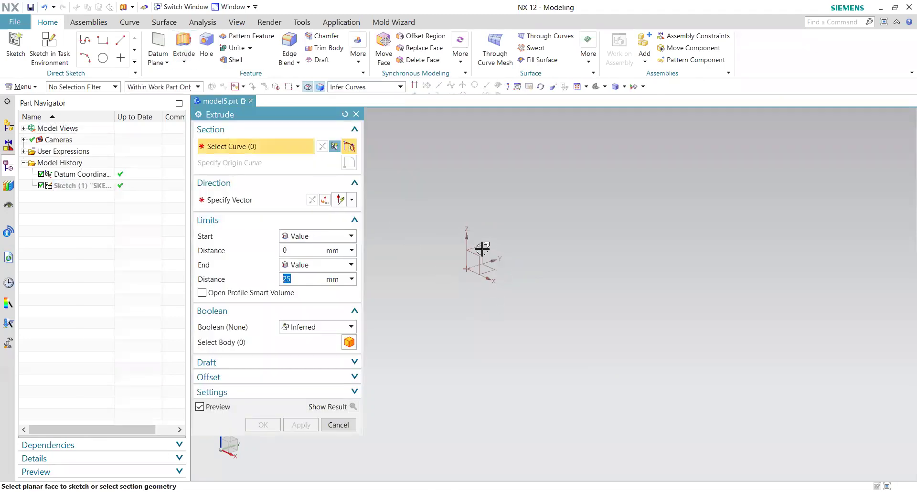
pyautogui.click(335, 147)
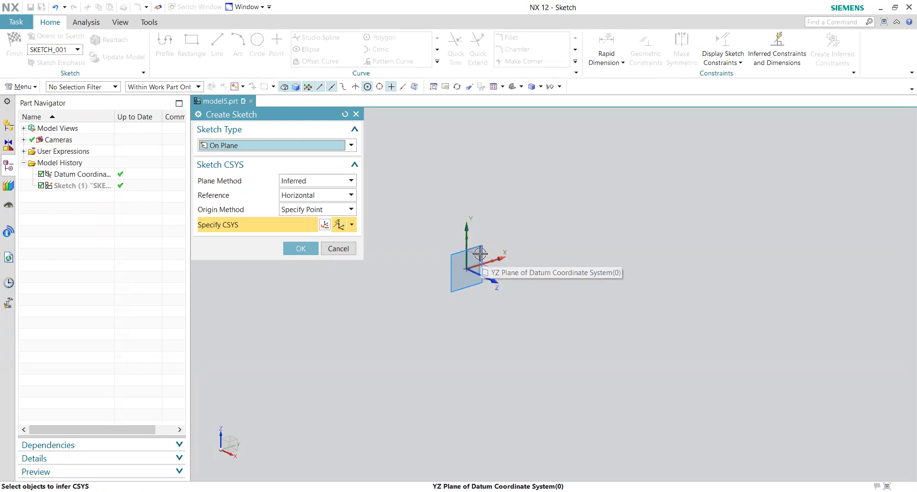
pyautogui.click(480, 256)
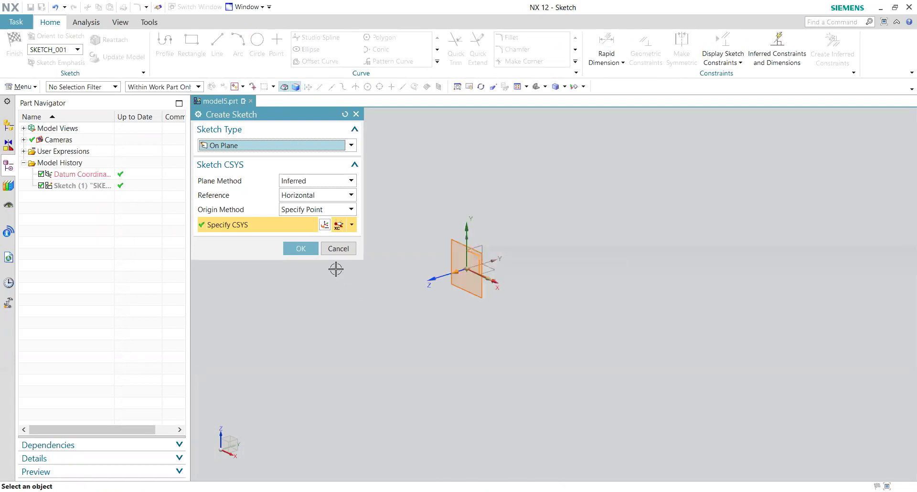
pyautogui.click(302, 249)
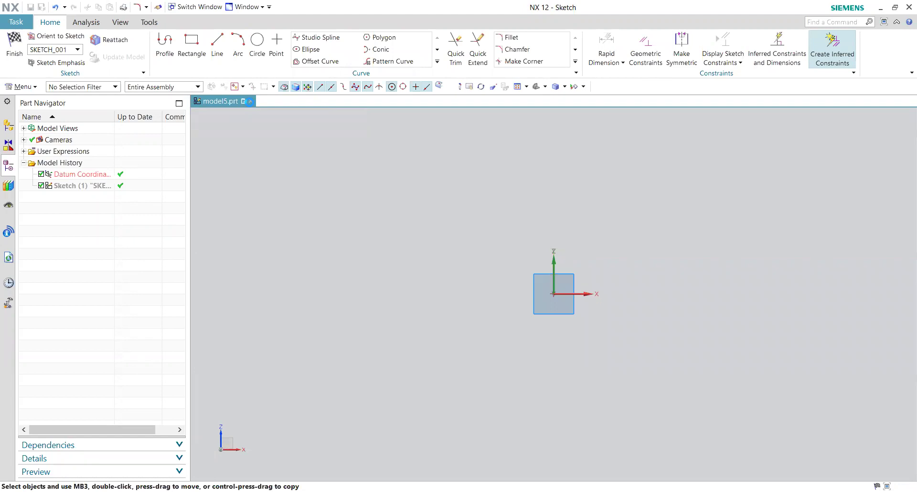
# Sketch a circle on the -X side of the origin and a rectangle on the +X side, and finish the section sketch.
pyautogui.press('r')
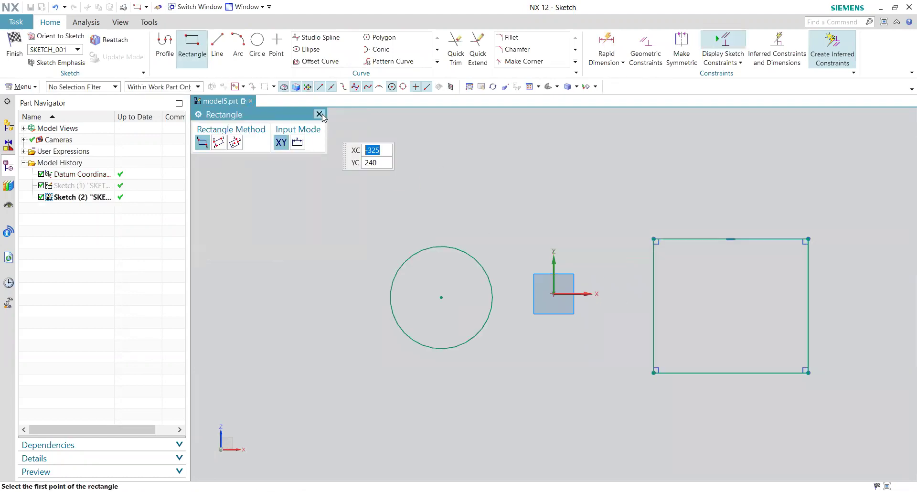
pyautogui.click(319, 115)
pyautogui.hotkey('ctrl', 'q')
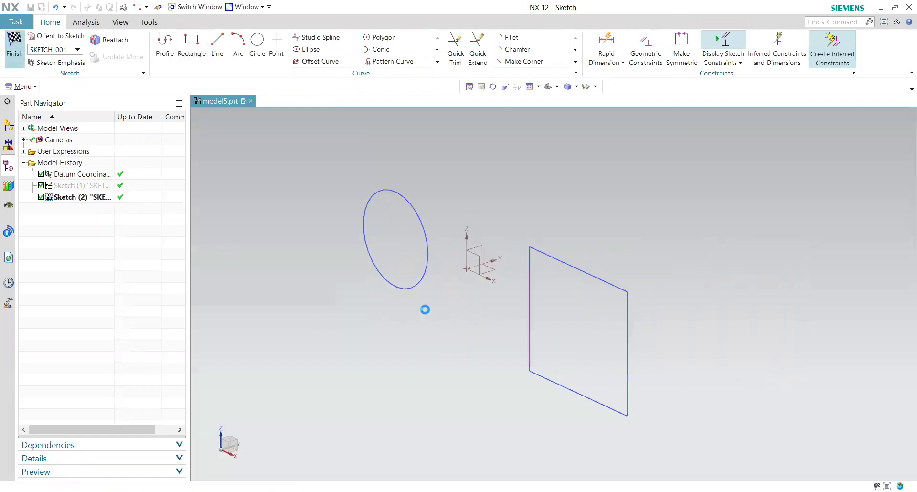
pyautogui.press('x')
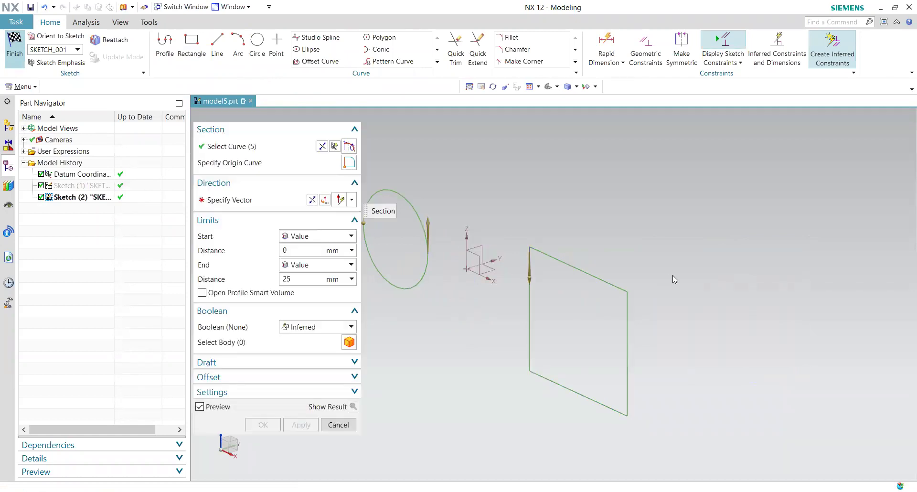
# Preview a 170 mm extrusion of the circle and rectangle, and cancel Extrude while keeping the section sketch.
pyautogui.moveTo(594, 294); pyautogui.dragTo(707, 248)
pyautogui.moveTo(707, 248); pyautogui.dragTo(514, 318, button='middle')
pyautogui.moveTo(522, 316); pyautogui.dragTo(542, 309)
pyautogui.scroll(2, 474, 231)
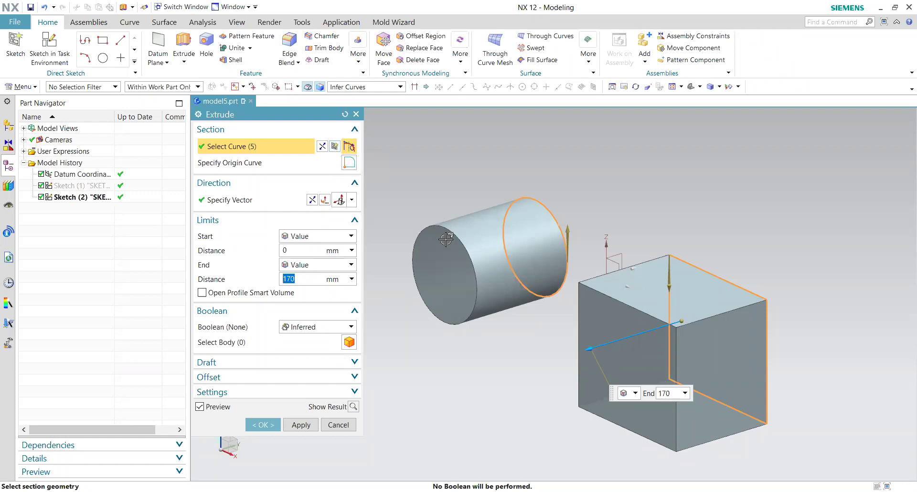
pyautogui.click(343, 427)
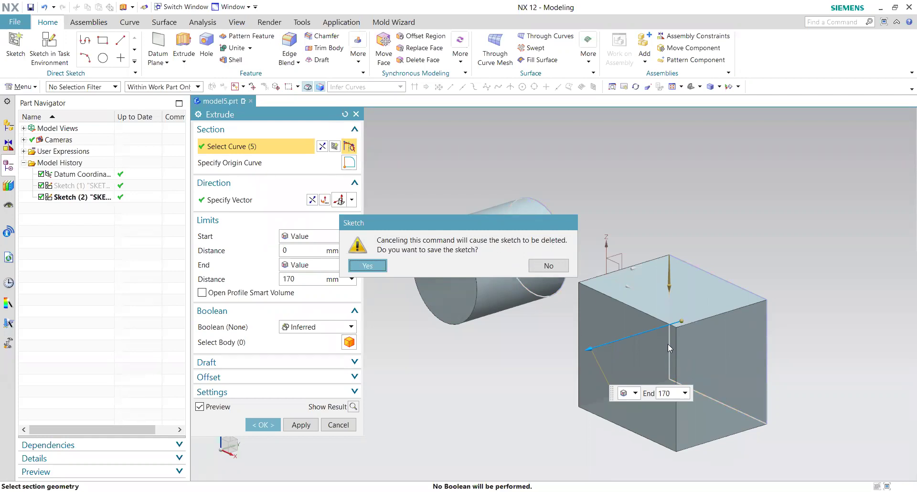
pyautogui.click(368, 266)
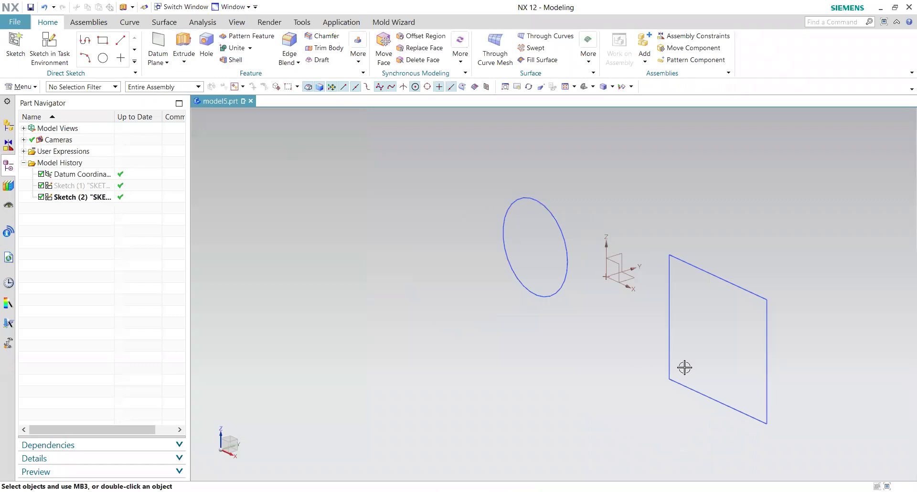
# Delete the sketch with the circle and rectangle, and show the two-rectangle sketch again.
pyautogui.click(183, 45)
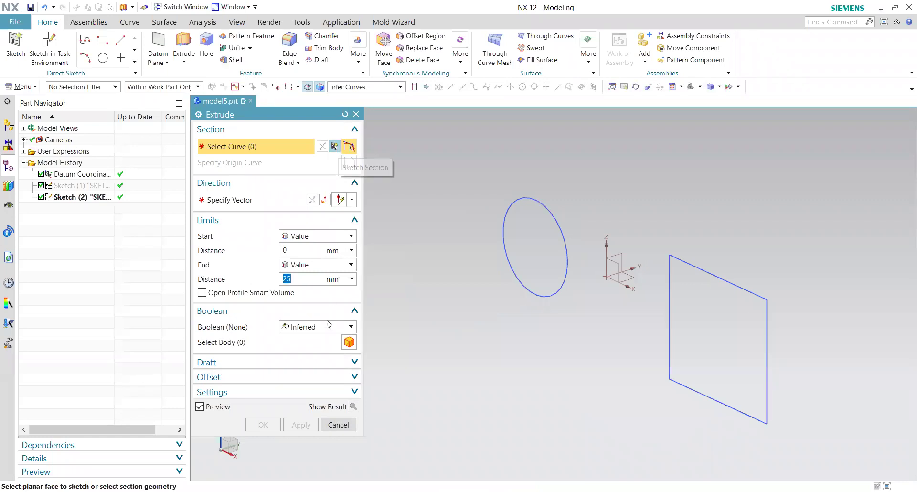
pyautogui.click(338, 425)
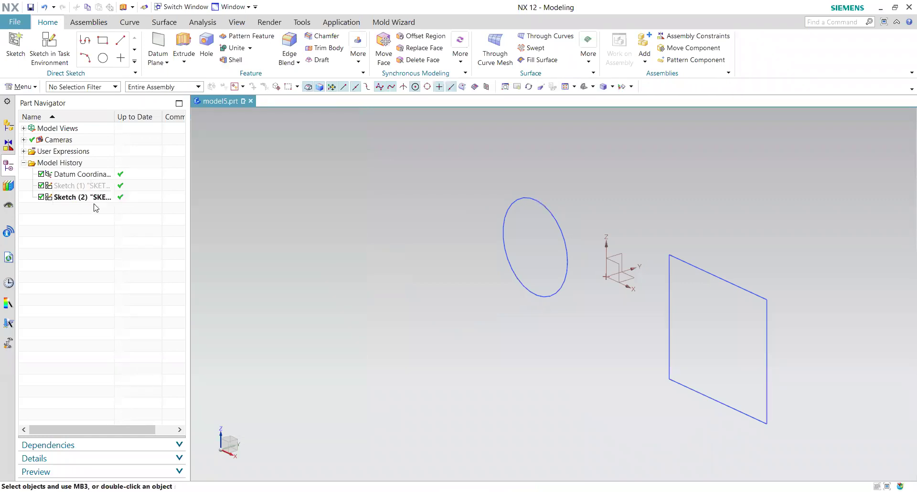
pyautogui.rightClick(81, 199)
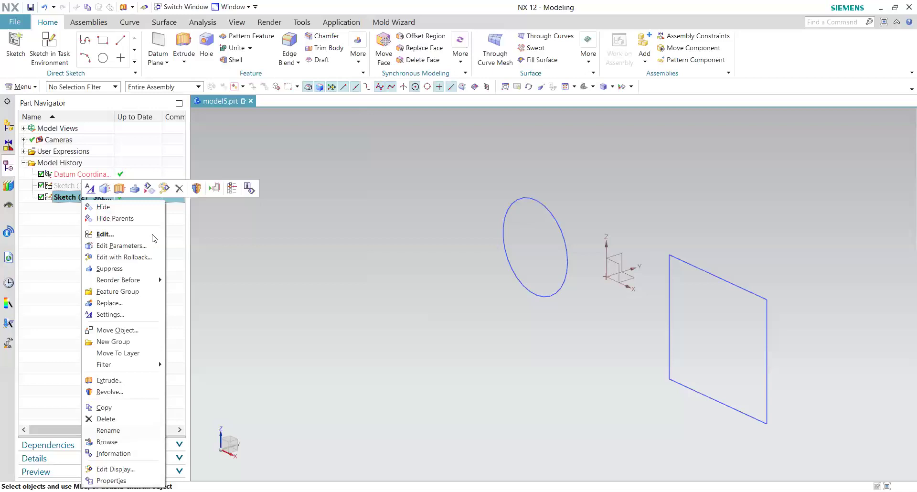
pyautogui.press('Delete')
pyautogui.moveTo(286, 264)
pyautogui.mouseDown(button='middle')
pyautogui.moveTo(287, 281)
pyautogui.moveTo(414, 273)
pyautogui.mouseUp(button='middle')
pyautogui.scroll(-5, 414, 274)
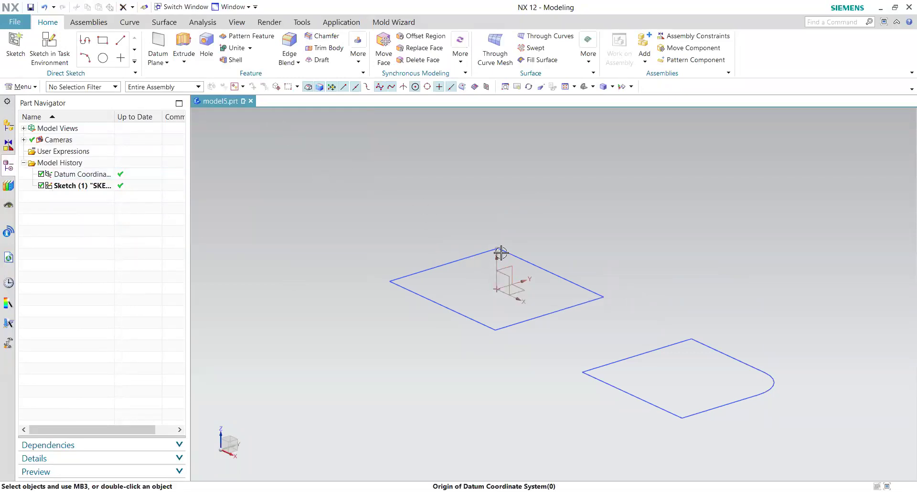
pyautogui.hotkey('ctrl', 'f')
pyautogui.scroll(-1, 511, 253)
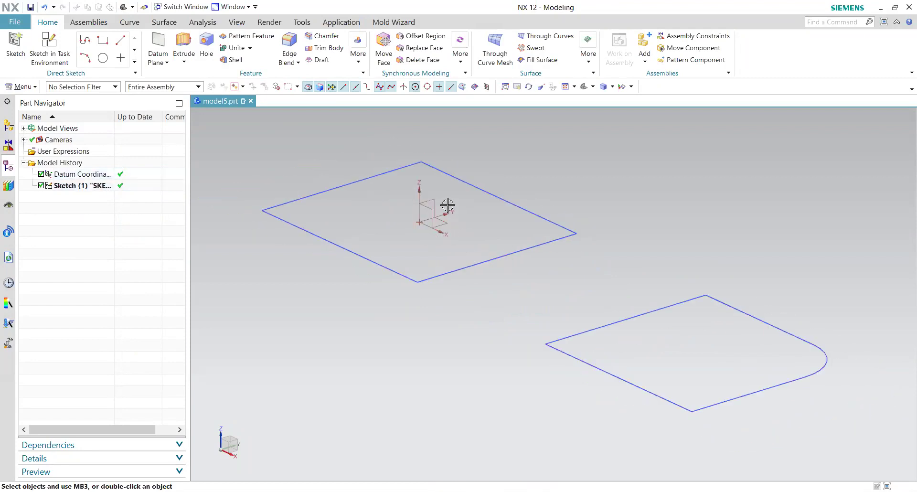
pyautogui.scroll(-1, 478, 297)
pyautogui.scroll(1, 444, 233)
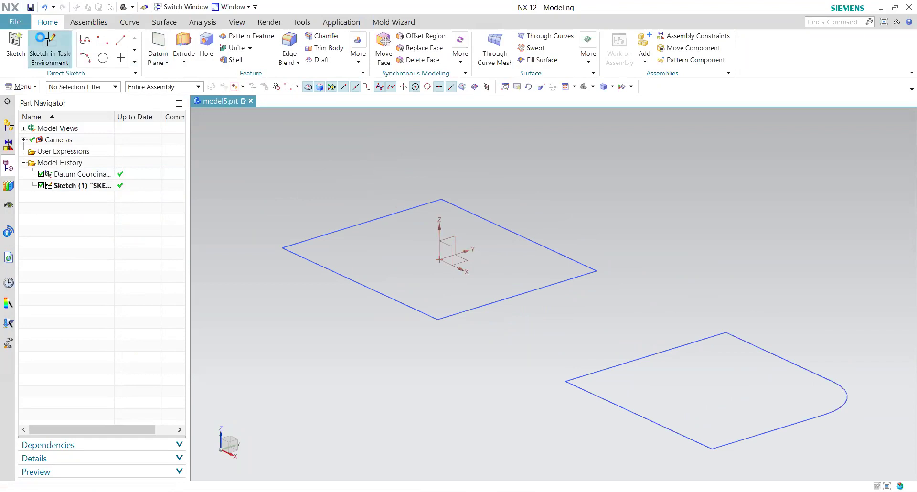
pyautogui.click(42, 42)
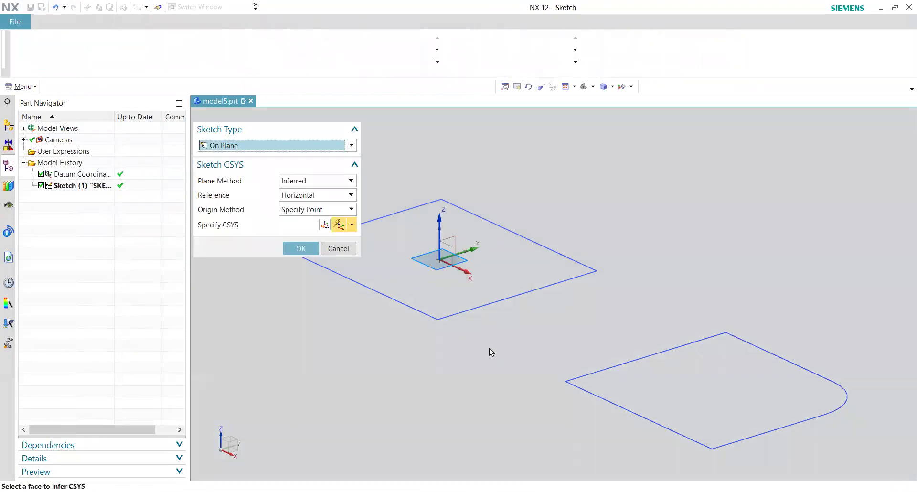
pyautogui.scroll(-3, 478, 329)
pyautogui.scroll(5, 487, 288)
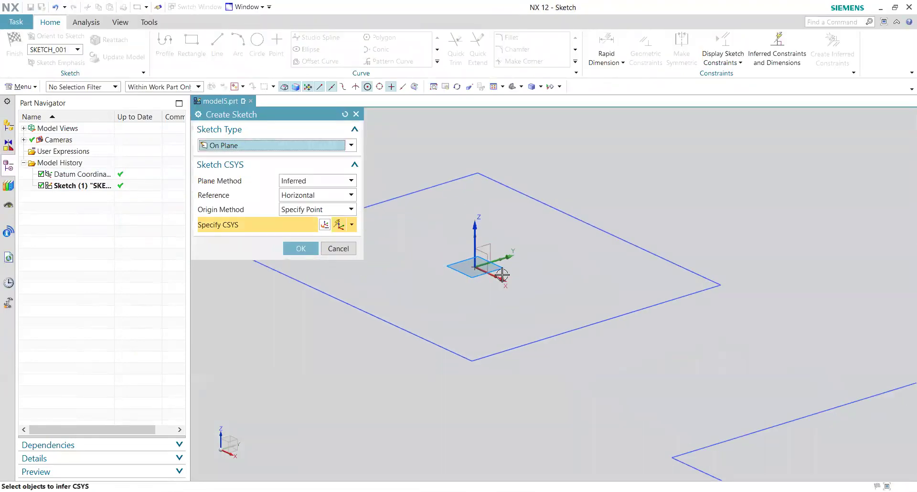
pyautogui.click(488, 245)
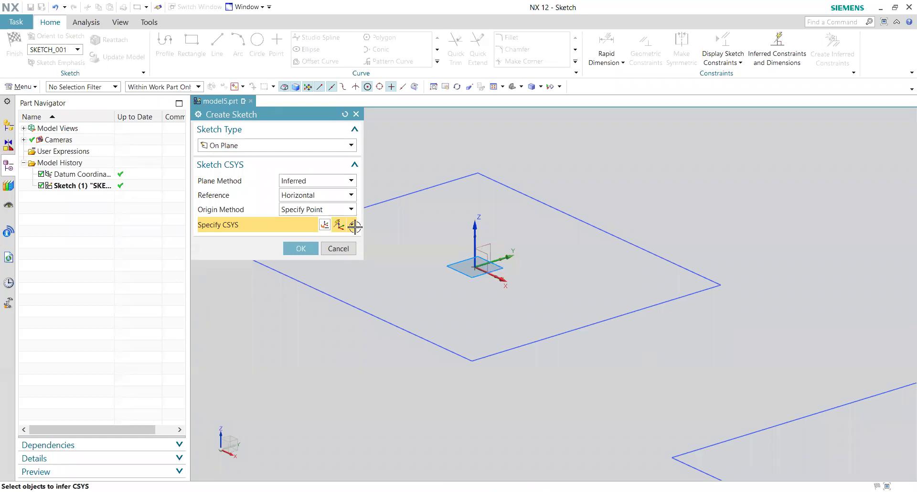
pyautogui.click(337, 249)
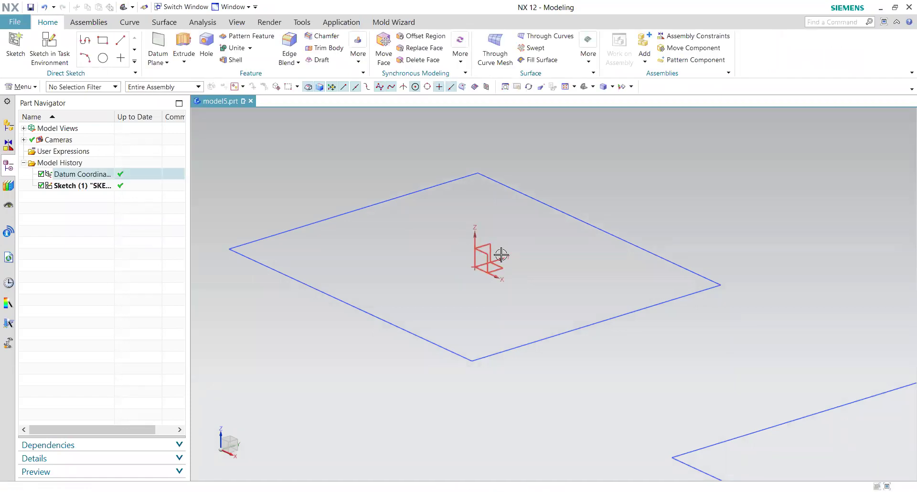
pyautogui.click(49, 48)
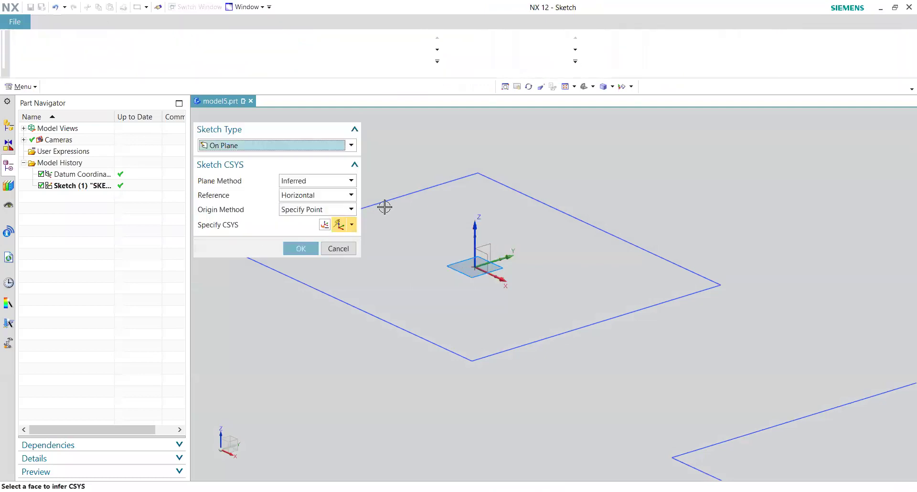
pyautogui.click(356, 115)
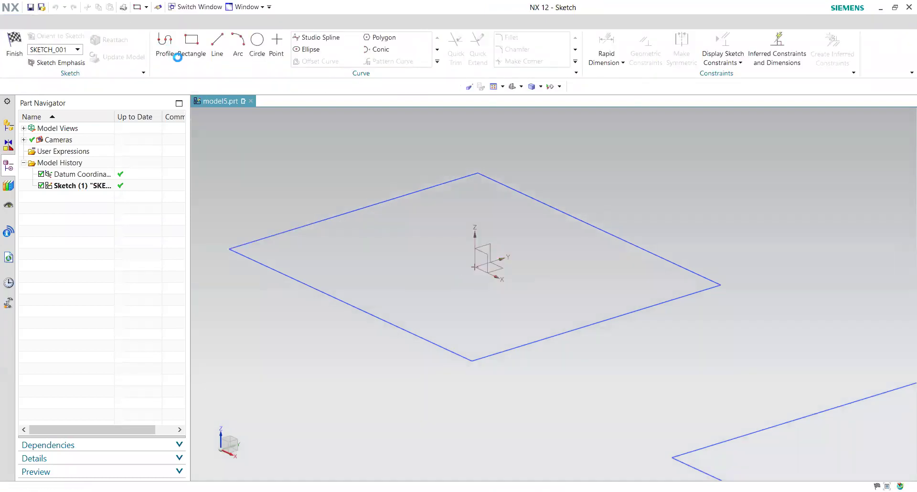
# Start Extrude and select the whole centred rectangle as the section using the Connected Curves rule.
pyautogui.click(183, 47)
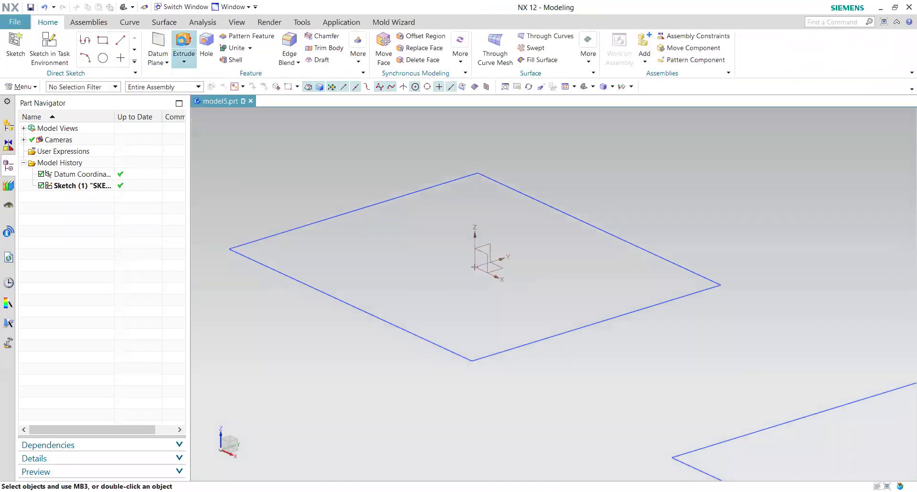
pyautogui.scroll(-3, 554, 370)
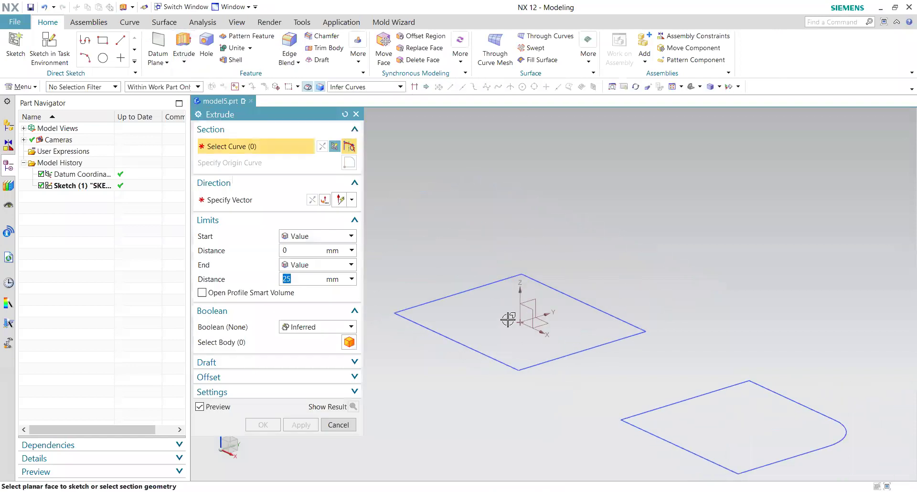
pyautogui.scroll(-2, 375, 93)
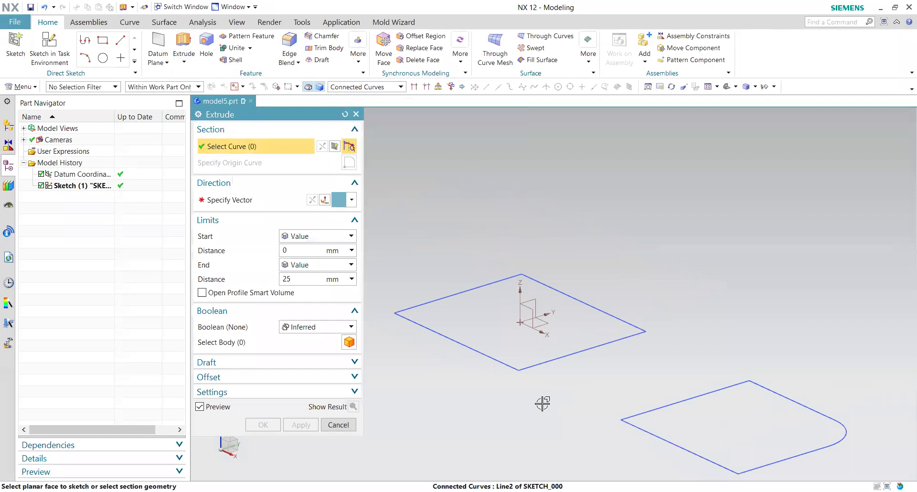
pyautogui.click(534, 364)
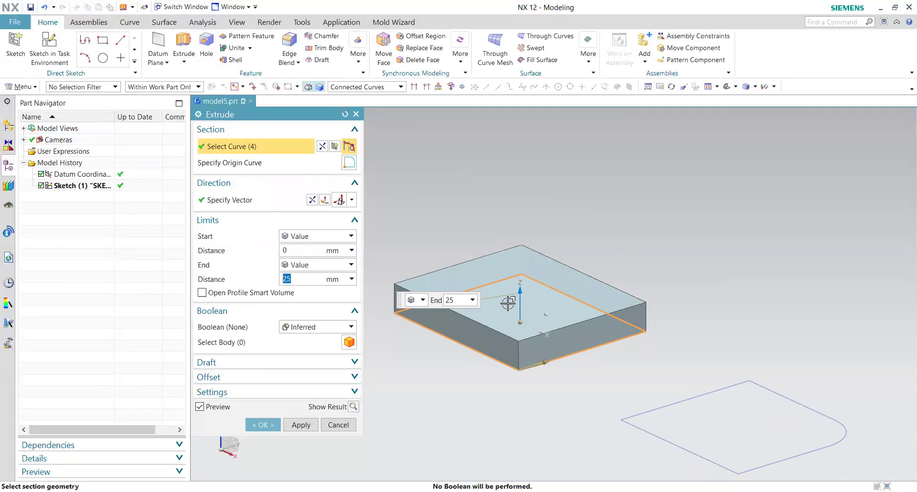
# Try an end distance of 50 mm for the centred rectangle's extrusion, and set the end distance to 100 mm.
pyautogui.write('5')
pyautogui.press('Return')
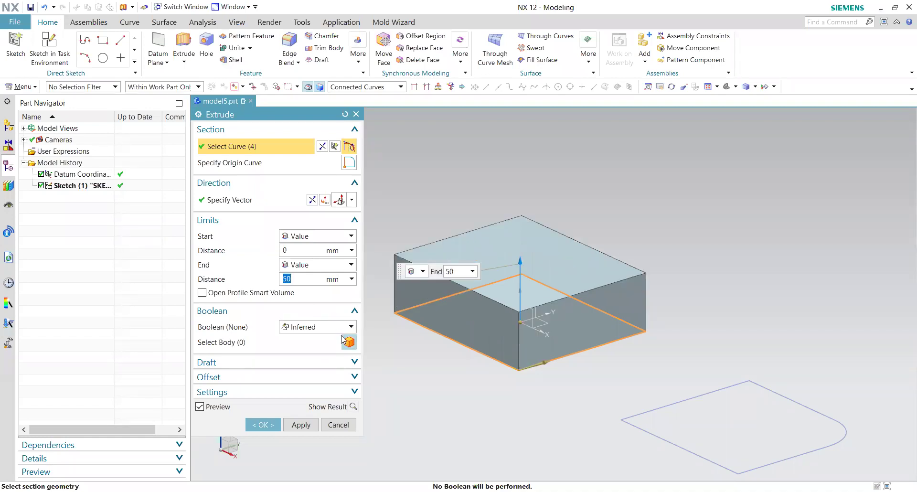
pyautogui.write('100')
pyautogui.press('Return')
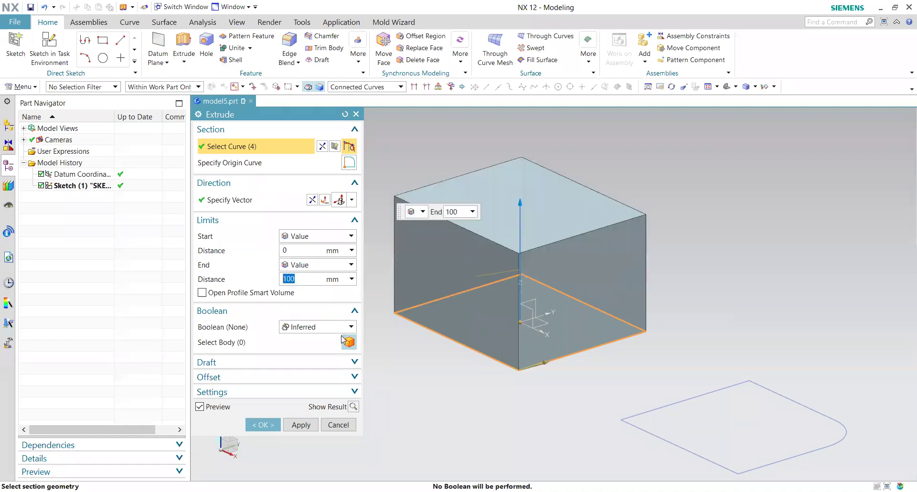
pyautogui.moveTo(597, 424); pyautogui.dragTo(553, 436, button='middle')
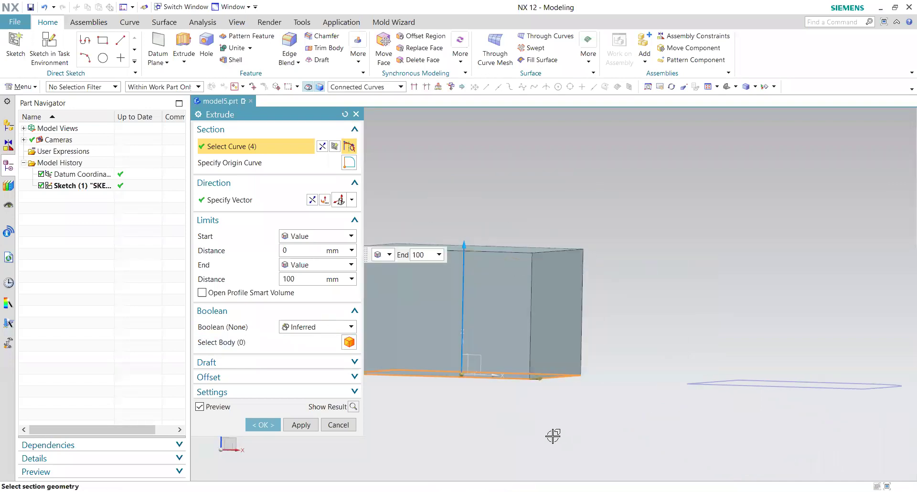
pyautogui.press('F8')
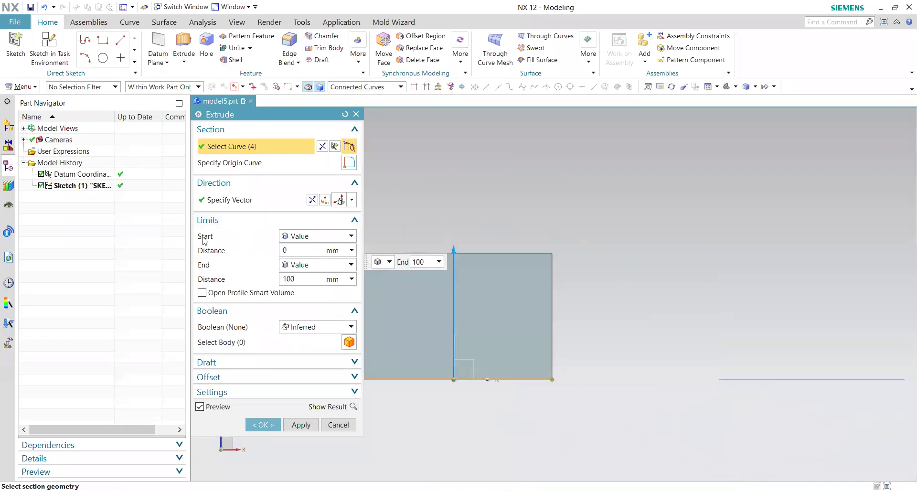
pyautogui.scroll(-3, 678, 291)
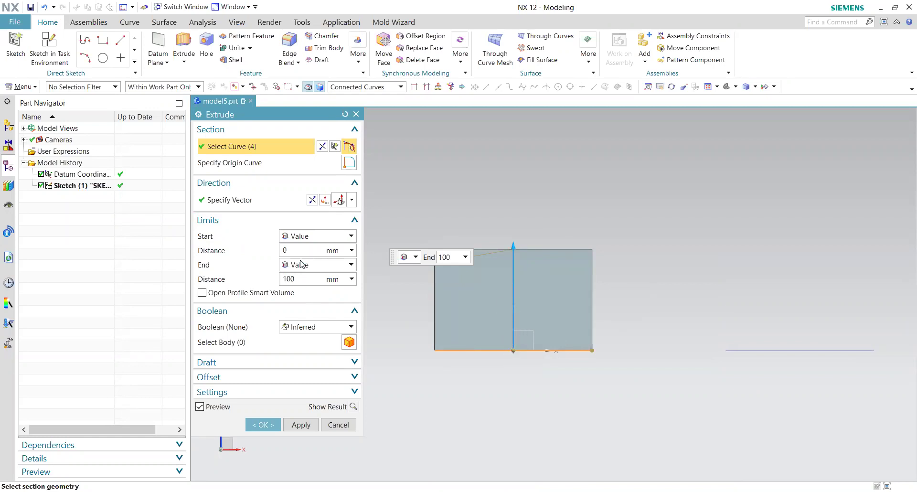
# Set the start distance of the centred rectangle's extrusion to 50 mm so the solid begins above the sketch plane.
pyautogui.hotkey('shift', 'Tab')
pyautogui.write('20')
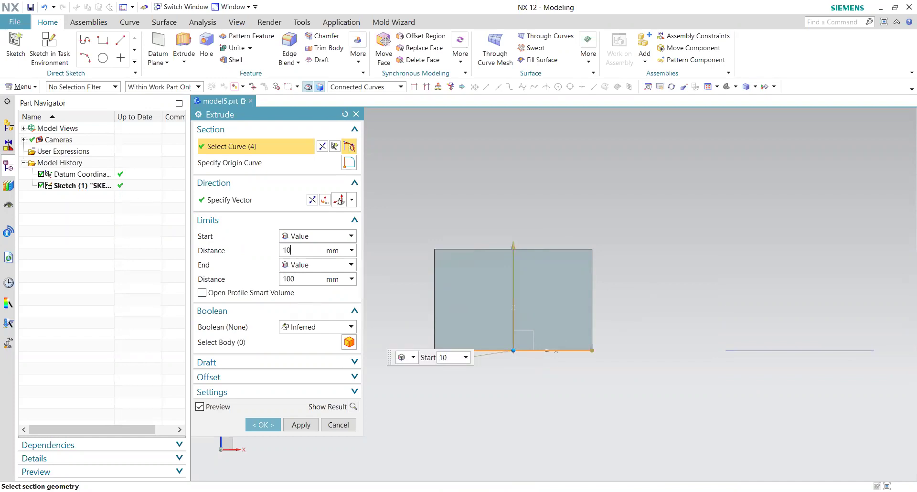
pyautogui.press('BackSpace')
pyautogui.press('BackSpace')
pyautogui.write('50')
pyautogui.press('Return')
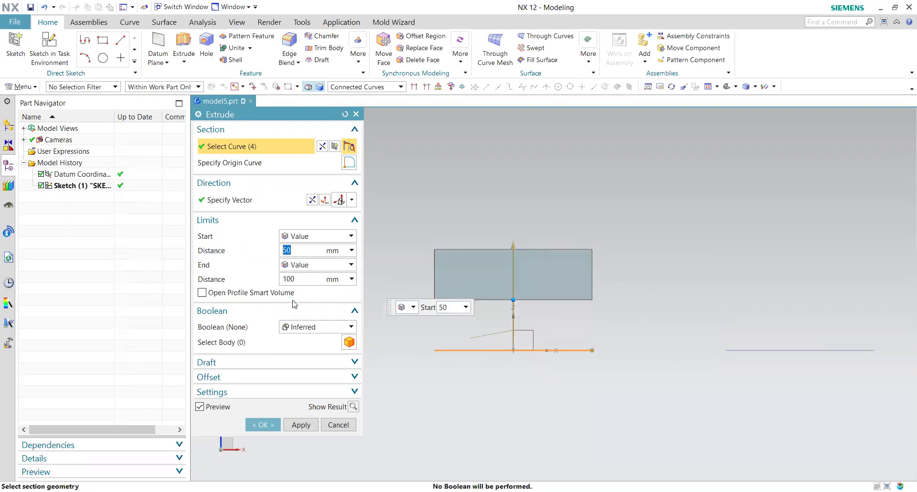
pyautogui.moveTo(620, 335); pyautogui.dragTo(599, 340, button='middle')
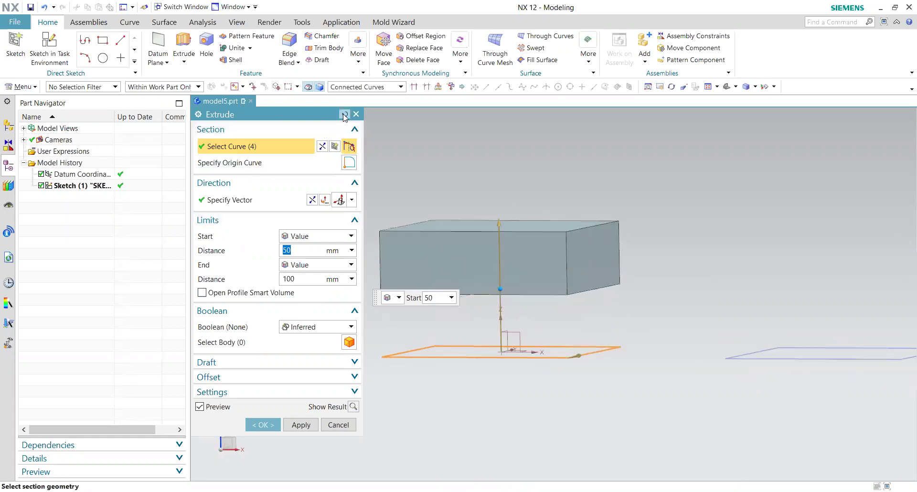
# Reset the Extrude settings and reselect the whole centred rectangle as the section using the Connected Curves rule.
pyautogui.click(344, 114)
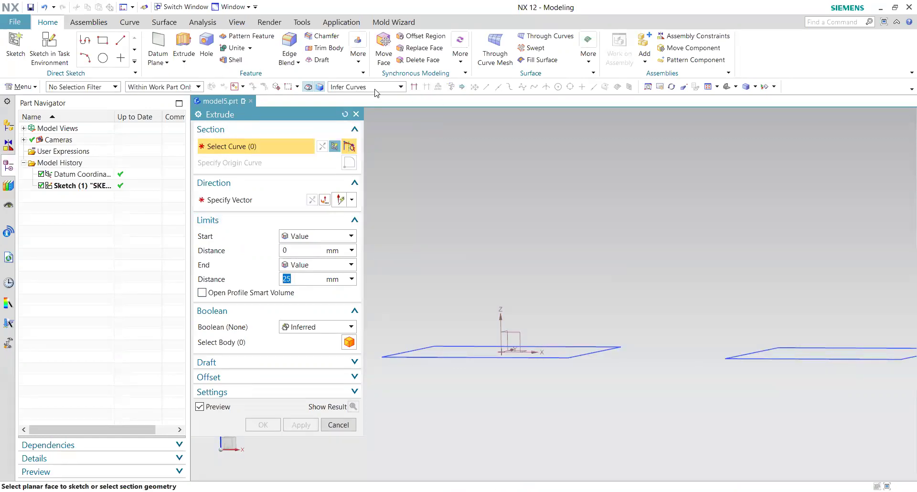
pyautogui.click(432, 356)
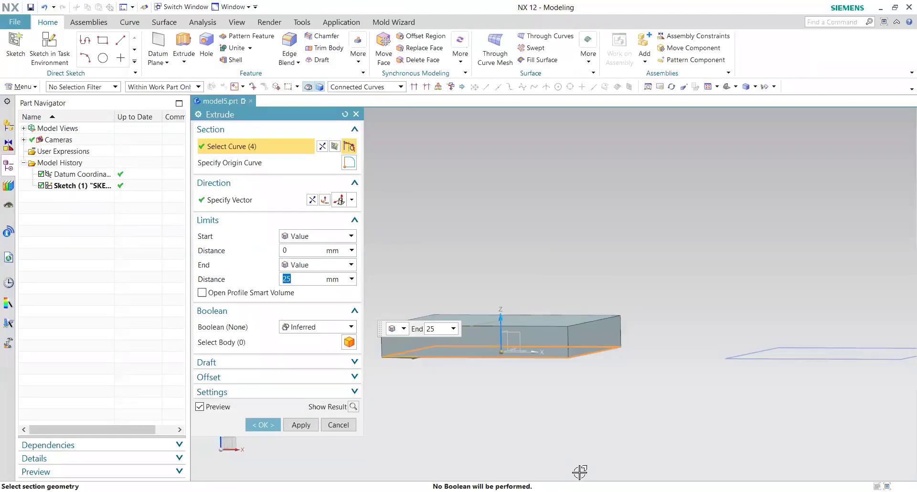
pyautogui.hotkey('ctrl', 'alt', 'f')
pyautogui.click(352, 201)
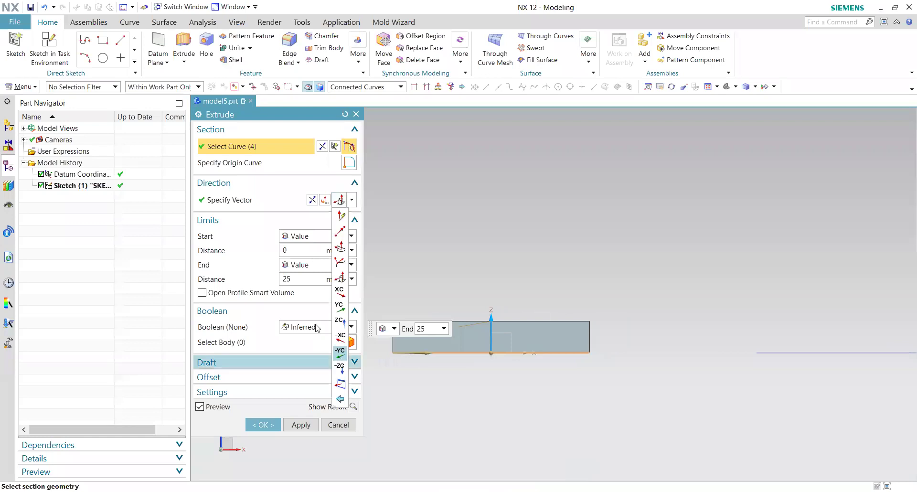
pyautogui.click(283, 223)
pyautogui.moveTo(516, 379)
pyautogui.mouseDown(button='middle')
pyautogui.moveTo(491, 400)
pyautogui.moveTo(507, 388)
pyautogui.mouseUp(button='middle')
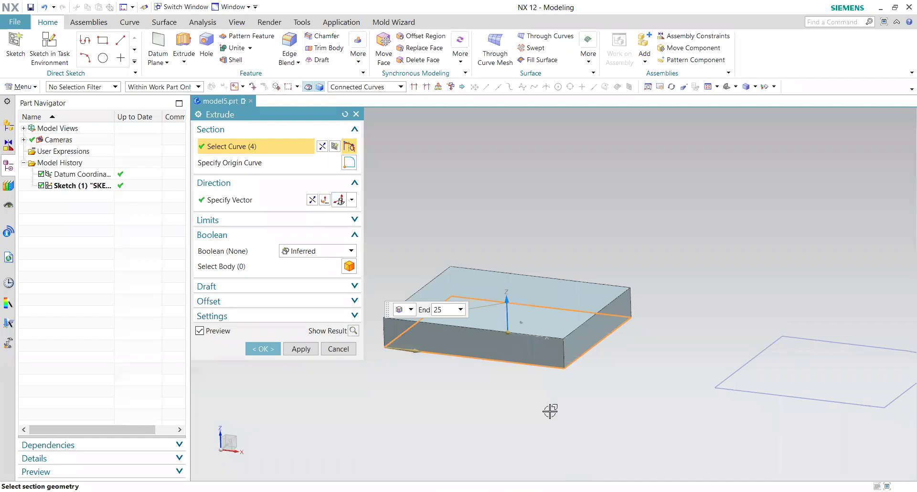
# Stretch the extrusion to an end distance of about 82 mm, reverse its direction, and restore the upward direction.
pyautogui.hotkey('ctrl', 'alt', 'f')
pyautogui.moveTo(491, 299); pyautogui.dragTo(491, 245)
pyautogui.click(325, 220)
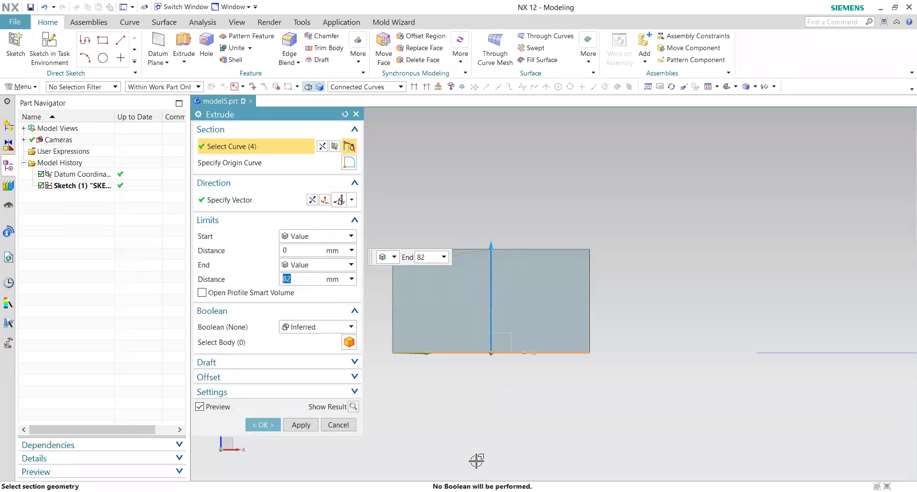
pyautogui.click(312, 201)
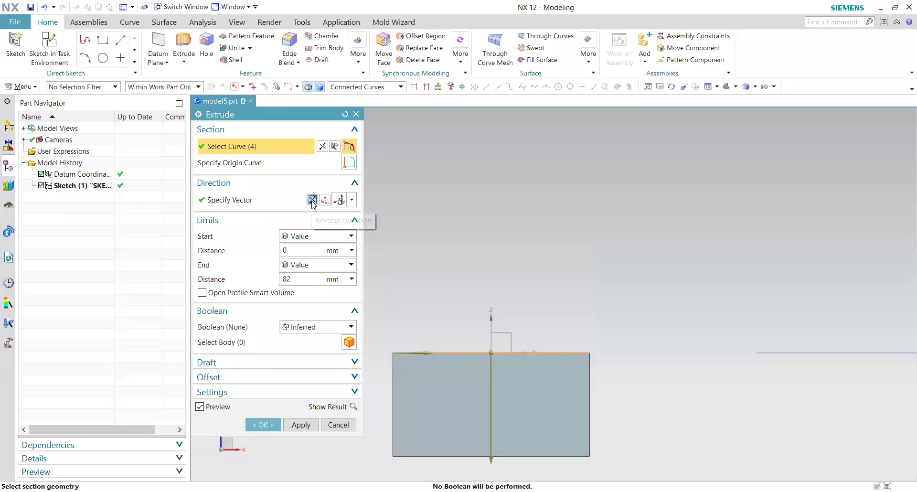
pyautogui.click(312, 201)
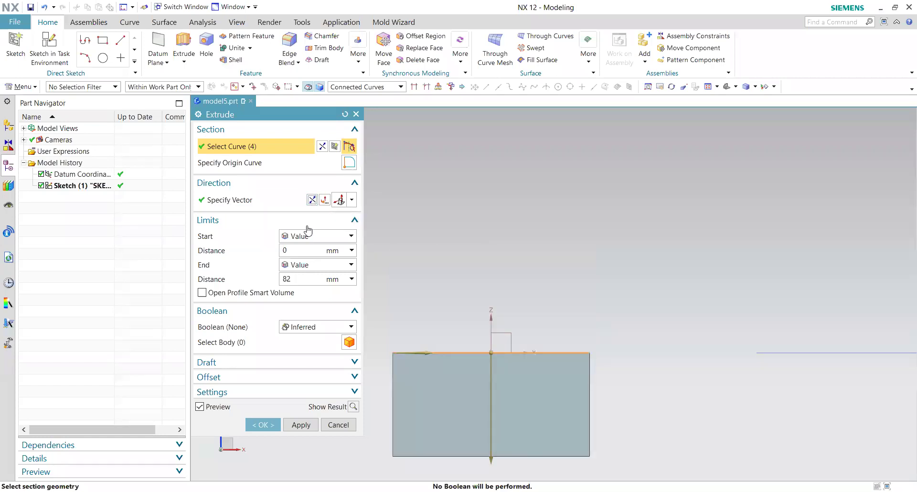
pyautogui.click(312, 199)
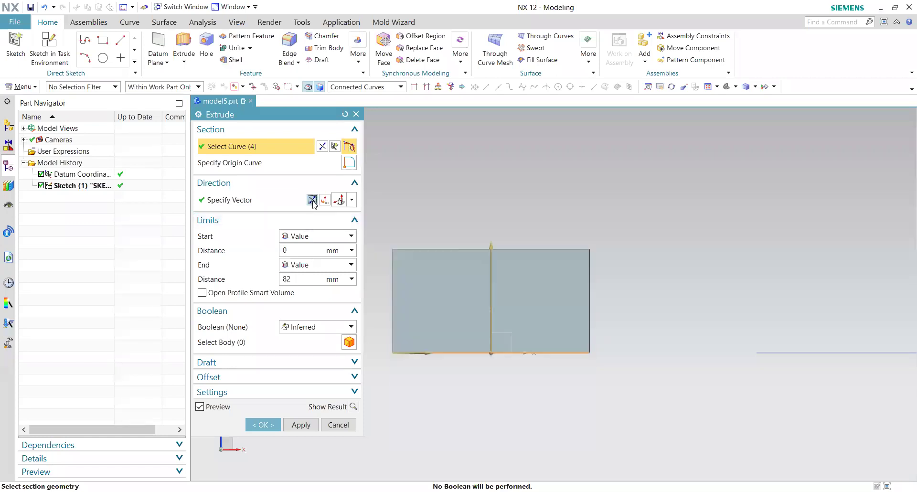
# Try a start distance of 50 mm, then set the start distance to -50 mm and the end distance to 100 mm.
pyautogui.click(296, 249)
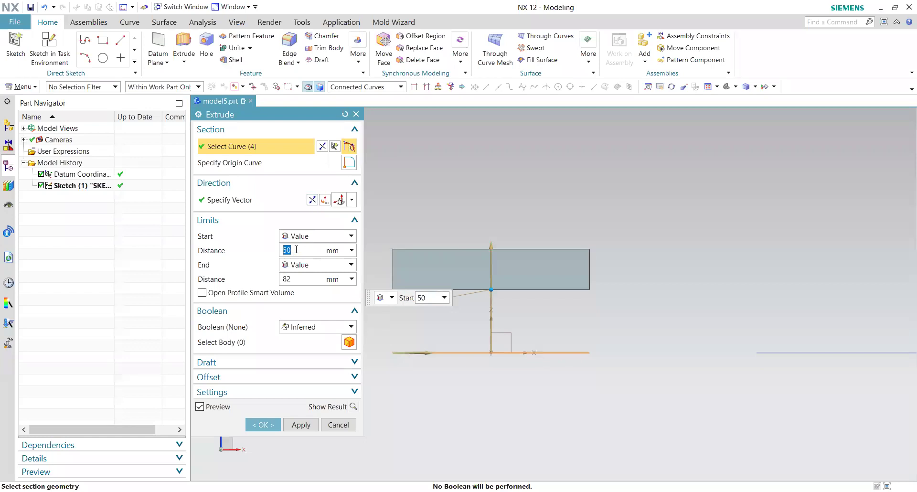
pyautogui.write('-50')
pyautogui.press('Return')
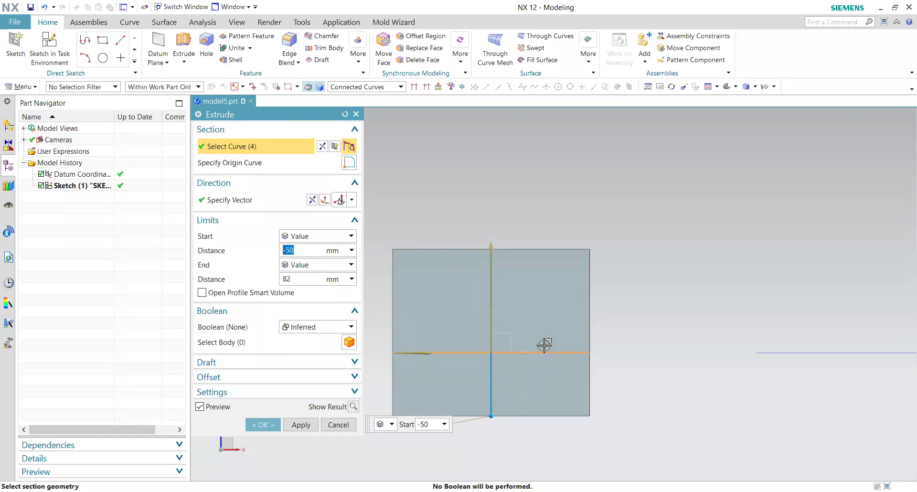
pyautogui.click(301, 280)
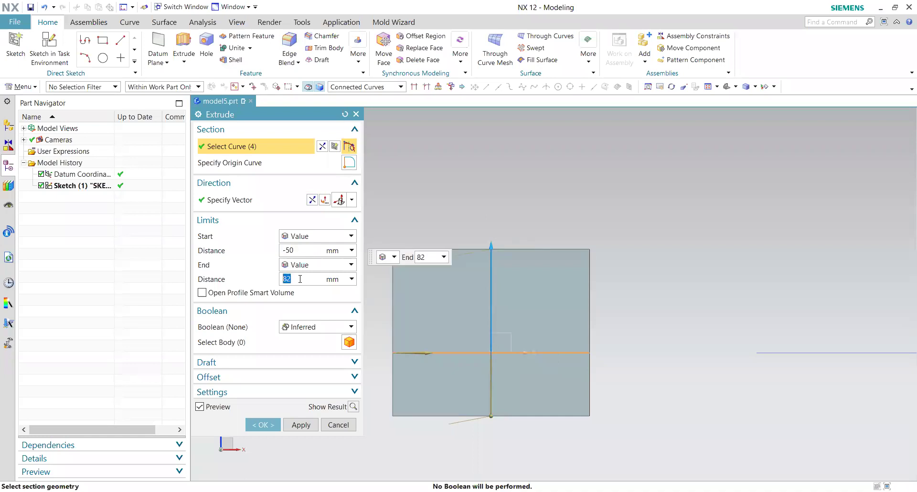
pyautogui.write('100')
pyautogui.press('Return')
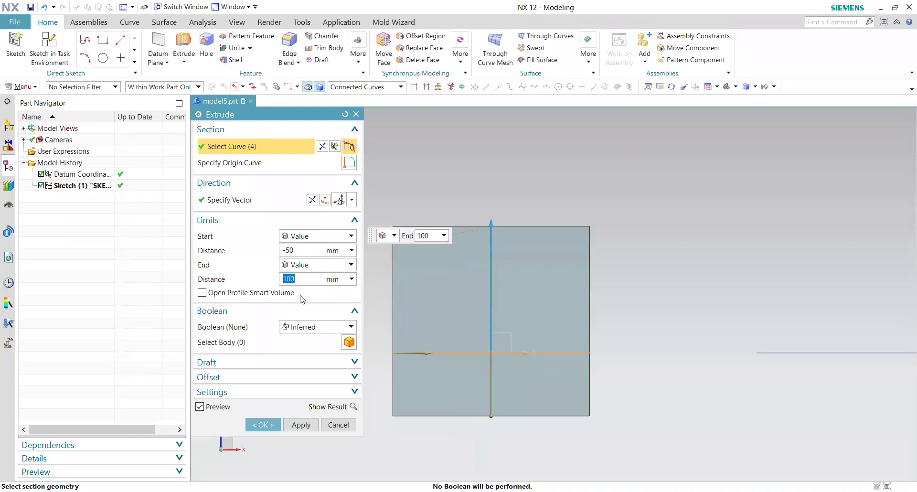
pyautogui.moveTo(779, 282); pyautogui.dragTo(712, 293, button='middle')
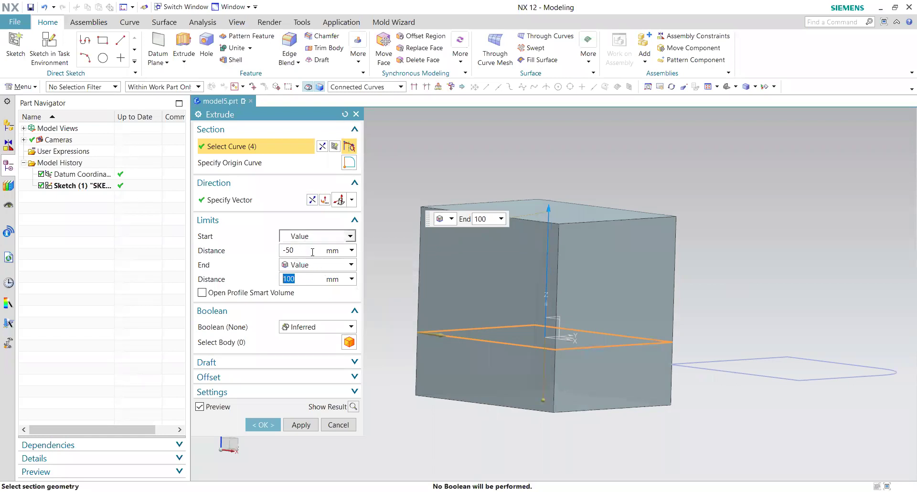
# Change the extrusion's limit to Symmetric Value and set its distance to 50 mm on each side of the sketch plane.
pyautogui.click(316, 266)
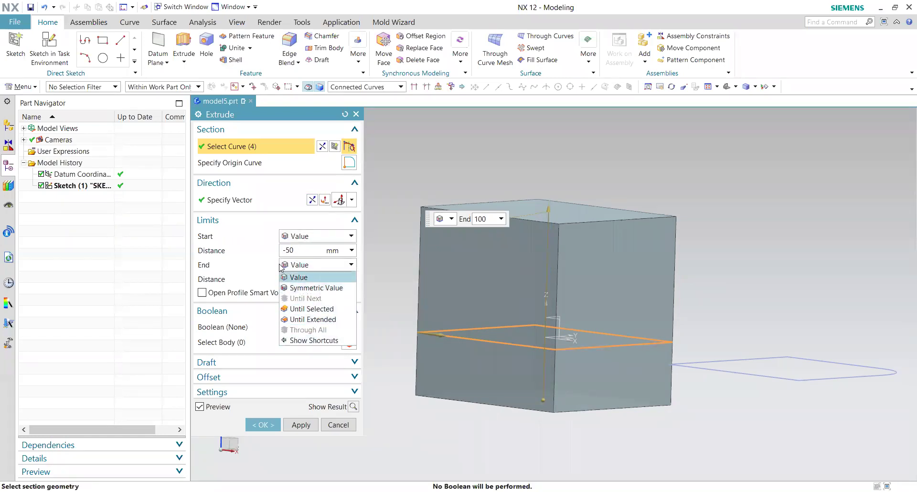
pyautogui.click(308, 288)
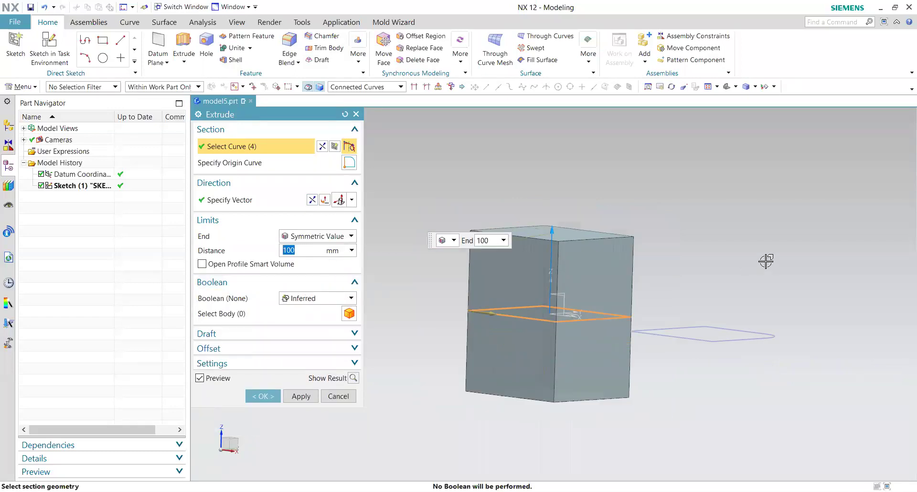
pyautogui.hotkey('ctrl', 'alt', 'r')
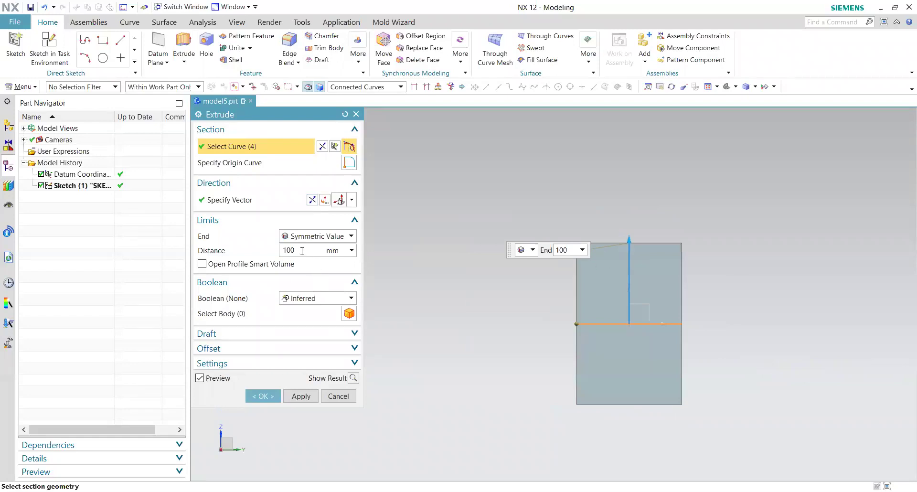
pyautogui.write('0')
pyautogui.press('Return')
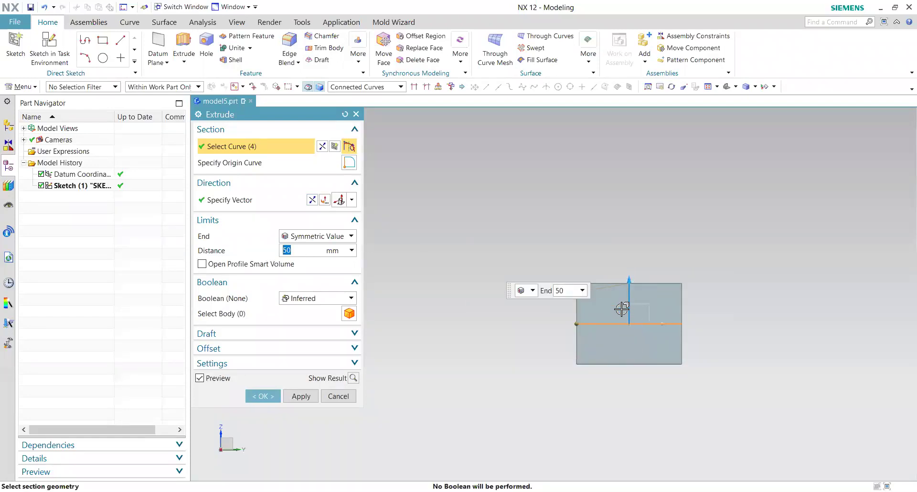
pyautogui.moveTo(690, 341); pyautogui.dragTo(449, 278, button='middle')
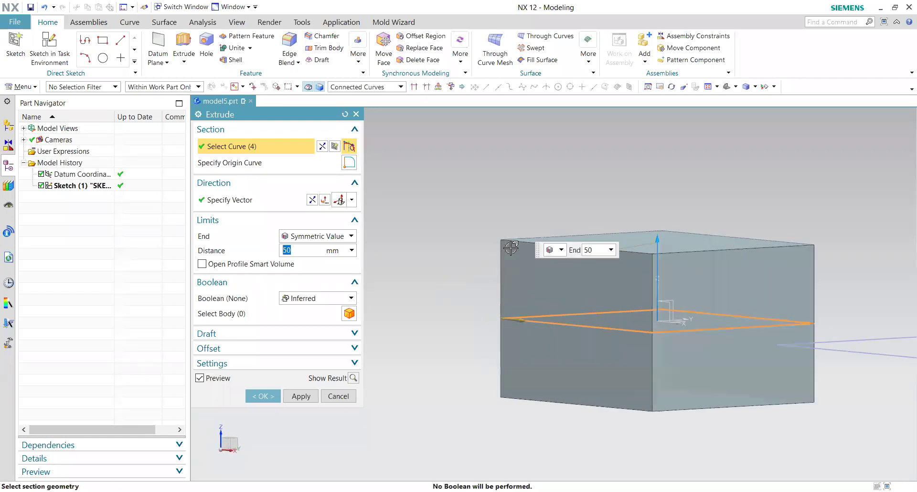
pyautogui.moveTo(618, 396); pyautogui.dragTo(496, 377, button='middle')
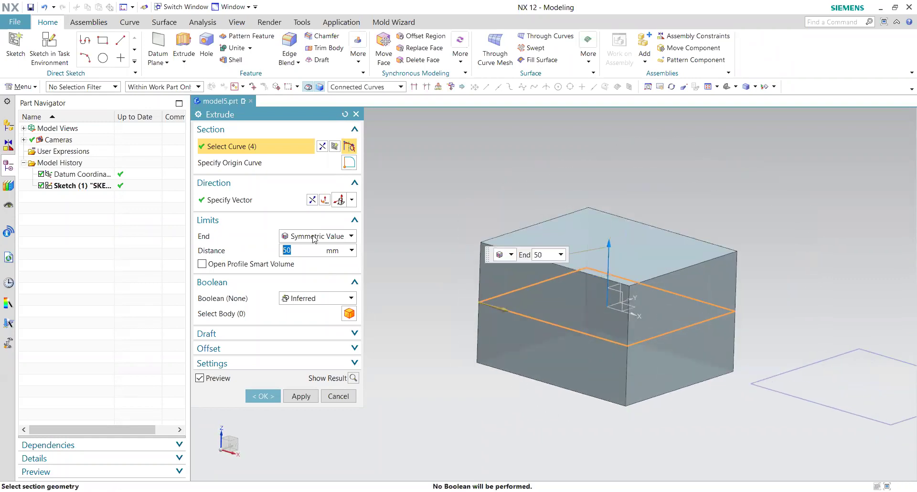
# Check the available end limit options and cancel Extrude without creating the symmetric extrusion.
pyautogui.click(314, 236)
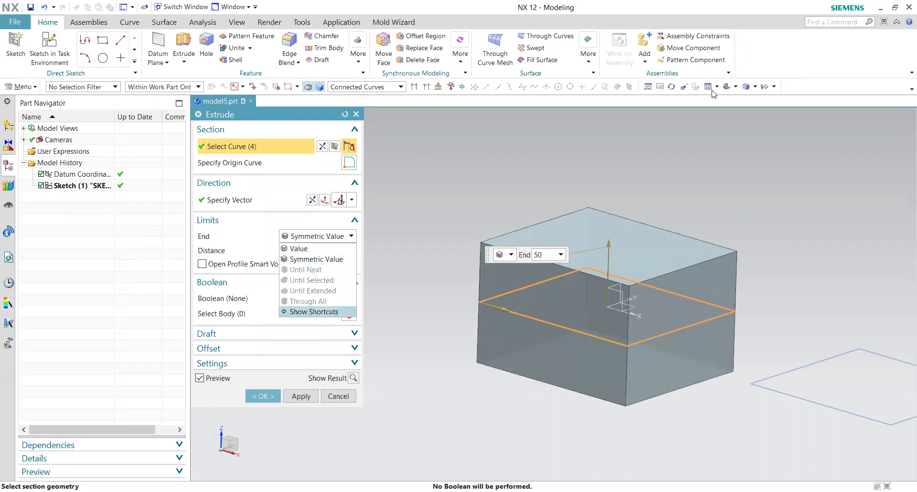
pyautogui.click(346, 398)
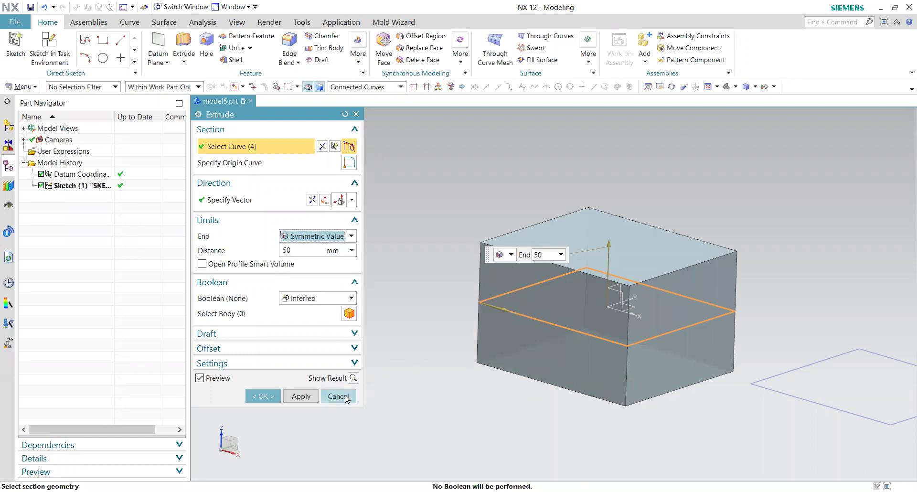
pyautogui.click(337, 396)
pyautogui.scroll(-4, 407, 348)
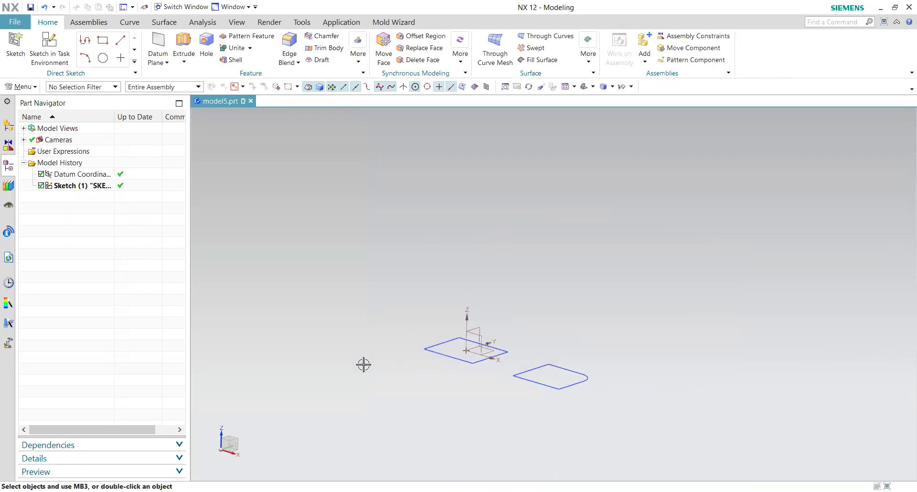
# Create a sketch on the XZ plane and draw a sloped line about 215 mm long at 10° above the centred rectangle.
pyautogui.click(50, 47)
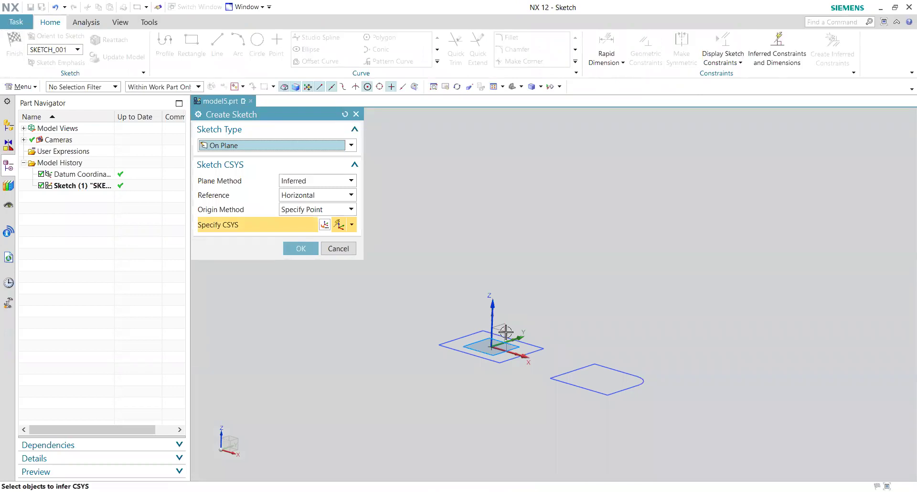
pyautogui.click(313, 251)
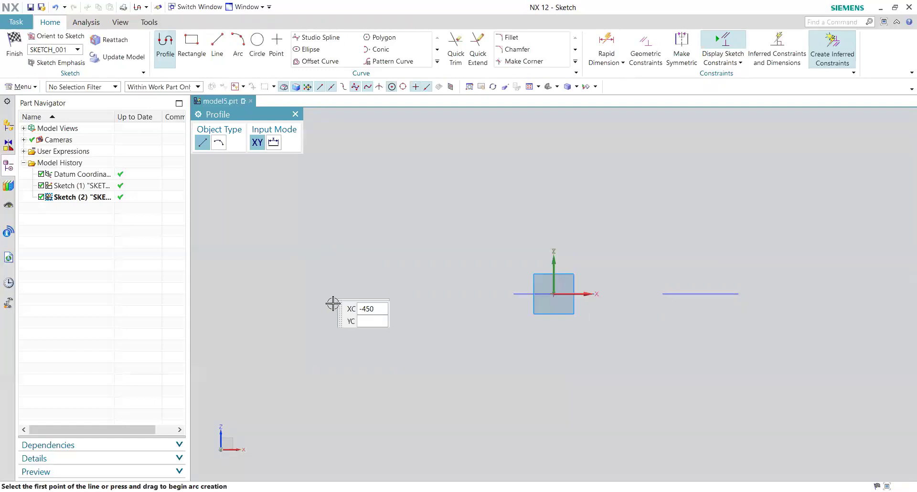
pyautogui.click(217, 44)
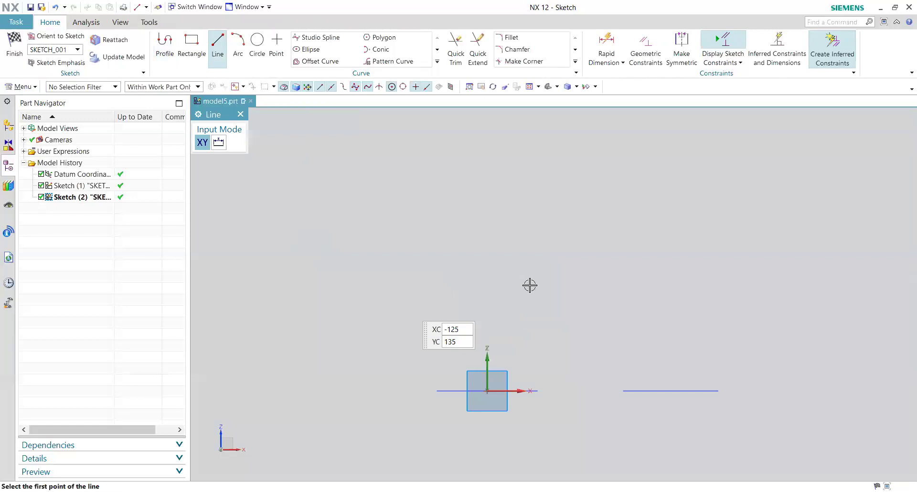
pyautogui.press('Return')
pyautogui.write('215')
pyautogui.press('Tab')
pyautogui.write('10')
pyautogui.press('Tab')
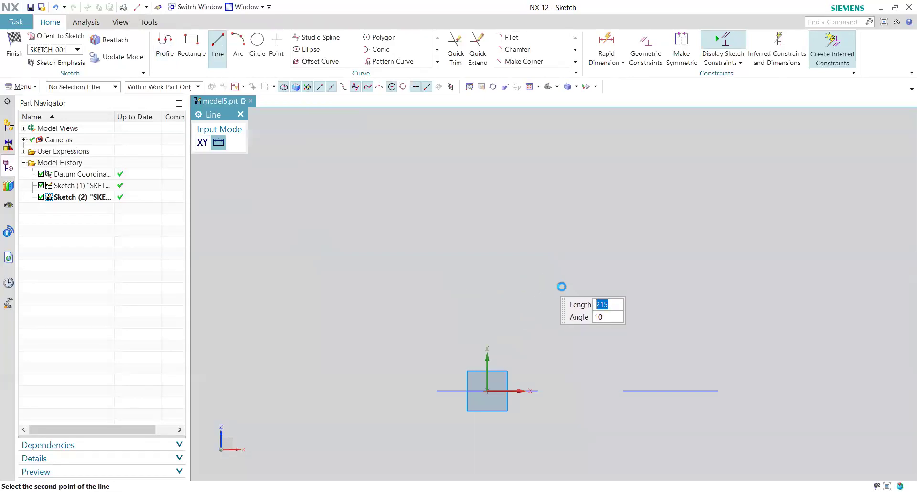
pyautogui.press('Escape')
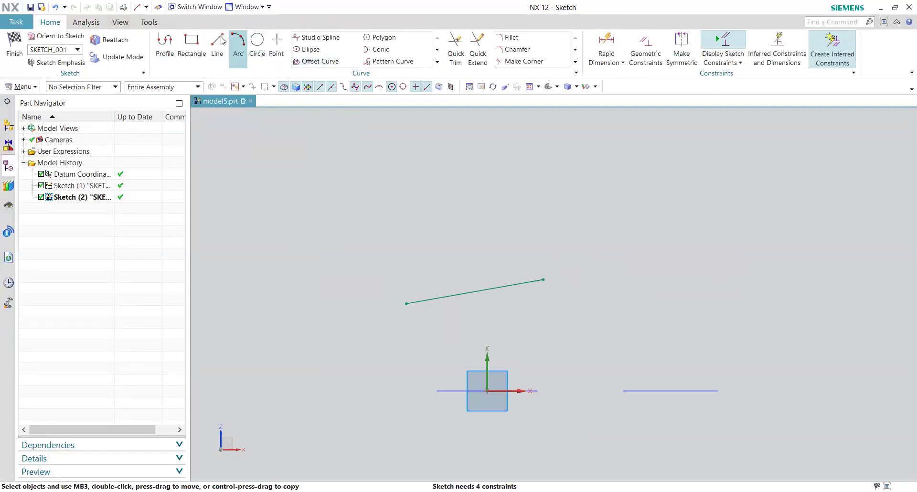
# Draw a horizontal line about 280 mm long above the second rectangle, beside the sloped line.
pyautogui.click(220, 40)
pyautogui.click(597, 277)
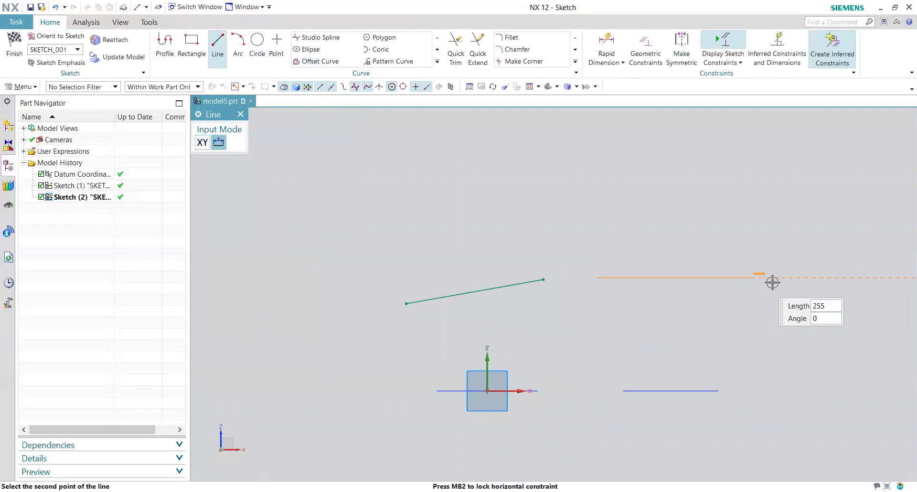
pyautogui.click(775, 281)
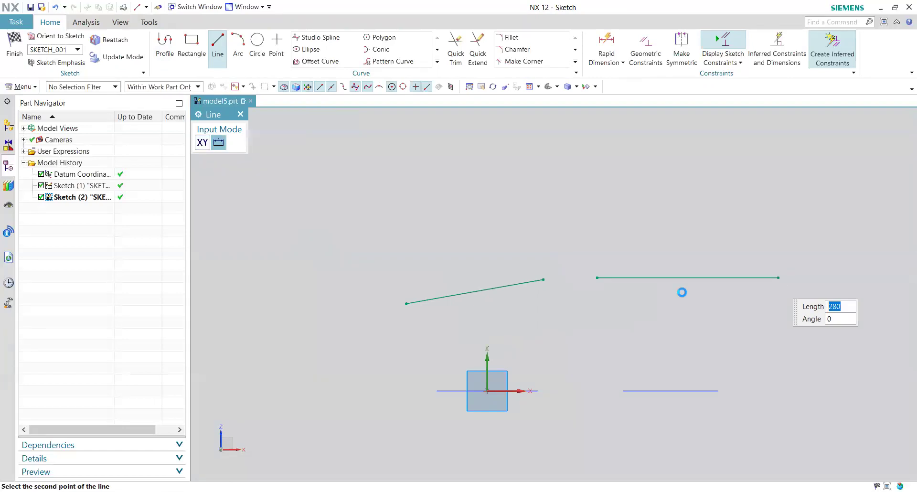
# Draw an upward-curving three-point arc with a radius of about 422 mm above the sloped line.
pyautogui.press('a')
pyautogui.scroll(1, 391, 313)
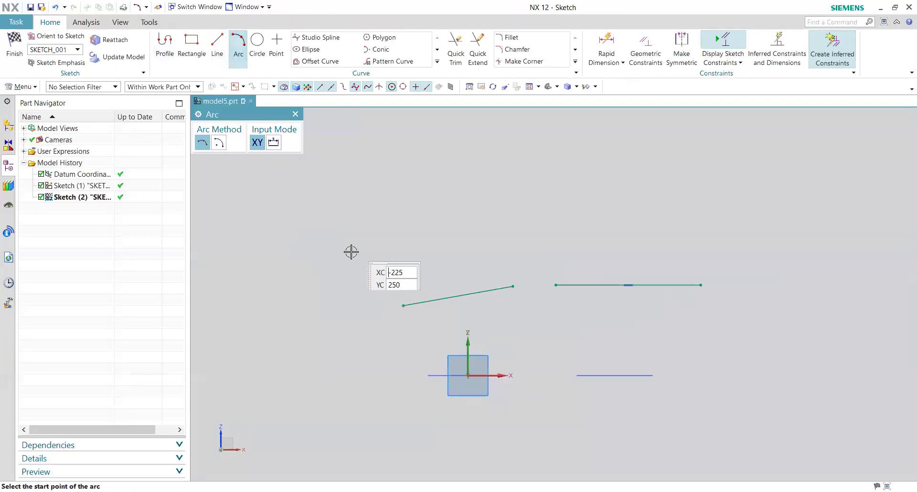
pyautogui.click(361, 250)
pyautogui.click(535, 237)
pyautogui.click(403, 224)
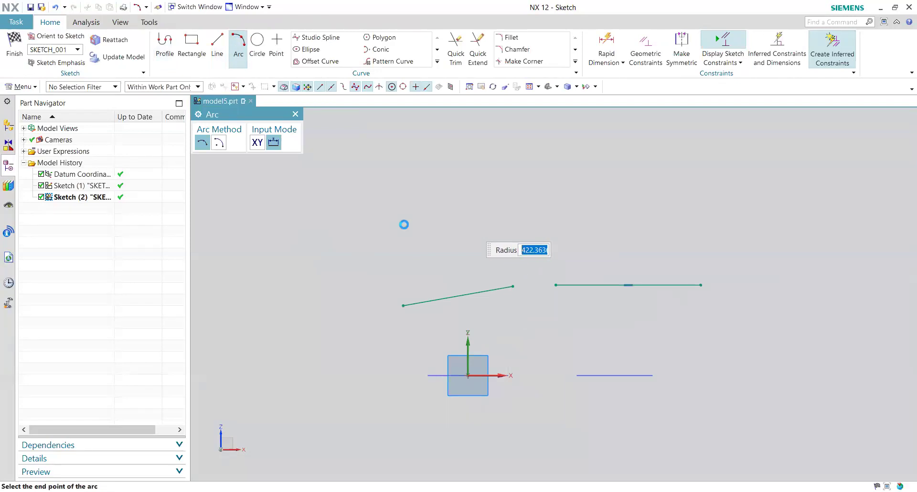
pyautogui.click(217, 43)
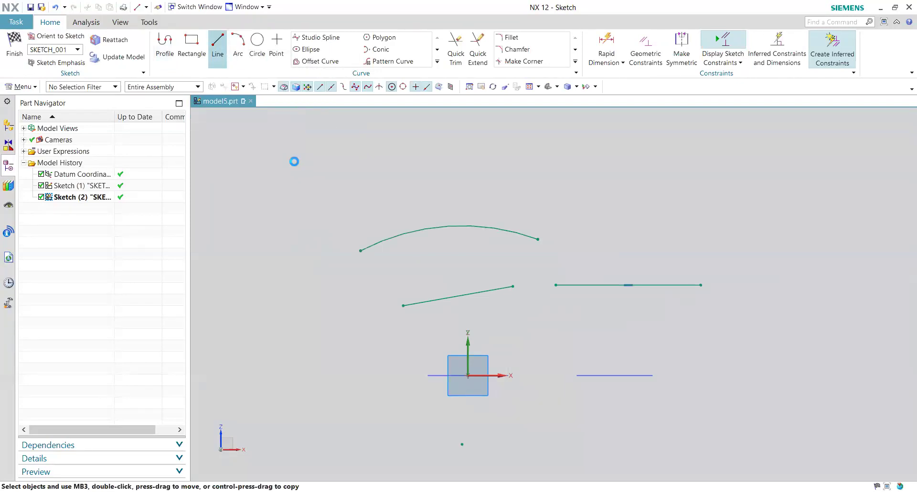
# Draw a horizontal line 500 mm long above the arc.
pyautogui.click(330, 172)
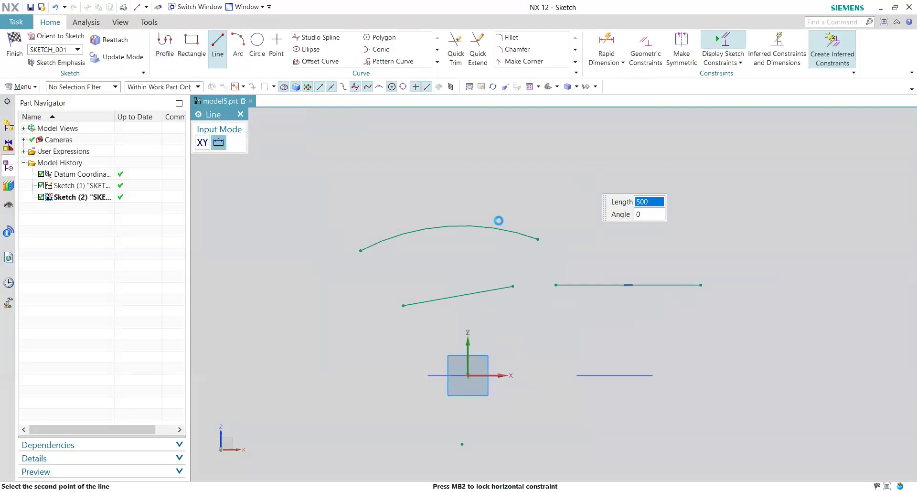
pyautogui.press('Return')
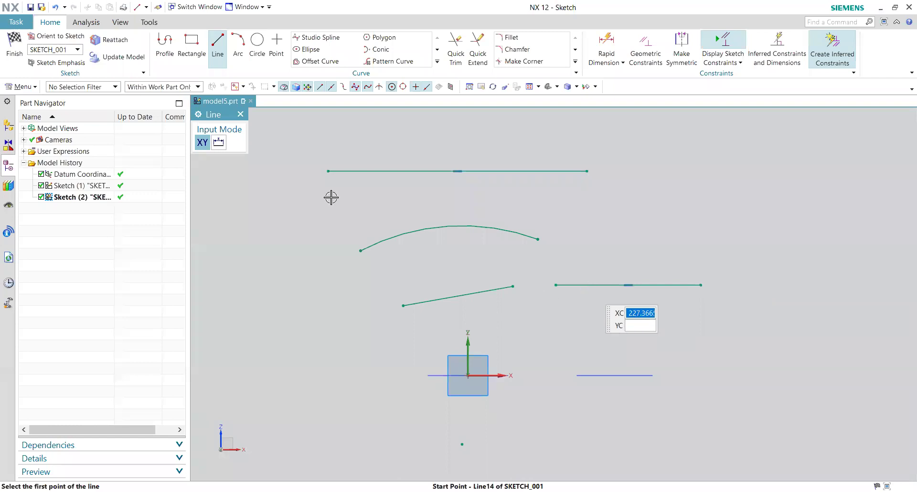
pyautogui.click(241, 114)
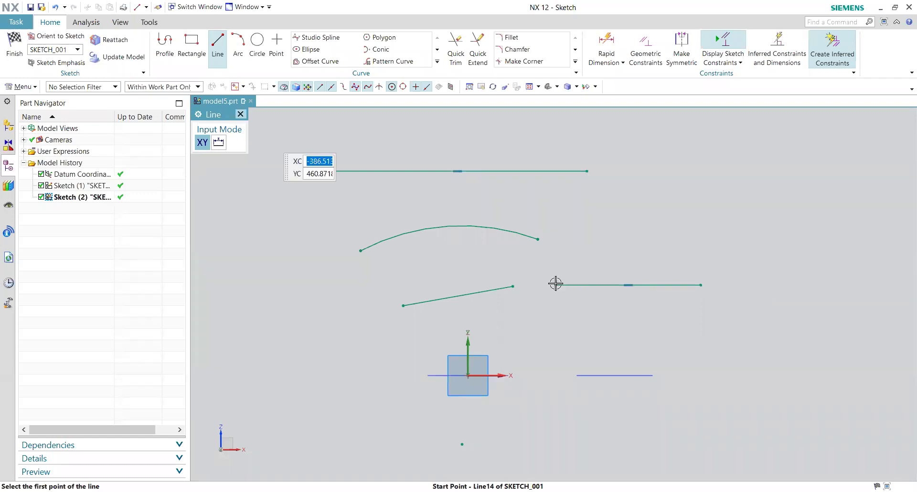
# Shorten the horizontal line above the second rectangle from its end nearest the sloped line, and finish the sketch.
pyautogui.moveTo(555, 285); pyautogui.dragTo(577, 287)
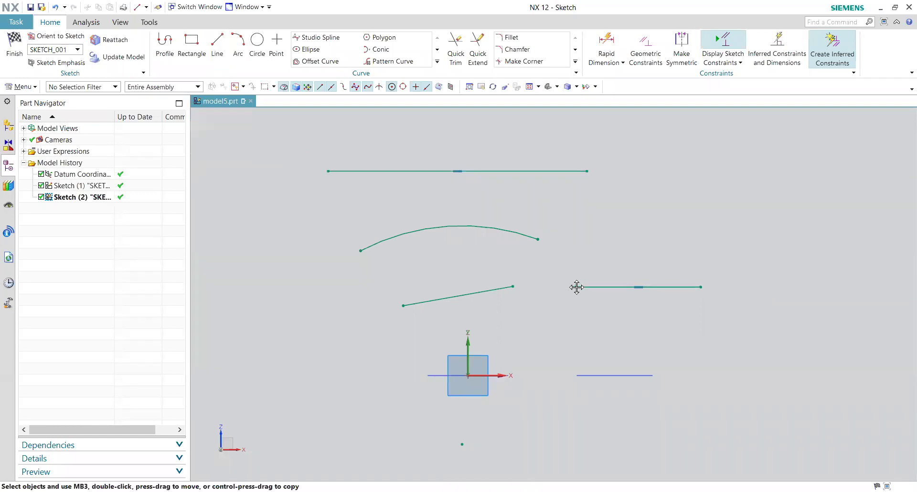
pyautogui.click(20, 51)
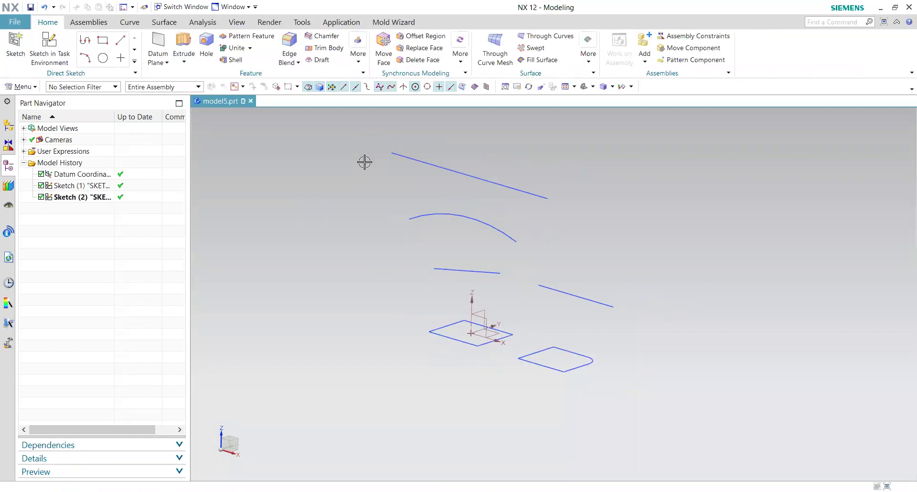
# Start an Extrude of the four curves above the rectangles and set its limit to Symmetric Value.
pyautogui.click(184, 44)
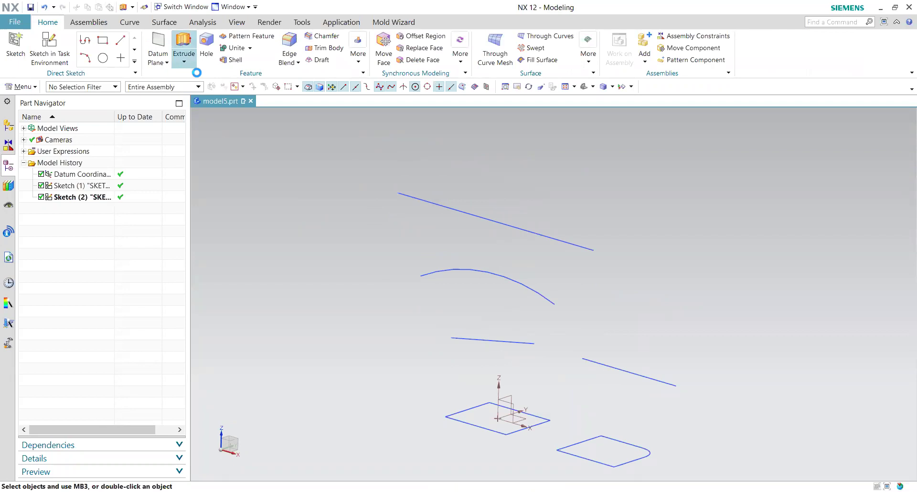
pyautogui.click(434, 201)
pyautogui.scroll(-3, 686, 261)
pyautogui.click(315, 236)
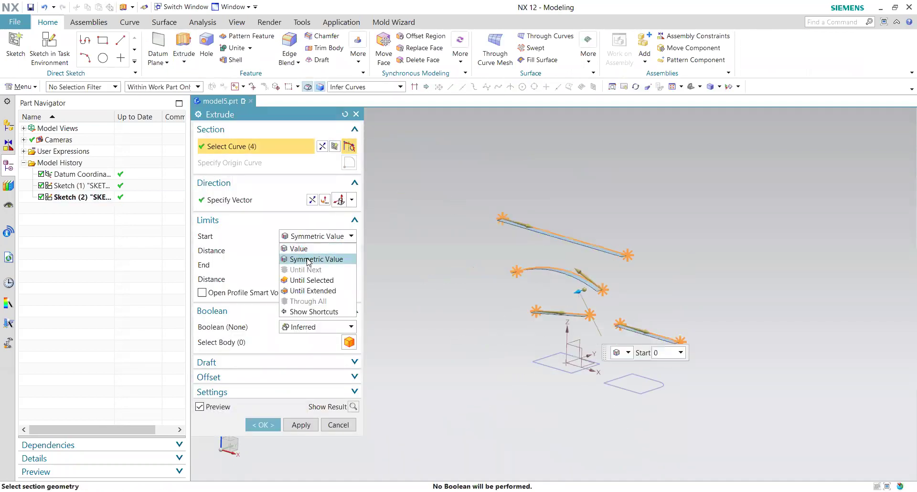
pyautogui.click(315, 260)
# Set the symmetric distance to 150 mm, create the four sheets and close Extrude.
pyautogui.moveTo(471, 331); pyautogui.dragTo(537, 322, button='middle')
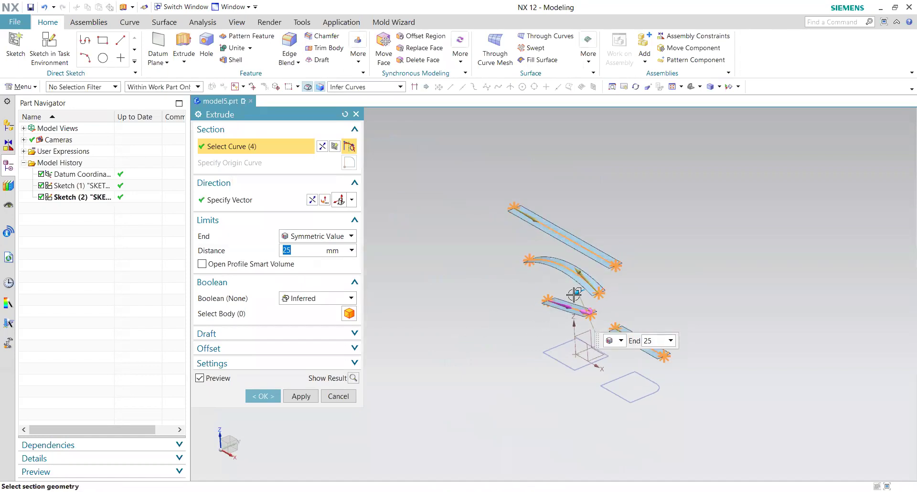
pyautogui.moveTo(575, 292); pyautogui.dragTo(526, 303)
pyautogui.moveTo(513, 339); pyautogui.dragTo(558, 314, button='middle')
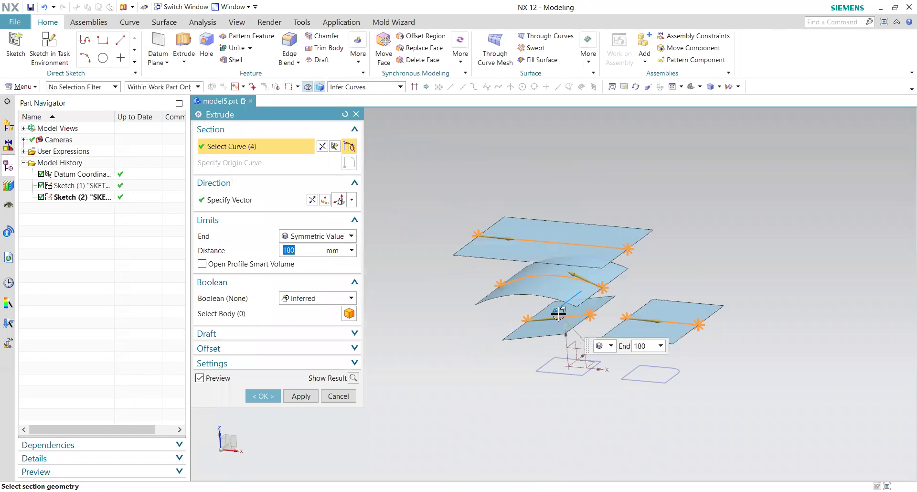
pyautogui.write('150')
pyautogui.press('Return')
pyautogui.click(301, 396)
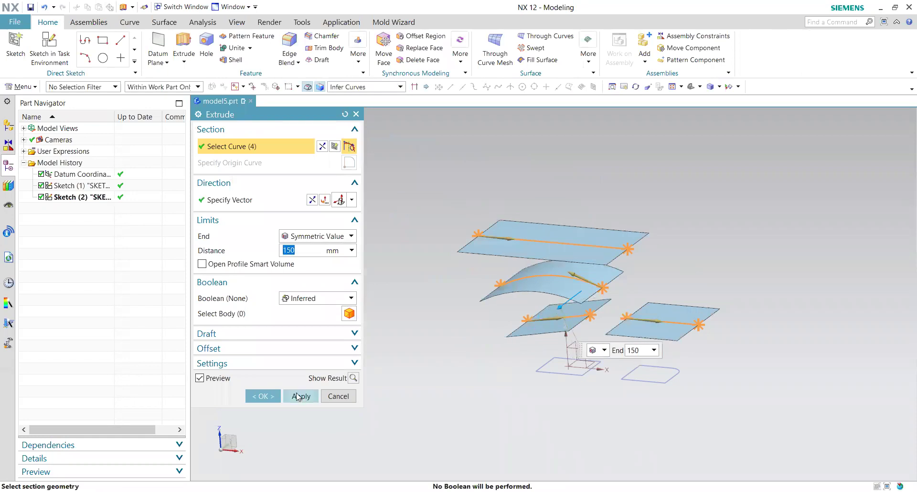
pyautogui.click(349, 396)
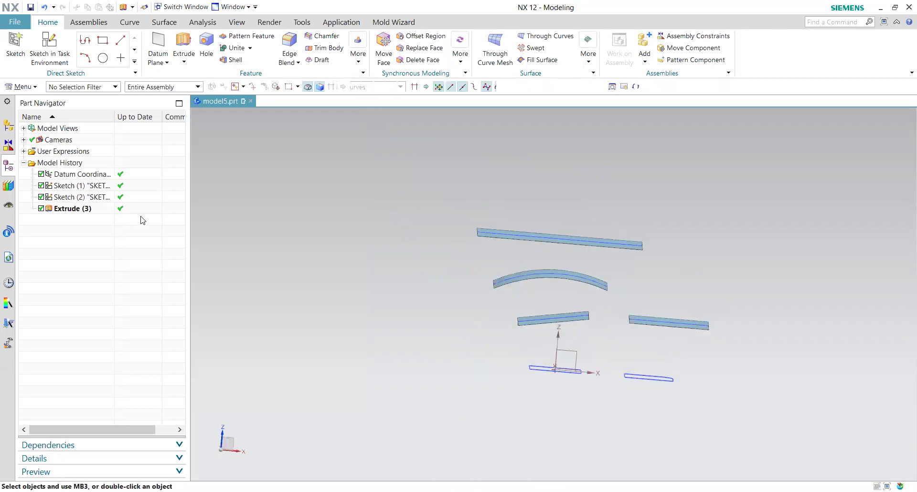
# Hide the sketch containing the lines and arc that the sheets were extruded from.
pyautogui.rightClick(530, 323)
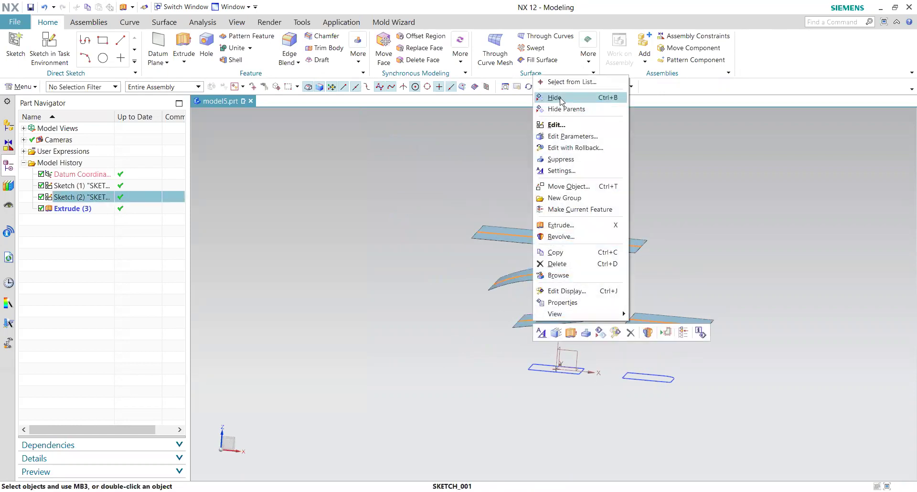
pyautogui.click(555, 98)
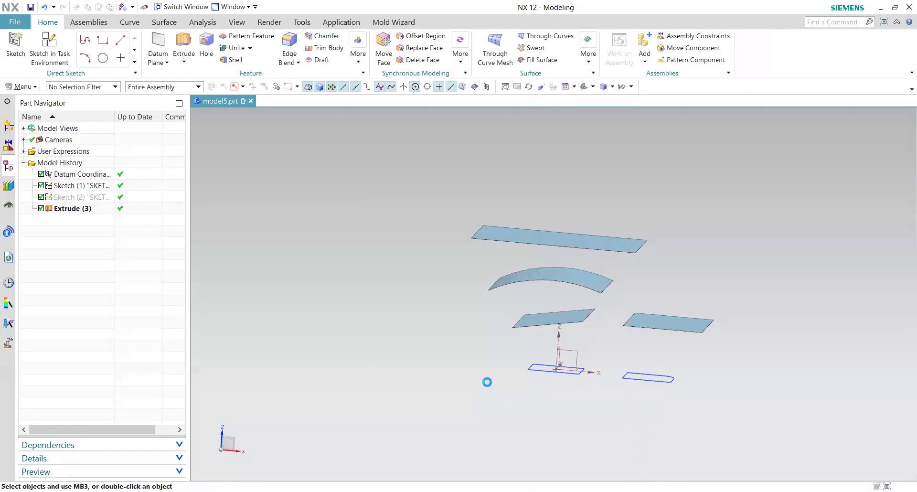
pyautogui.moveTo(473, 418); pyautogui.dragTo(497, 413, button='middle')
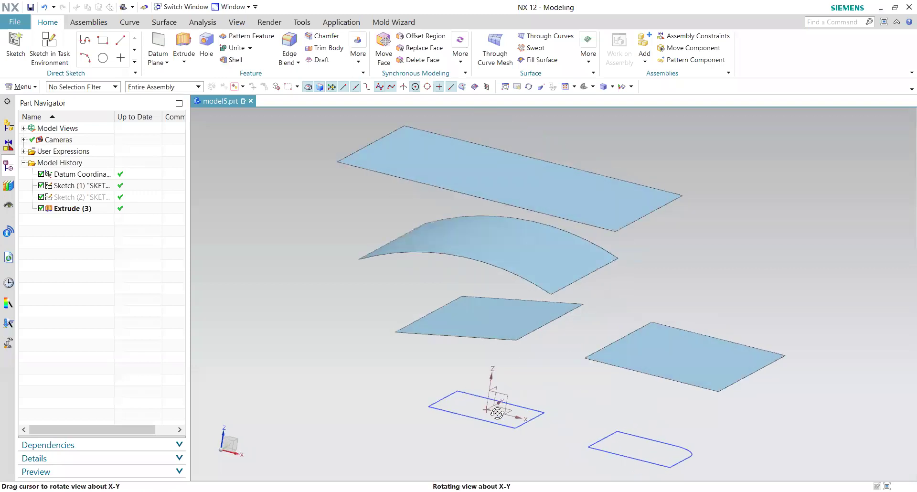
# Start an Extrude with the centred rectangle as its section, using the Connected Curves selection rule.
pyautogui.click(184, 43)
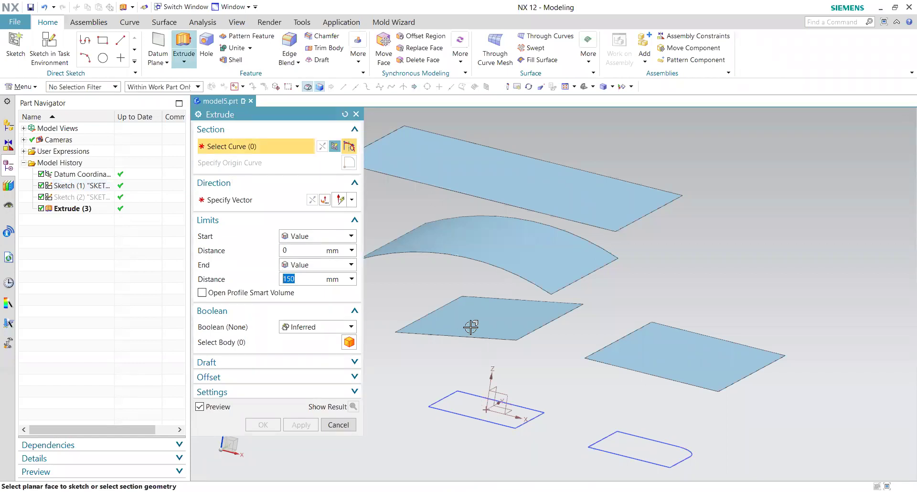
pyautogui.scroll(-1, 650, 402)
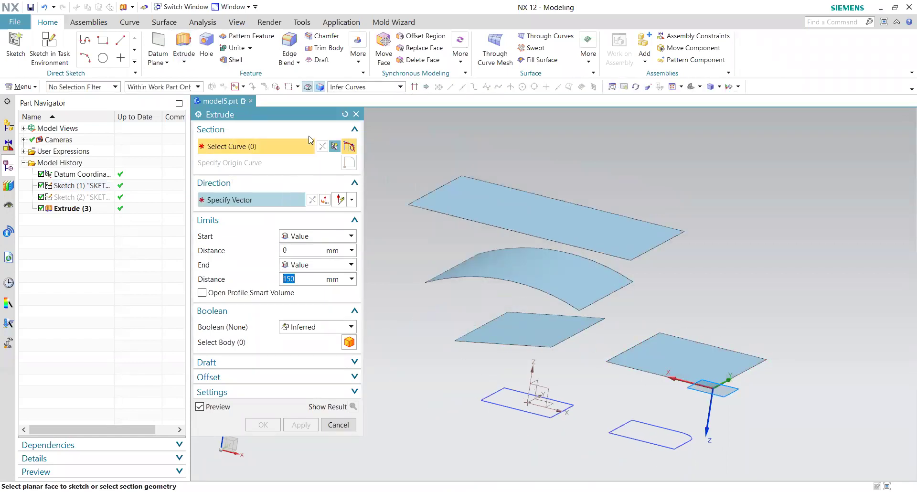
pyautogui.click(365, 87)
pyautogui.click(359, 116)
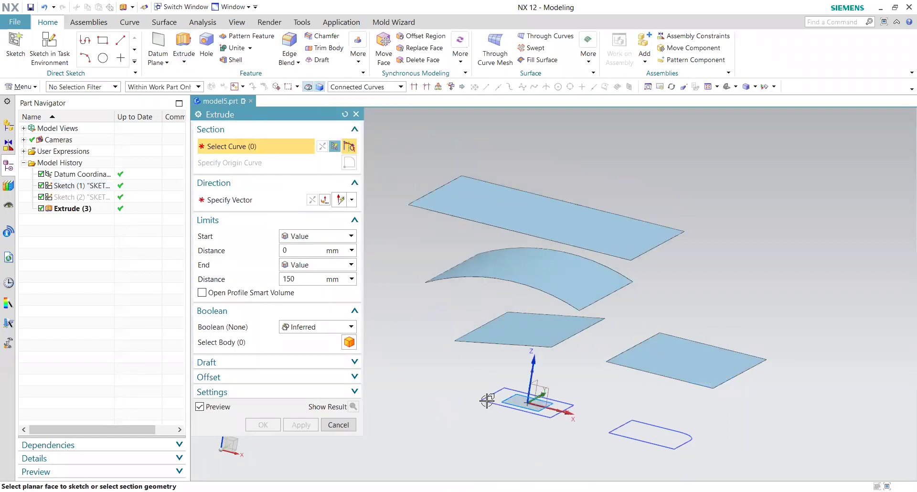
pyautogui.click(482, 410)
pyautogui.moveTo(458, 413); pyautogui.dragTo(414, 384, button='middle')
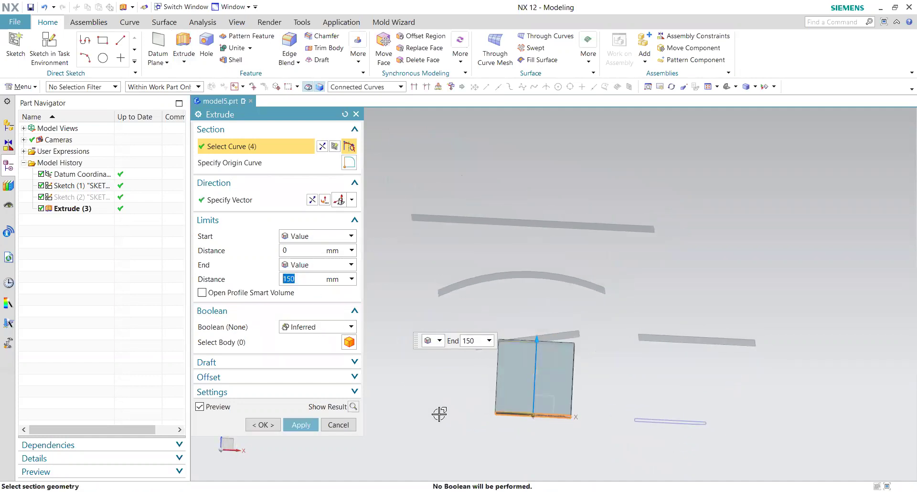
pyautogui.moveTo(439, 414); pyautogui.dragTo(437, 412, button='middle')
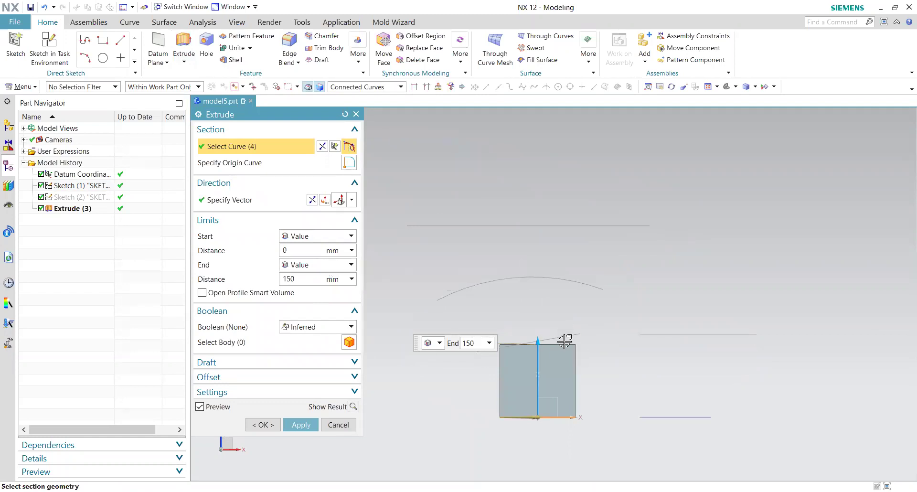
# Set the end limit to Until Next, inspect the full result against the sloped sheet and undo that result.
pyautogui.click(317, 265)
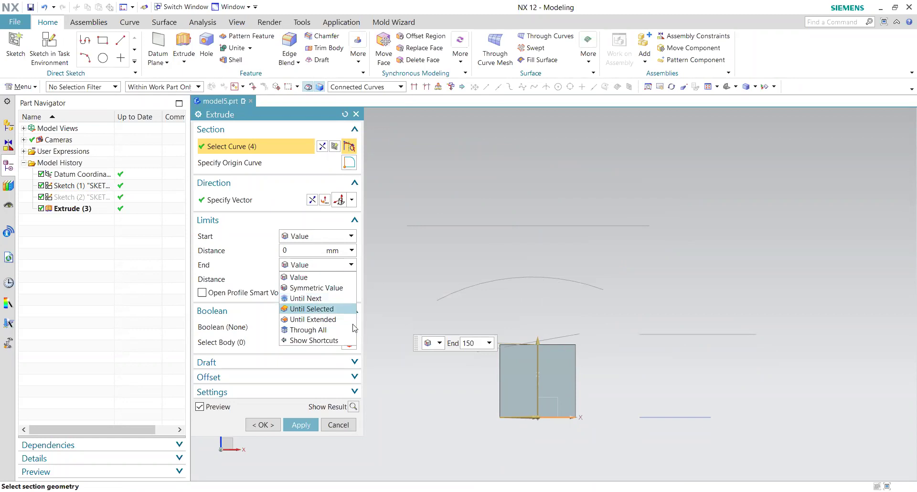
pyautogui.click(332, 298)
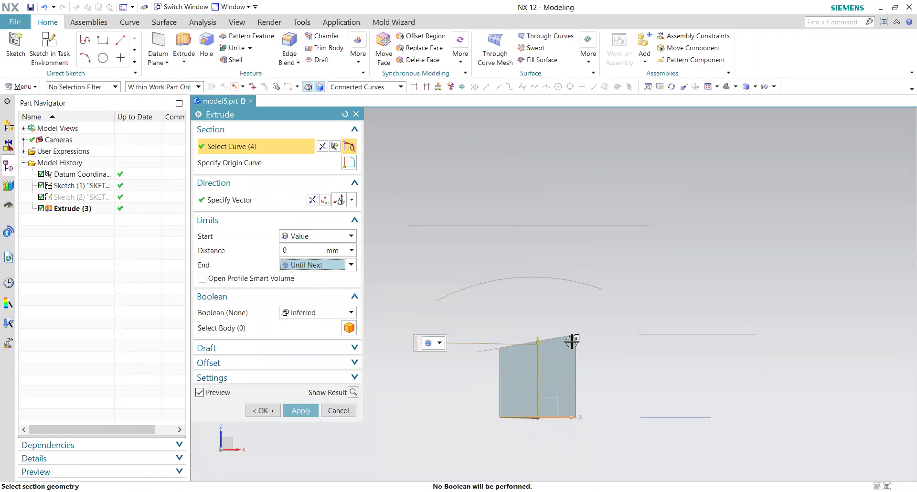
pyautogui.moveTo(625, 391); pyautogui.dragTo(628, 364, button='middle')
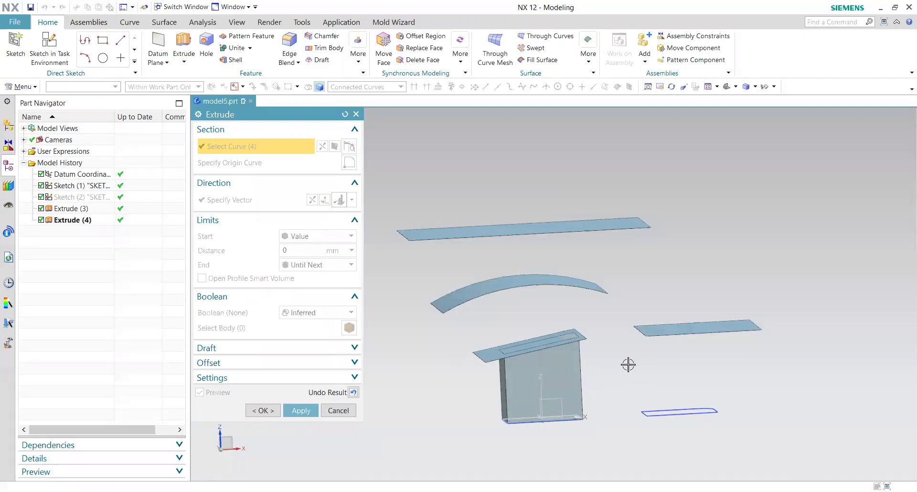
pyautogui.hotkey('ctrl', 'alt', 'f')
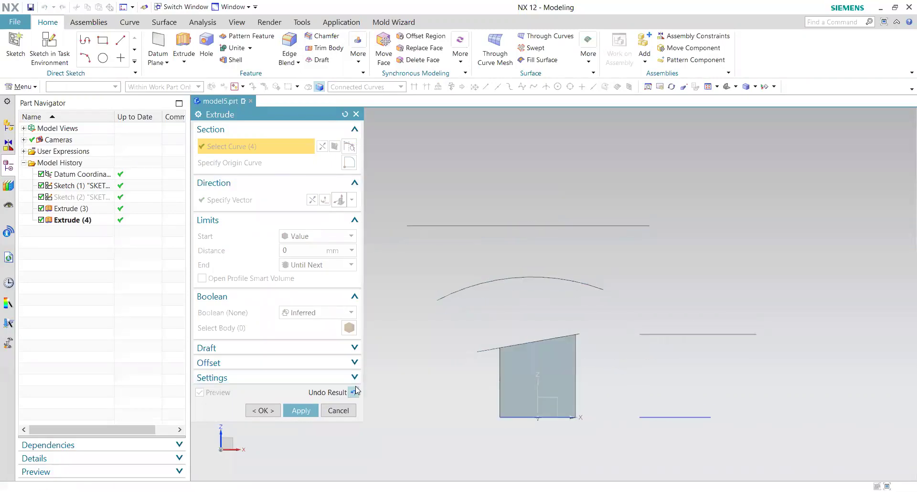
pyautogui.click(354, 391)
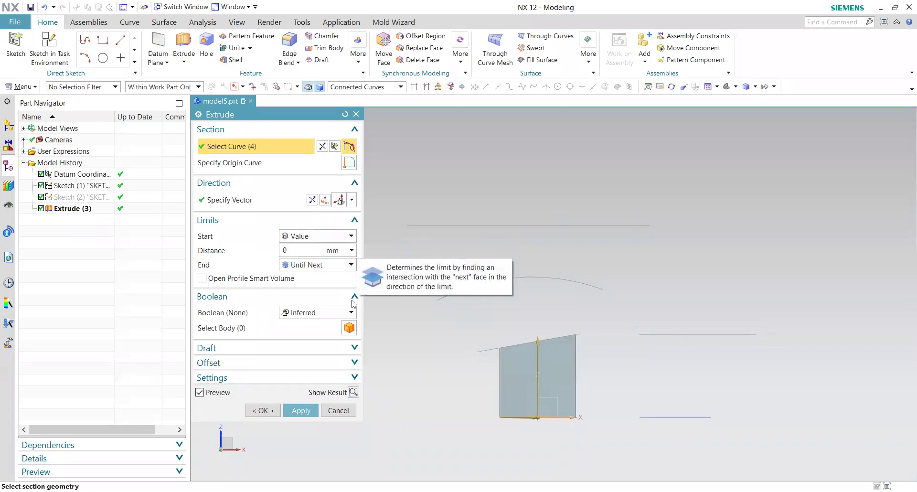
# Compare the Through All and Until Next end limits on the rectangle's extrusion, ending with Through All.
pyautogui.click(315, 263)
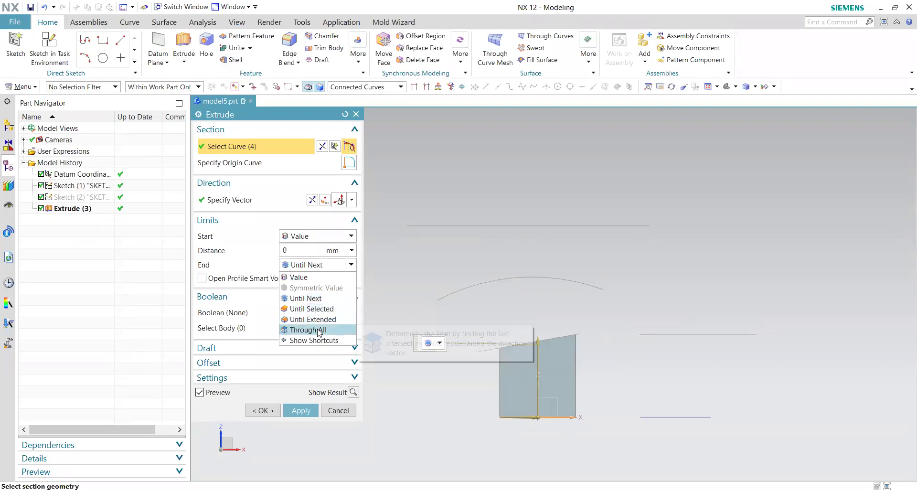
pyautogui.press('Down')
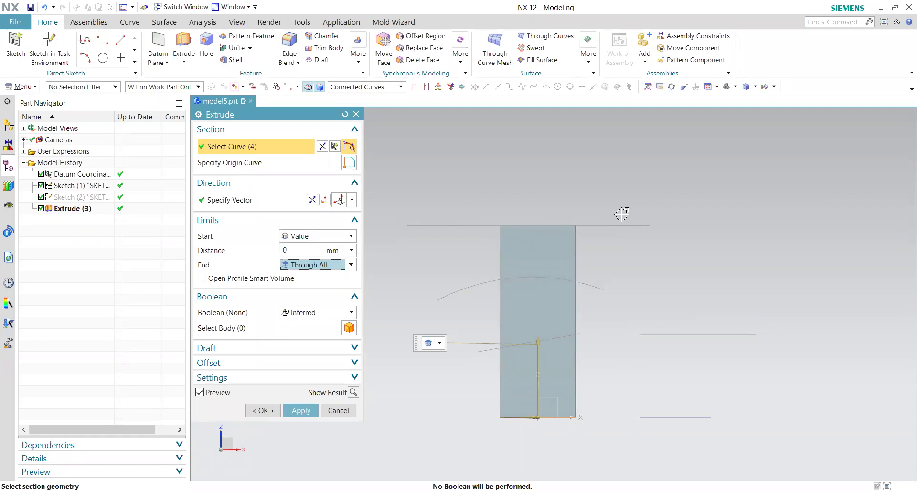
pyautogui.click(326, 265)
pyautogui.click(319, 291)
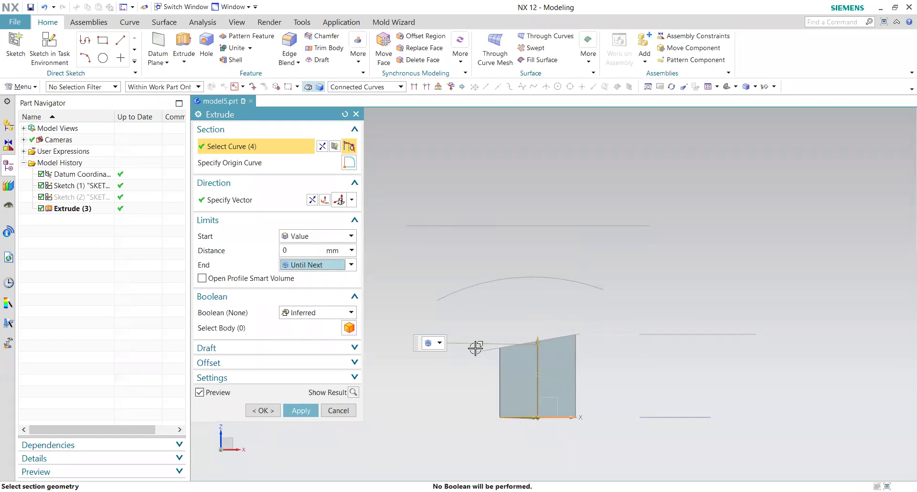
pyautogui.click(333, 266)
pyautogui.click(319, 330)
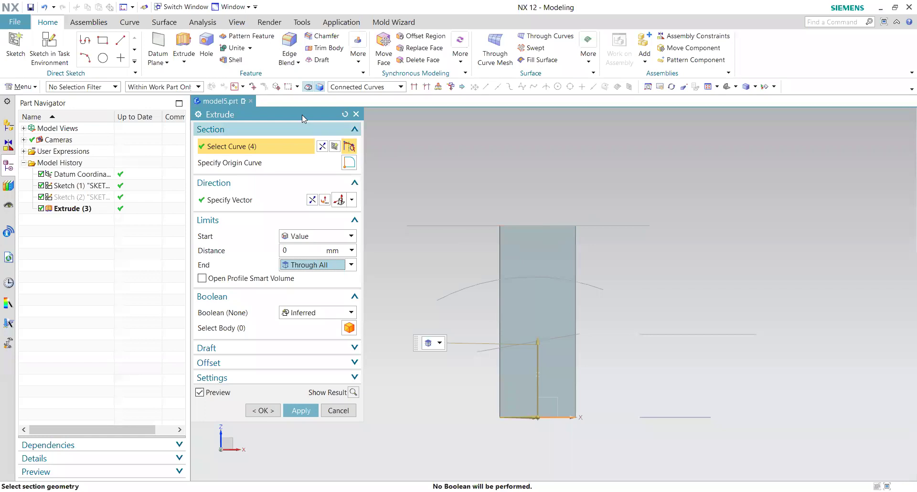
# Reset the Extrude settings and reselect the centred rectangle as the section with the Connected Curves rule.
pyautogui.click(344, 114)
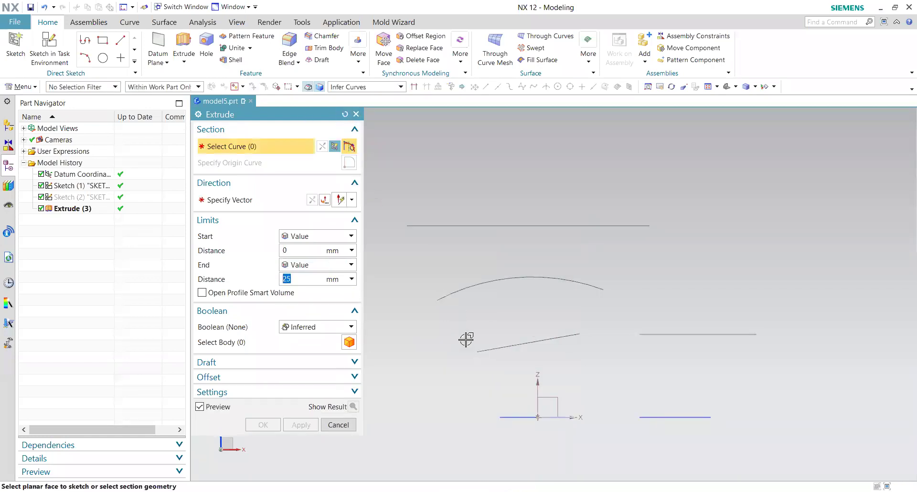
pyautogui.click(360, 92)
pyautogui.click(356, 107)
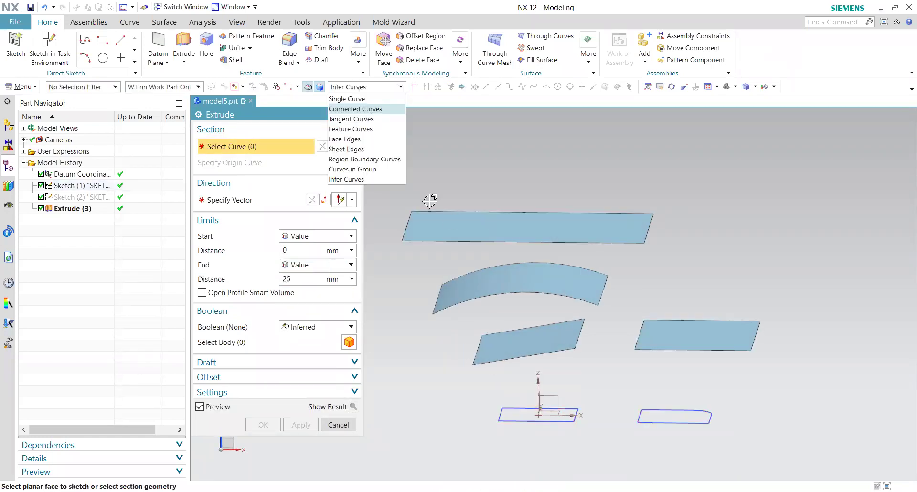
pyautogui.click(471, 430)
# Set the end limit to Until Selected and choose the arched sheet, the highest flat sheet and the sloped sheet in turn.
pyautogui.click(310, 265)
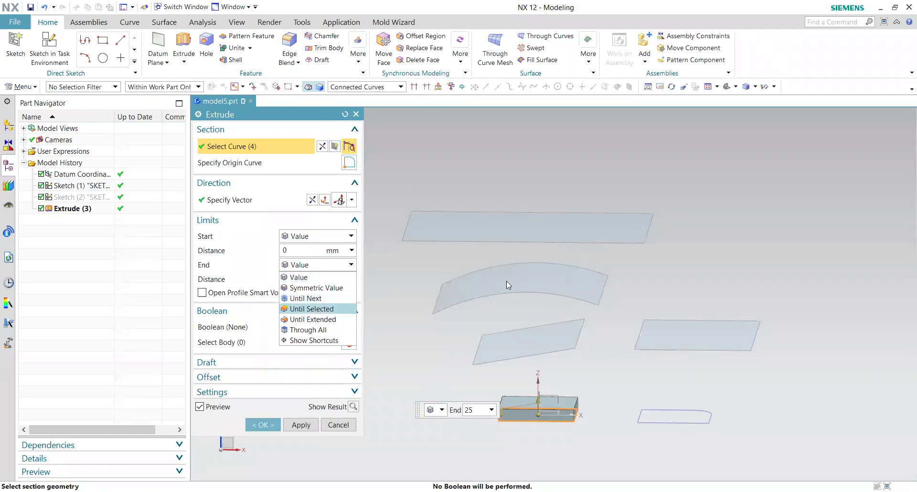
pyautogui.click(321, 308)
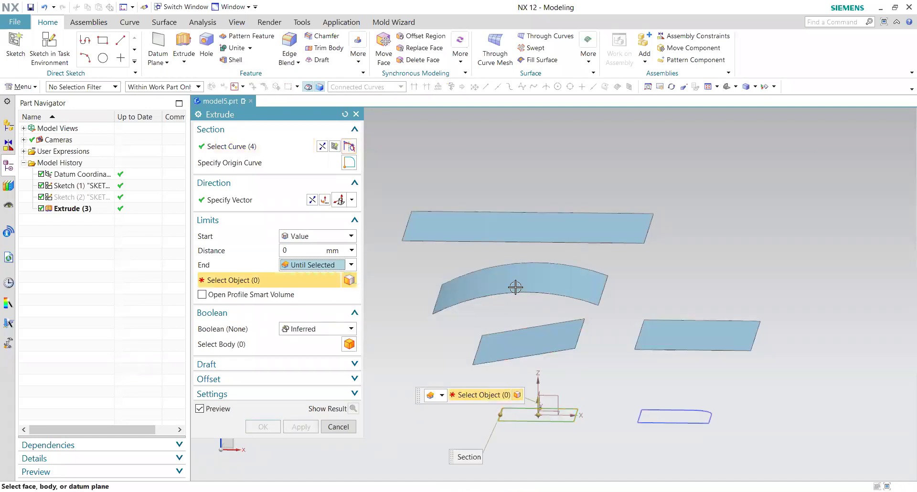
pyautogui.click(515, 287)
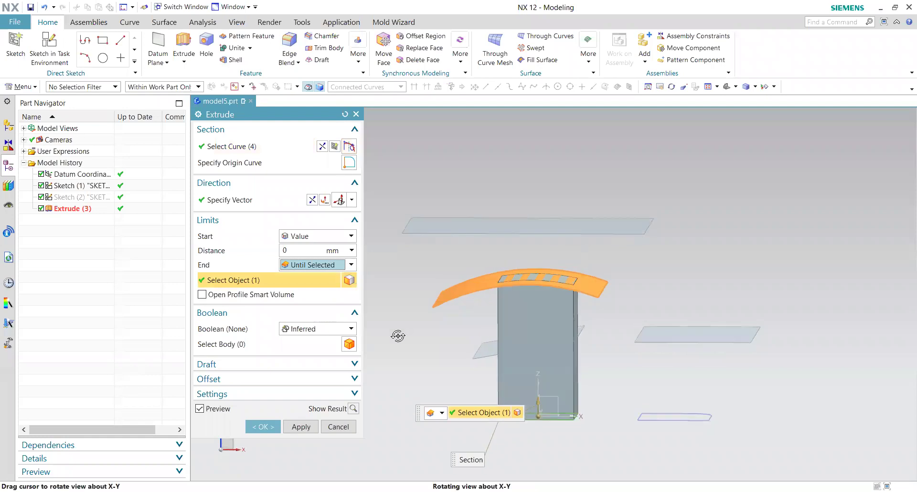
pyautogui.click(467, 228)
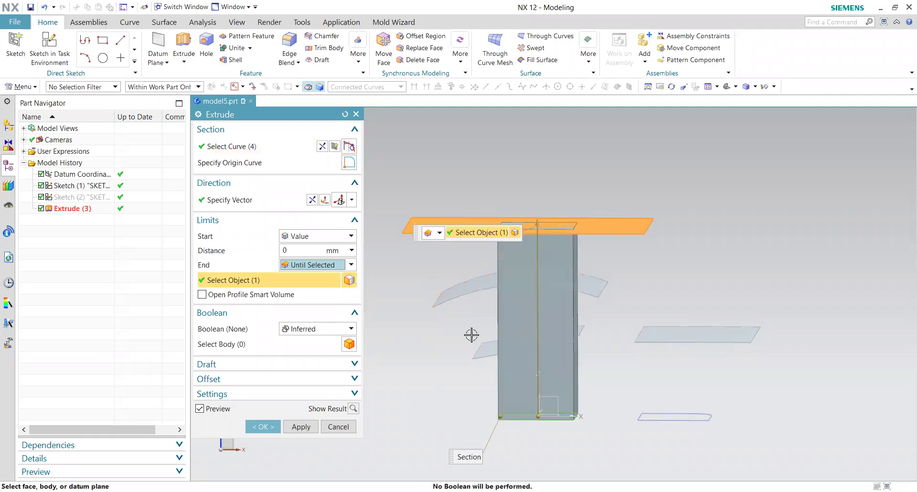
pyautogui.click(480, 349)
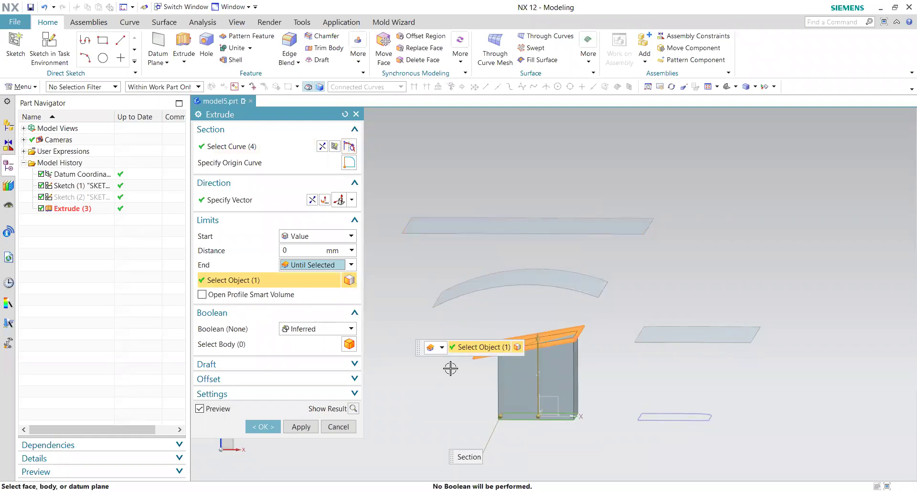
# Reset the Extrude settings and reselect the centred rectangle as the section with the Connected Curves rule.
pyautogui.click(345, 114)
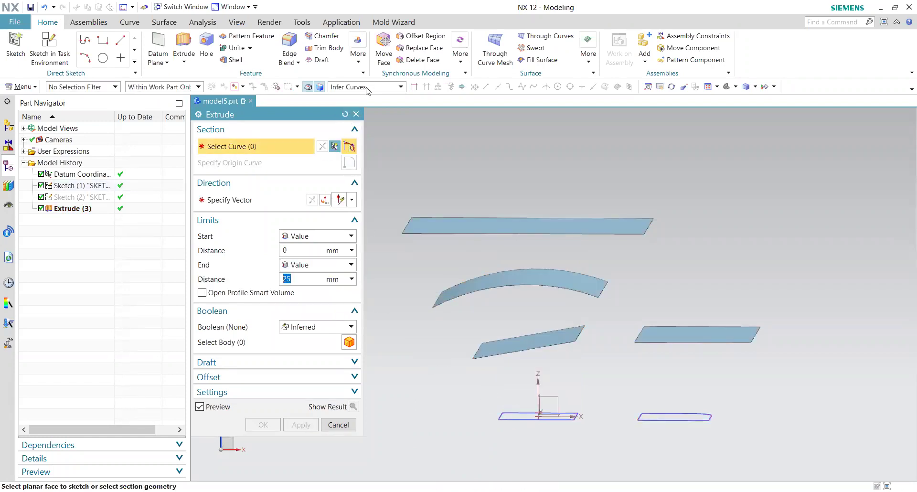
pyautogui.scroll(-2, 367, 87)
pyautogui.click(501, 418)
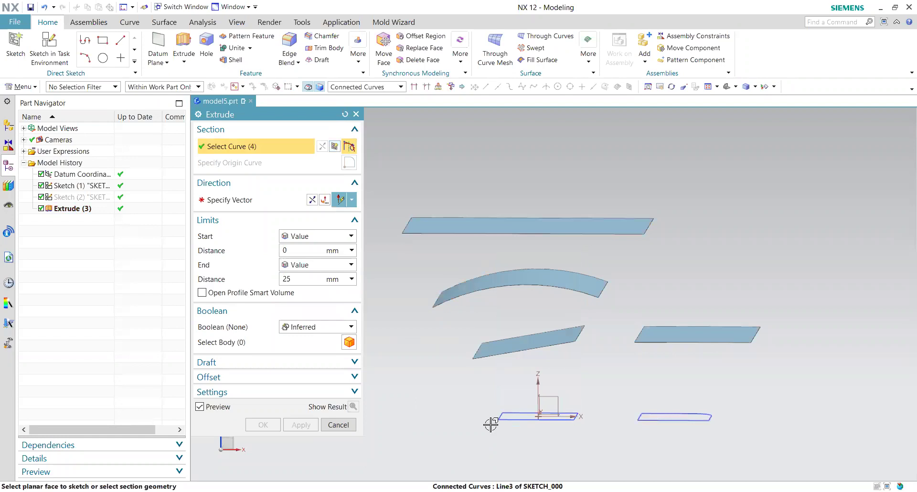
# Try to end the extrusion with Until Selected at the separate flat sheet beside the sloped one.
pyautogui.click(304, 270)
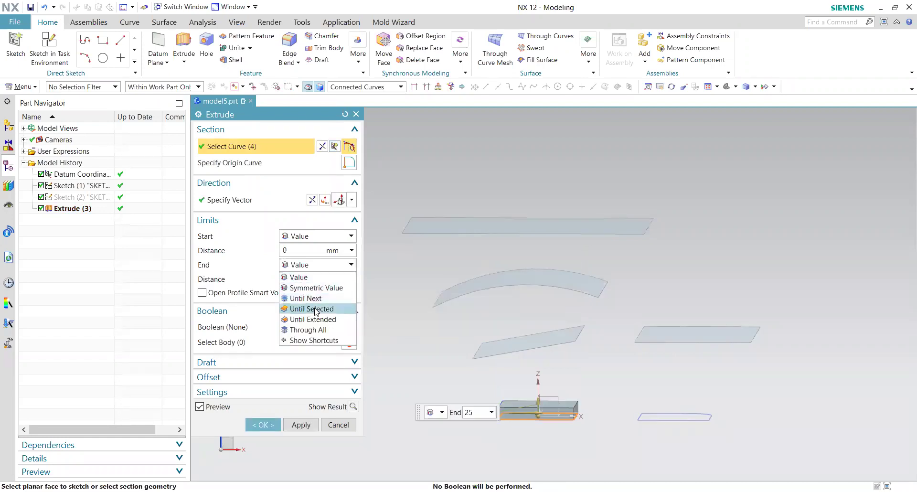
pyautogui.click(348, 305)
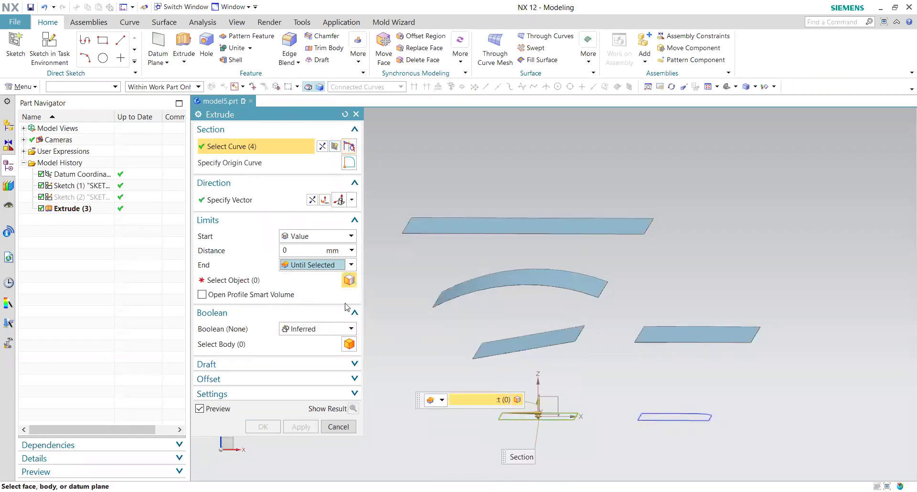
pyautogui.click(683, 346)
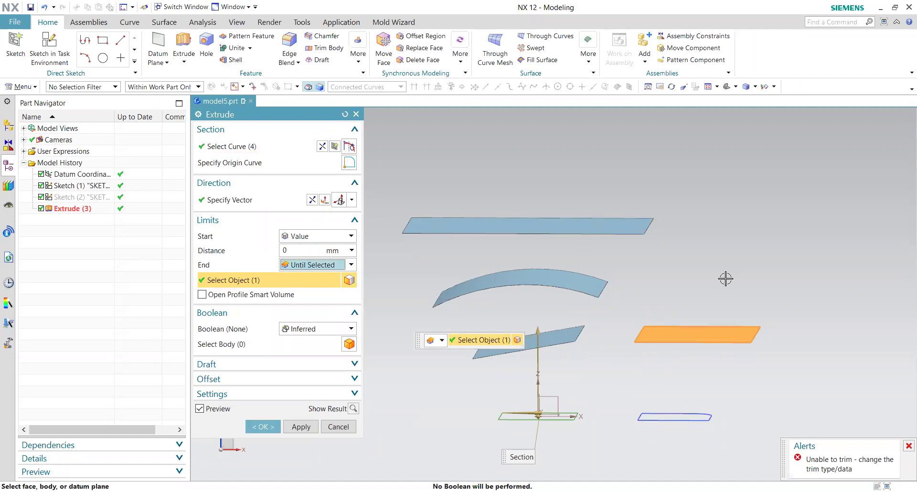
pyautogui.moveTo(725, 278); pyautogui.dragTo(587, 228, button='middle')
pyautogui.moveTo(579, 185); pyautogui.dragTo(578, 211, button='middle')
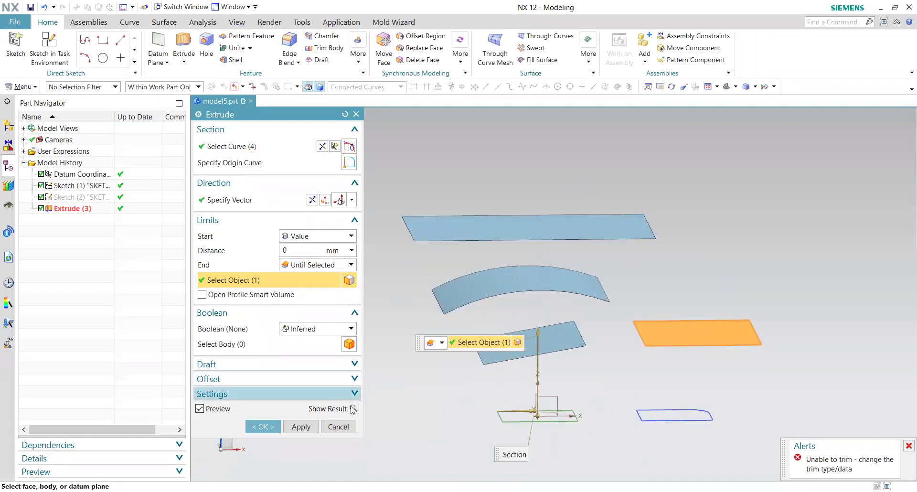
pyautogui.click(347, 281)
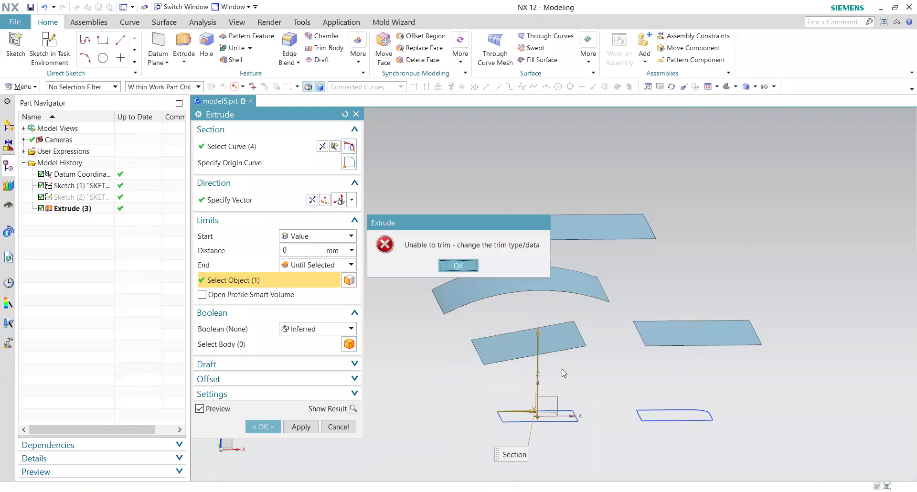
pyautogui.press('Return')
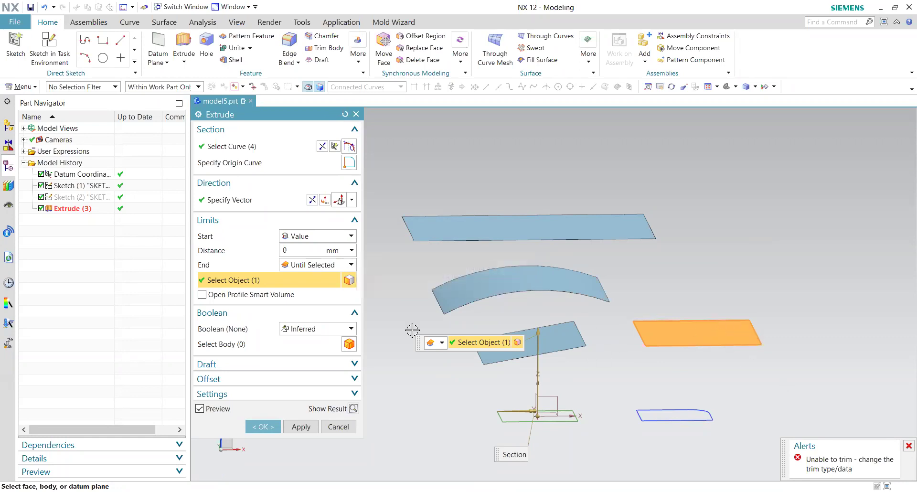
# Switch the end limit to Until Extended, reset the Extrude settings and pick the centred rectangle's curves again.
pyautogui.click(311, 266)
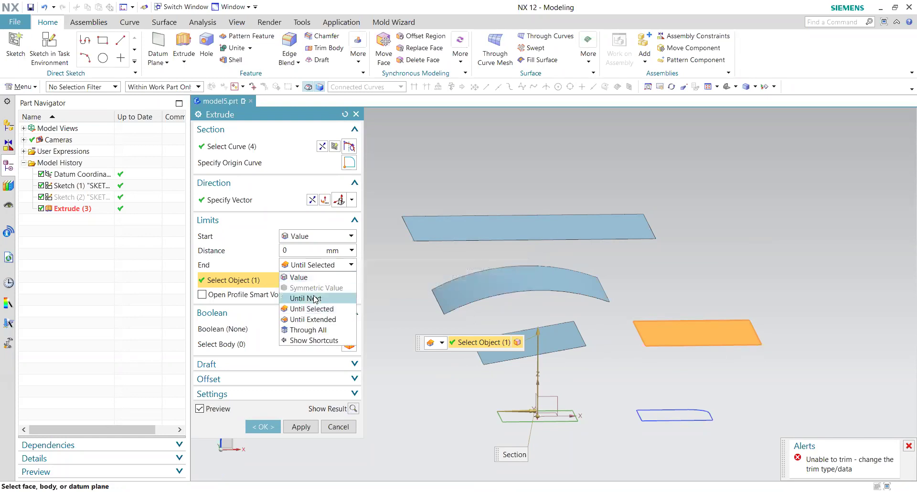
pyautogui.click(314, 320)
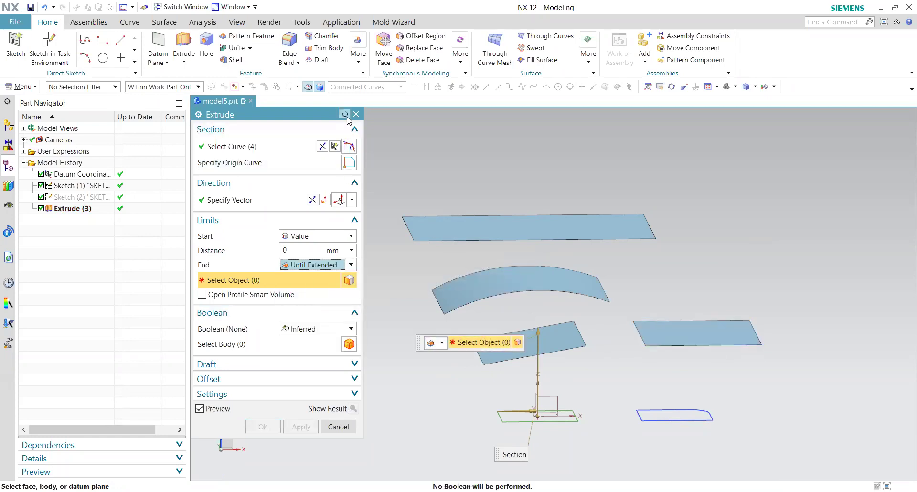
pyautogui.click(344, 113)
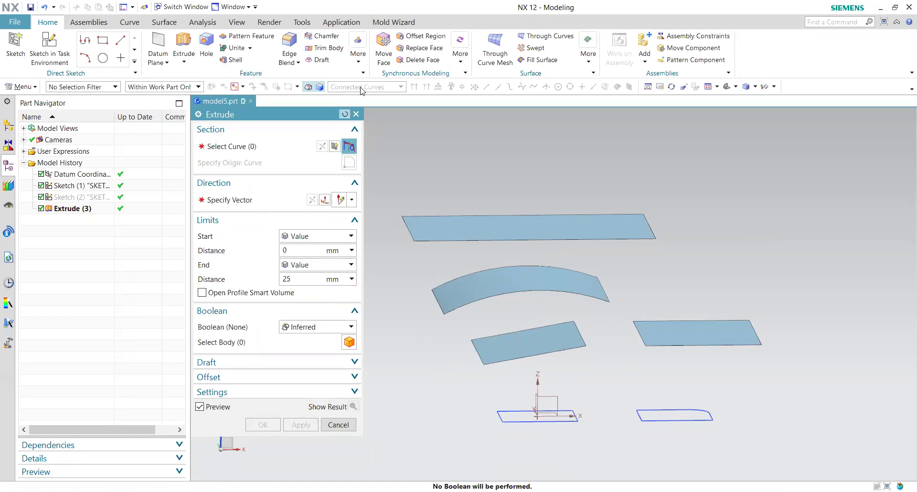
pyautogui.click(498, 415)
# Set the end limit to Until Extended at the separate flat sheet, inspect the full result from the front and undo that result.
pyautogui.click(311, 265)
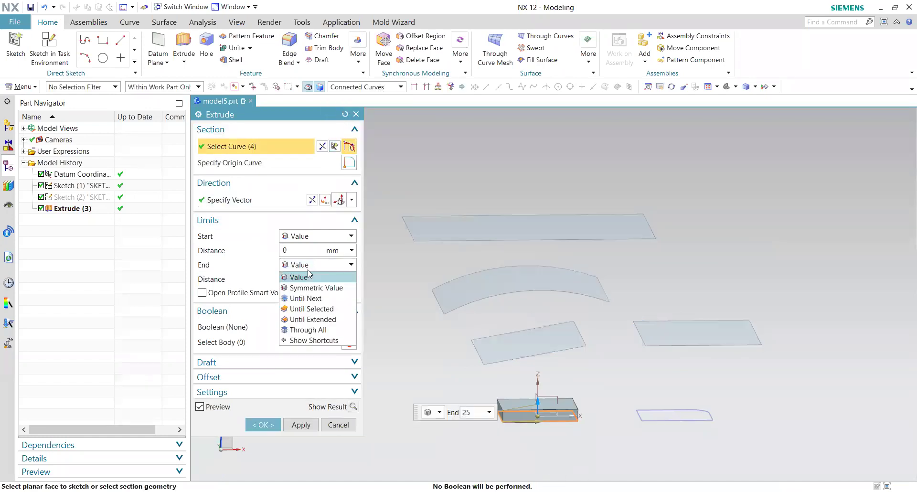
pyautogui.click(320, 321)
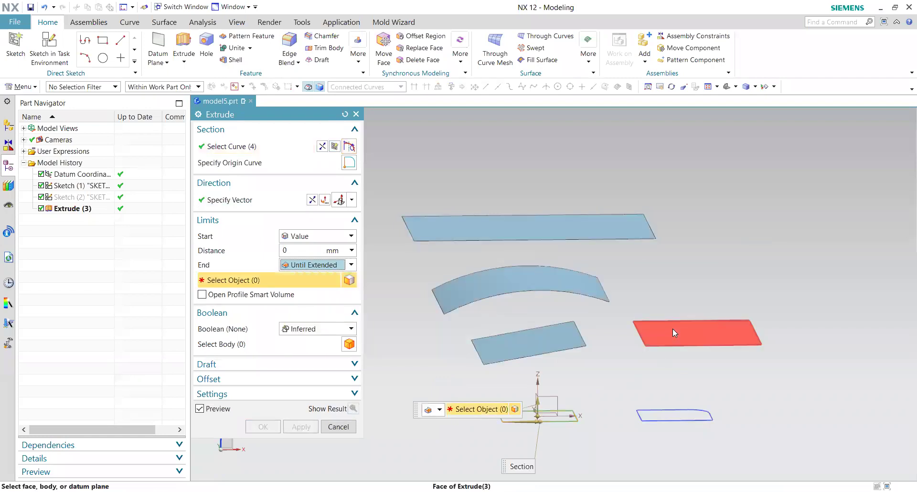
pyautogui.click(672, 328)
pyautogui.moveTo(672, 329); pyautogui.dragTo(802, 375, button='middle')
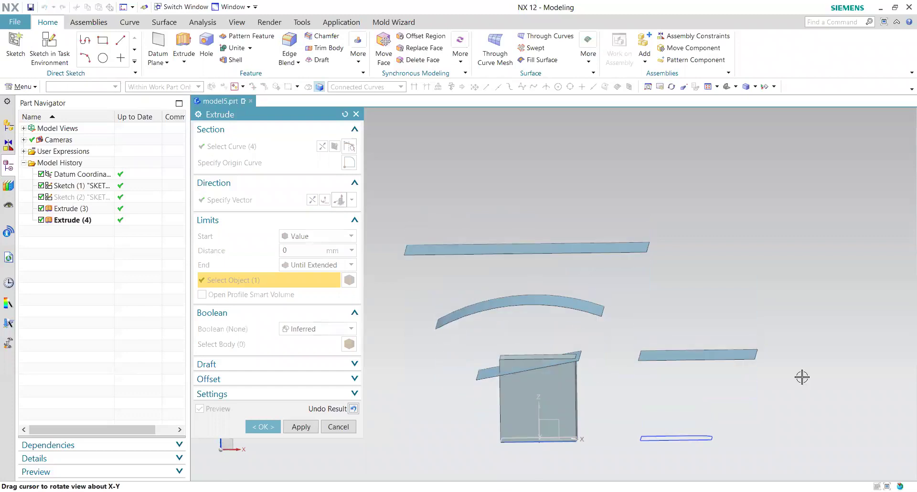
pyautogui.moveTo(855, 383); pyautogui.dragTo(714, 342, button='middle')
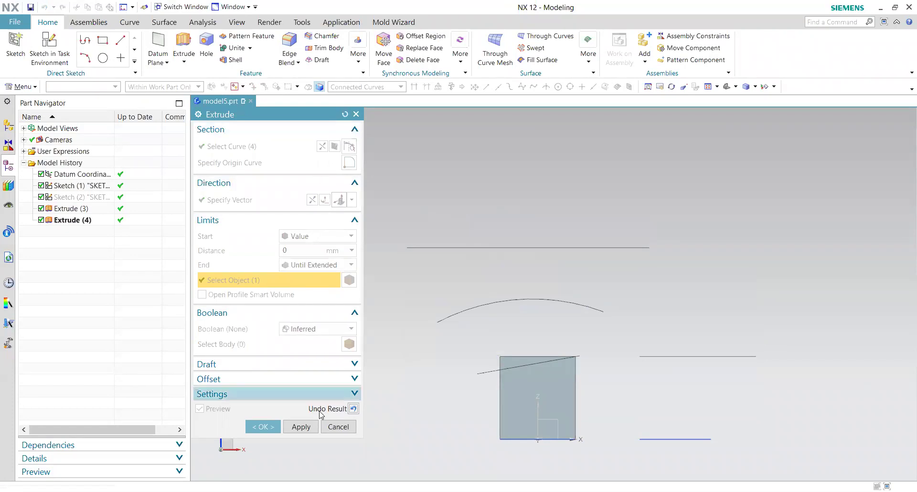
pyautogui.click(353, 409)
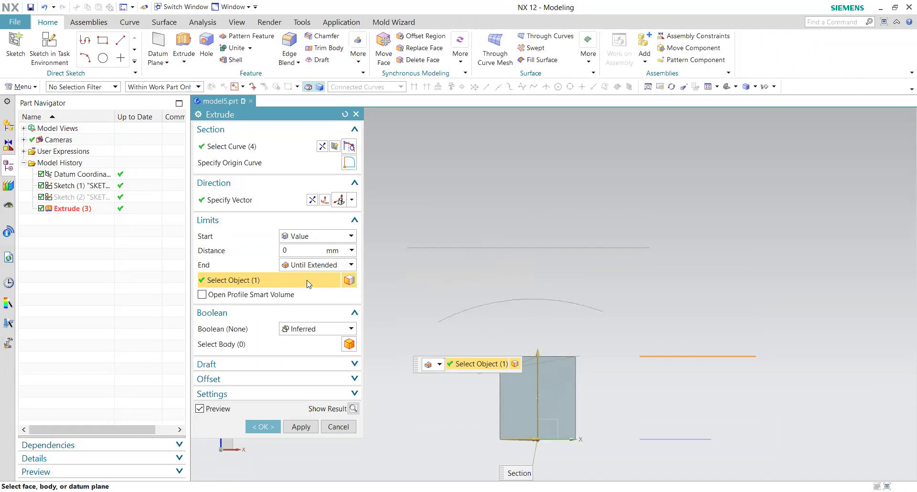
# Review the available end and start limit options and cancel the Extrude.
pyautogui.click(316, 265)
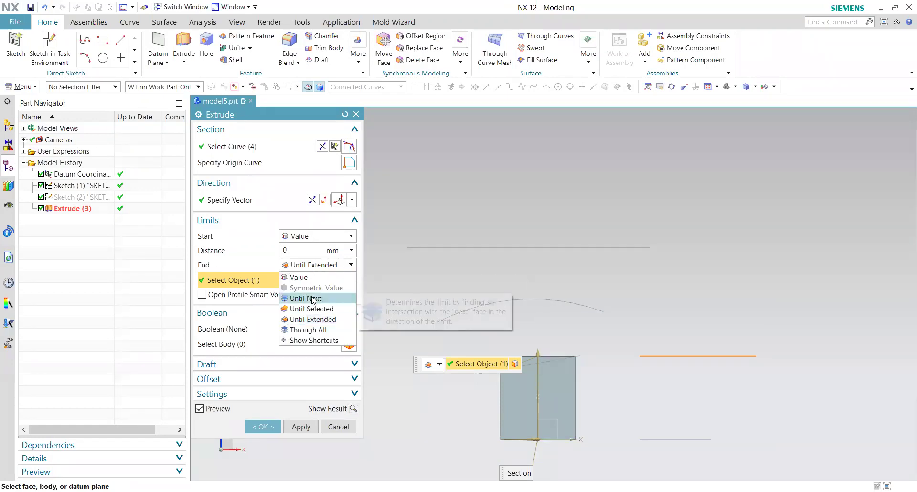
pyautogui.click(302, 236)
pyautogui.click(315, 236)
pyautogui.scroll(-1, 463, 232)
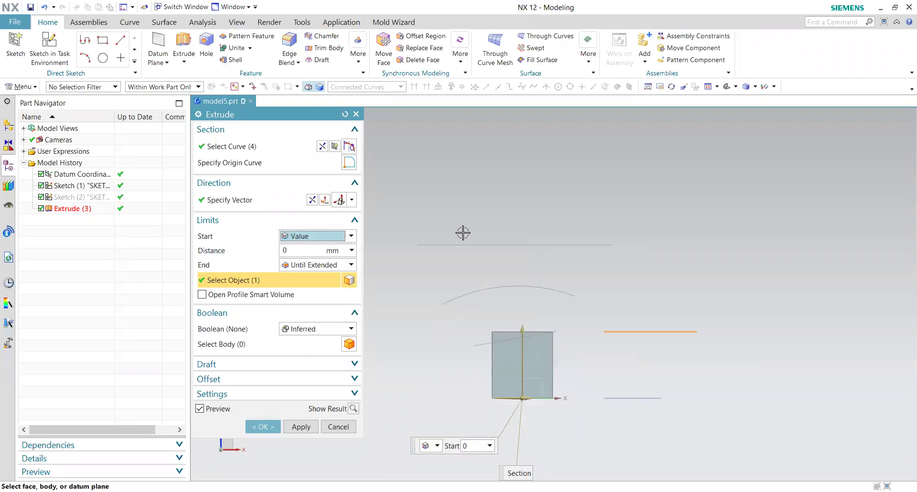
pyautogui.scroll(-2, 463, 232)
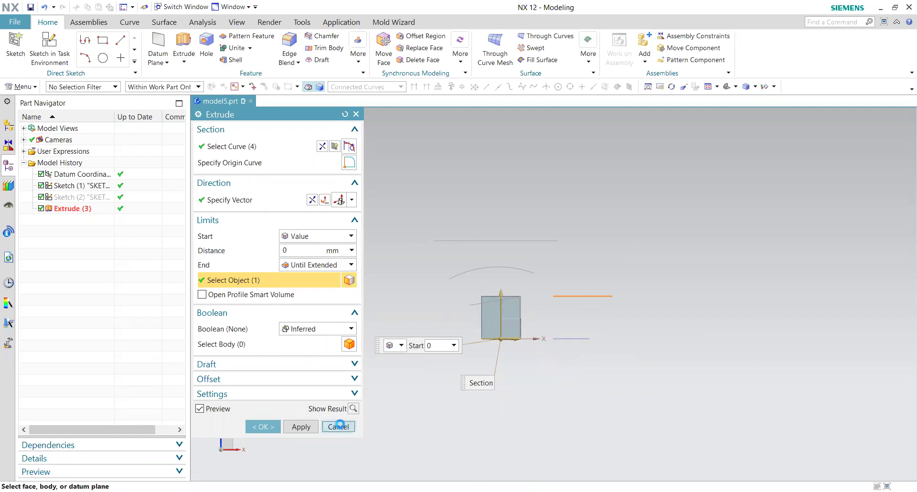
pyautogui.click(340, 426)
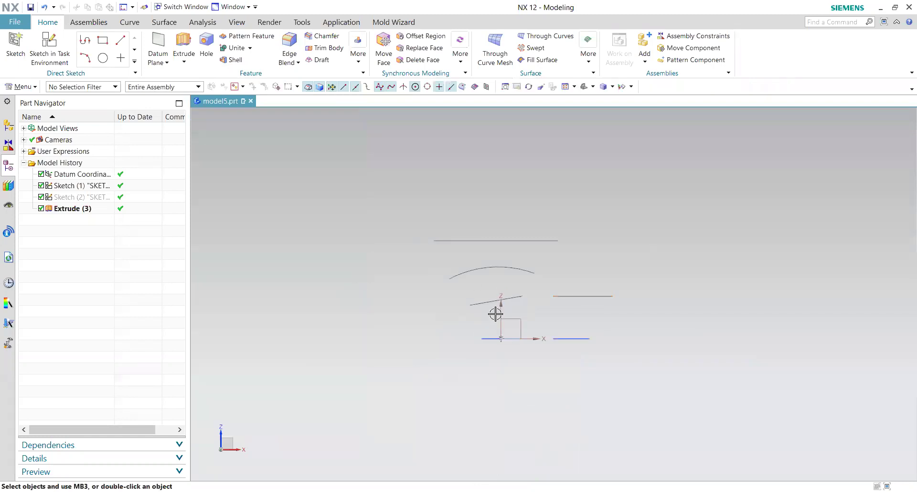
# Edit Sketch (2) with rollback, mirror its four sheet profile curves about the X axis and finish the sketch.
pyautogui.rightClick(95, 200)
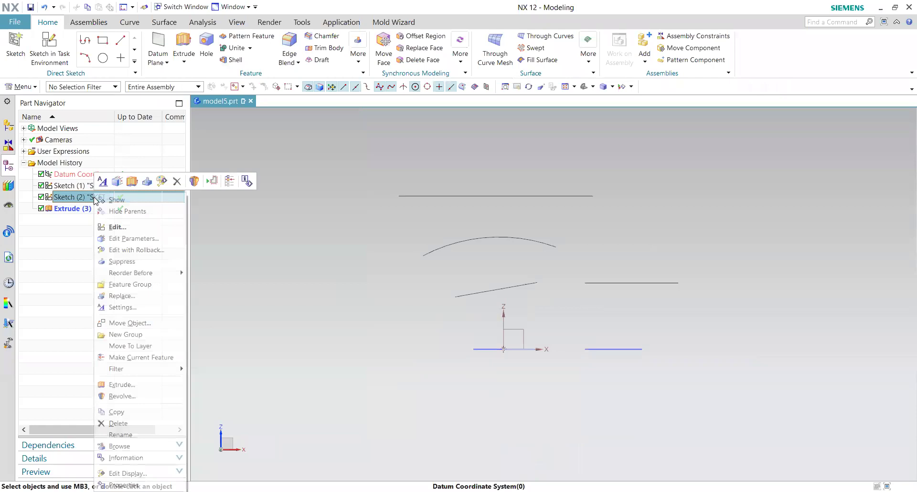
pyautogui.click(137, 250)
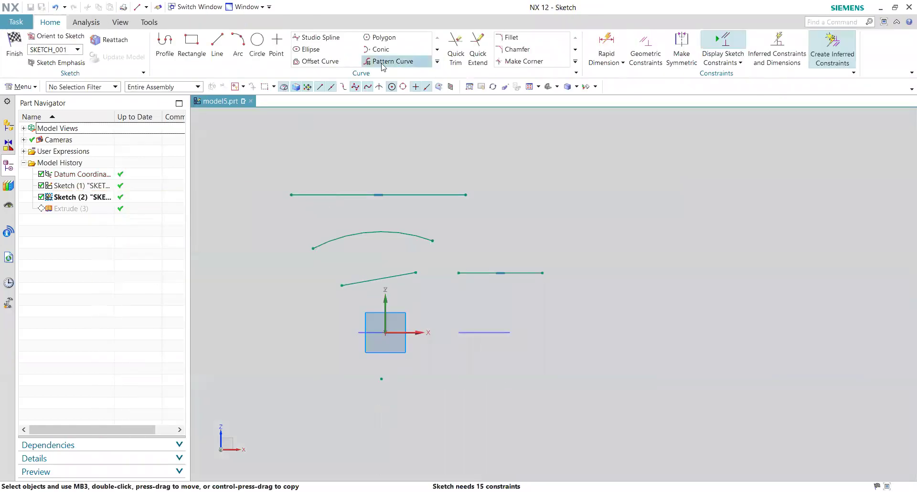
pyautogui.click(437, 61)
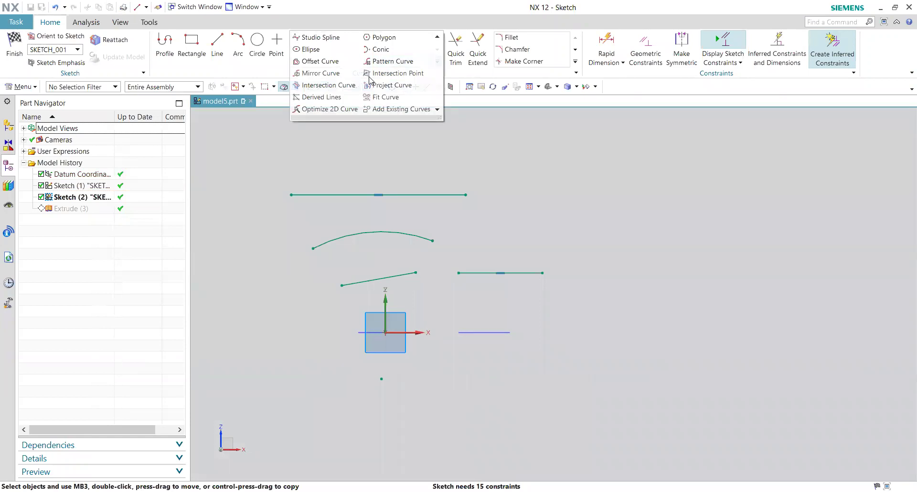
pyautogui.click(320, 73)
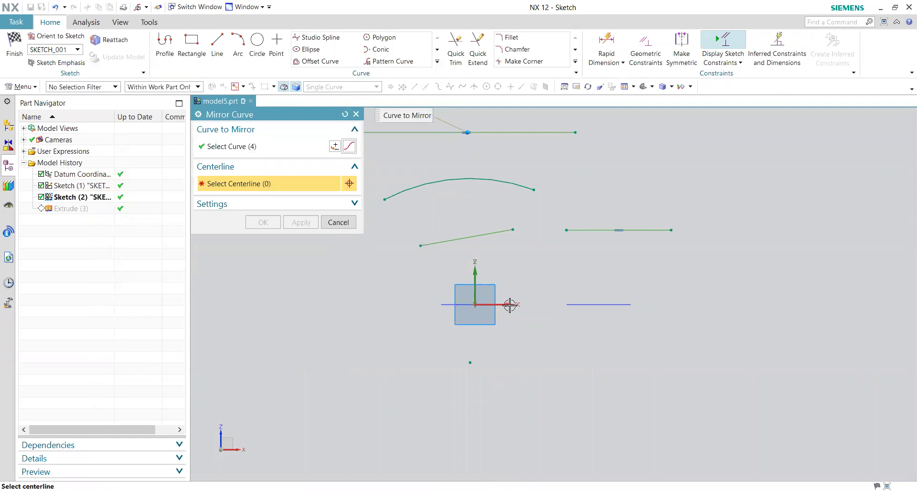
pyautogui.click(509, 305)
pyautogui.click(334, 222)
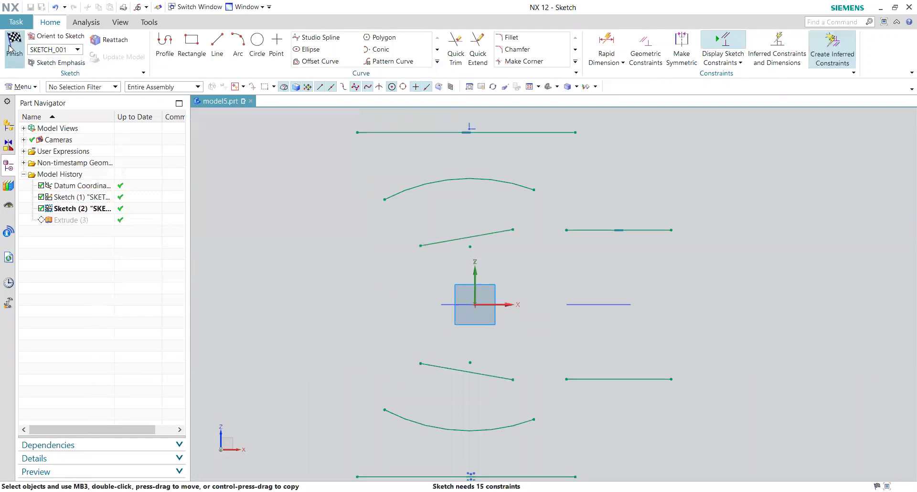
pyautogui.click(11, 69)
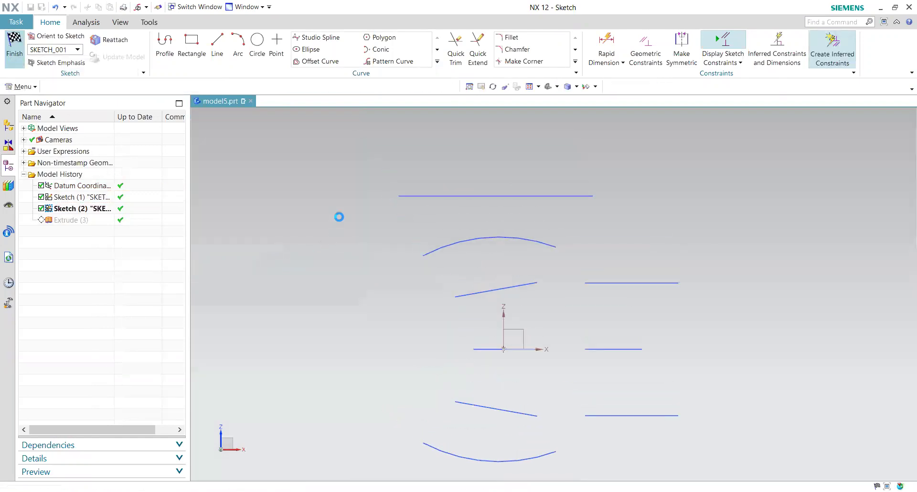
# Inspect the mirrored sheets and the section of Extrude (3), and close its settings without changes.
pyautogui.moveTo(339, 217)
pyautogui.mouseDown(button='middle')
pyautogui.moveTo(352, 264)
pyautogui.moveTo(336, 271)
pyautogui.moveTo(360, 259)
pyautogui.mouseUp(button='middle')
pyautogui.scroll(-1, 363, 246)
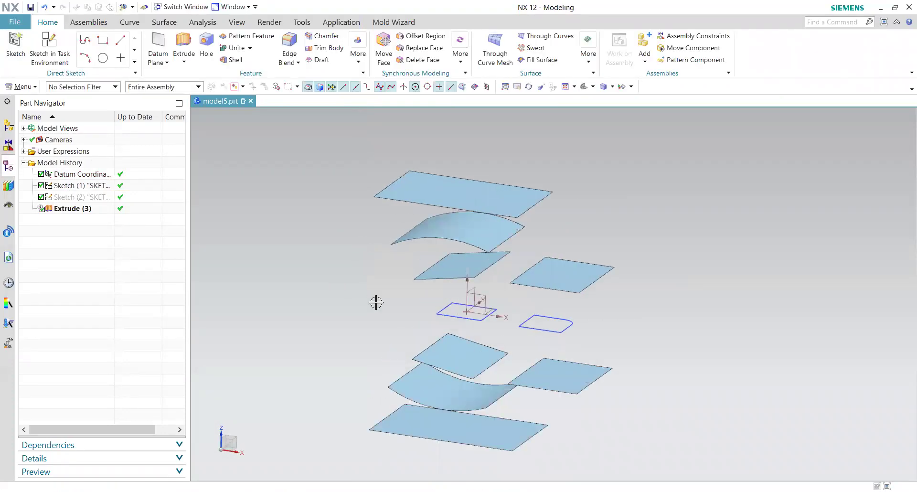
pyautogui.click(422, 366)
pyautogui.press('Escape')
pyautogui.doubleClick(58, 209)
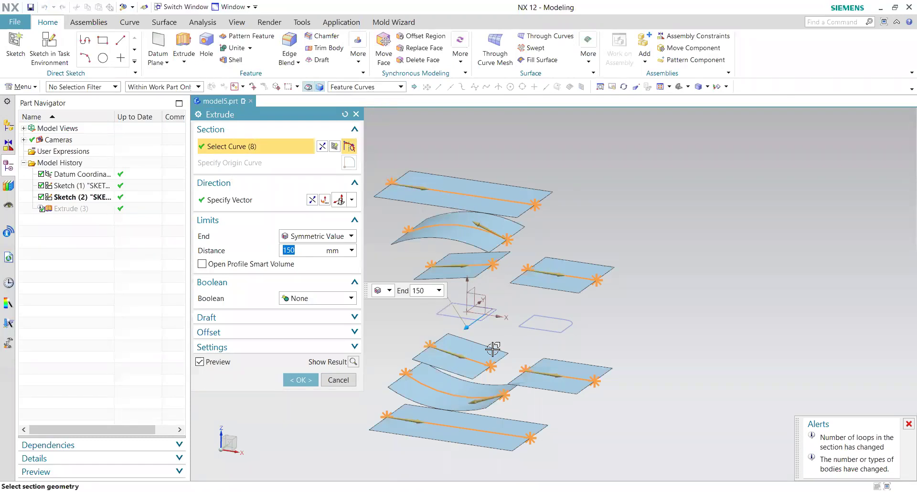
pyautogui.click(337, 381)
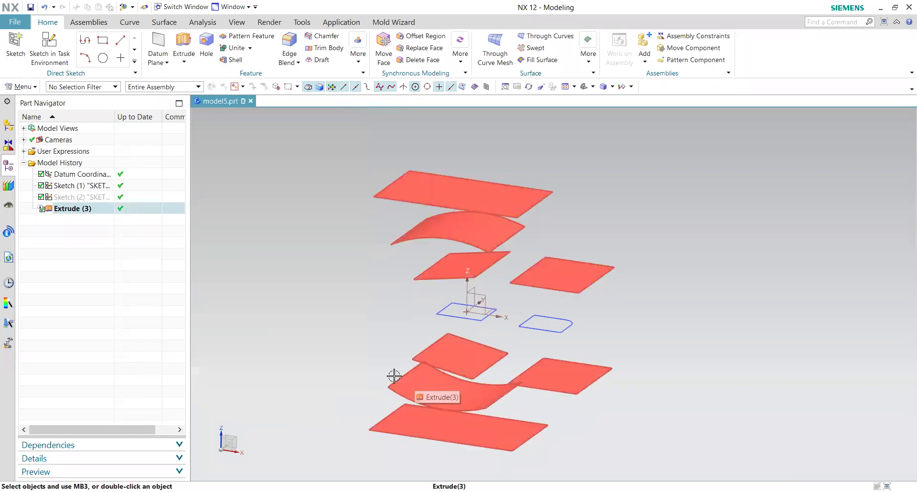
# Start a new Extrude and select the centred rectangle as its section with the Connected Curves rule.
pyautogui.click(186, 45)
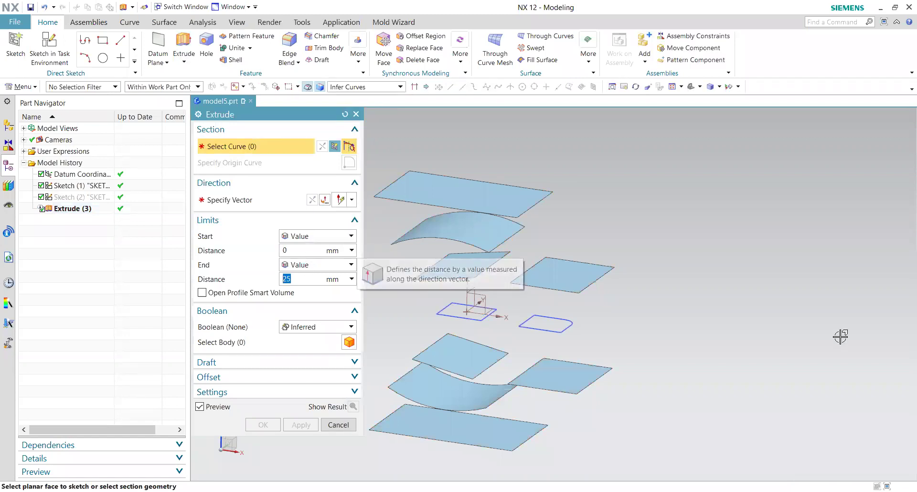
pyautogui.keyDown('shift'); pyautogui.moveTo(841, 337); pyautogui.dragTo(731, 348, button='middle'); pyautogui.keyUp('shift')
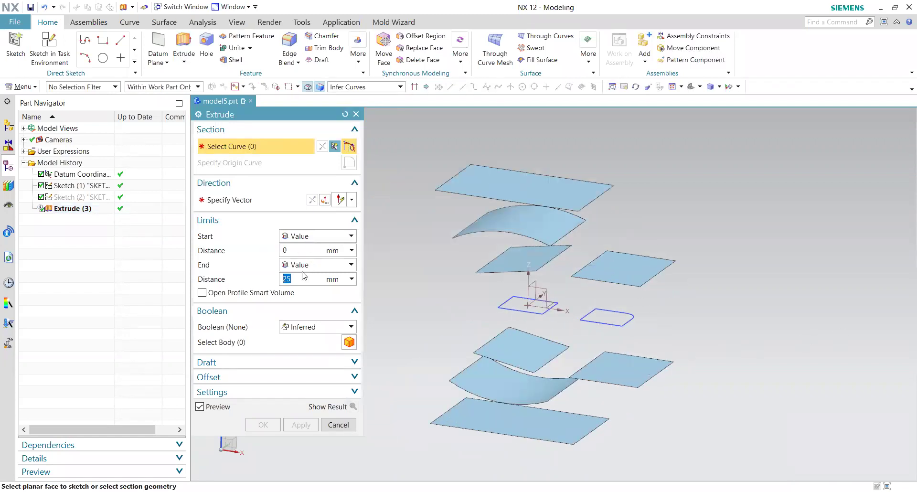
pyautogui.click(338, 89)
pyautogui.click(358, 113)
pyautogui.click(515, 311)
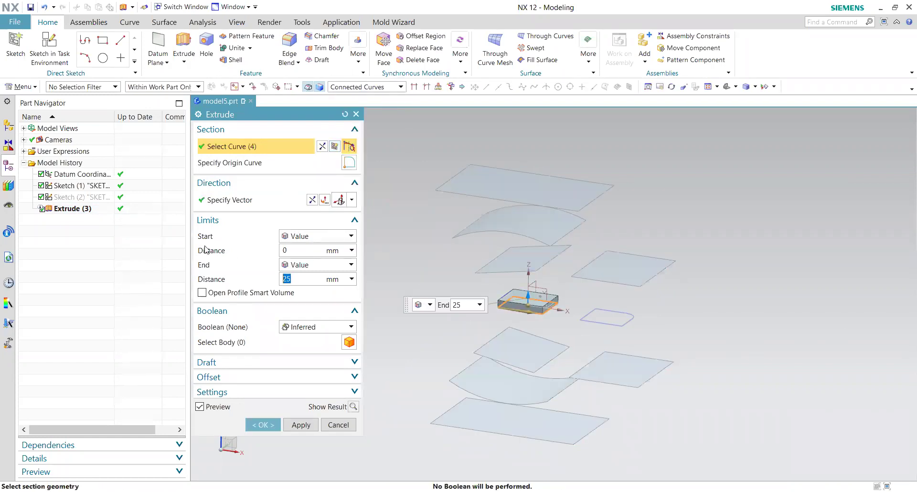
# Set the end limit to Until Extended and choose the separate flat sheet above the second profile.
pyautogui.click(325, 265)
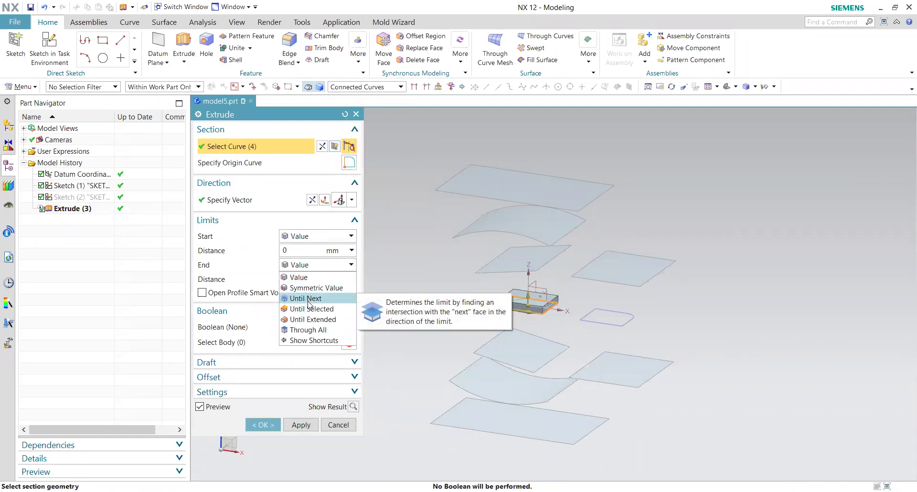
pyautogui.click(312, 320)
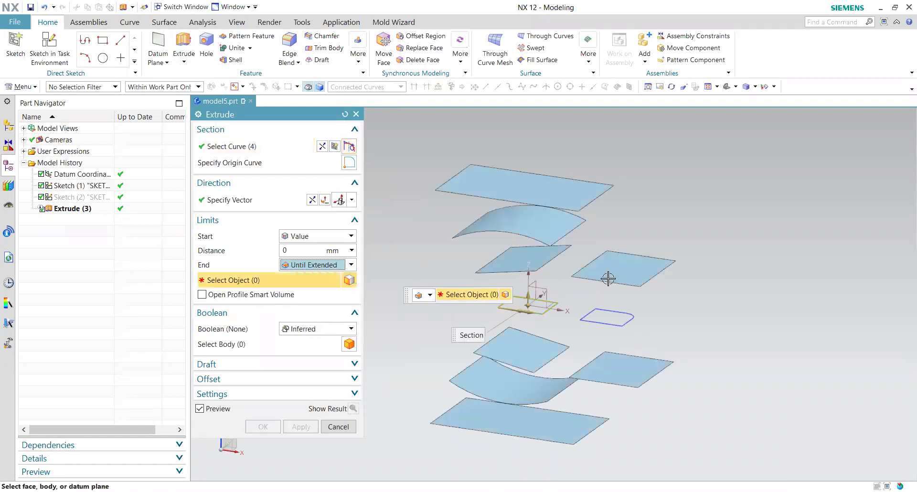
pyautogui.click(633, 273)
pyautogui.moveTo(713, 339); pyautogui.dragTo(716, 343, button='middle')
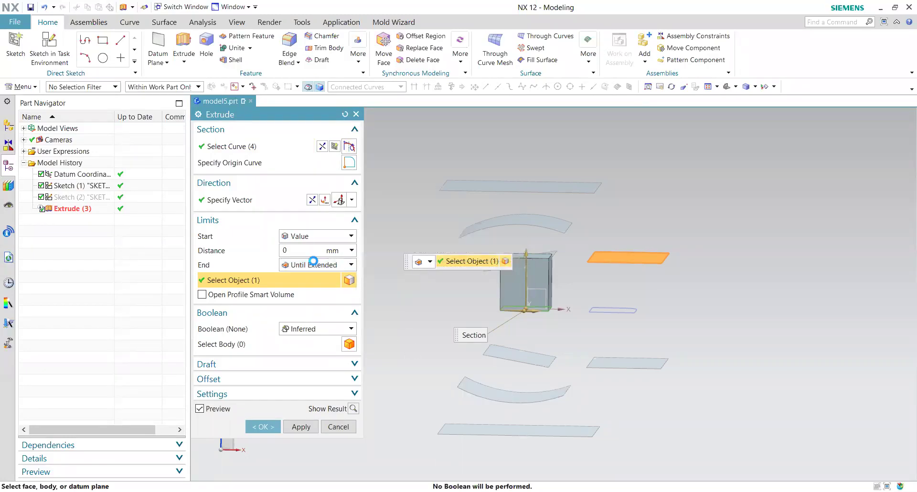
# Try to set the extrusion's start limit to Until Extended with the curved sheet below the rectangle as its object.
pyautogui.click(311, 238)
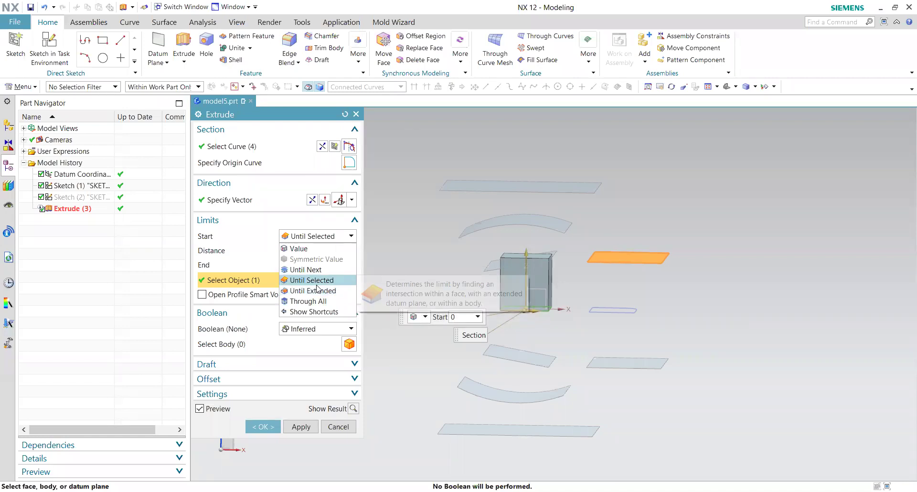
pyautogui.click(318, 290)
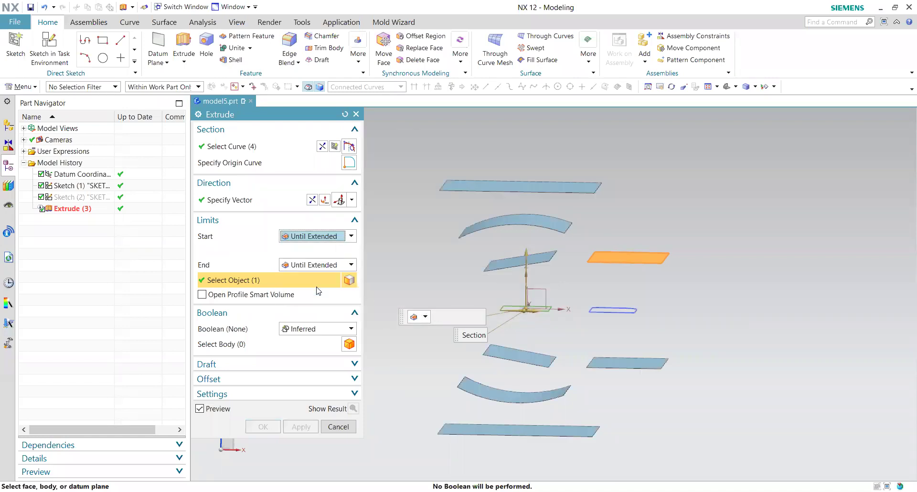
pyautogui.click(493, 395)
# Set the extrusion's start limit to Until Selected and choose the curved sheet below the centred rectangle.
pyautogui.click(313, 236)
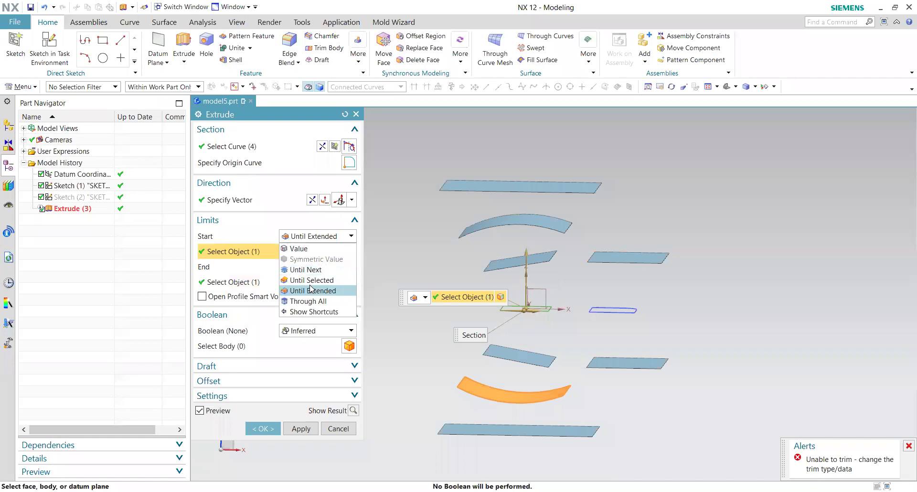
pyautogui.click(315, 278)
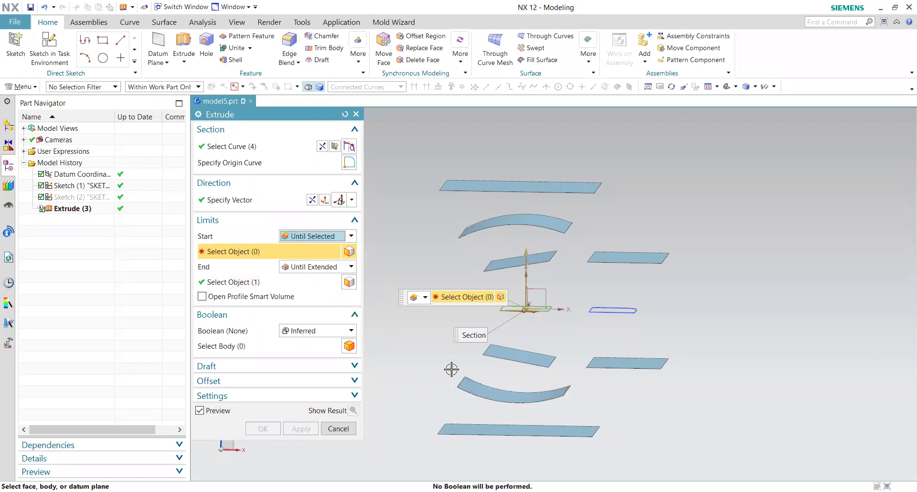
pyautogui.click(478, 386)
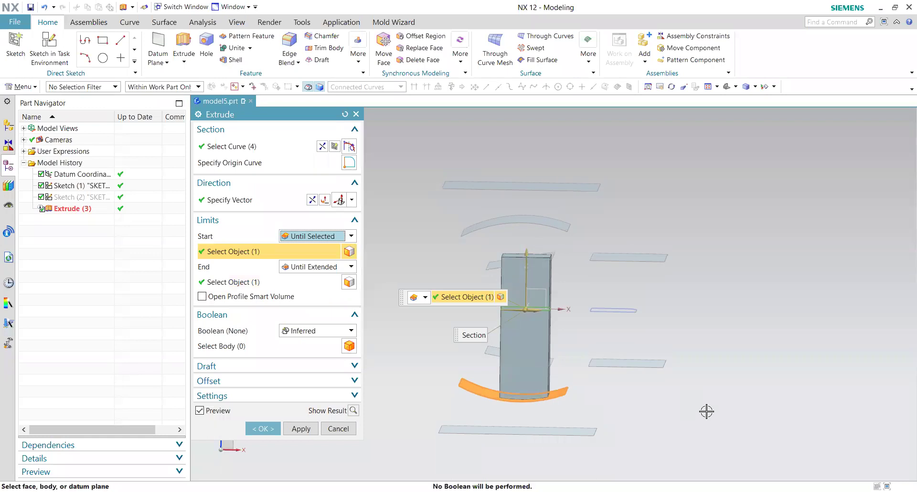
# Show the extrusion's result, inspect how it meets the lower curved sheet, undo the result and close Extrude without creating a body.
pyautogui.moveTo(706, 411); pyautogui.dragTo(549, 310, button='middle')
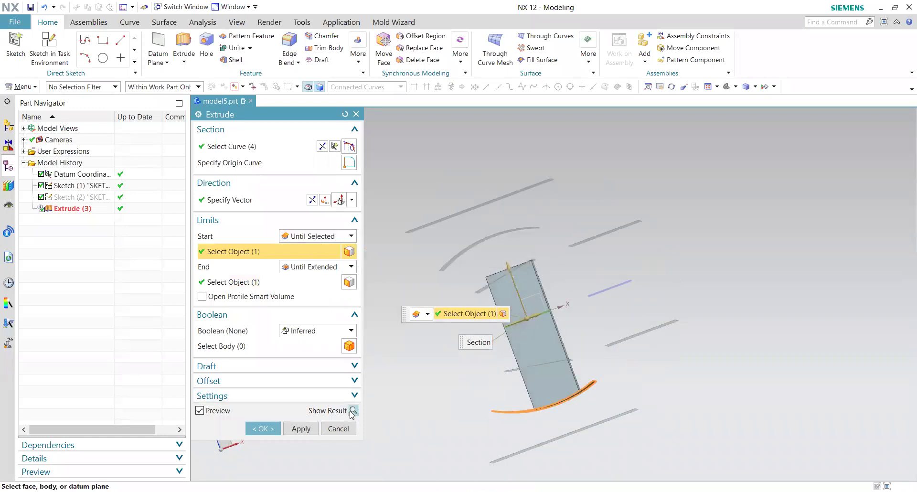
pyautogui.moveTo(621, 374); pyautogui.dragTo(584, 385, button='middle')
pyautogui.moveTo(608, 378); pyautogui.dragTo(566, 390, button='middle')
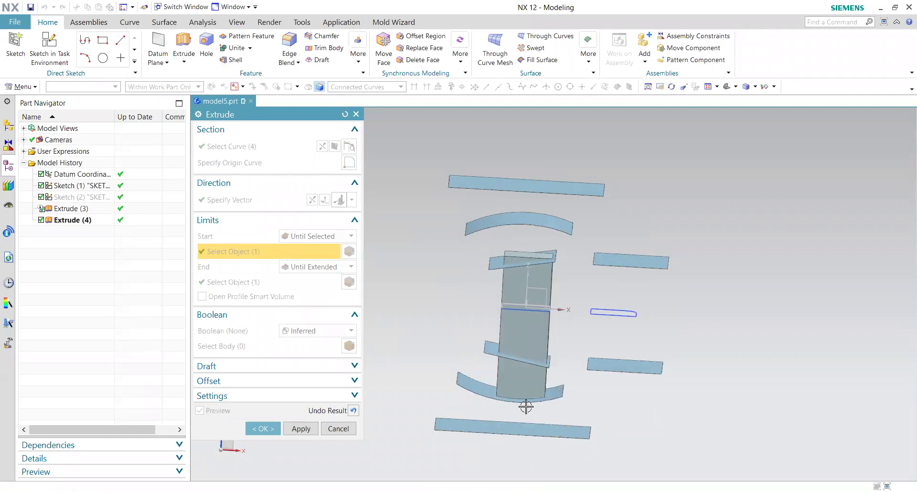
pyautogui.moveTo(505, 356)
pyautogui.mouseDown(button='middle')
pyautogui.moveTo(497, 337)
pyautogui.moveTo(492, 345)
pyautogui.mouseUp(button='middle')
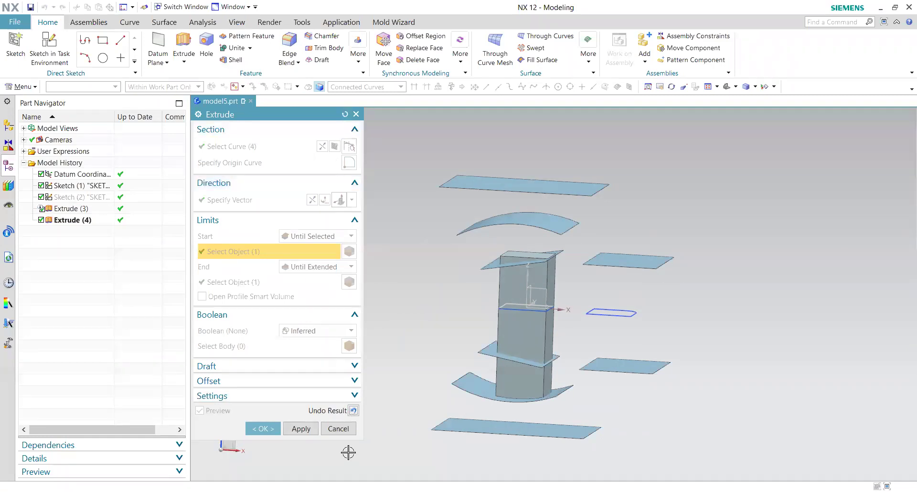
pyautogui.click(352, 410)
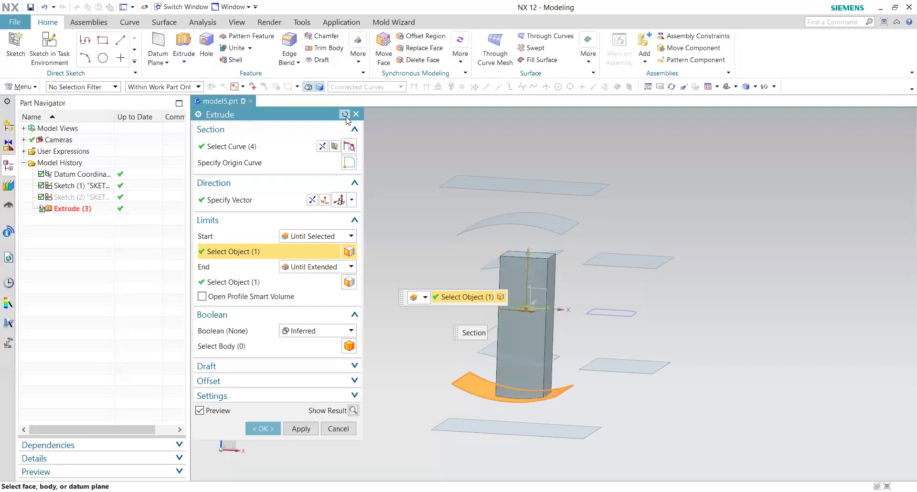
pyautogui.click(399, 276)
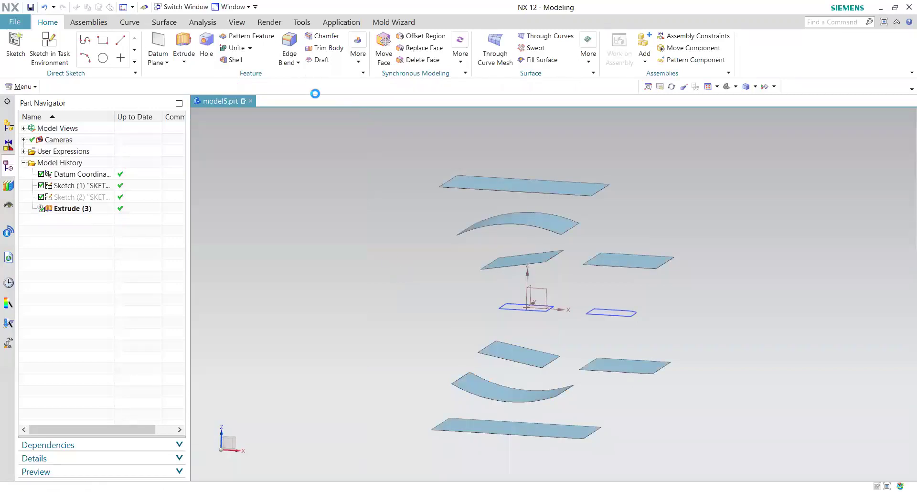
pyautogui.click(334, 248)
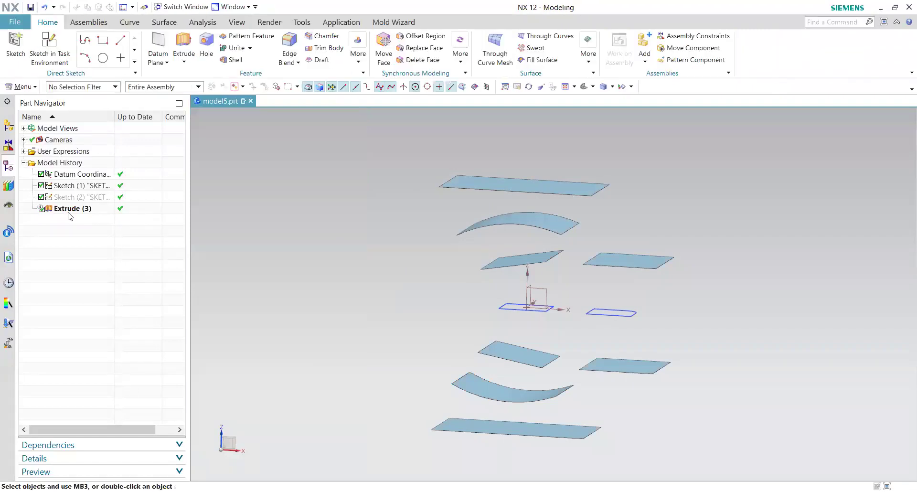
# Delete the Extrude (3) sheets from the model history.
pyautogui.rightClick(67, 210)
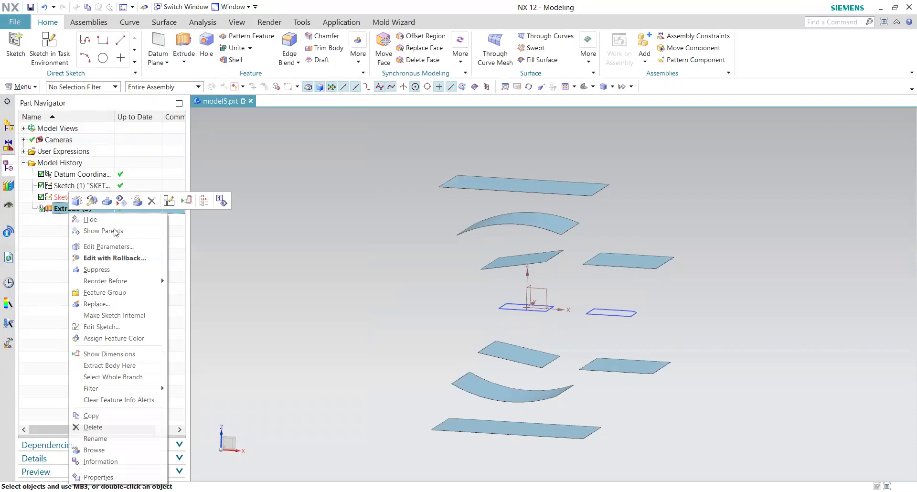
pyautogui.click(92, 427)
pyautogui.press('Home')
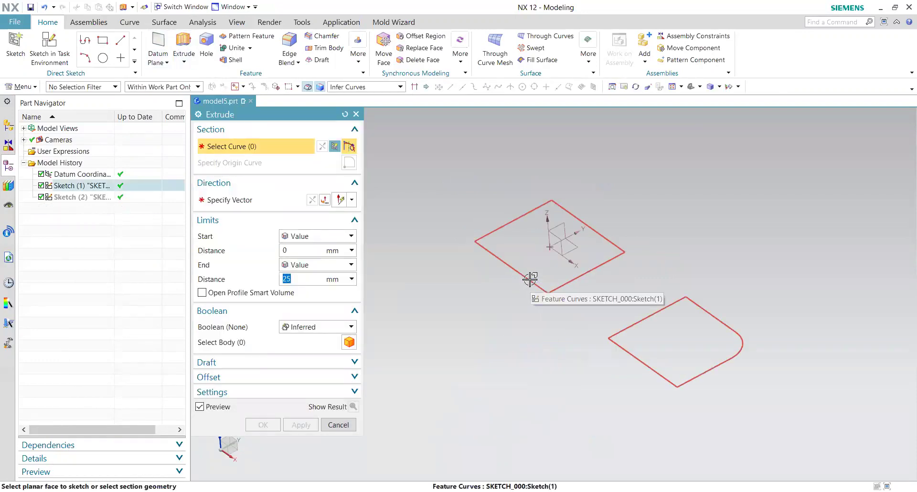
# Start an Extrude of both Sketch (1) profiles to an end distance of 120 mm and set its body type to Sheet.
pyautogui.click(530, 279)
pyautogui.moveTo(622, 289); pyautogui.dragTo(621, 225)
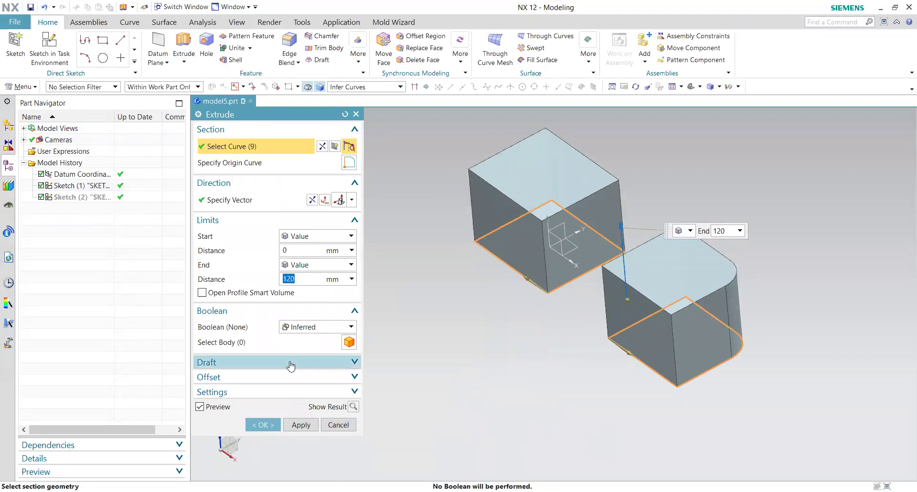
pyautogui.click(304, 396)
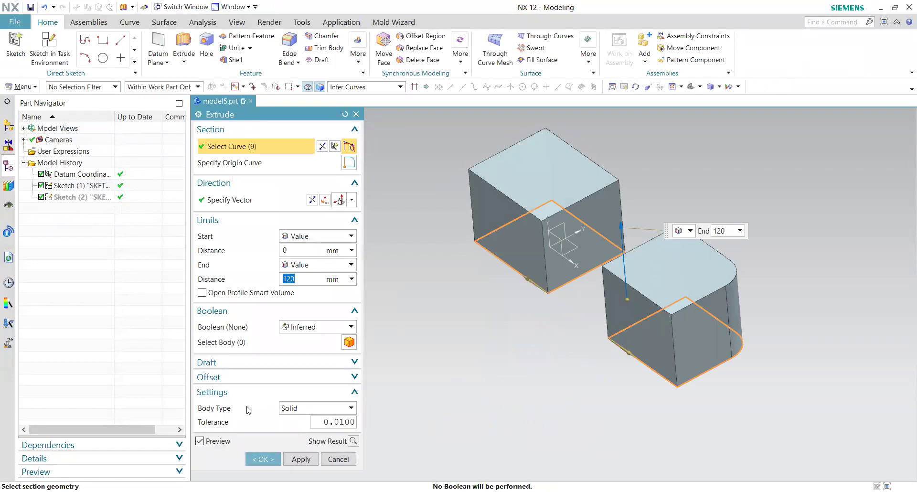
pyautogui.click(315, 407)
pyautogui.click(303, 431)
pyautogui.moveTo(488, 402); pyautogui.dragTo(494, 384, button='middle')
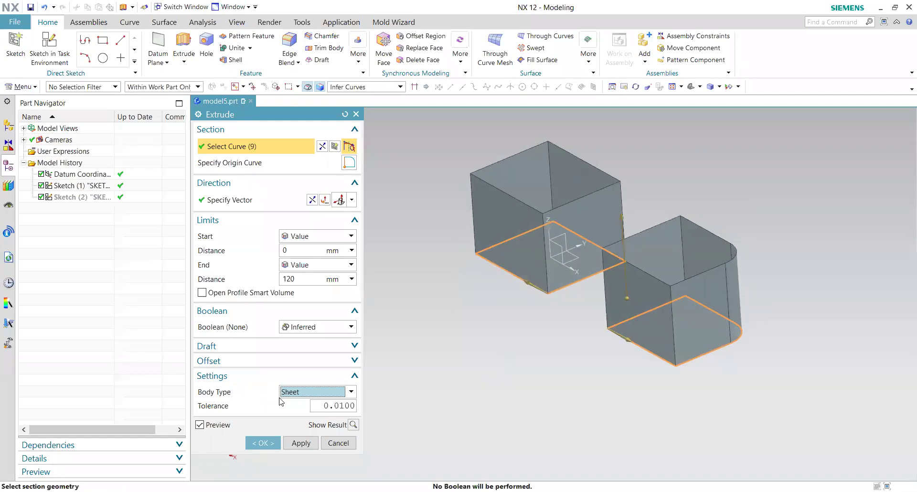
# Return the body type to Solid and cancel the Extrude of both profiles.
pyautogui.click(308, 396)
pyautogui.click(311, 406)
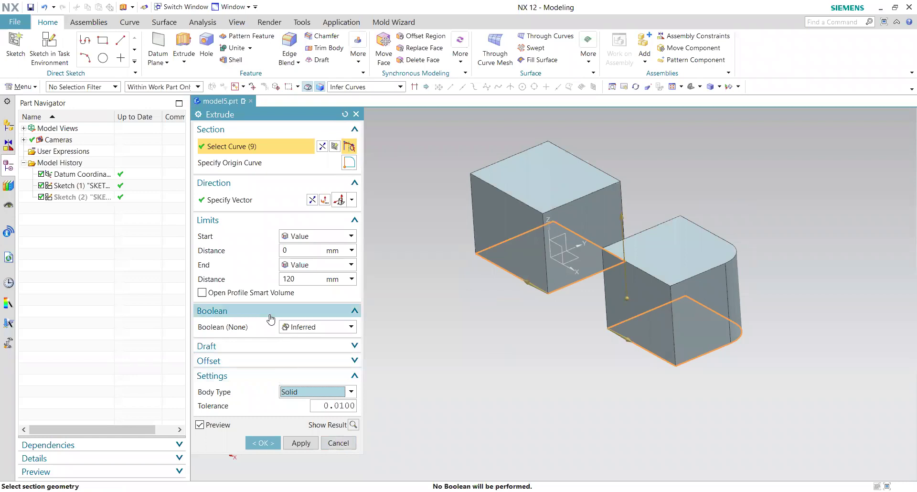
pyautogui.click(337, 442)
pyautogui.scroll(-2, 467, 287)
pyautogui.scroll(3, 440, 295)
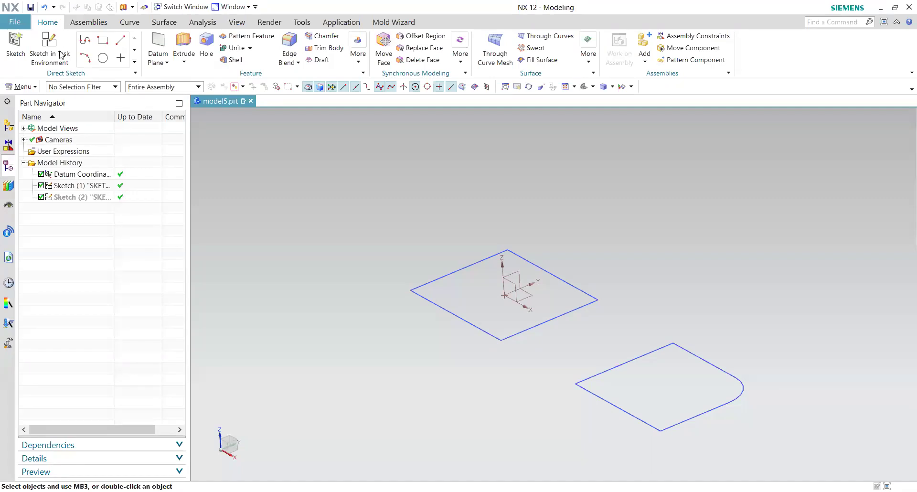
# Create a new part file in millimetres from the Model template.
pyautogui.click(15, 22)
pyautogui.click(29, 35)
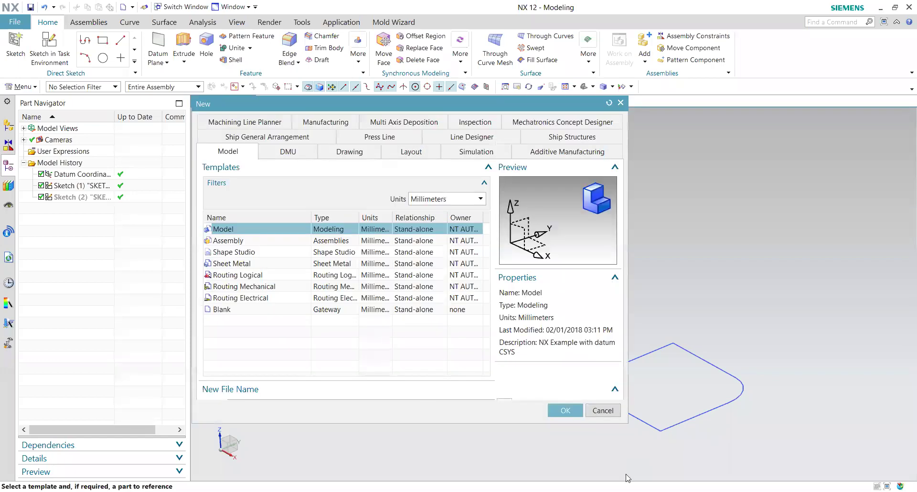
pyautogui.click(566, 476)
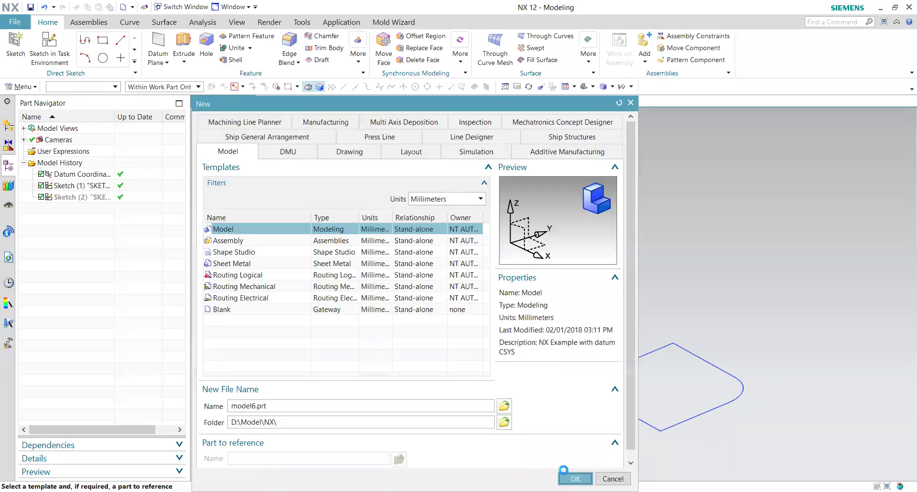
# Start a task sketch on the XY plane and draw a rectangle centred on the origin, about 180 mm wide.
pyautogui.click(39, 64)
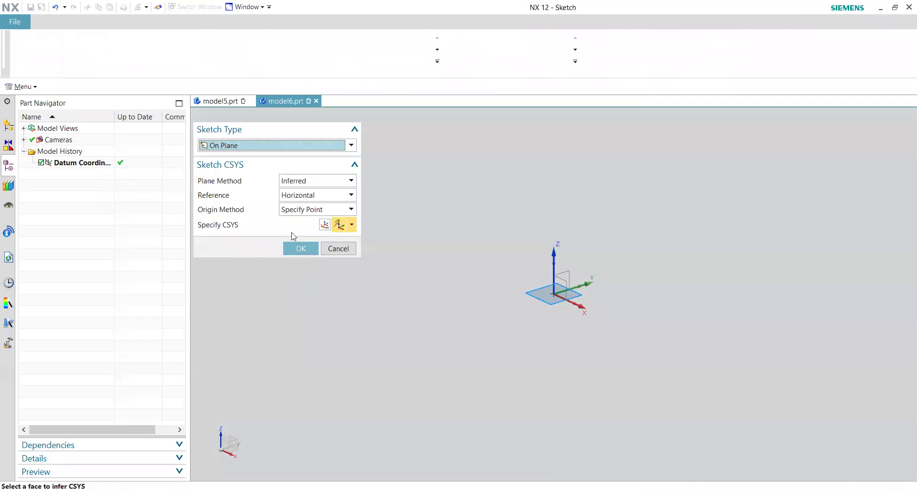
pyautogui.click(298, 248)
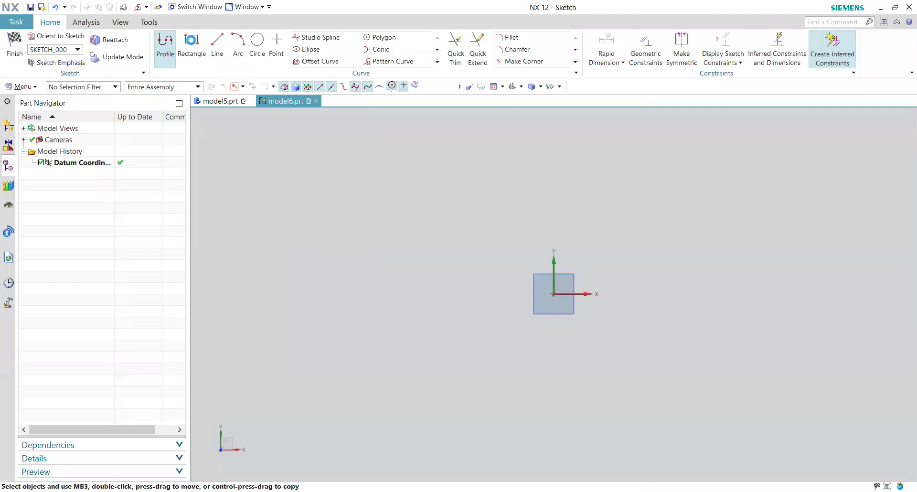
pyautogui.press('r')
pyautogui.click(703, 292)
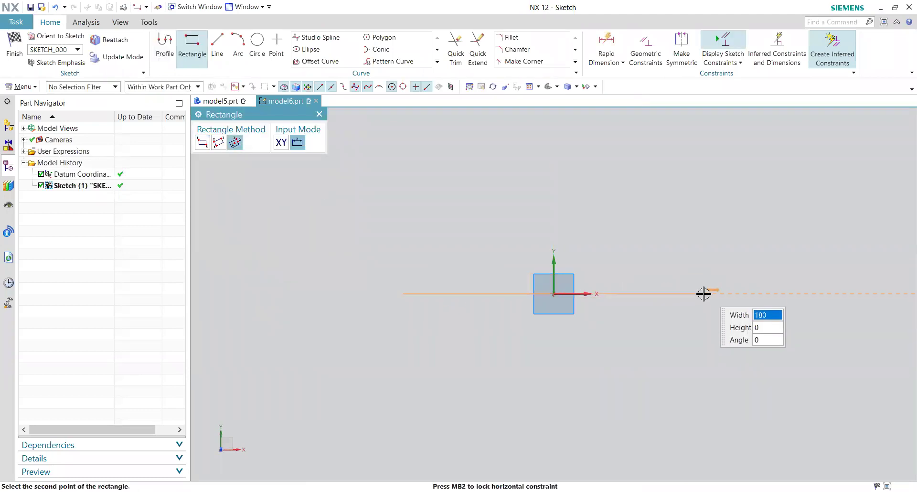
pyautogui.click(703, 293)
pyautogui.click(675, 196)
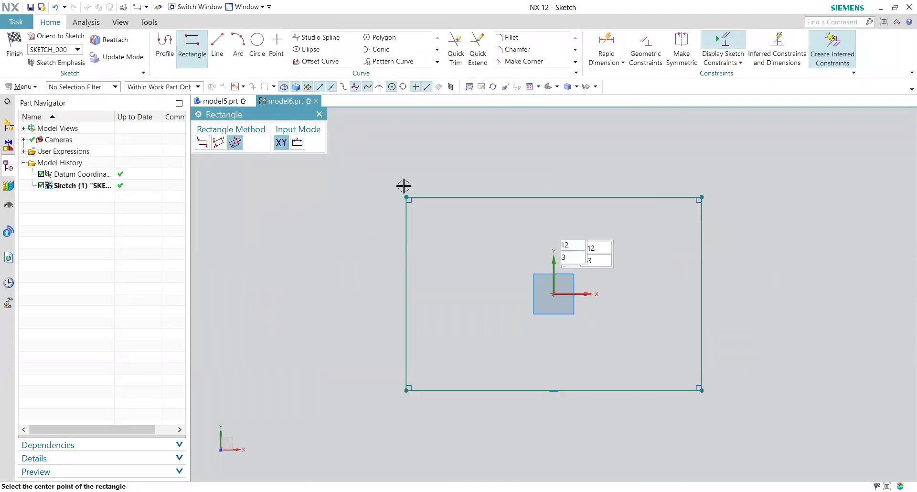
pyautogui.click(319, 114)
# Draw a circle about 72 mm in diameter centred on the rectangle's lower-left corner and finish the sketch.
pyautogui.scroll(-2, 345, 191)
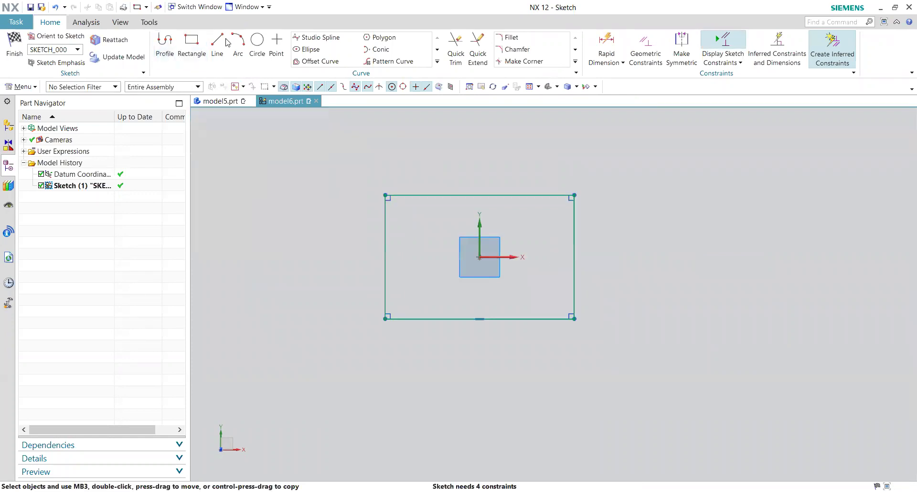
pyautogui.click(258, 44)
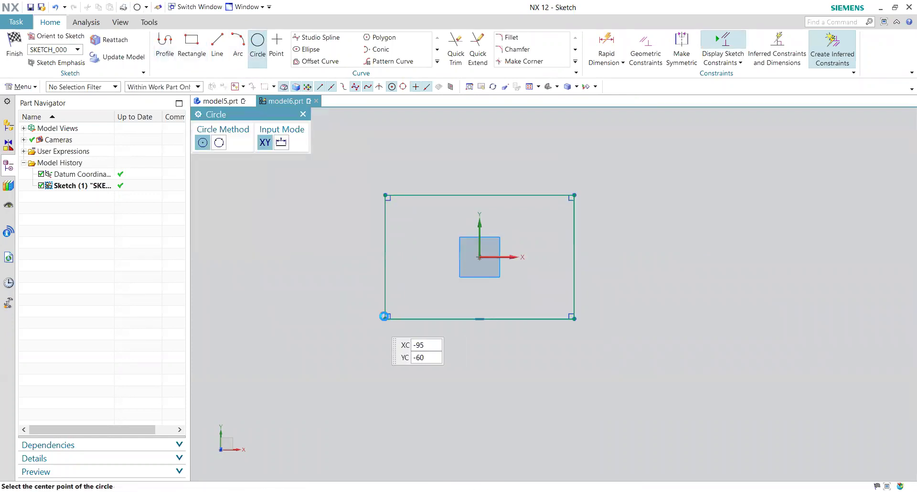
pyautogui.click(384, 317)
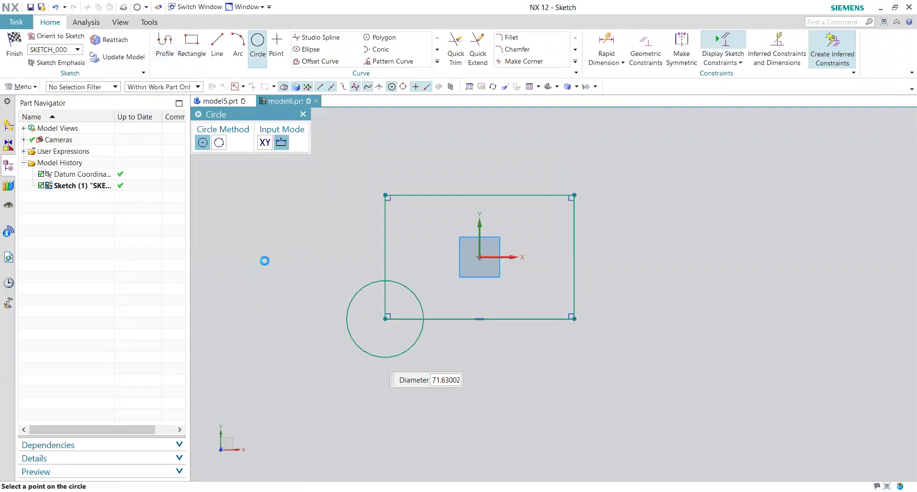
pyautogui.click(303, 114)
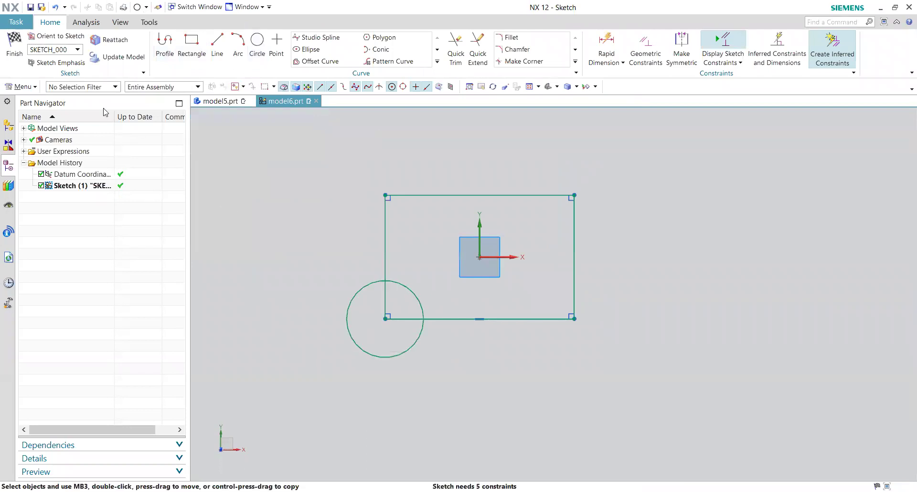
pyautogui.click(10, 50)
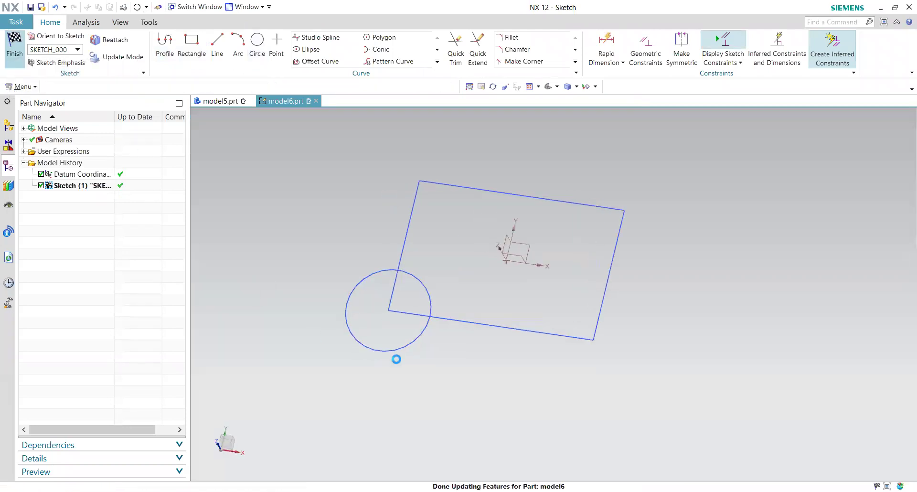
# Extrude only the rectangle 50 mm using the Connected Curves rule, keeping Extrude open for another feature.
pyautogui.scroll(-3, 433, 370)
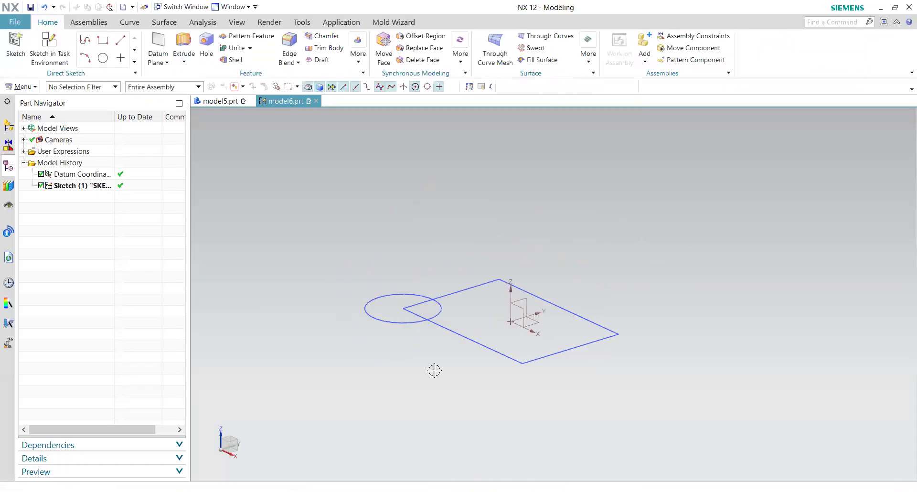
pyautogui.click(184, 46)
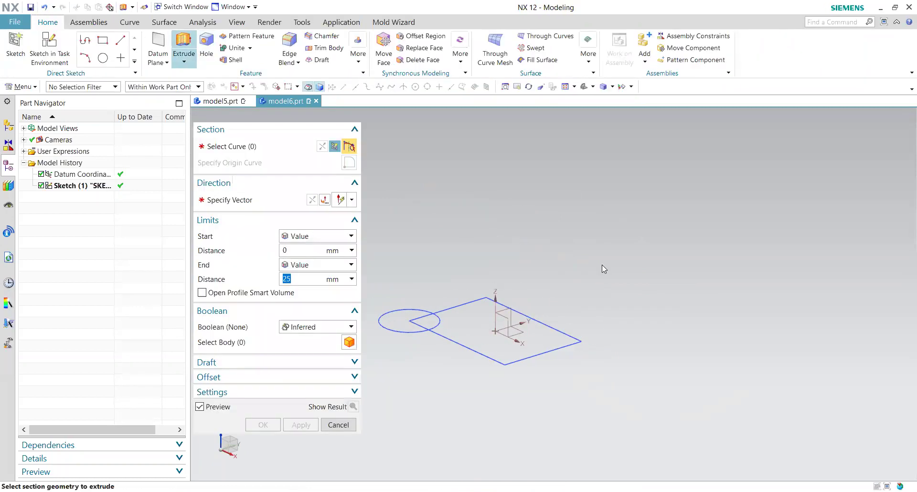
pyautogui.click(366, 87)
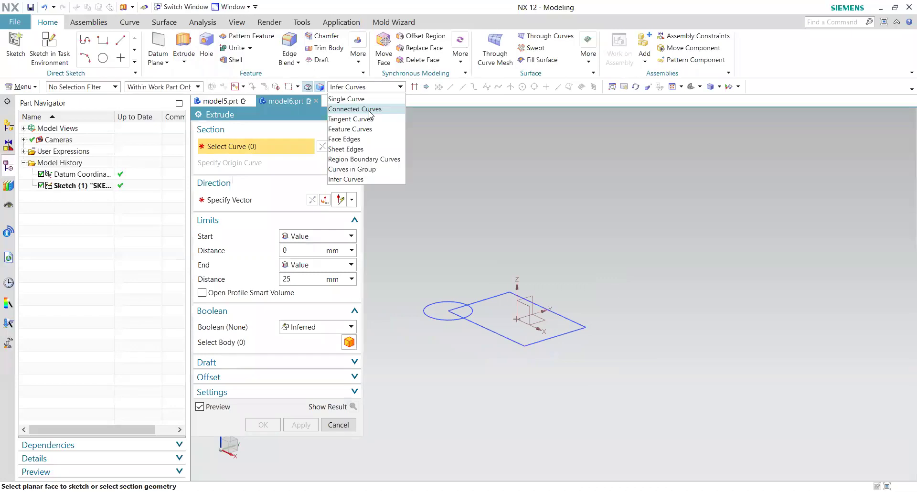
pyautogui.click(358, 107)
pyautogui.click(511, 381)
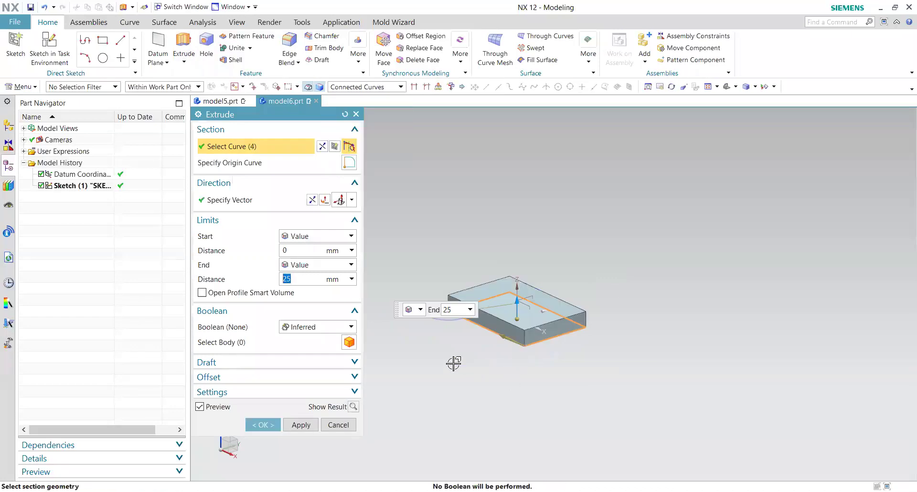
pyautogui.write('50')
pyautogui.press('Return')
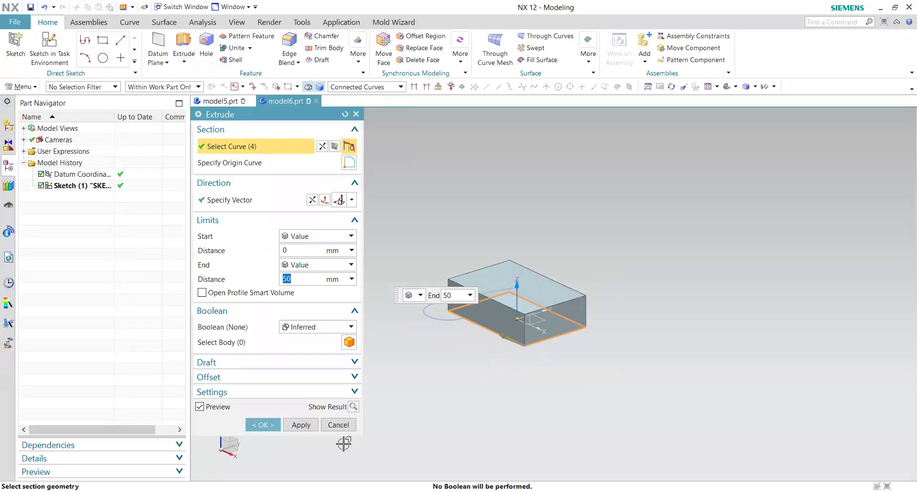
pyautogui.click(311, 426)
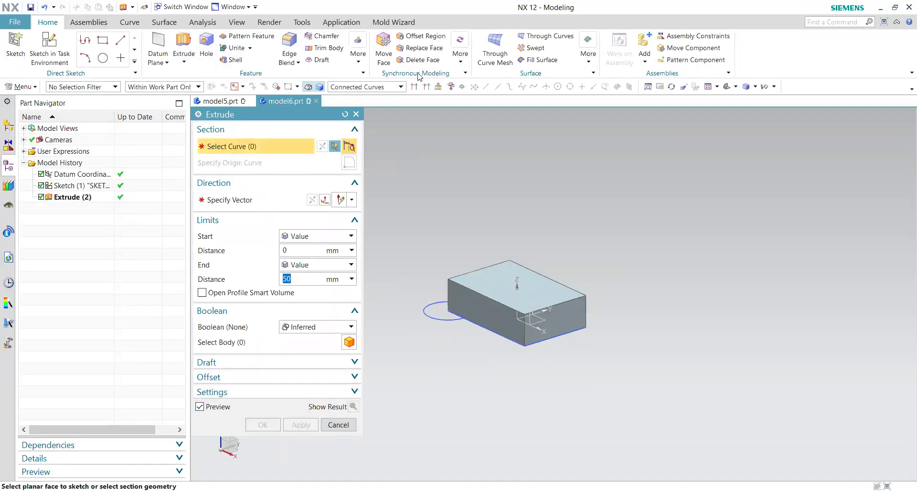
# Preview the corner circle's 50 mm extrusion as a separate body with Boolean None, and undo the result.
pyautogui.click(428, 319)
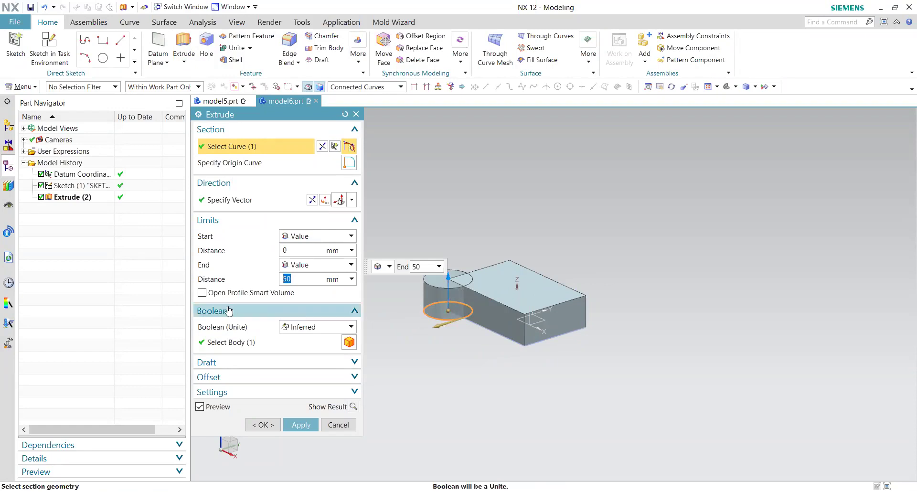
pyautogui.click(306, 329)
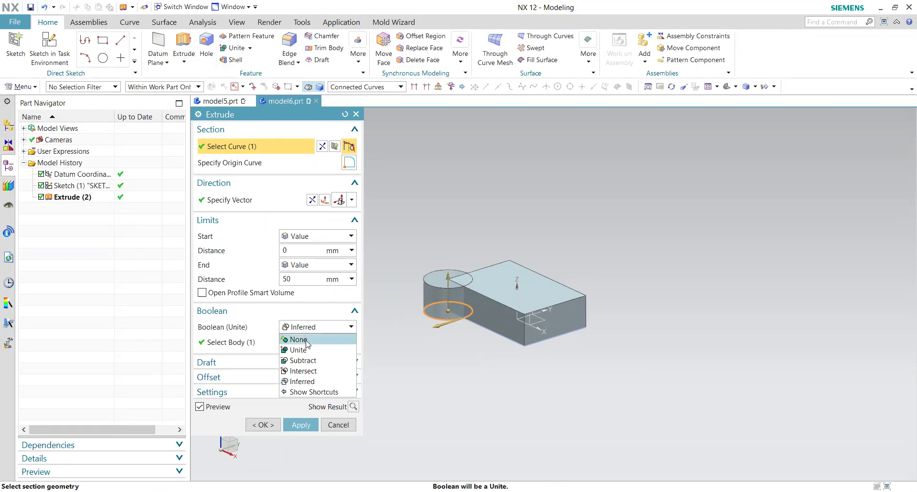
pyautogui.click(307, 340)
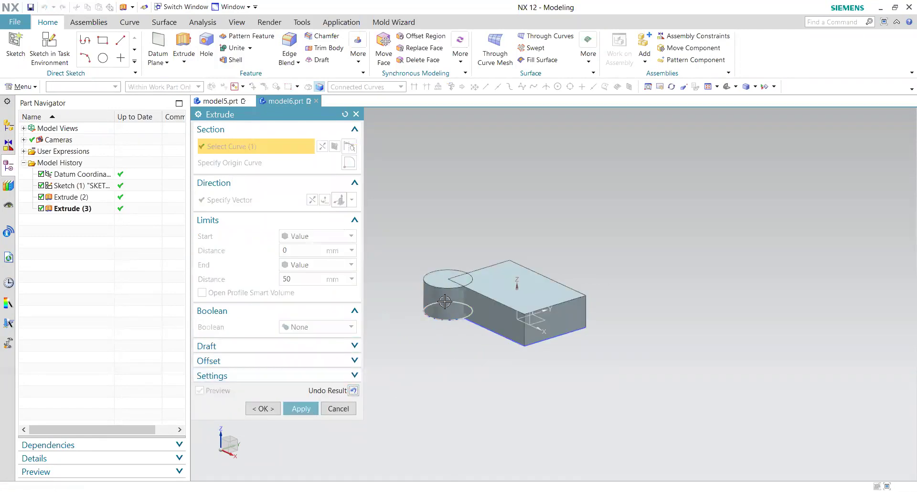
pyautogui.scroll(5, 474, 318)
pyautogui.moveTo(474, 317); pyautogui.dragTo(484, 339, button='middle')
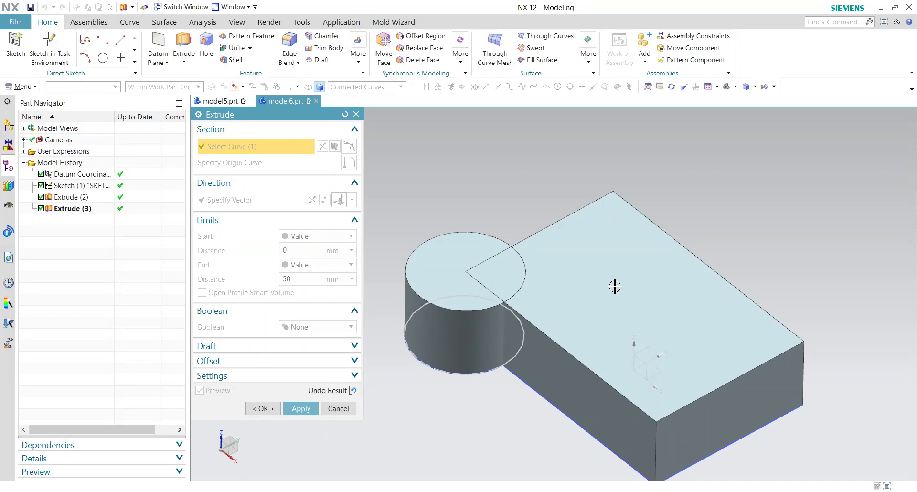
pyautogui.click(354, 390)
pyautogui.click(353, 390)
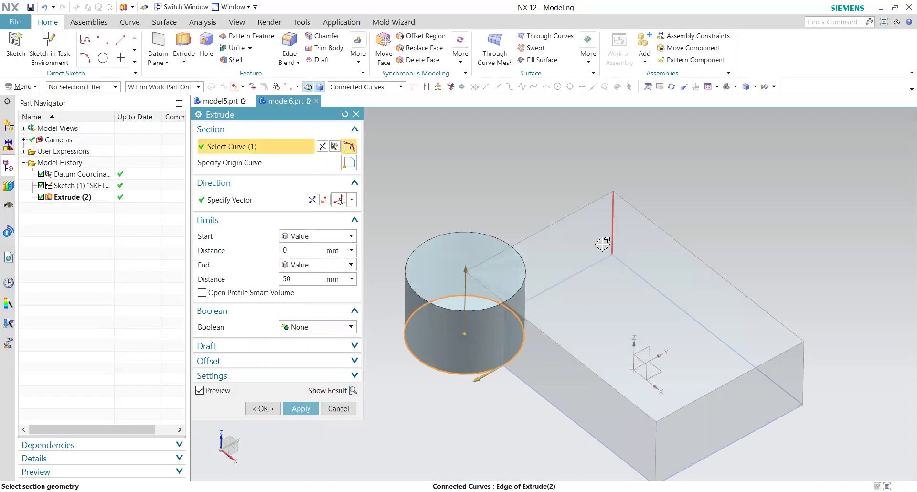
# Preview the circle's extrusion with Boolean Unite against the block, inspect the result and undo it.
pyautogui.click(321, 328)
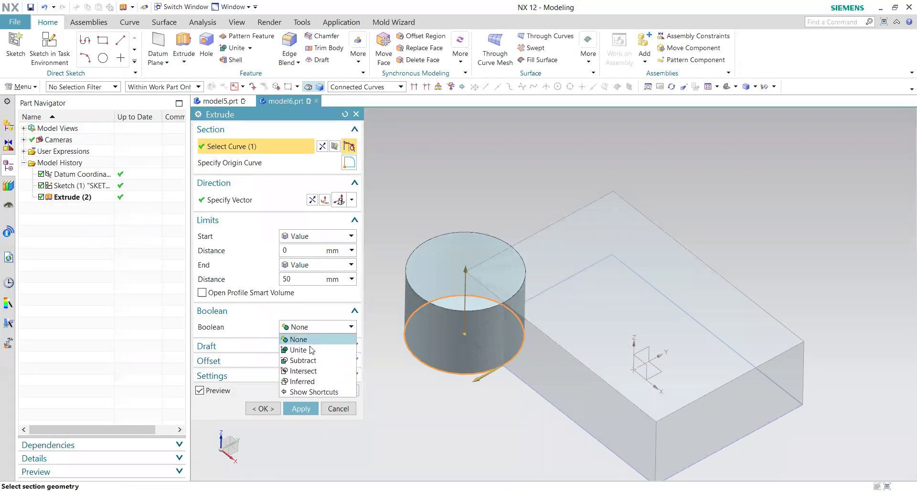
pyautogui.click(299, 348)
pyautogui.click(354, 406)
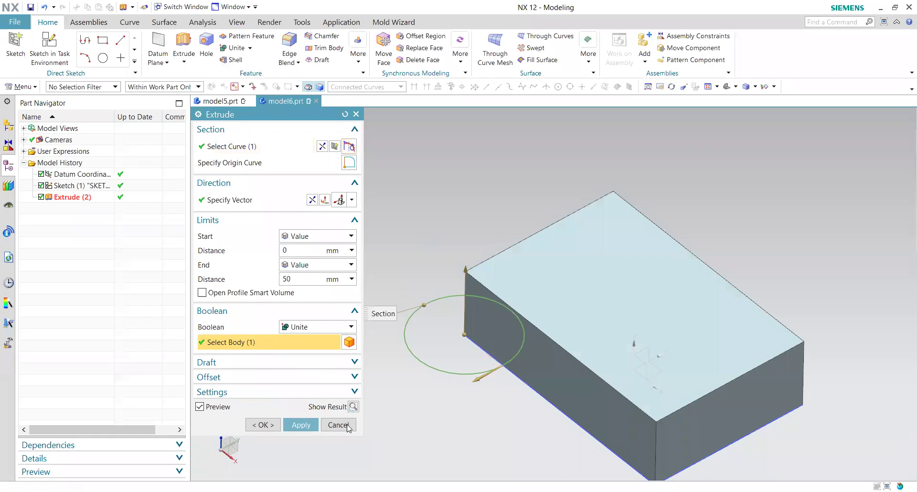
pyautogui.moveTo(503, 379); pyautogui.dragTo(504, 245, button='middle')
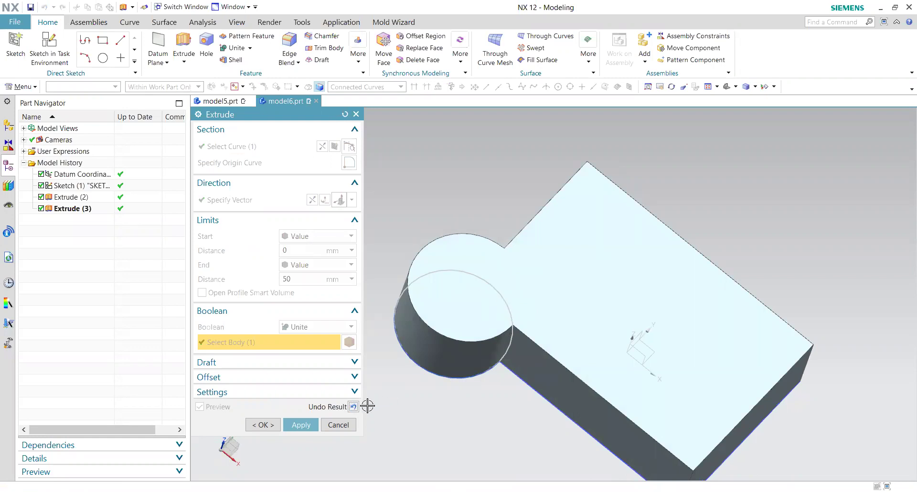
pyautogui.click(352, 405)
# Preview the circle's extrusion with Boolean Subtract, cutting it from the block's corner.
pyautogui.click(319, 327)
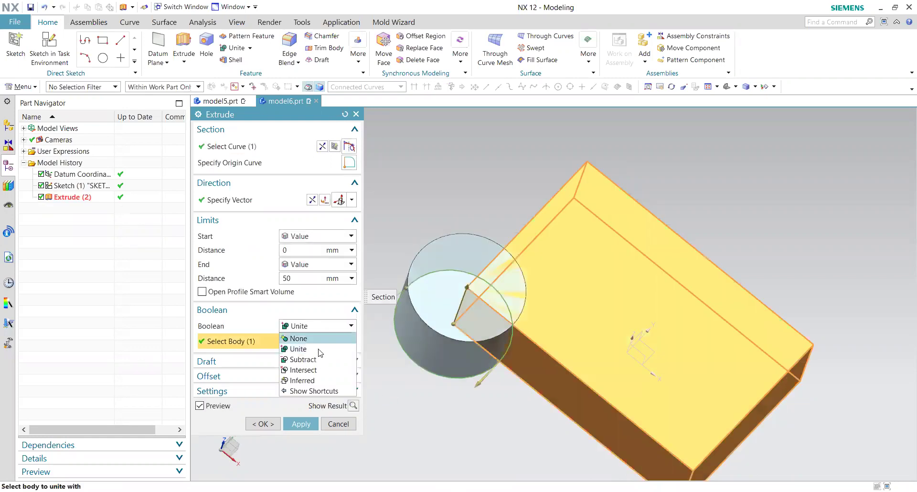
pyautogui.click(317, 360)
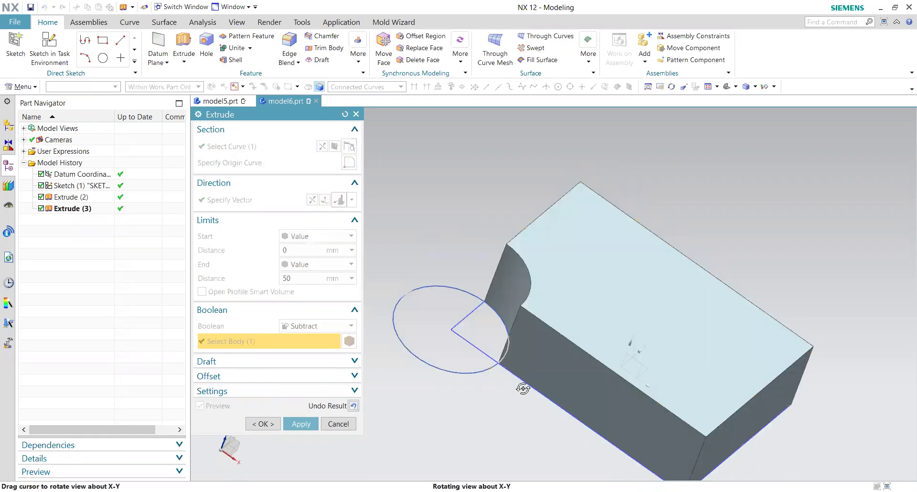
pyautogui.moveTo(513, 392); pyautogui.dragTo(487, 390, button='middle')
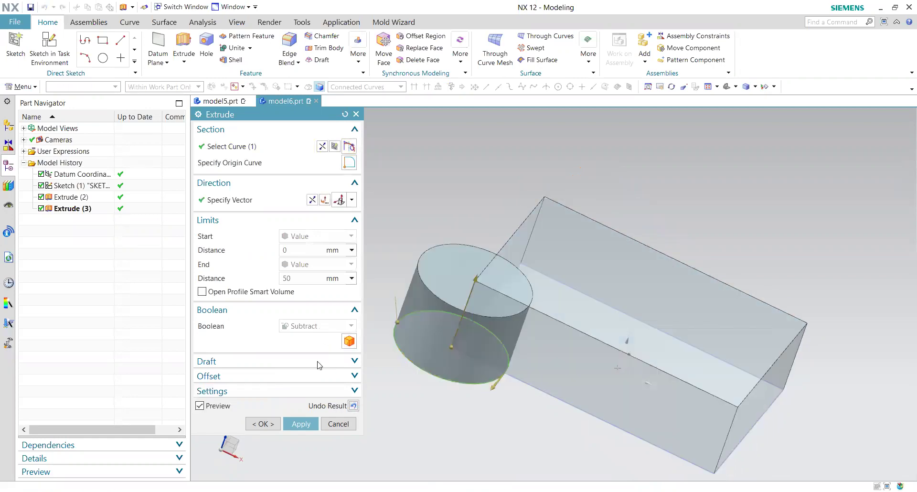
# Preview the circle's extrusion with Boolean Intersect against the block, and cancel Extrude without creating the feature.
pyautogui.click(353, 405)
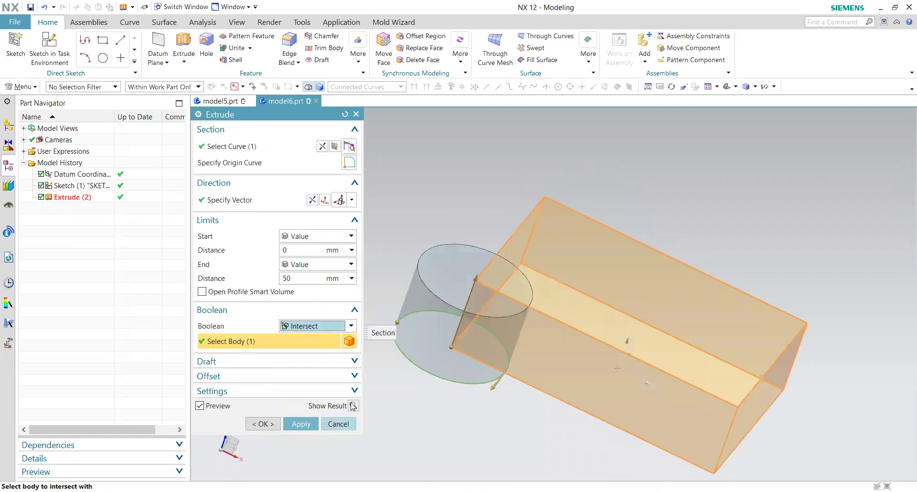
pyautogui.moveTo(471, 400)
pyautogui.mouseDown(button='middle')
pyautogui.moveTo(466, 391)
pyautogui.moveTo(453, 407)
pyautogui.moveTo(430, 379)
pyautogui.moveTo(435, 371)
pyautogui.moveTo(444, 380)
pyautogui.moveTo(466, 298)
pyautogui.moveTo(467, 411)
pyautogui.mouseUp(button='middle')
pyautogui.moveTo(353, 419); pyautogui.dragTo(475, 382, button='middle')
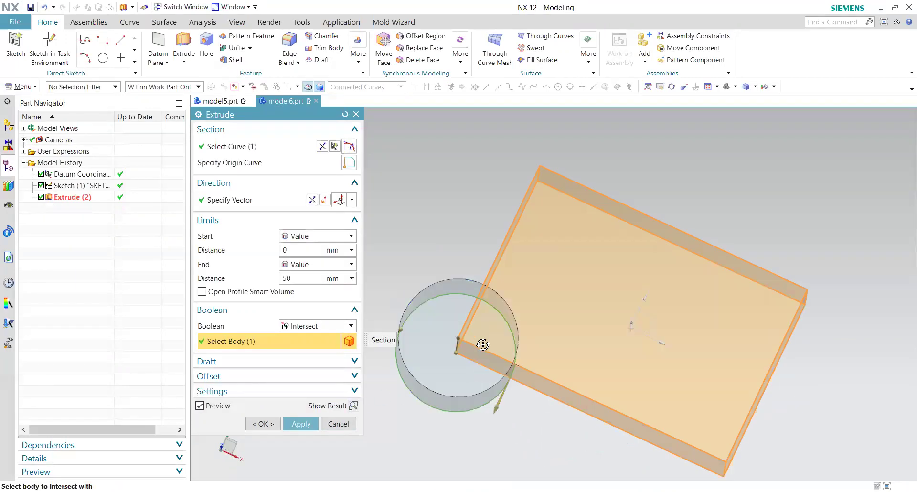
pyautogui.click(334, 327)
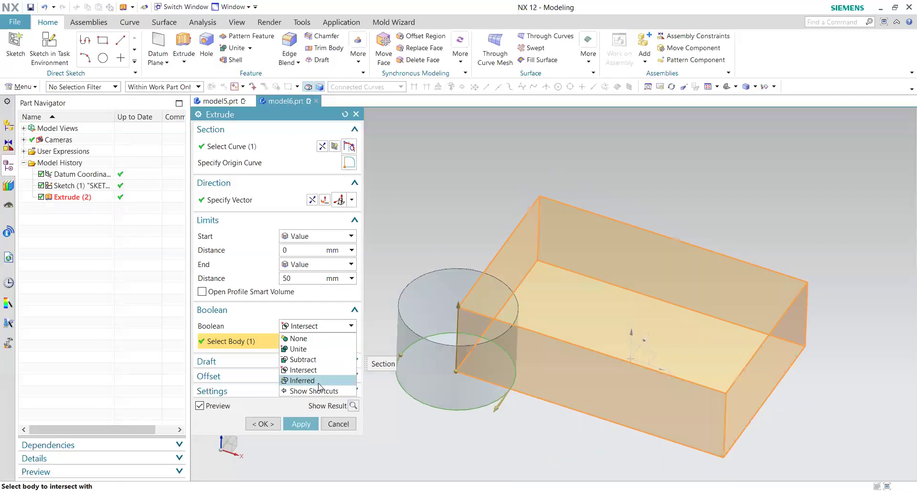
pyautogui.click(347, 428)
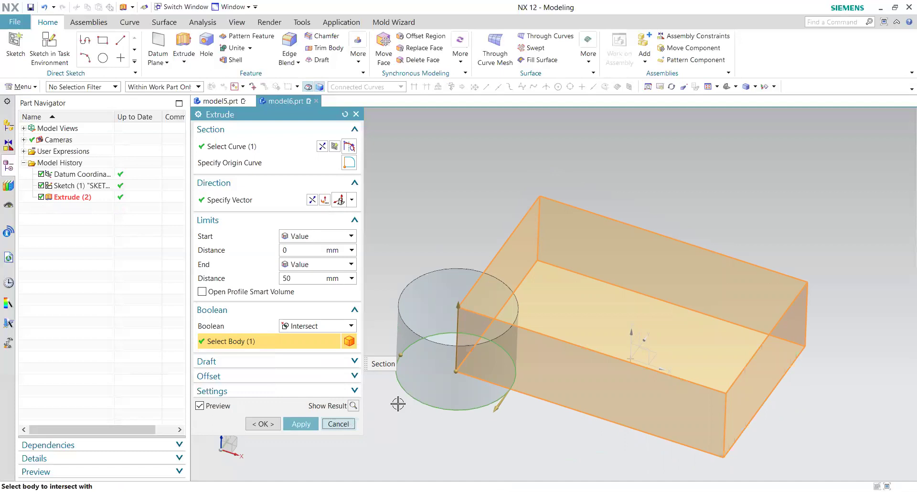
pyautogui.press('Escape')
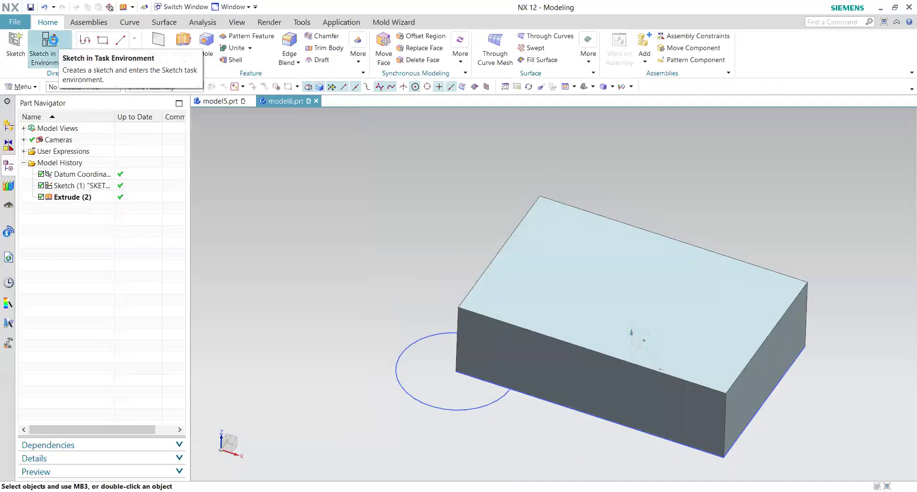
# Sketch a six-sided polygon with a 25 mm inscribed radius and 270° rotation at the centre of the block's top face, and finish the sketch.
pyautogui.click(62, 42)
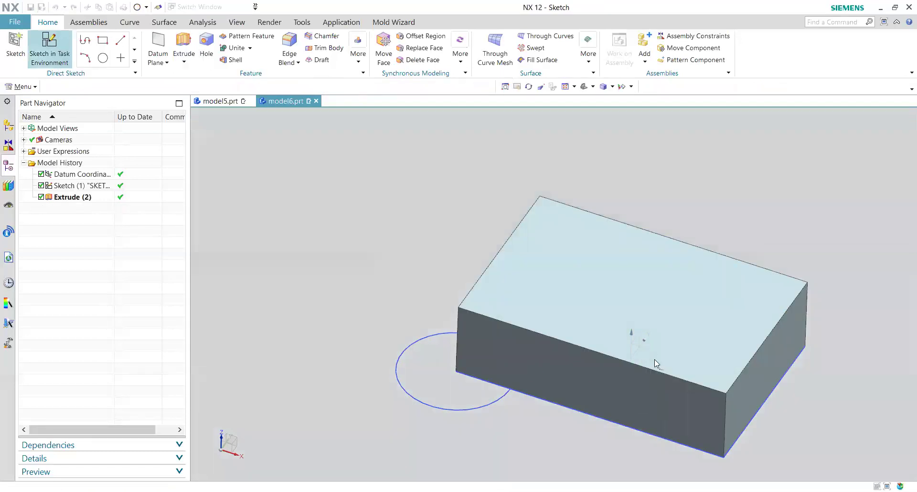
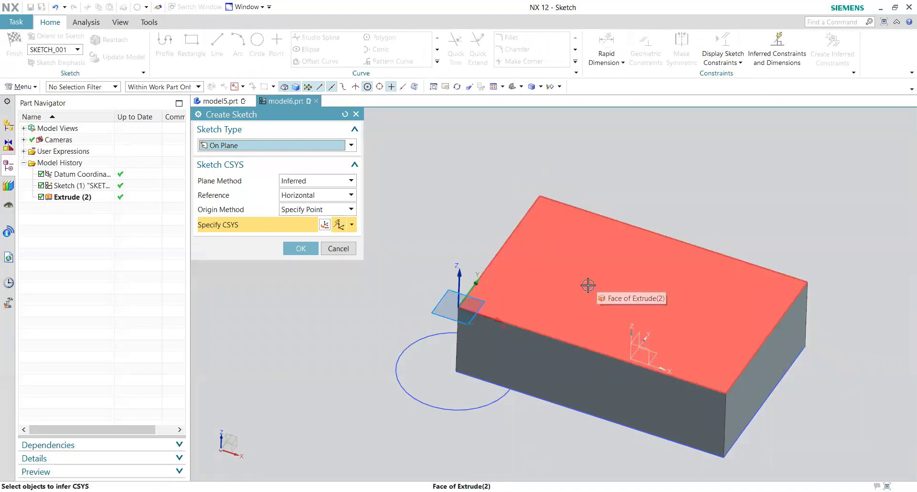
pyautogui.click(588, 285)
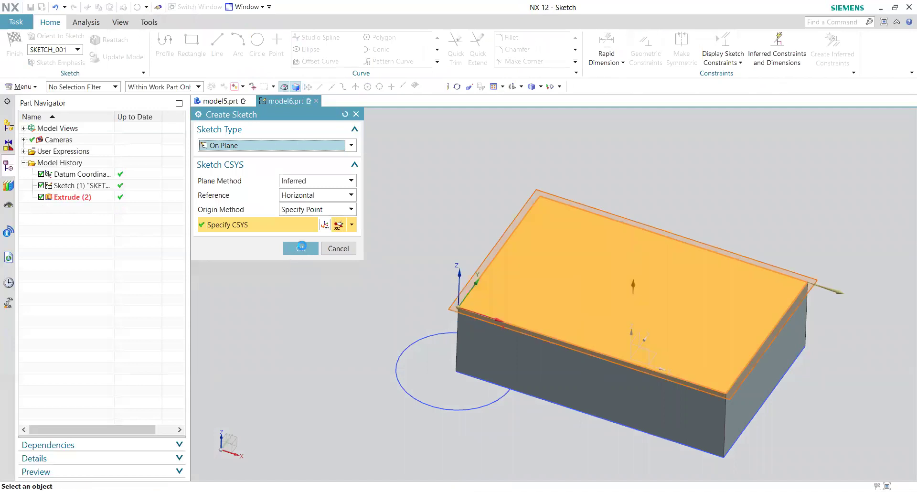
pyautogui.click(301, 247)
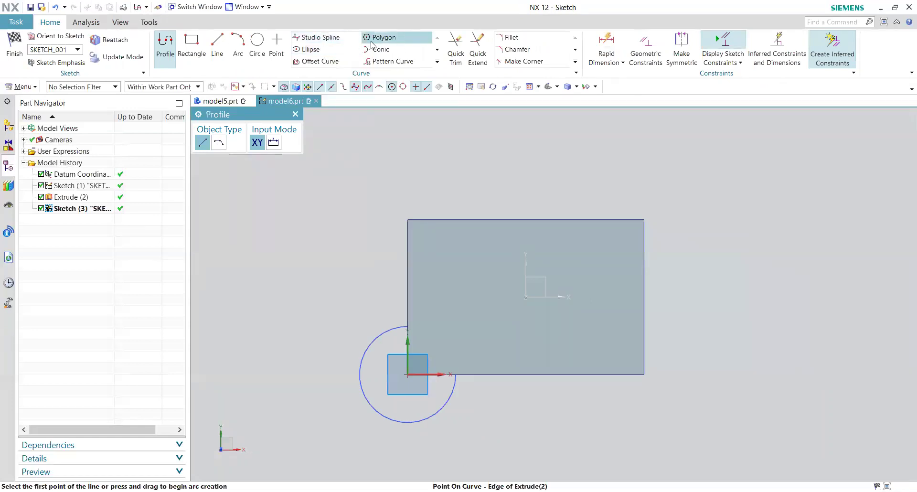
pyautogui.click(526, 297)
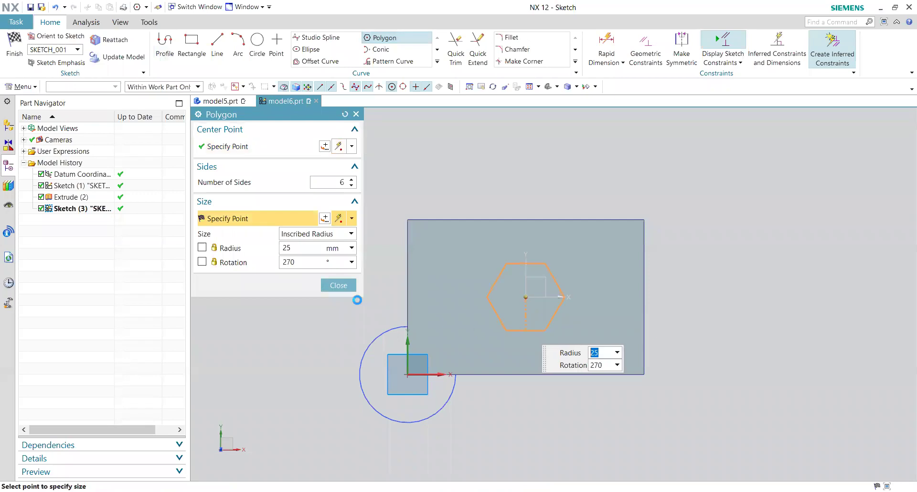
pyautogui.click(525, 330)
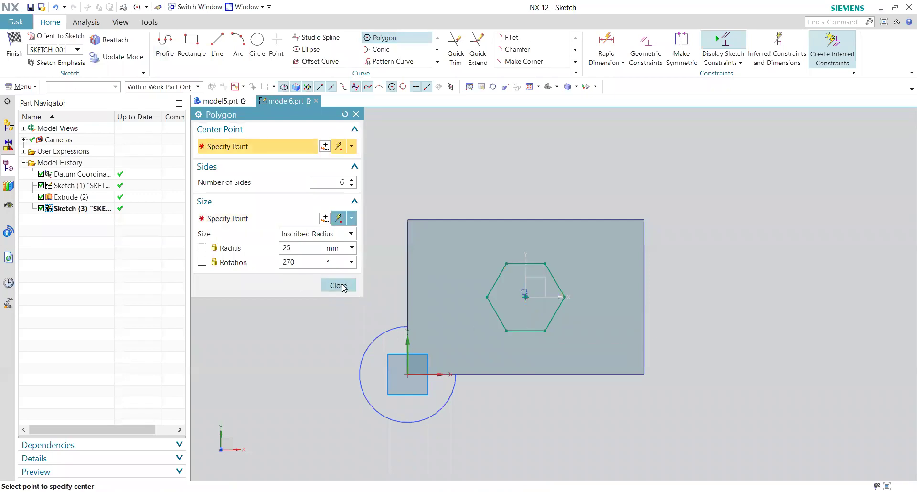
pyautogui.click(339, 285)
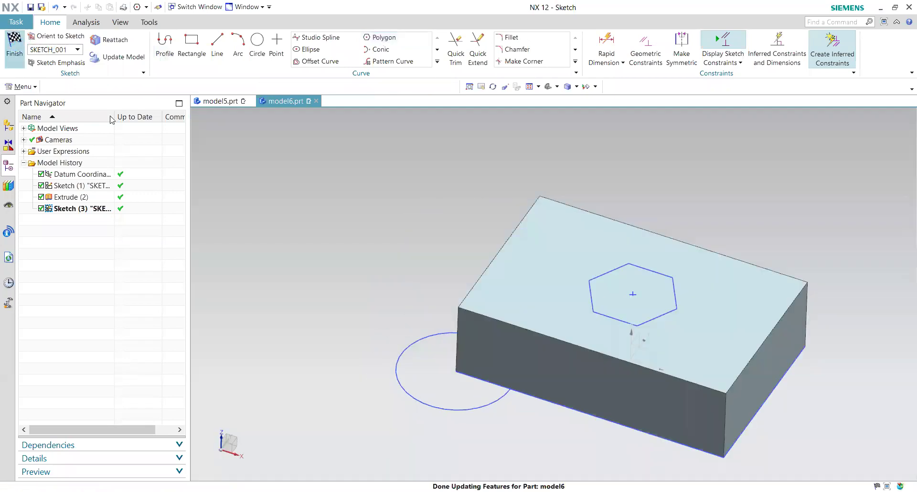
pyautogui.hotkey('ctrl', 'q')
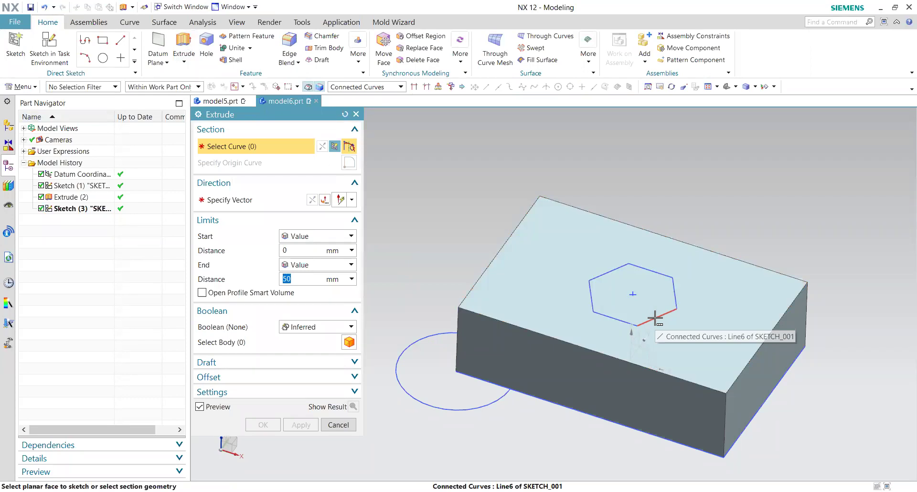
# Preview the hexagon's 50 mm extrusion with Boolean Inferred, reversing its direction into the block and back upward.
pyautogui.click(654, 318)
pyautogui.click(703, 372)
pyautogui.moveTo(568, 388); pyautogui.dragTo(624, 287, button='middle')
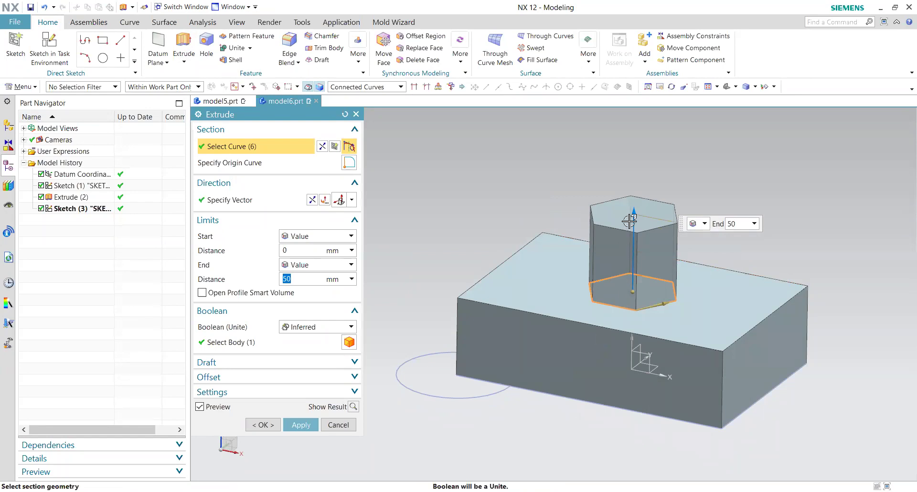
pyautogui.moveTo(619, 299); pyautogui.dragTo(629, 257, button='middle')
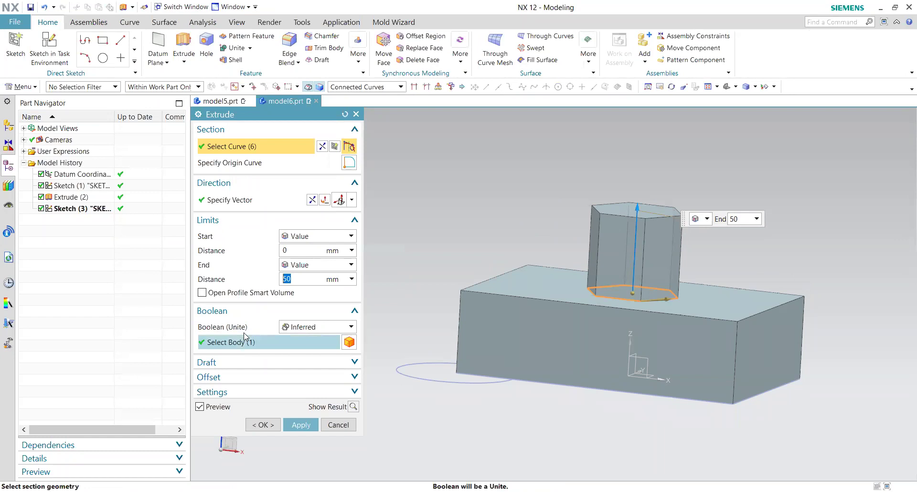
pyautogui.click(312, 201)
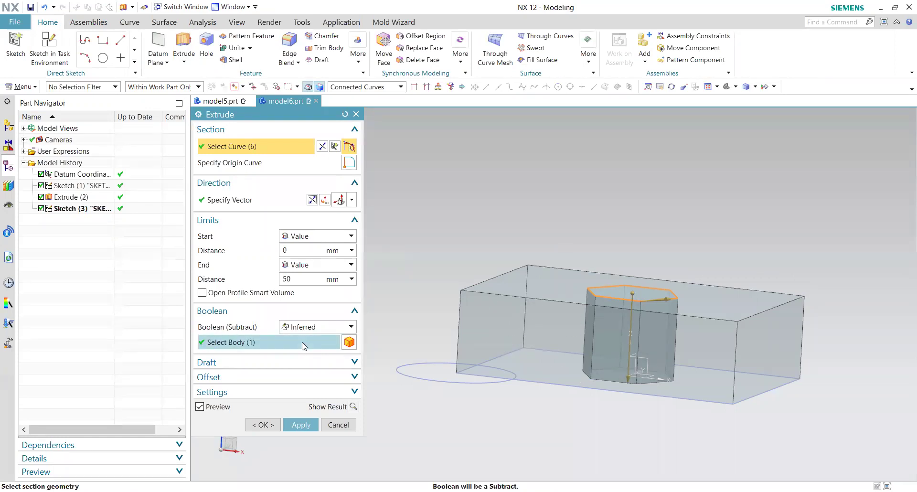
pyautogui.click(313, 200)
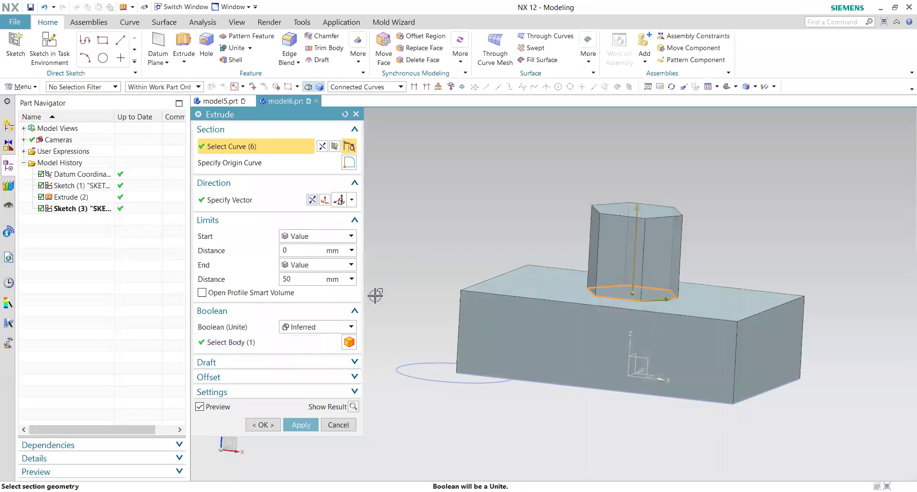
# Set the hexagon extrusion's Boolean to None, review the other Boolean options and cancel Extrude.
pyautogui.click(303, 329)
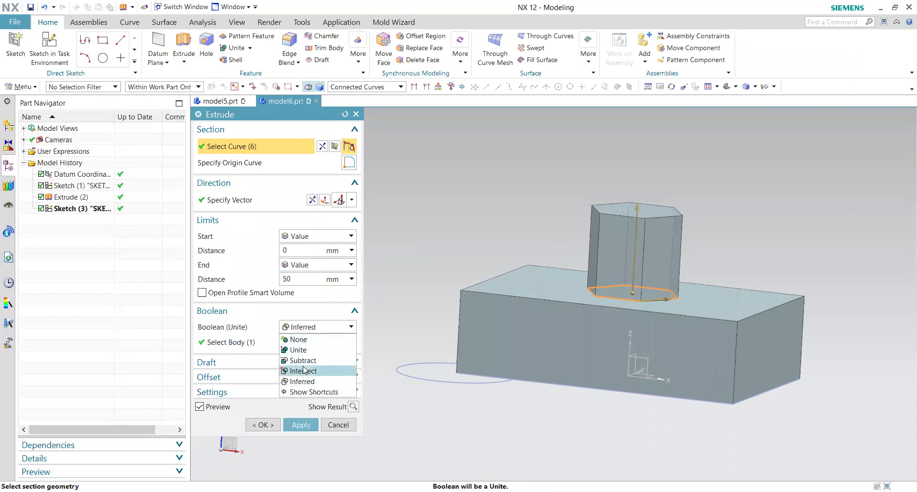
pyautogui.click(298, 339)
pyautogui.click(305, 328)
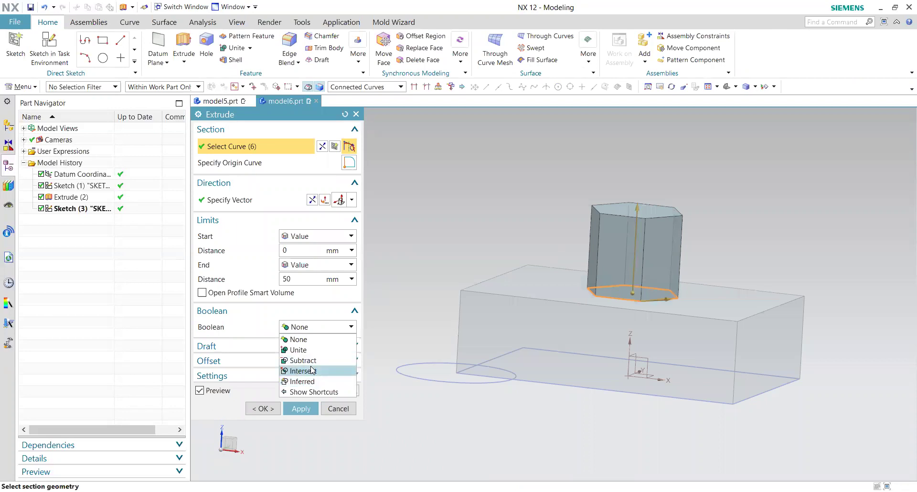
pyautogui.click(338, 411)
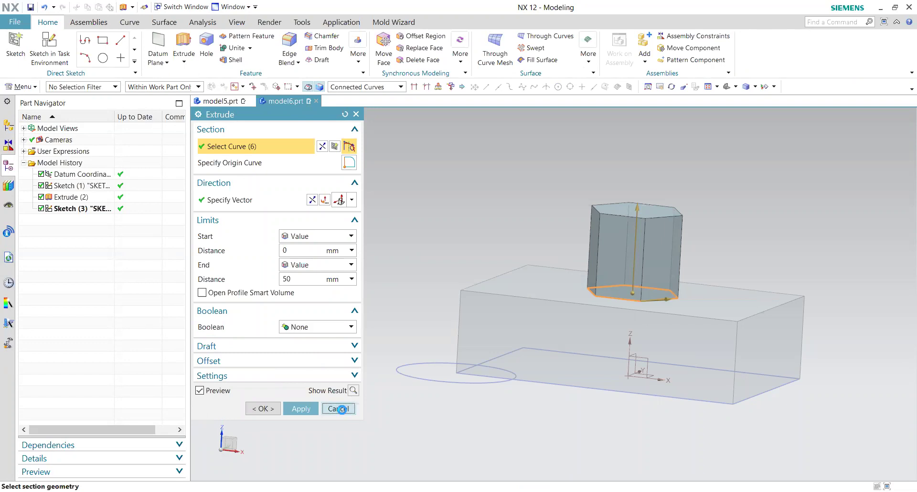
pyautogui.click(340, 410)
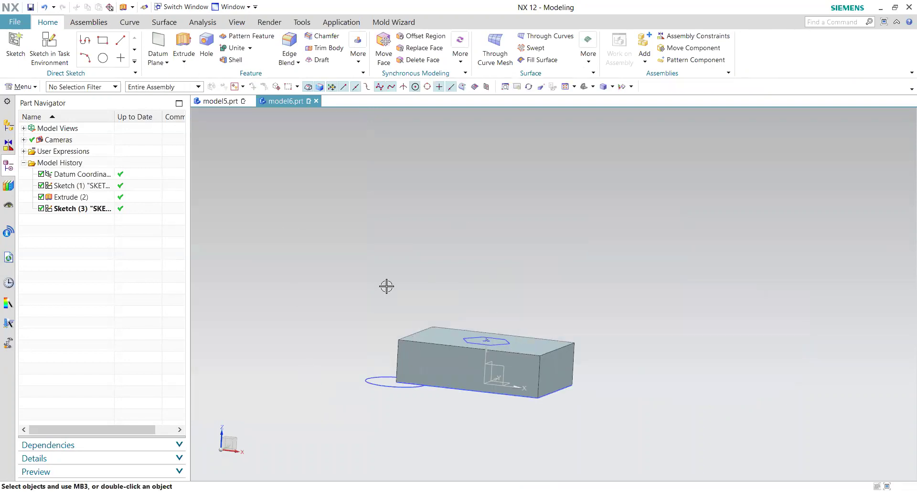
pyautogui.scroll(-2, 385, 284)
pyautogui.click(190, 52)
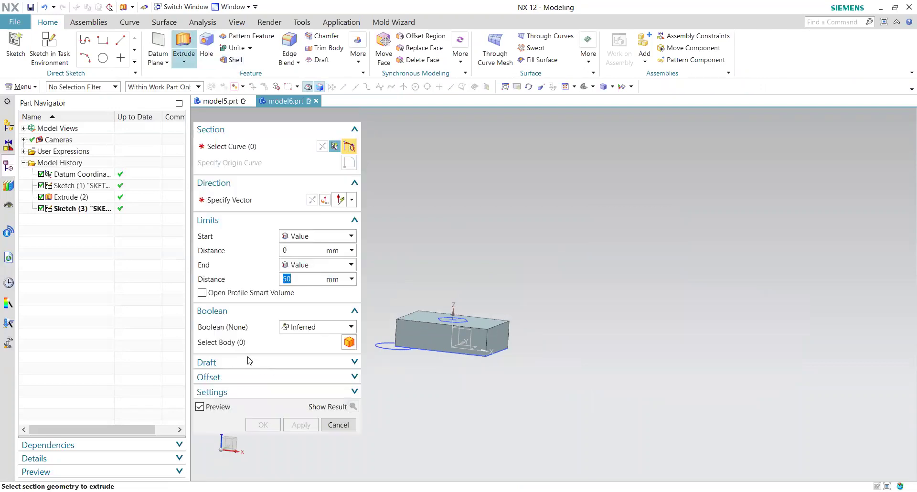
pyautogui.click(339, 425)
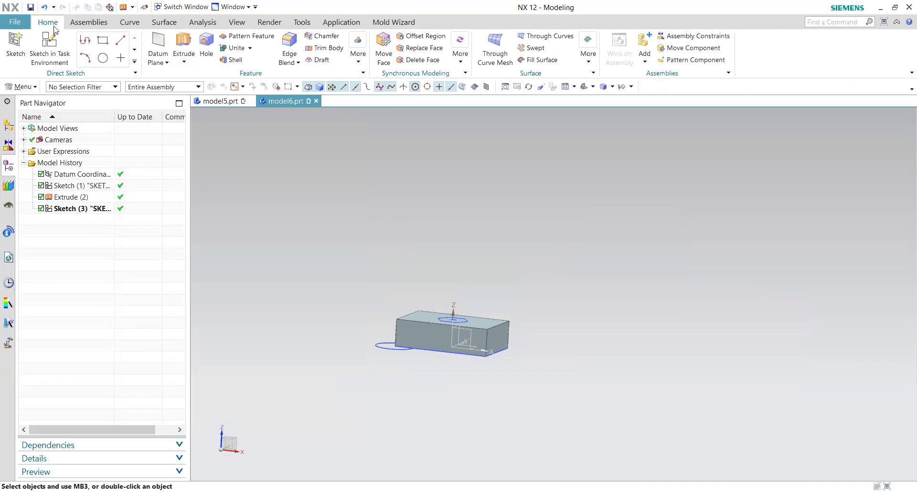
# Create a new millimetre Model part named model7.prt and start a sketch on the default horizontal plane.
pyautogui.click(14, 22)
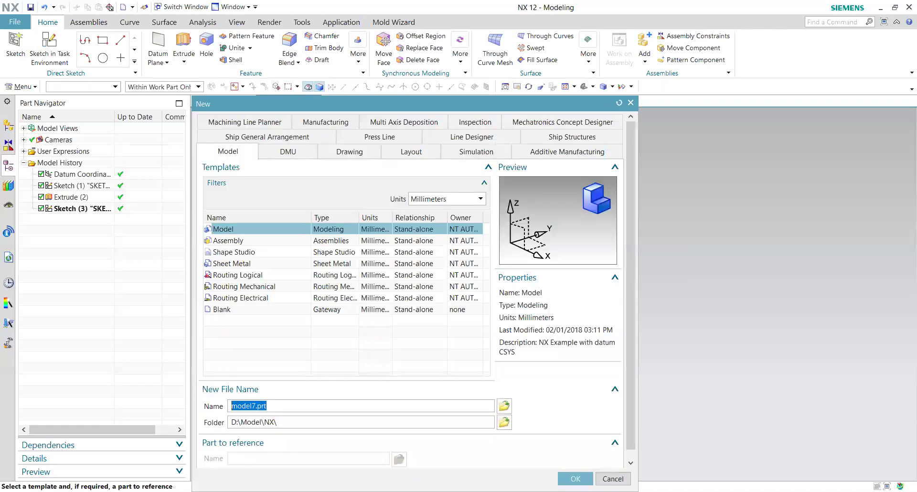
pyautogui.press('Return')
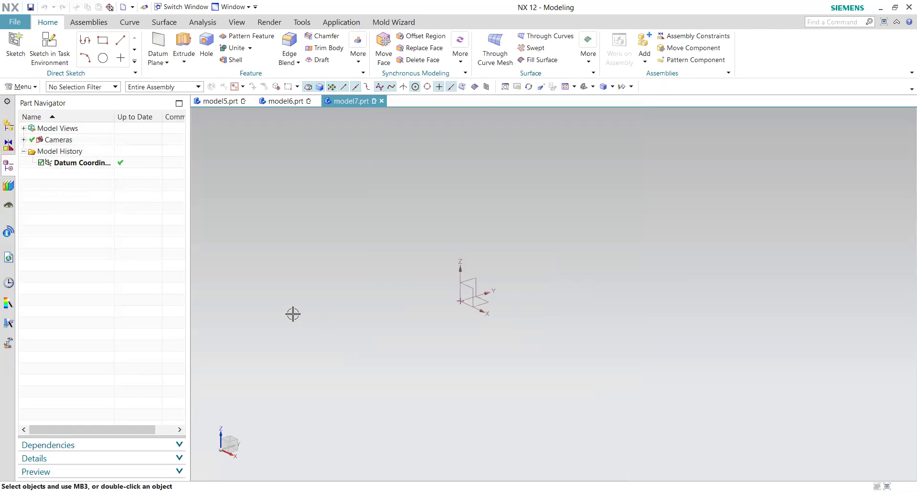
pyautogui.click(50, 48)
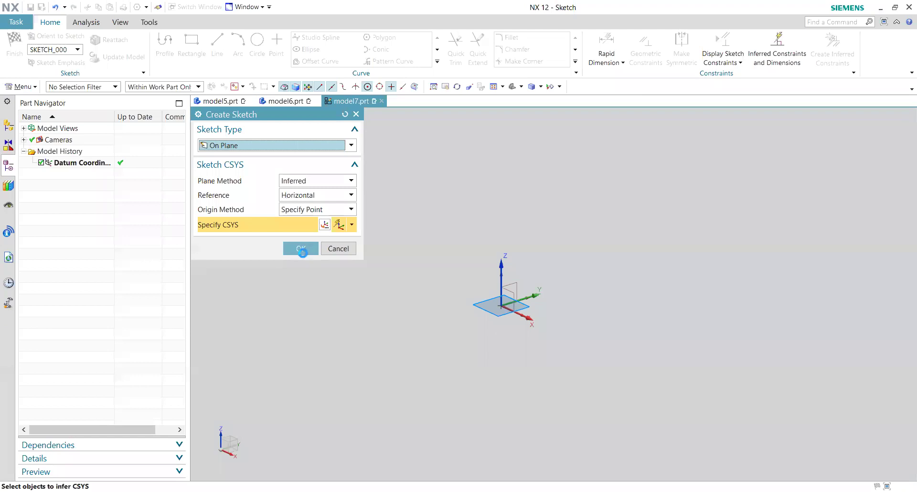
pyautogui.click(301, 249)
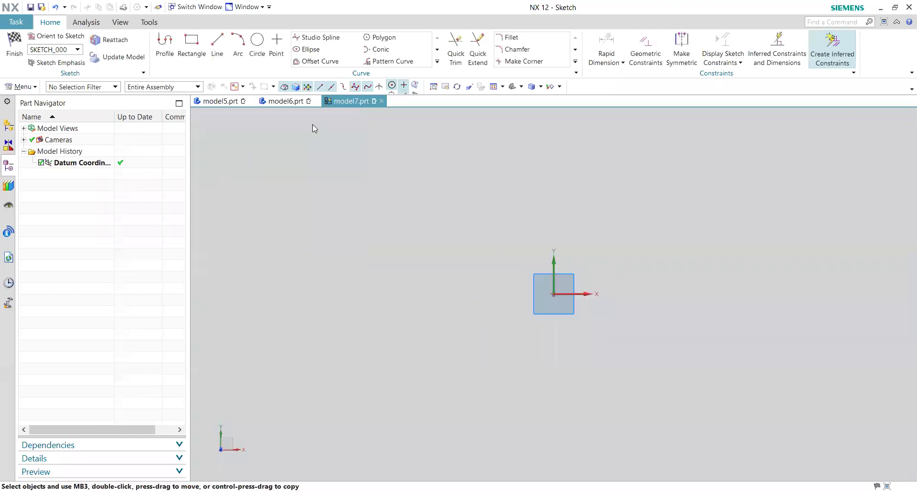
# Sketch a rectangle centred on the origin, constrain its adjacent sides equal and resize it to about 86 mm square.
pyautogui.click(191, 43)
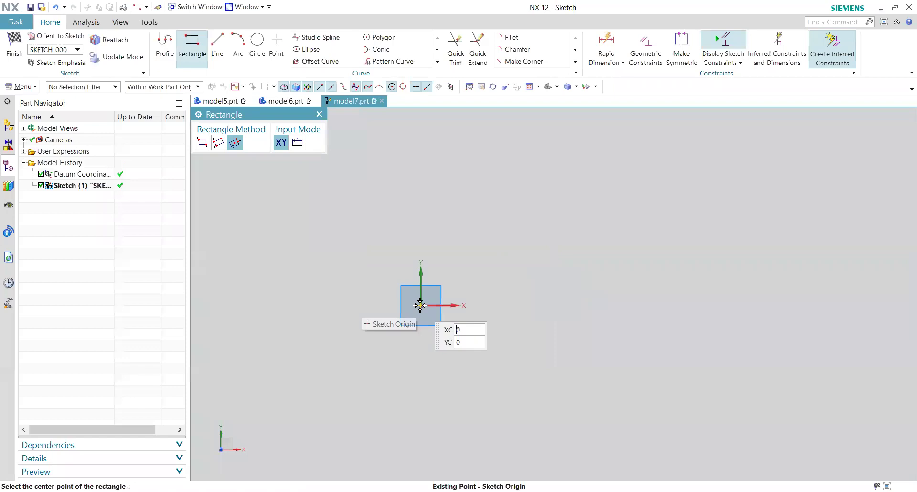
pyautogui.click(420, 305)
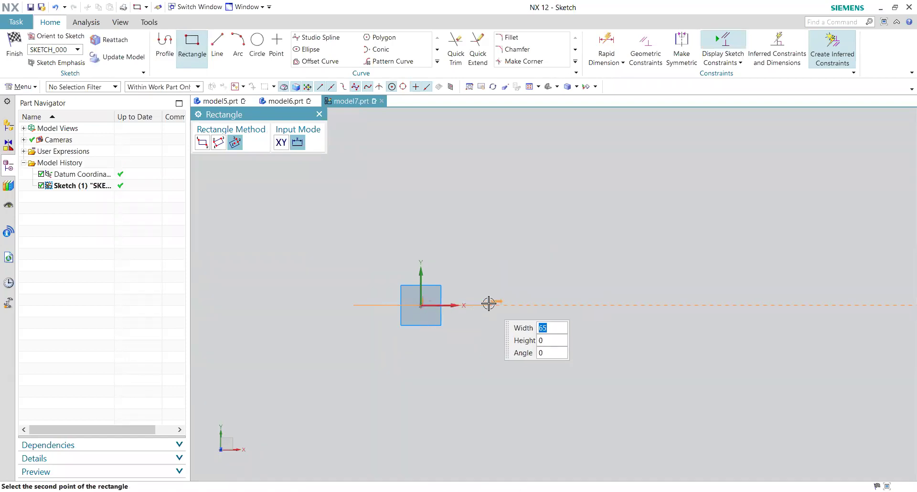
pyautogui.click(487, 220)
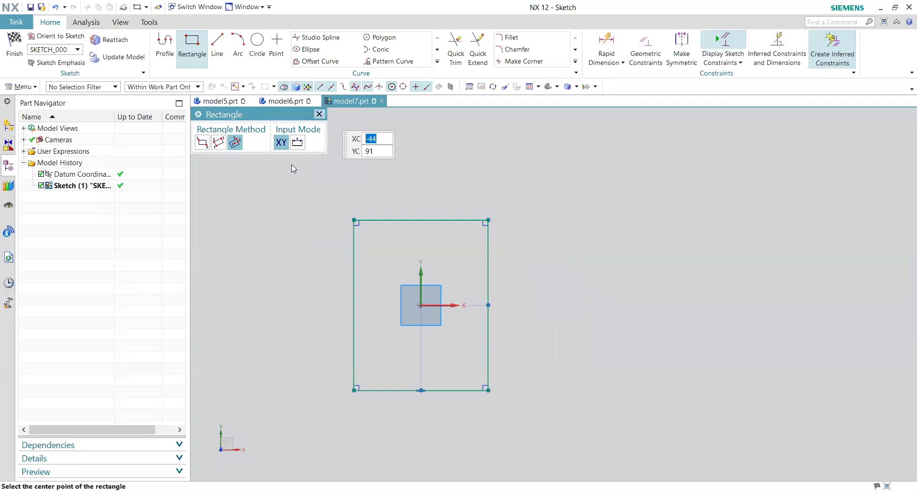
pyautogui.press('c')
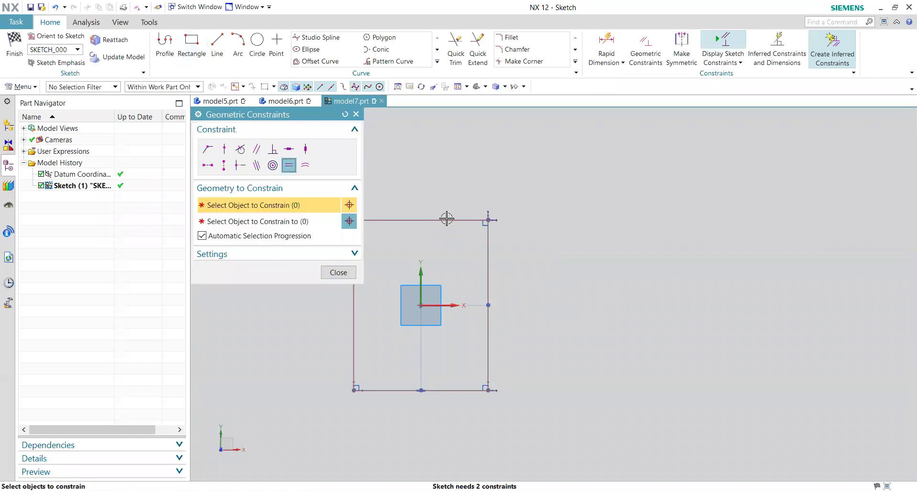
pyautogui.middleClick(379, 282)
pyautogui.moveTo(498, 236); pyautogui.dragTo(519, 224)
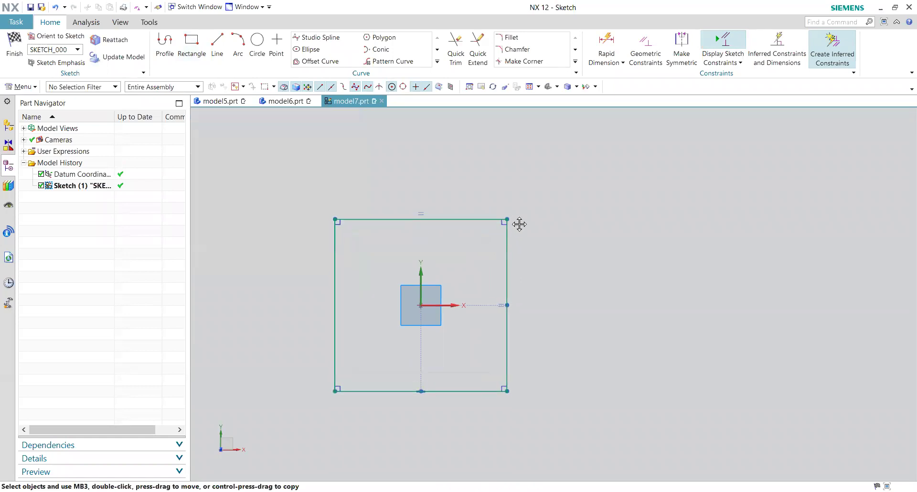
# Dimension the square's horizontal side above the profile and finish the sketch.
pyautogui.press('d')
pyautogui.click(494, 215)
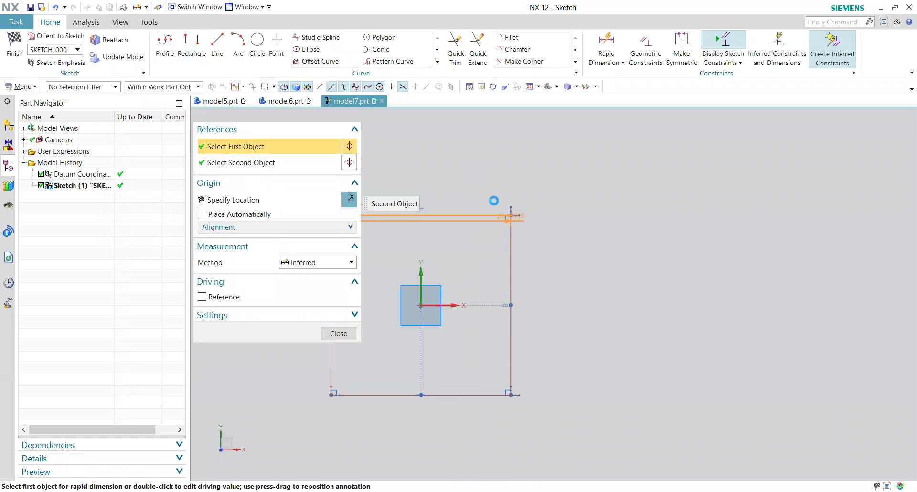
pyautogui.click(617, 288)
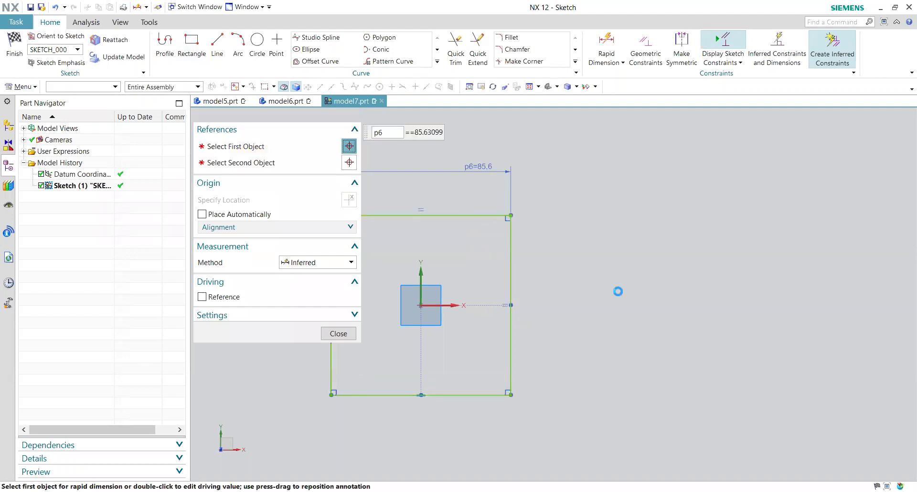
pyautogui.click(338, 333)
pyautogui.hotkey('ctrl', 'q')
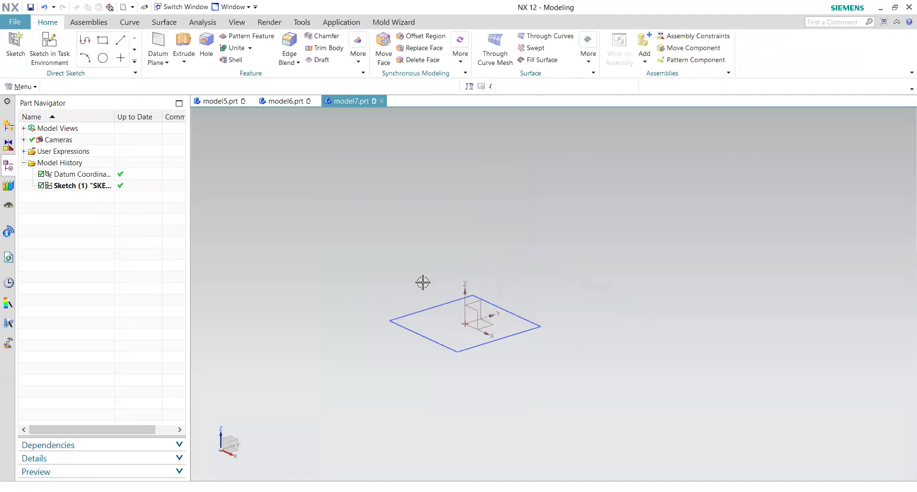
# Start an Extrude of the square sketch with a 50 mm end distance and view the preview from the front.
pyautogui.click(191, 51)
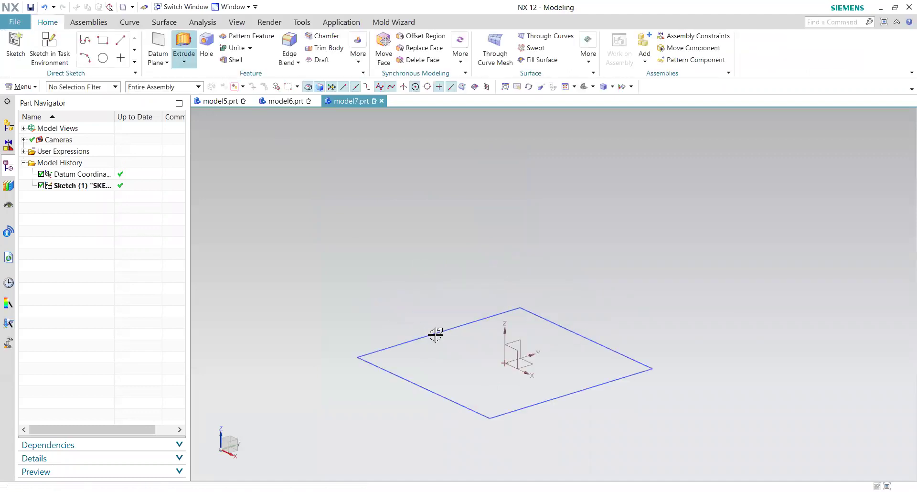
pyautogui.click(436, 335)
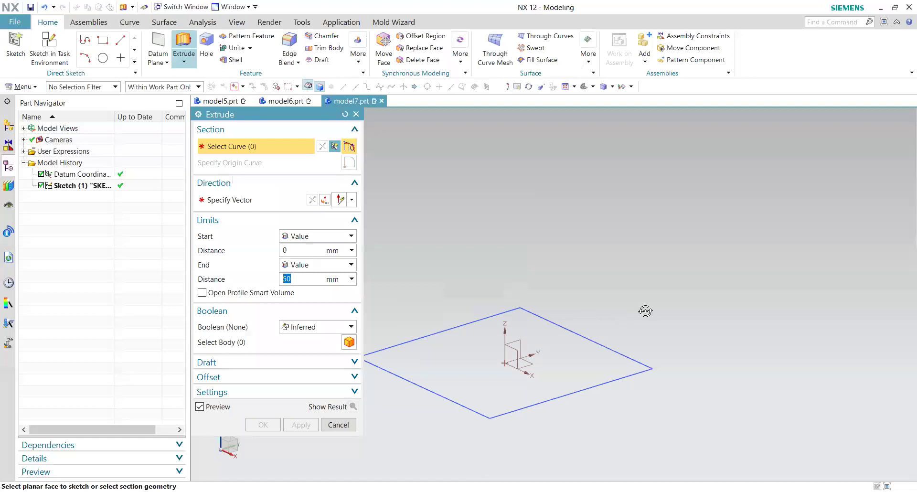
pyautogui.moveTo(661, 307); pyautogui.dragTo(670, 332, button='middle')
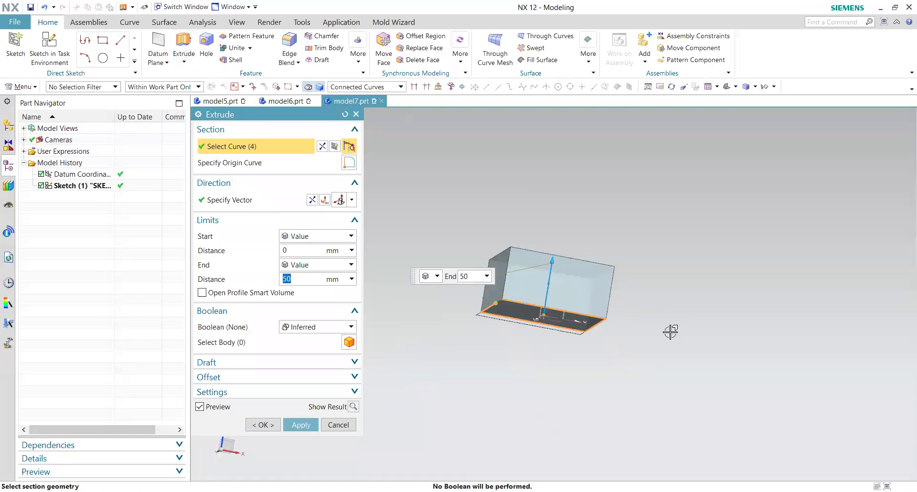
pyautogui.press('F8')
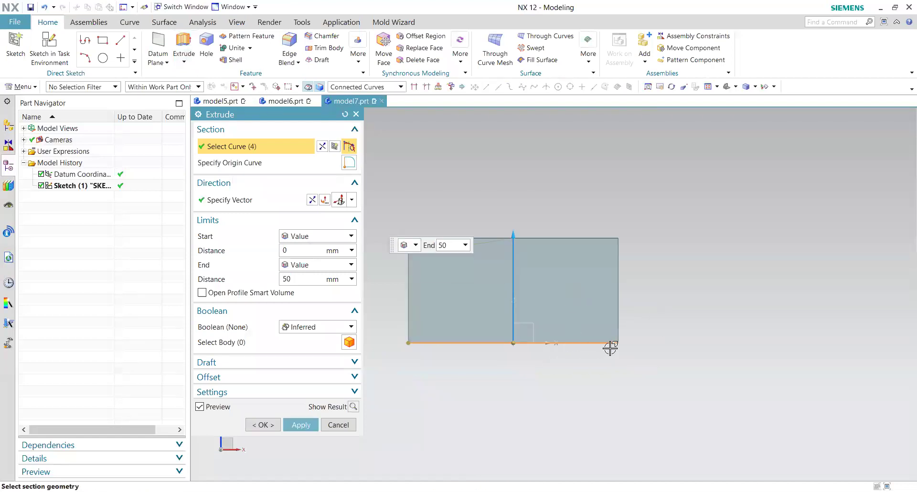
pyautogui.scroll(2, 601, 358)
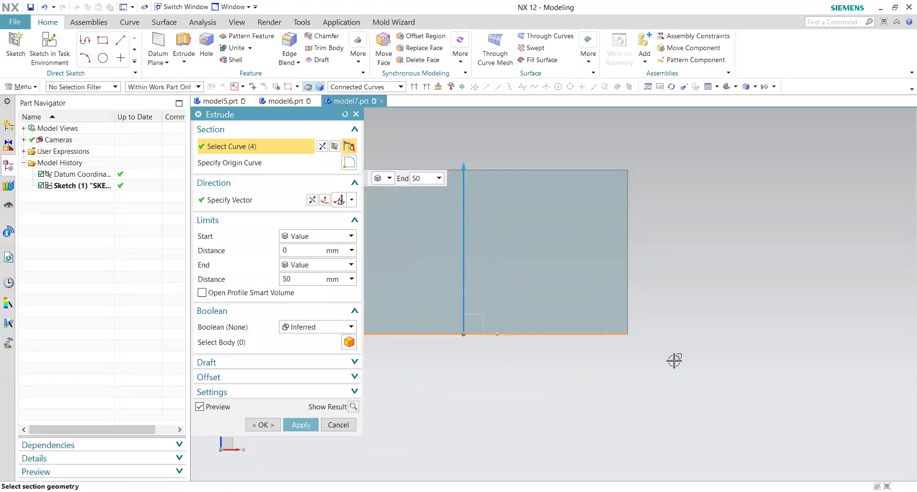
pyautogui.scroll(-3, 674, 360)
pyautogui.moveTo(661, 369); pyautogui.dragTo(674, 395, button='middle')
pyautogui.rightClick(673, 401)
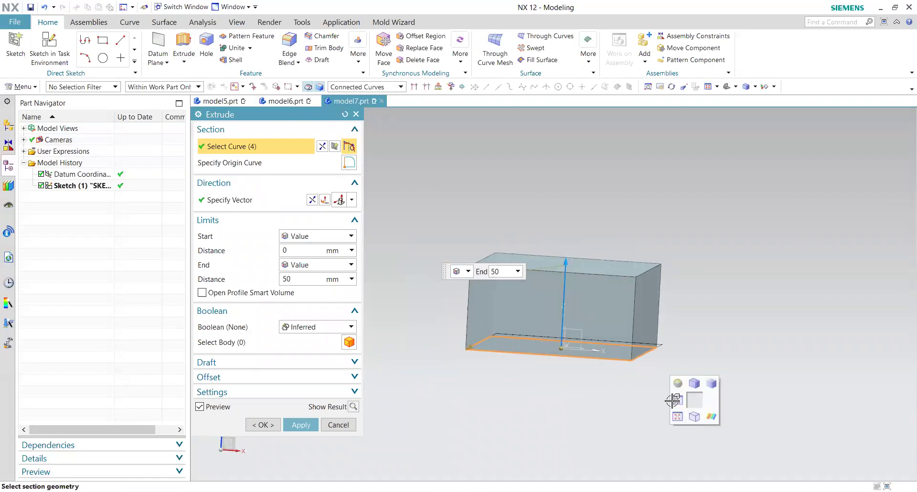
pyautogui.click(673, 400)
# Set the extrusion's draft to From Start Limit and examine the tapered side at the base.
pyautogui.click(229, 363)
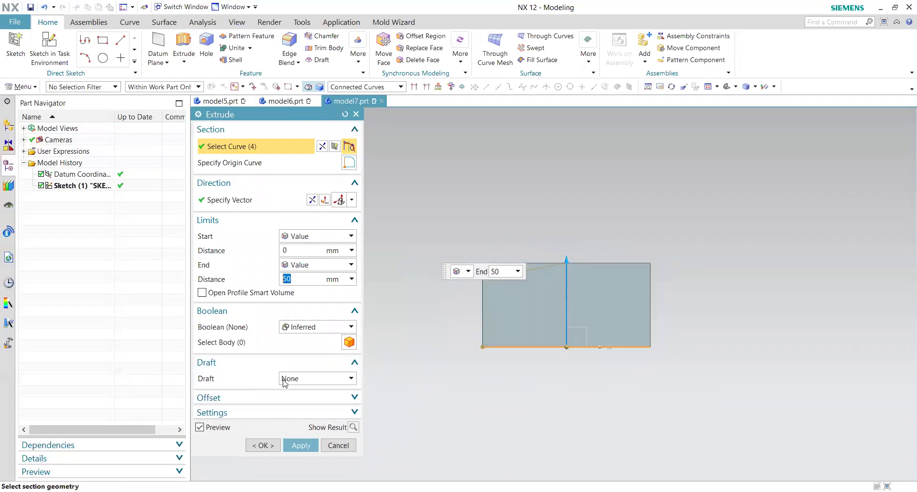
pyautogui.click(302, 380)
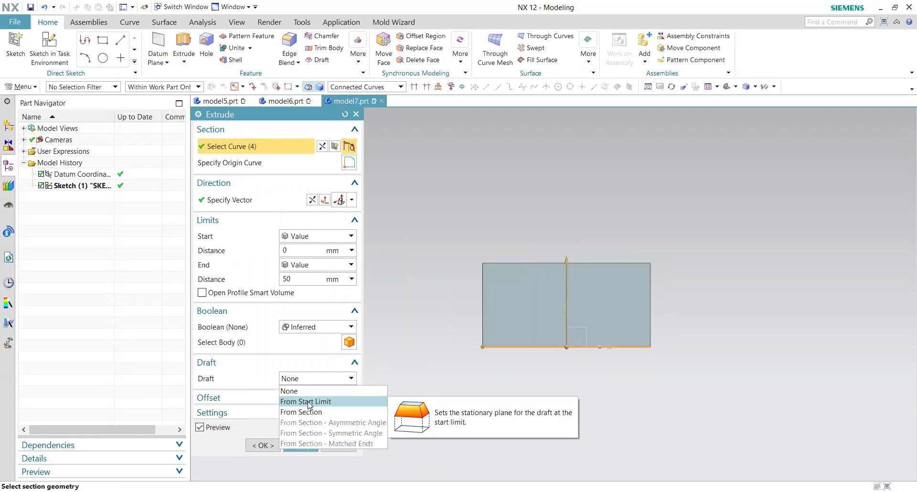
pyautogui.click(309, 403)
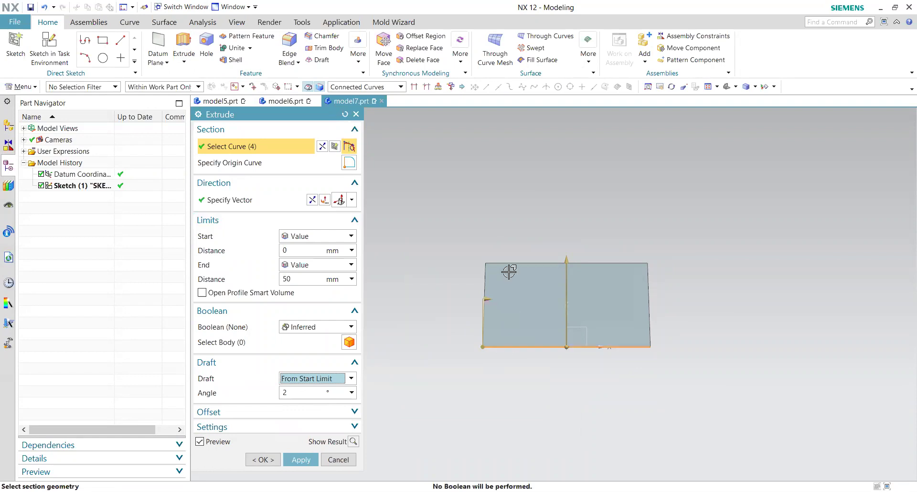
pyautogui.scroll(6, 484, 343)
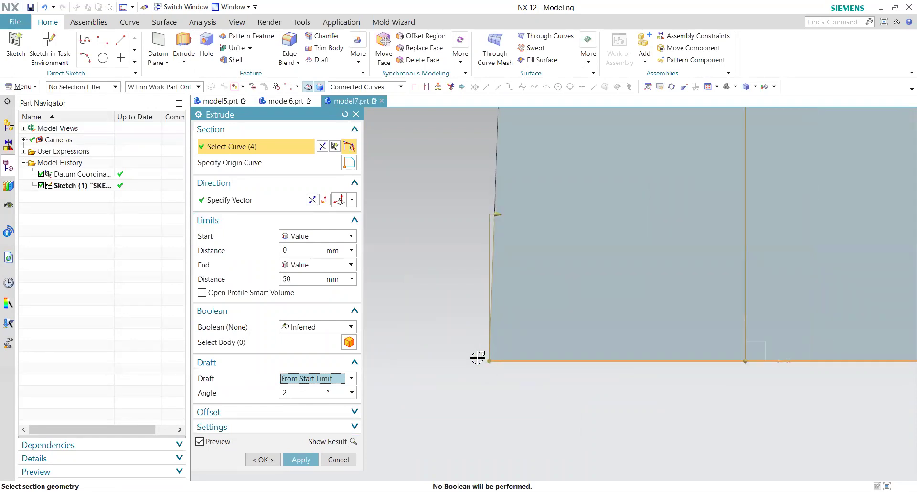
pyautogui.scroll(-6, 482, 355)
# Set the draft angle to 5°, change it to -5° and inspect the outward taper.
pyautogui.doubleClick(292, 392)
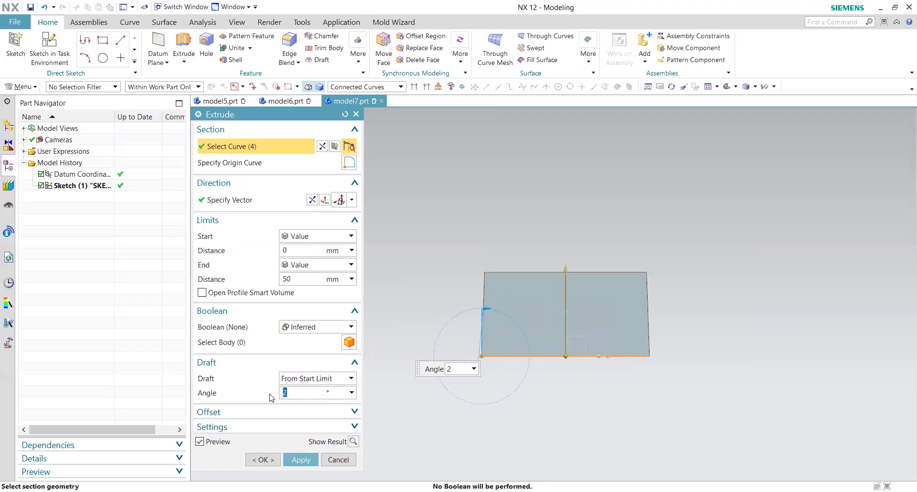
pyautogui.write('5')
pyautogui.press('Return')
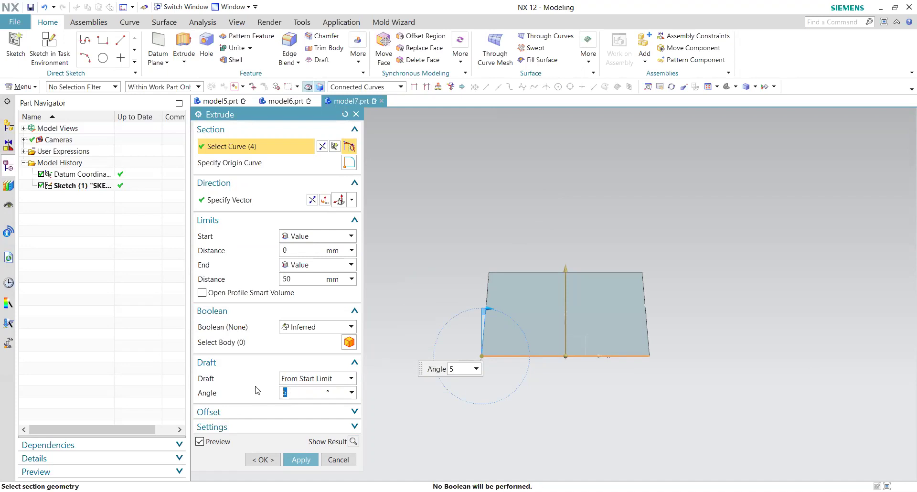
pyautogui.press('Return')
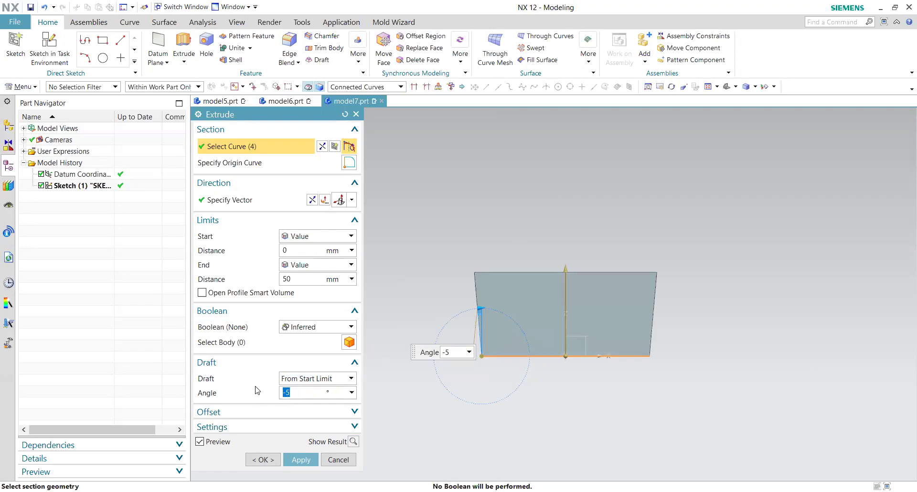
pyautogui.moveTo(584, 373)
pyautogui.mouseDown(button='middle')
pyautogui.moveTo(559, 385)
pyautogui.moveTo(560, 398)
pyautogui.moveTo(573, 385)
pyautogui.mouseUp(button='middle')
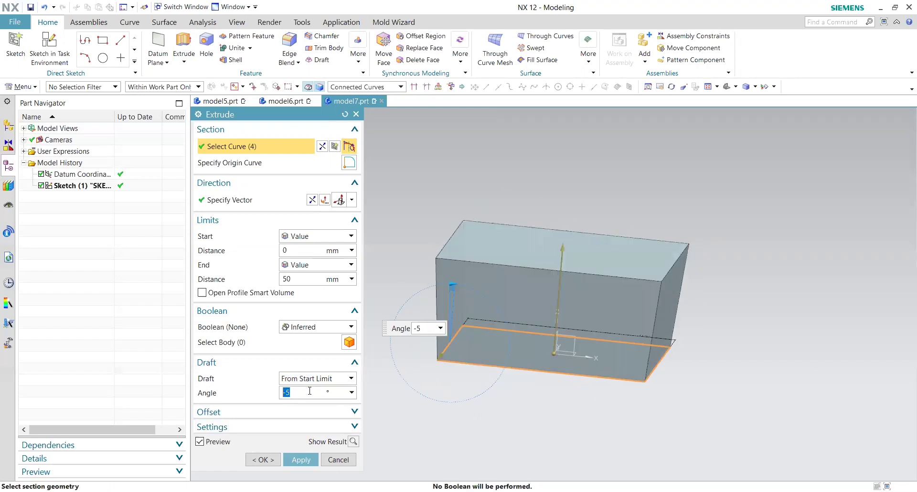
# Set the draft angle back to a positive 5° and inspect the inward taper in 3D and from the front.
pyautogui.hotkey('ctrl', 'alt', 'f')
pyautogui.write('5')
pyautogui.press('Return')
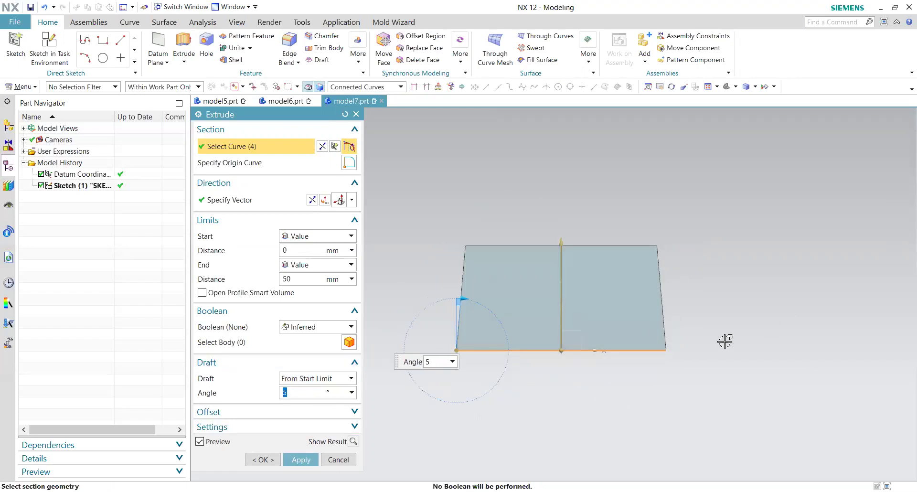
pyautogui.moveTo(696, 344); pyautogui.dragTo(717, 410, button='middle')
pyautogui.hotkey('ctrl', 'alt', 'f')
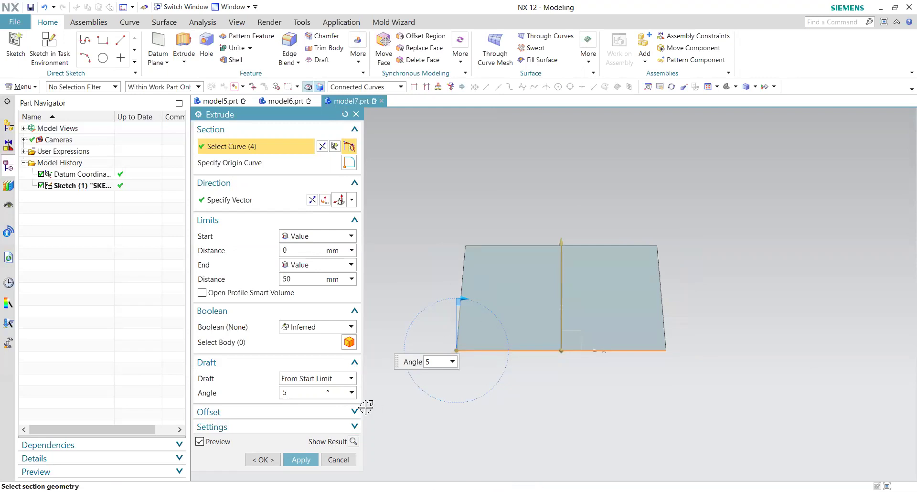
# Reset the Extrude settings, reselect the square and set the start distance to 25 mm and the end distance to 100 mm.
pyautogui.click(345, 114)
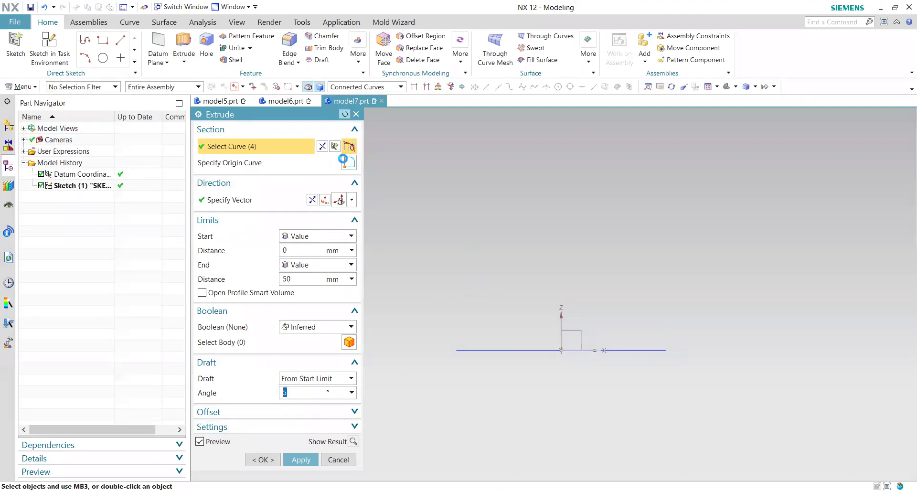
pyautogui.click(479, 351)
pyautogui.write('10')
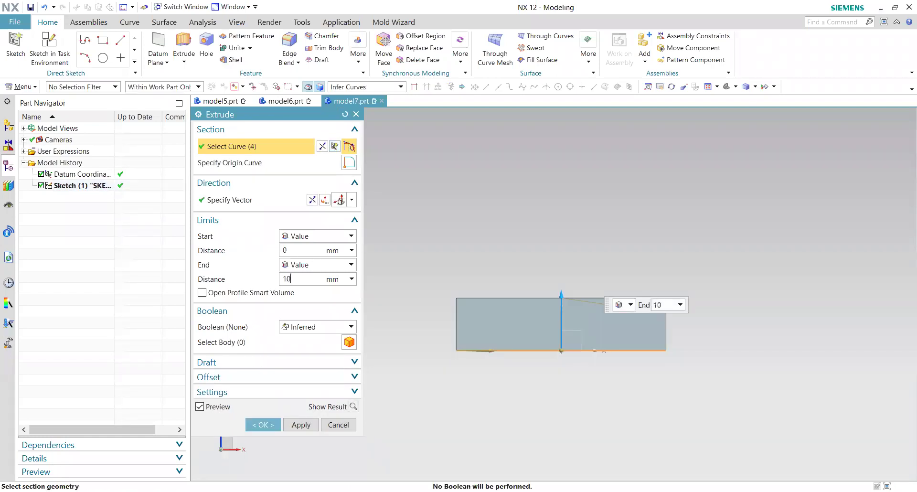
pyautogui.write('0')
pyautogui.press('Return')
pyautogui.click(309, 250)
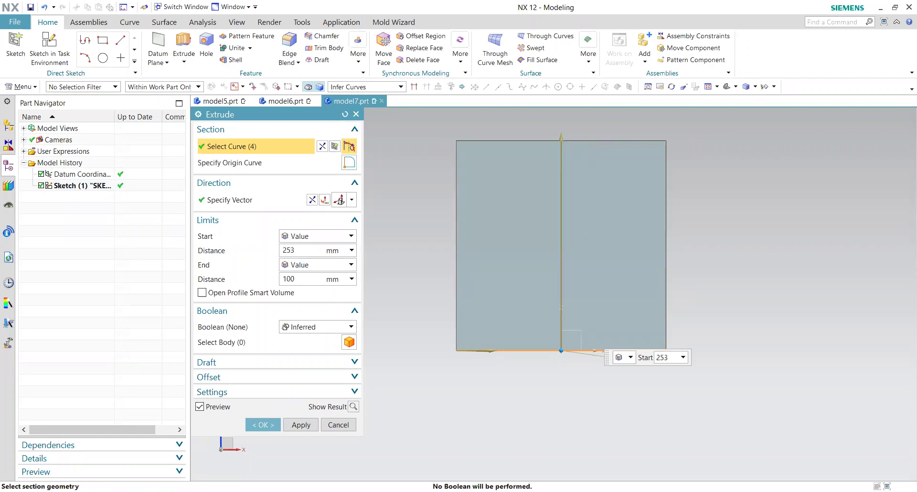
pyautogui.write('25')
pyautogui.press('Return')
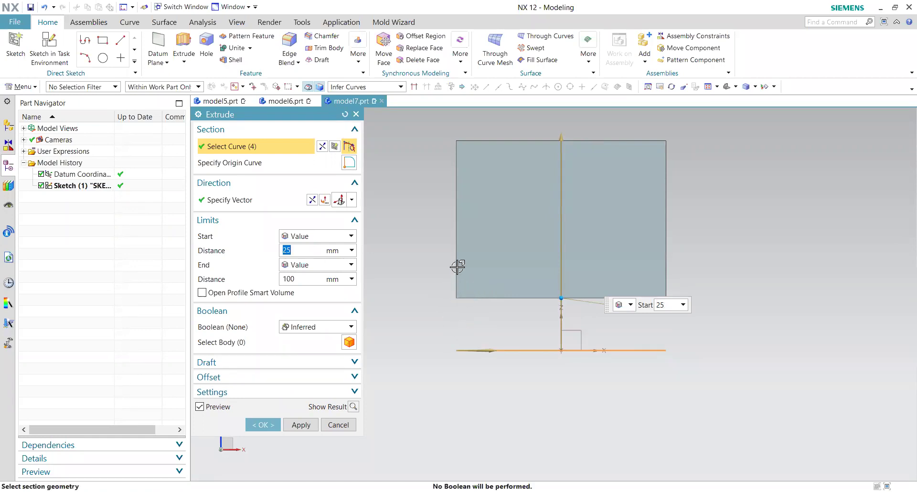
# Set the extrusion's draft to From Start Limit with a 5° angle and inspect the taper in 3D and from the front.
pyautogui.click(297, 363)
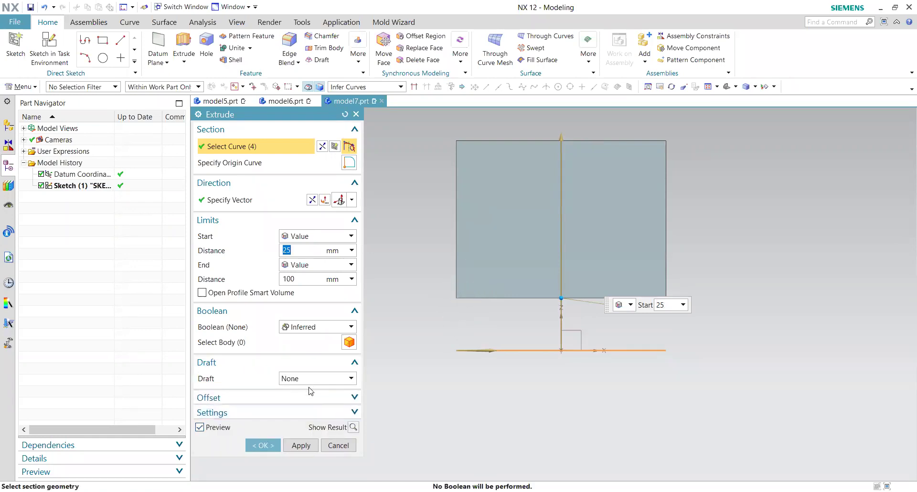
pyautogui.click(315, 379)
pyautogui.click(313, 400)
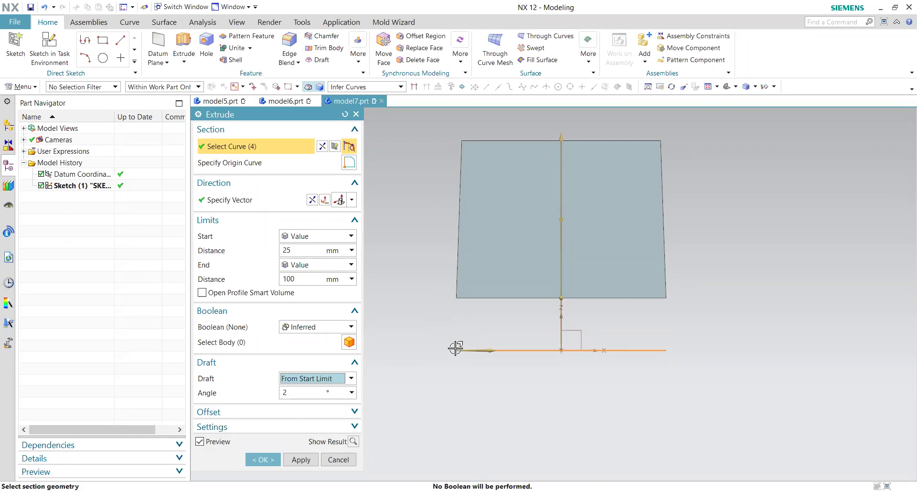
pyautogui.press('Tab')
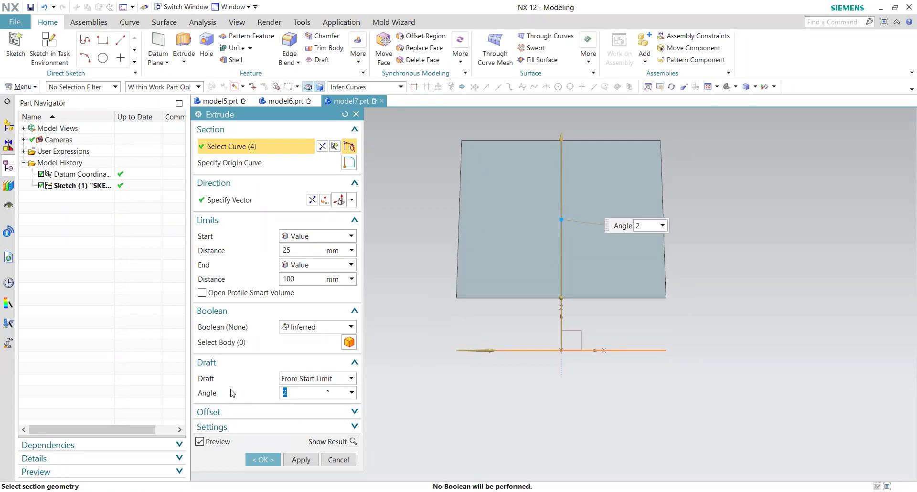
pyautogui.press('Return')
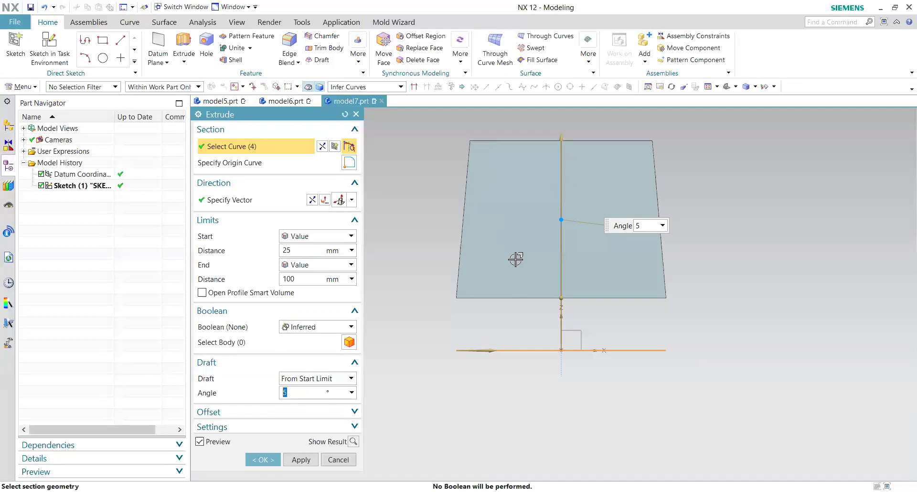
pyautogui.moveTo(683, 330); pyautogui.dragTo(772, 325, button='middle')
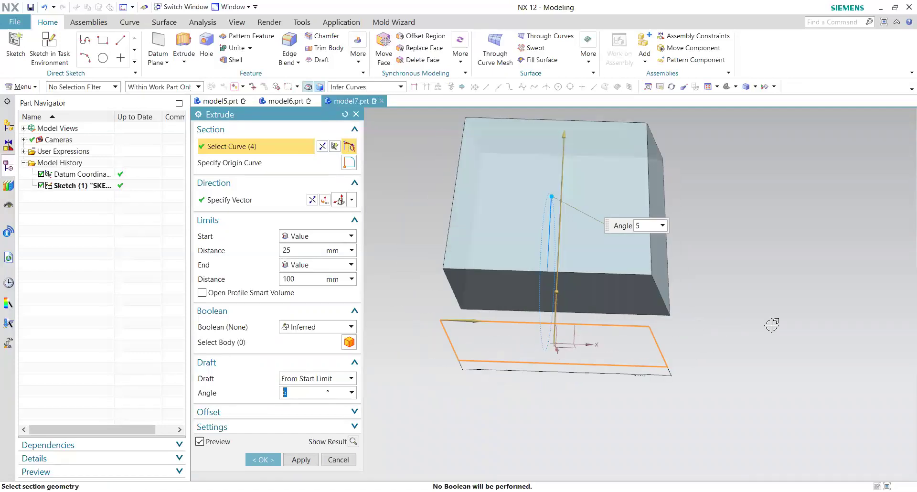
pyautogui.press('F8')
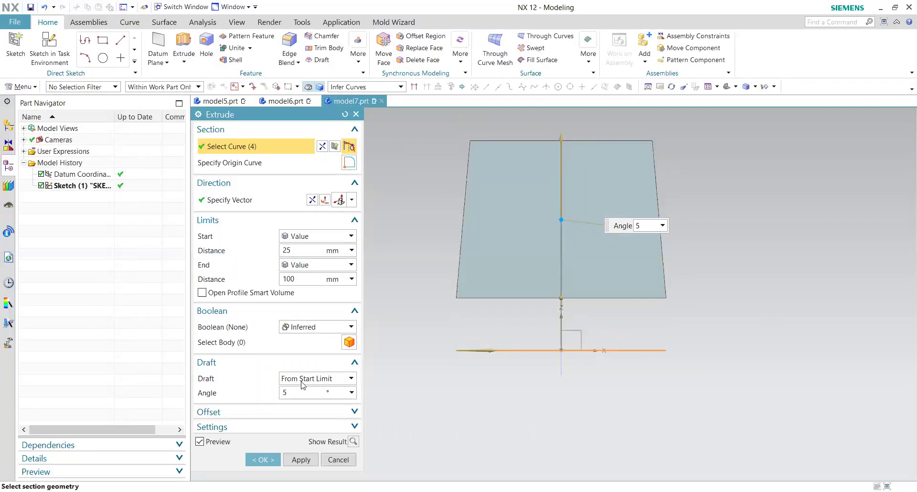
# Switch the draft to From Section and compare the solid's base edge with the sketch line up close.
pyautogui.click(305, 381)
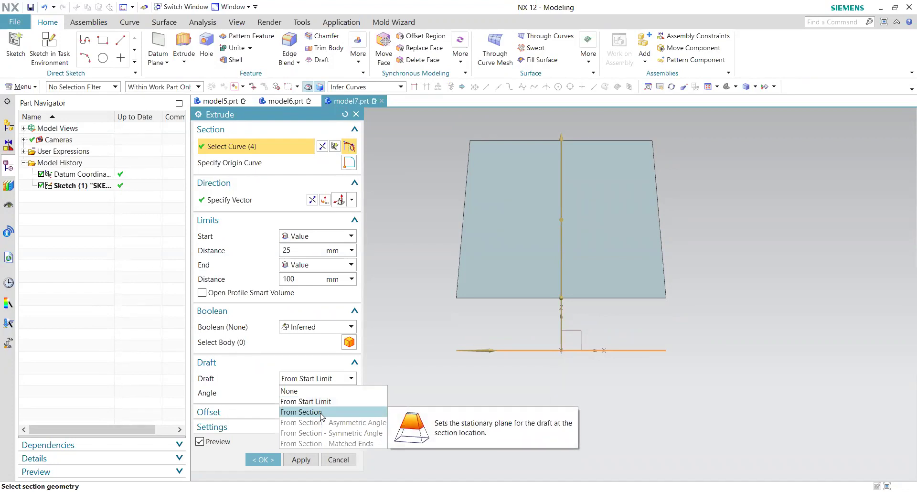
pyautogui.click(361, 415)
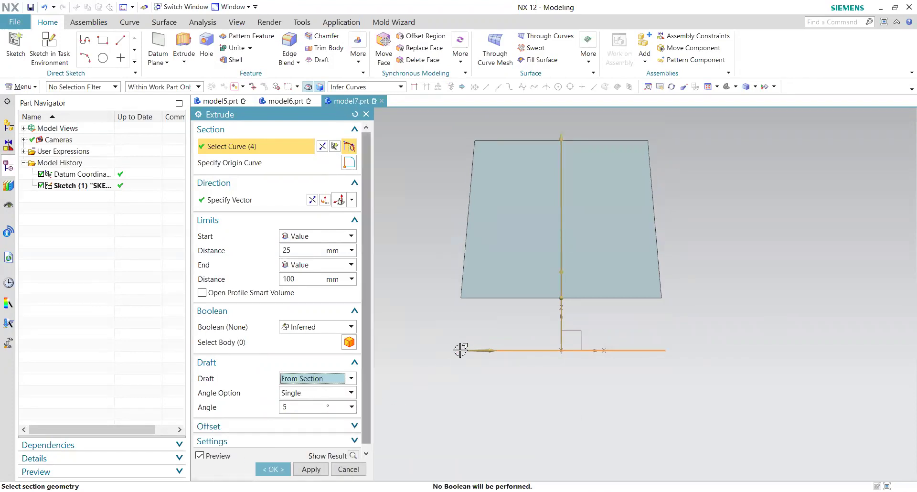
pyautogui.scroll(3, 454, 353)
pyautogui.scroll(3, 454, 352)
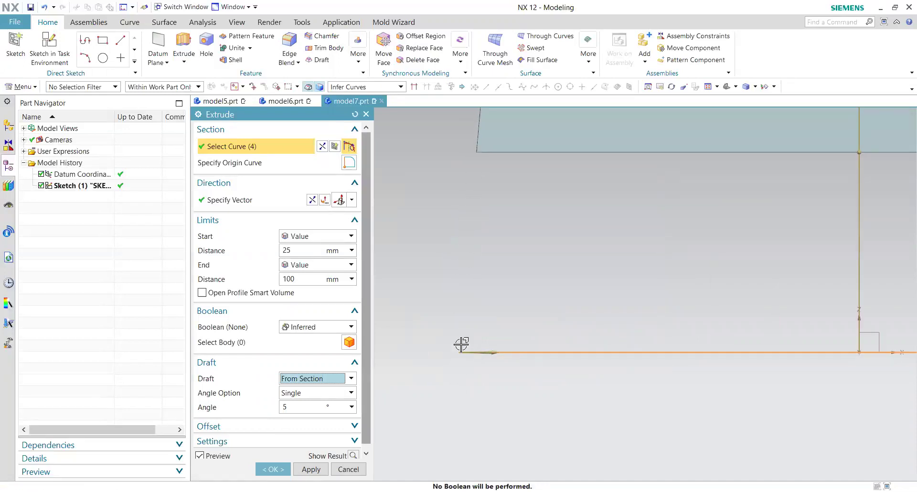
pyautogui.scroll(-3, 453, 367)
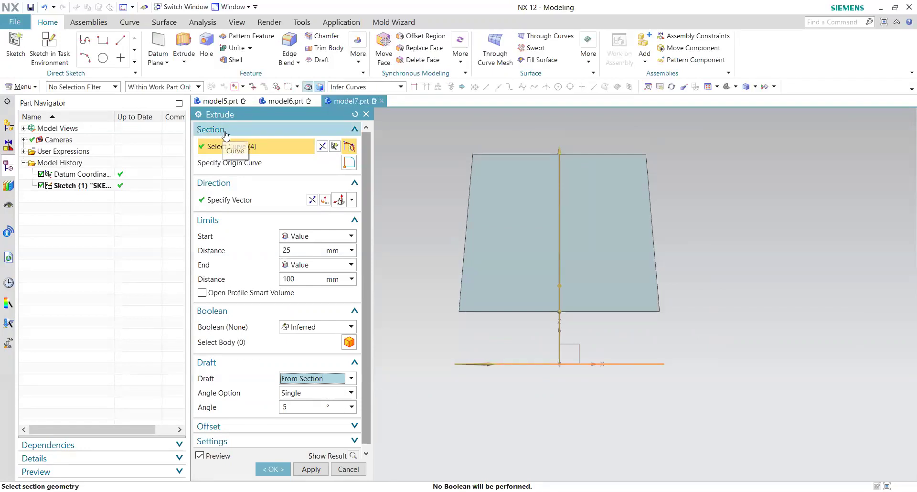
pyautogui.click(312, 379)
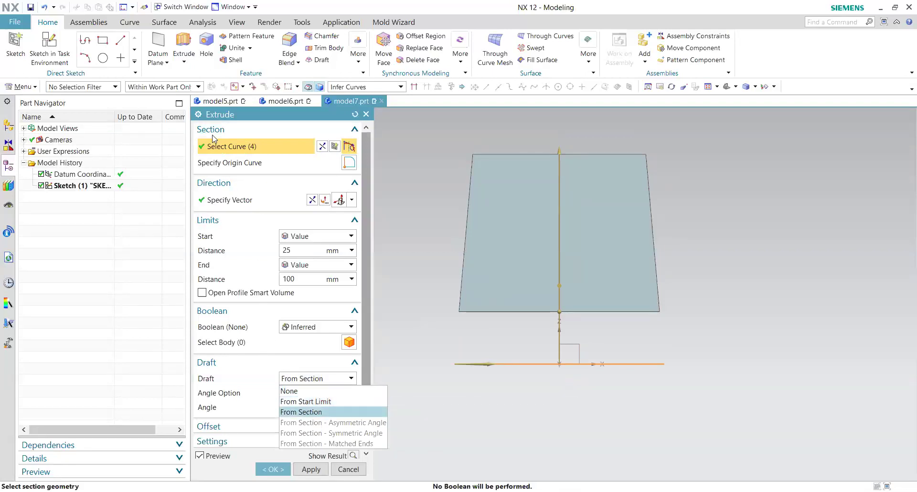
pyautogui.click(321, 379)
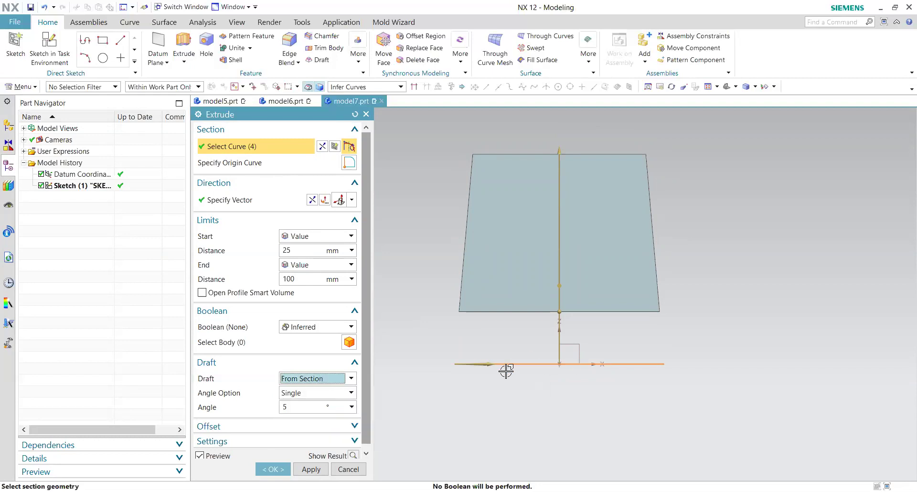
# Set the From Section draft angle to 10°, then increase it to 15°.
pyautogui.click(296, 410)
pyautogui.write('10')
pyautogui.press('Return')
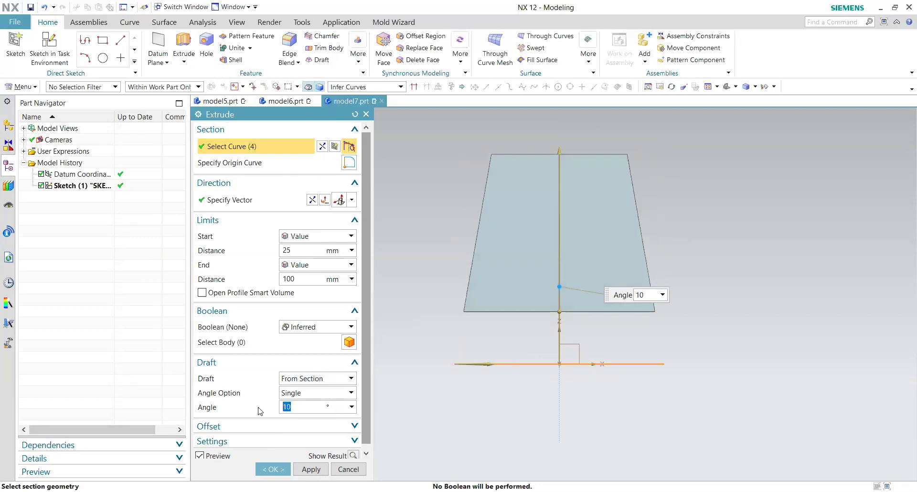
pyautogui.write('15')
pyautogui.press('Return')
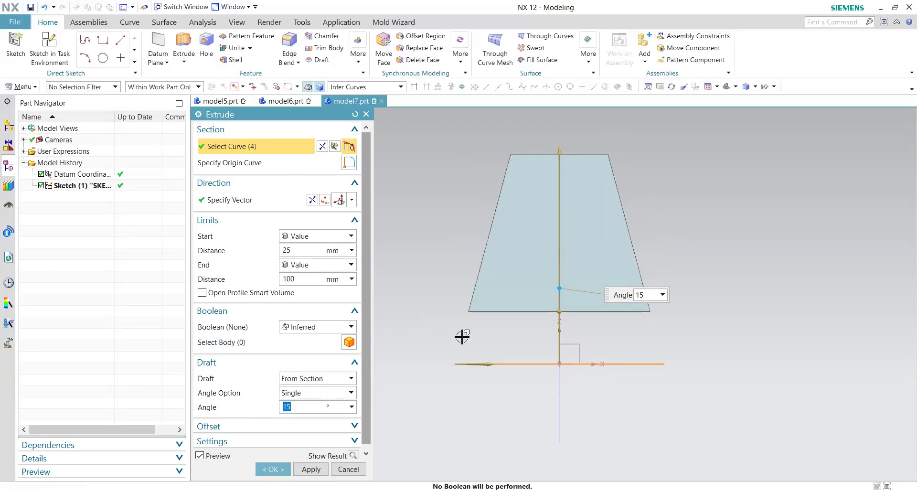
# Switch the draft to From Start Limit for comparison, return it to From Section and inspect the tapered solid above the sketch in 3D.
pyautogui.click(320, 378)
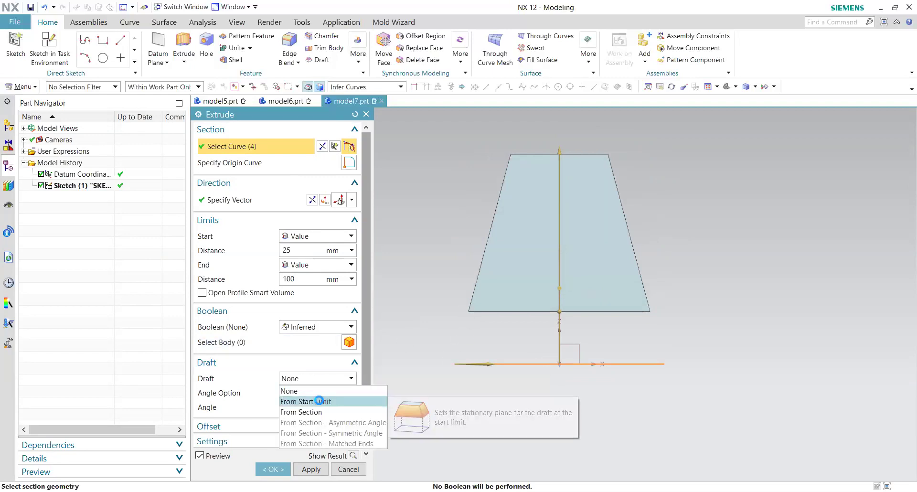
pyautogui.click(319, 401)
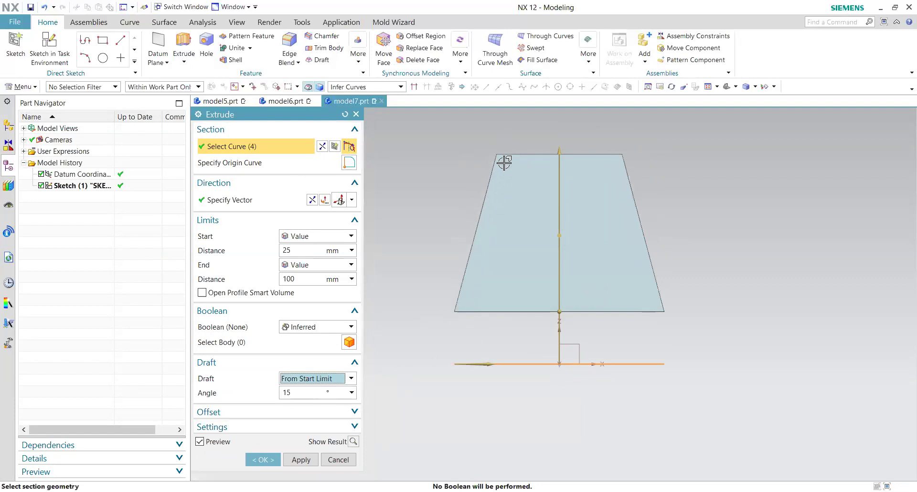
pyautogui.click(313, 382)
pyautogui.click(318, 410)
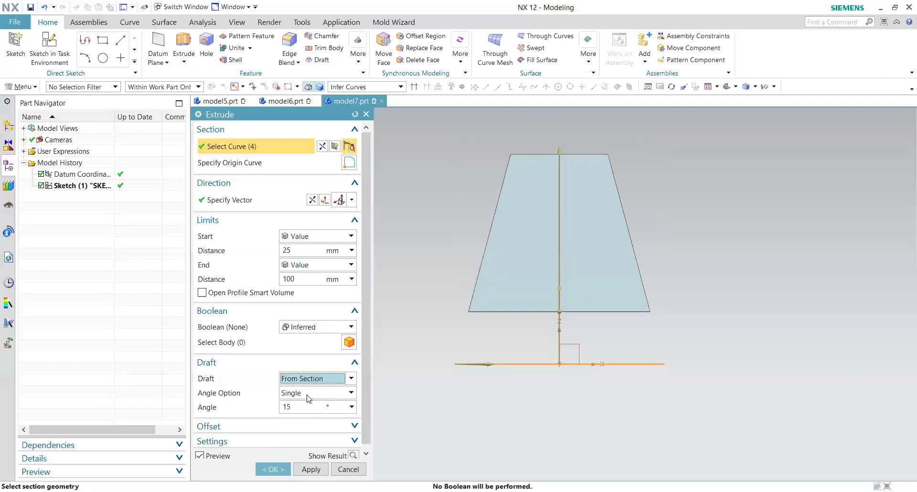
pyautogui.moveTo(564, 429); pyautogui.dragTo(543, 417, button='middle')
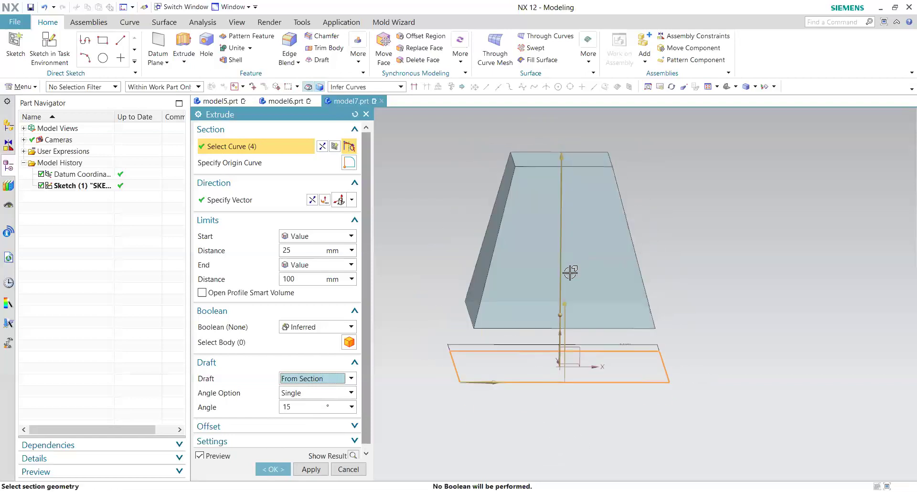
pyautogui.moveTo(727, 360); pyautogui.dragTo(470, 371, button='middle')
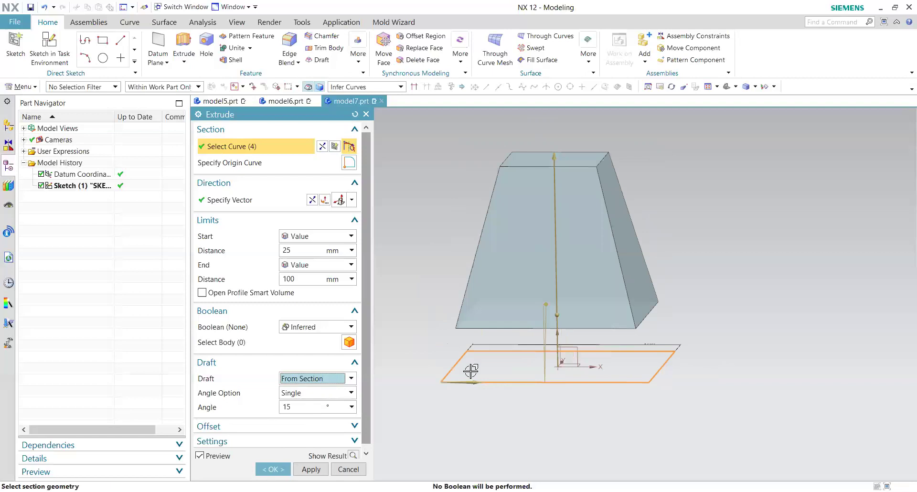
# Set the draft's angle option to Multiple and expand the list of individual side angles.
pyautogui.click(308, 394)
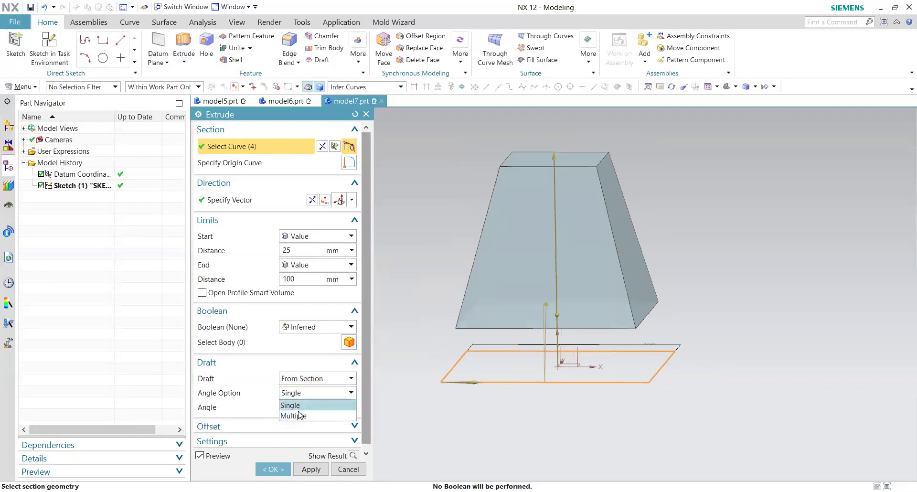
pyautogui.click(304, 415)
pyautogui.moveTo(568, 418)
pyautogui.mouseDown(button='middle')
pyautogui.moveTo(576, 421)
pyautogui.moveTo(563, 408)
pyautogui.mouseUp(button='middle')
pyautogui.scroll(-1, 306, 417)
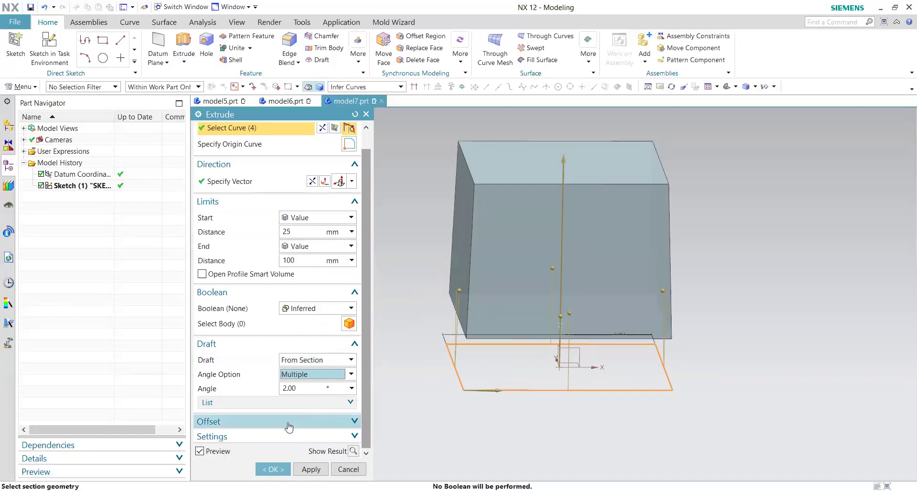
pyautogui.click(233, 404)
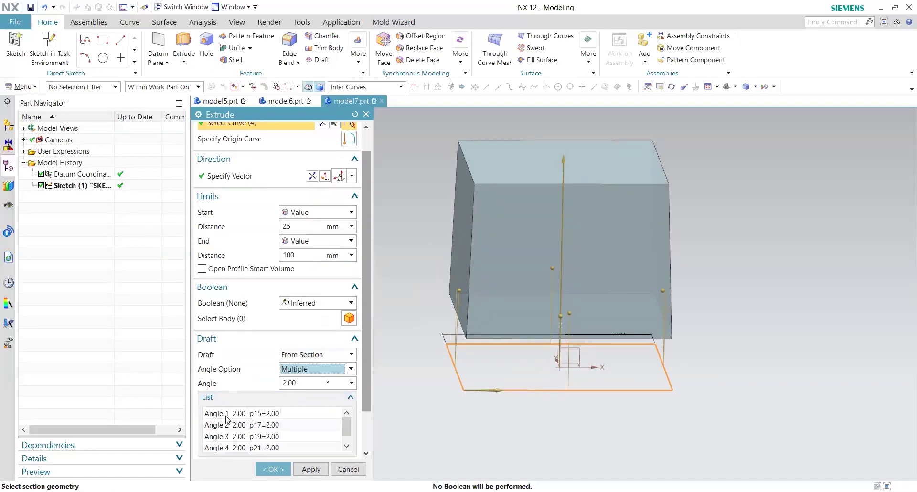
# Select Angle 1 through Angle 4 one after another to identify which side of the solid each controls.
pyautogui.click(222, 415)
pyautogui.moveTo(577, 403); pyautogui.dragTo(512, 316, button='middle')
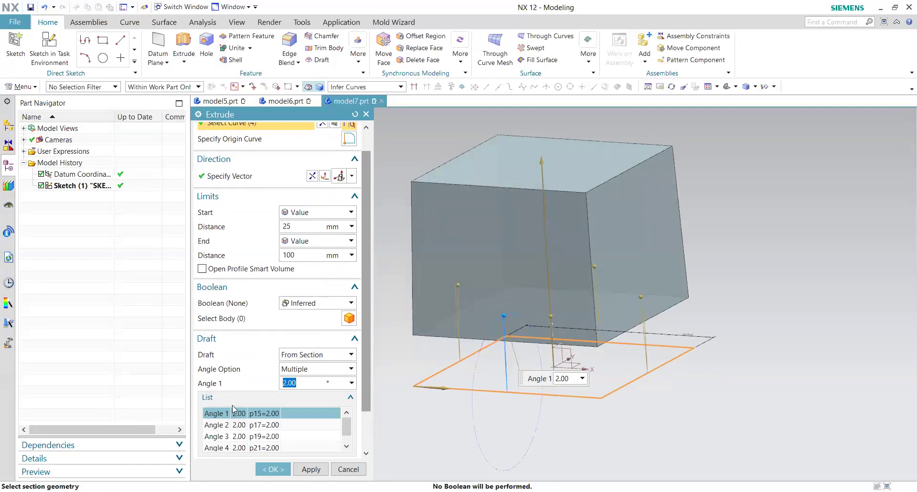
pyautogui.click(227, 425)
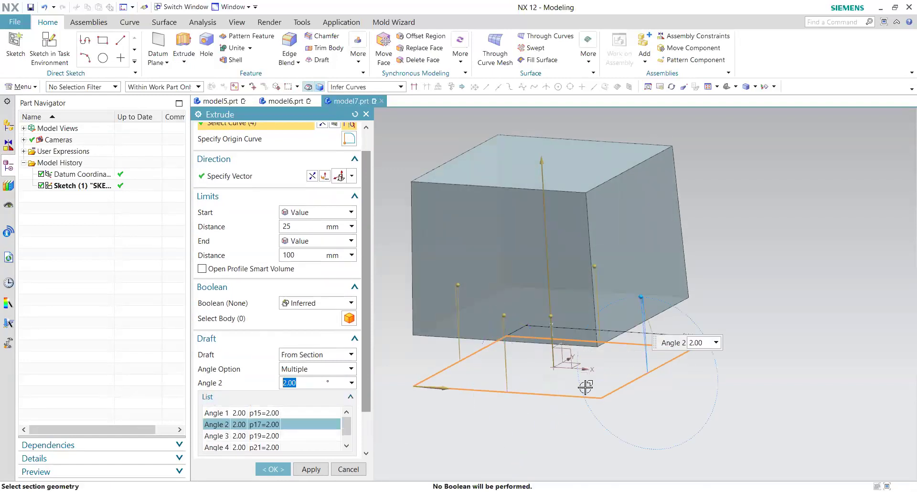
pyautogui.click(264, 438)
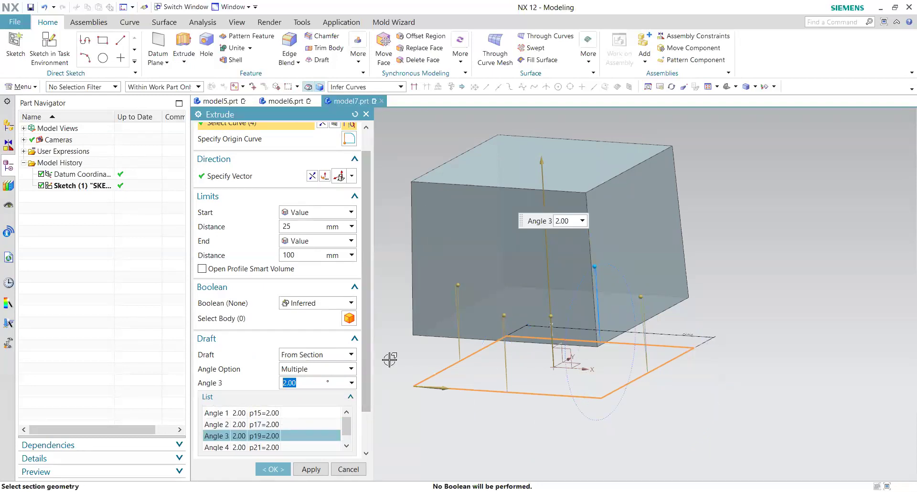
pyautogui.click(261, 447)
pyautogui.scroll(-2, 609, 286)
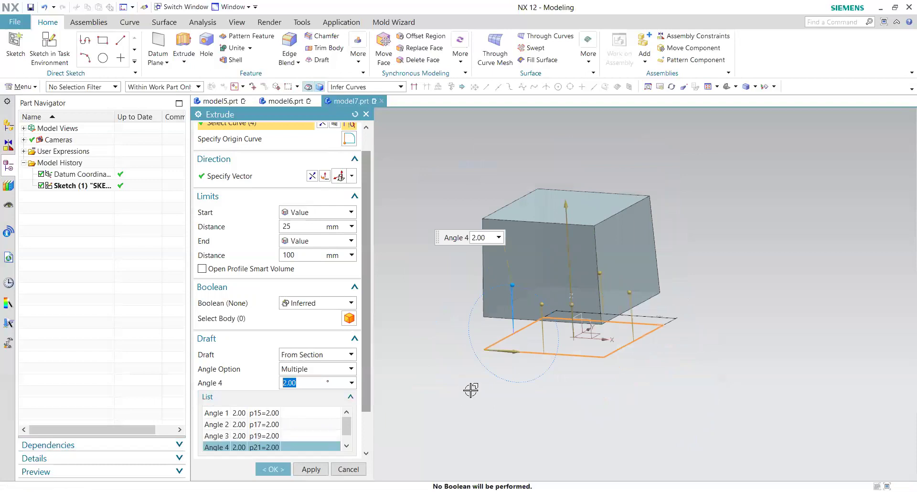
# Set draft Angle 1 to 10° and Angle 2 to -10°, and inspect the differently sloped sides.
pyautogui.click(249, 414)
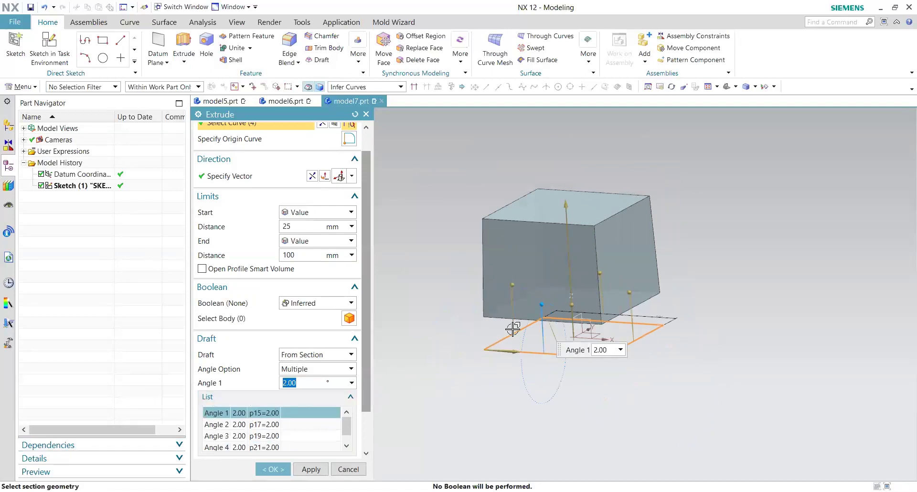
pyautogui.click(286, 383)
pyautogui.write('10')
pyautogui.press('Return')
pyautogui.moveTo(690, 339); pyautogui.dragTo(659, 340, button='middle')
pyautogui.click(234, 425)
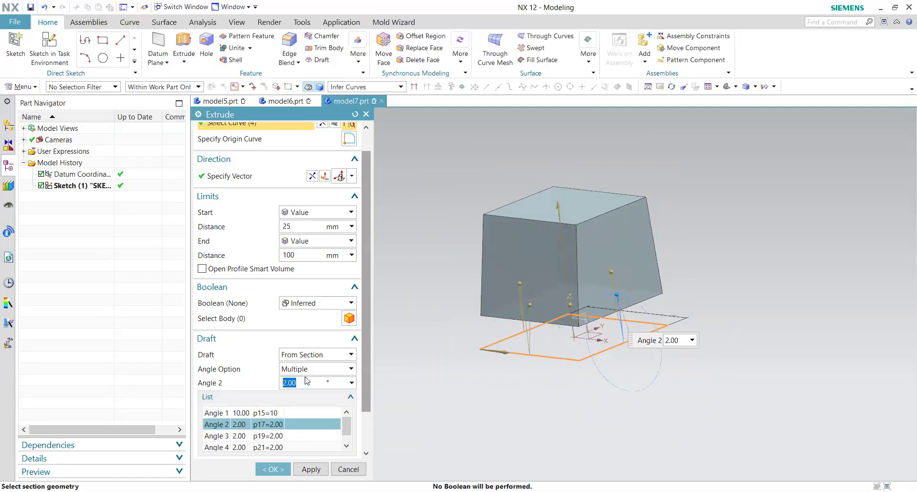
pyautogui.write('-10')
pyautogui.press('Return')
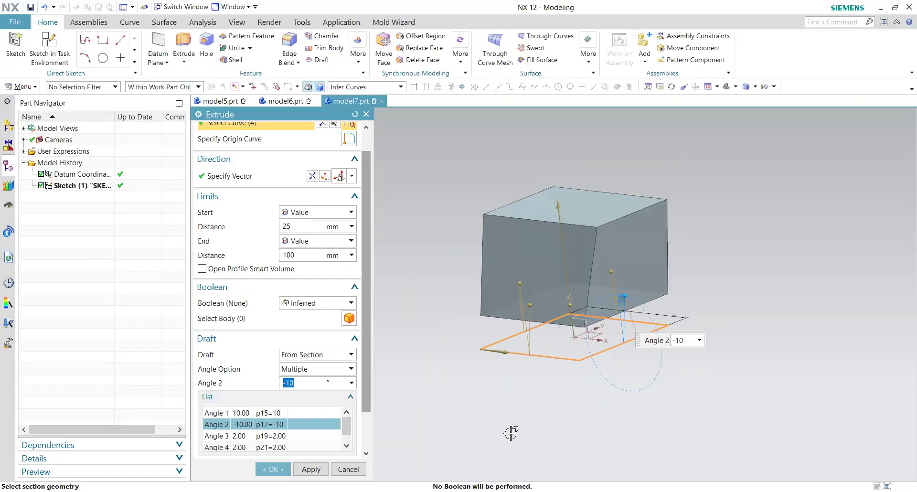
pyautogui.moveTo(593, 414); pyautogui.dragTo(491, 401, button='middle')
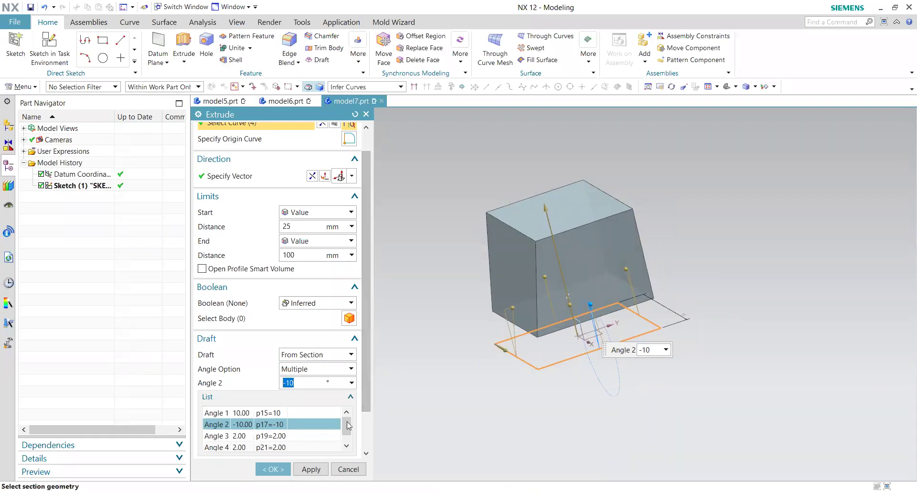
# Adjust the draft handles in the model to set Angle 3 to -12° and Angle 4 to -16°.
pyautogui.moveTo(626, 268); pyautogui.dragTo(580, 349)
pyautogui.moveTo(628, 351); pyautogui.dragTo(506, 271, button='middle')
pyautogui.moveTo(485, 277); pyautogui.dragTo(501, 279)
pyautogui.moveTo(571, 386)
pyautogui.mouseDown(button='middle')
pyautogui.moveTo(581, 365)
pyautogui.moveTo(581, 378)
pyautogui.mouseUp(button='middle')
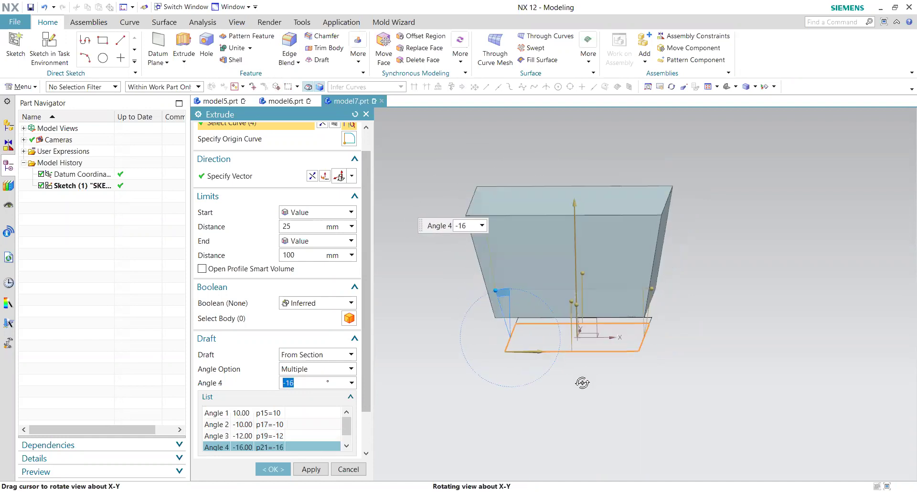
# Review the draft options, reset the Extrude settings and reselect the square as the section using the Connected Curves rule.
pyautogui.click(320, 369)
pyautogui.click(323, 356)
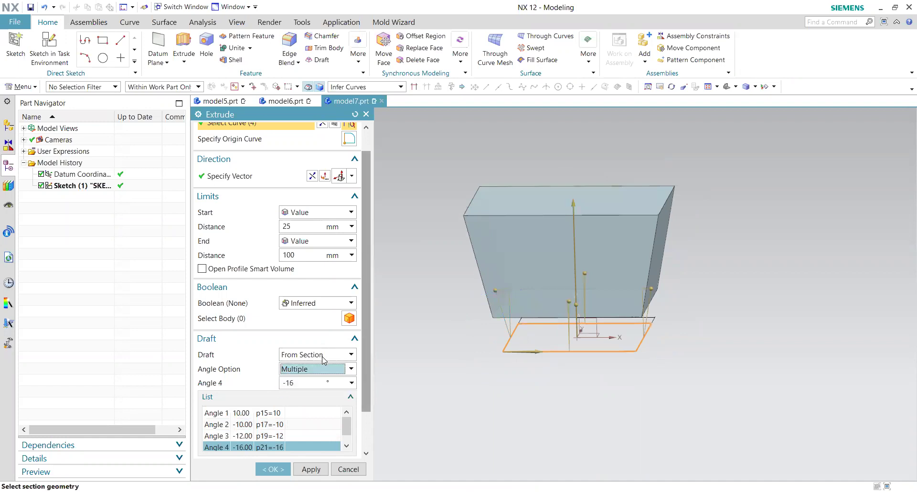
pyautogui.click(333, 358)
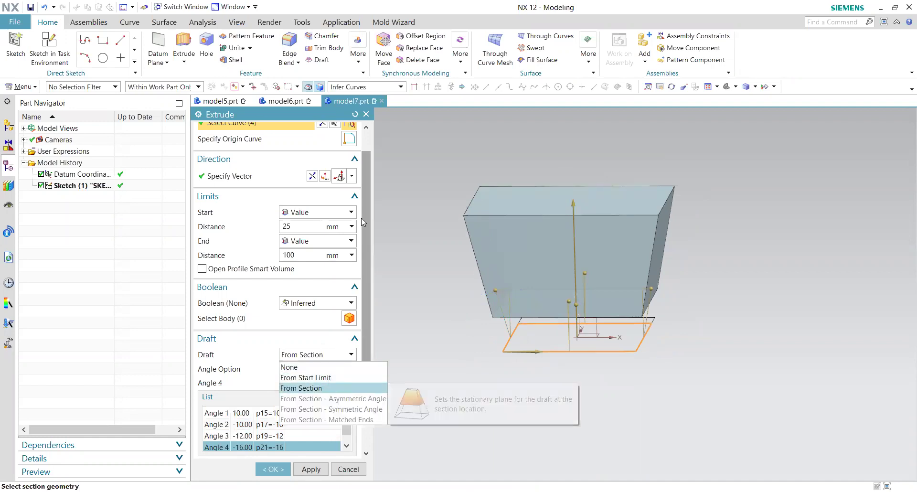
pyautogui.click(355, 115)
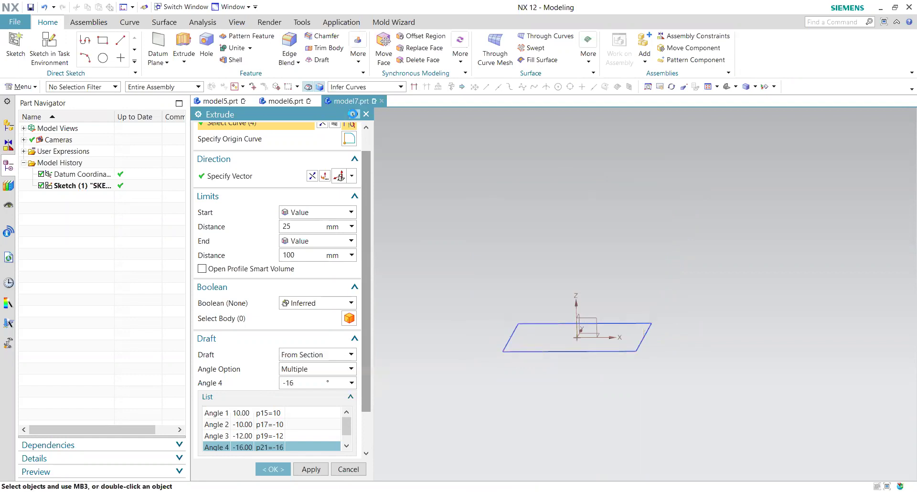
pyautogui.click(381, 87)
pyautogui.click(391, 111)
pyautogui.click(553, 352)
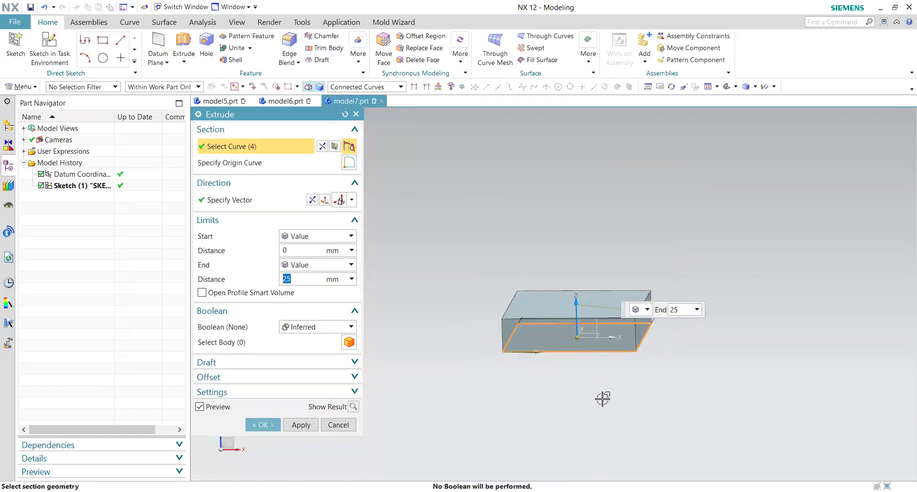
# Raise the extrusion's end limit in a front view and set its end distance to 80 mm.
pyautogui.press('F8')
pyautogui.moveTo(578, 289); pyautogui.dragTo(575, 206)
pyautogui.click(307, 281)
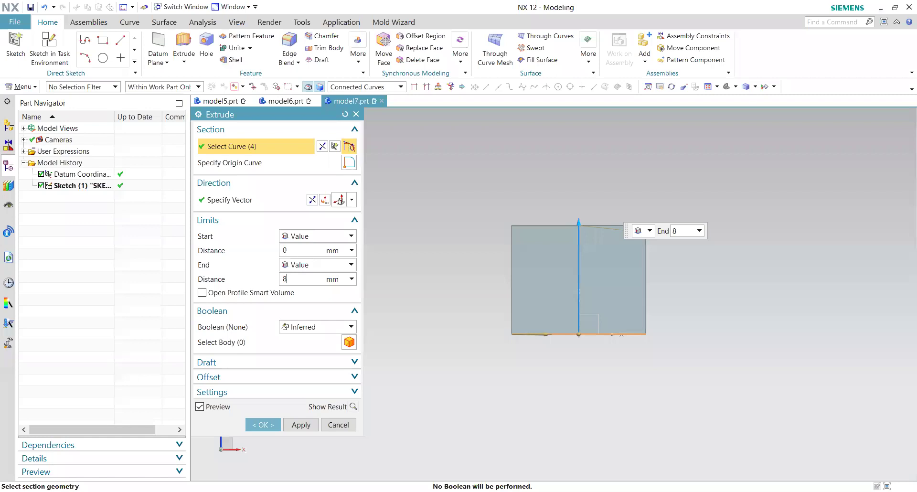
pyautogui.write('80')
pyautogui.press('Return')
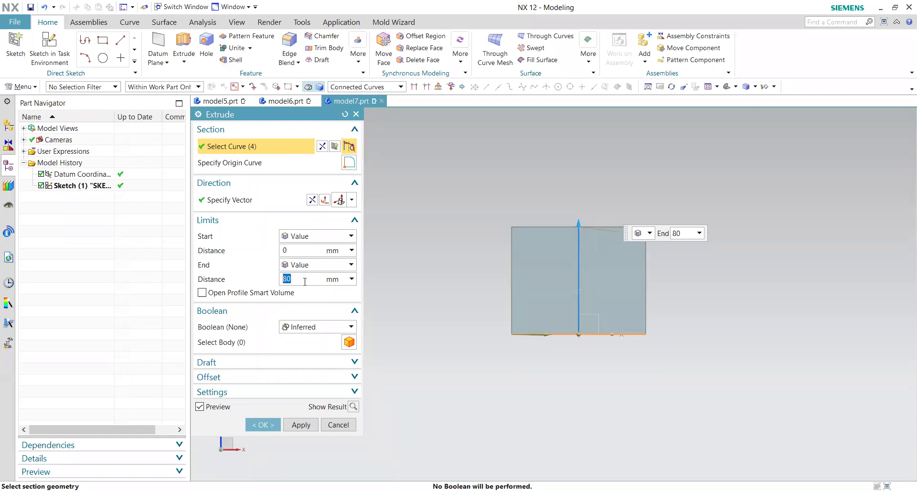
# Expand the draft settings and review which draft types are available with the Value limits.
pyautogui.click(296, 362)
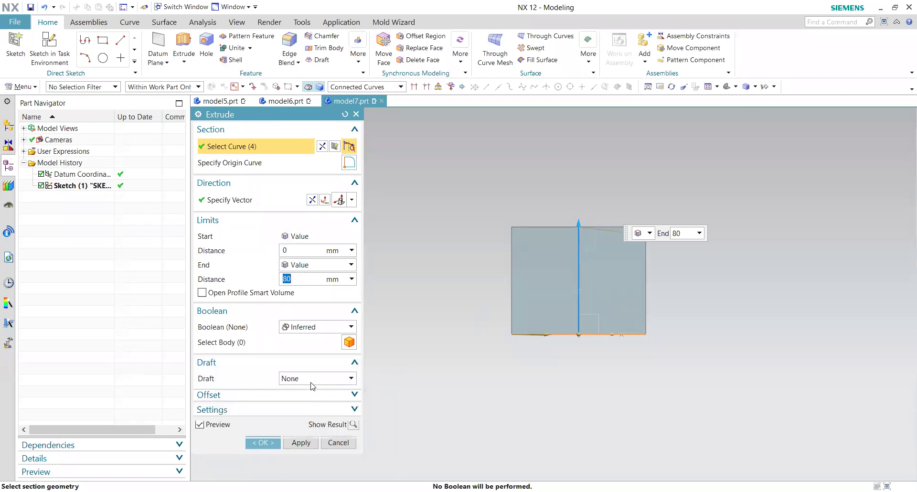
pyautogui.click(317, 378)
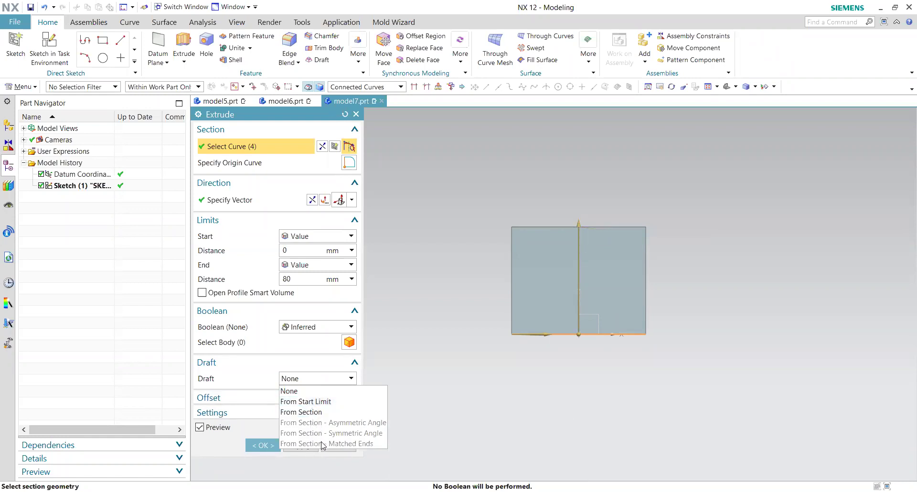
pyautogui.click(296, 365)
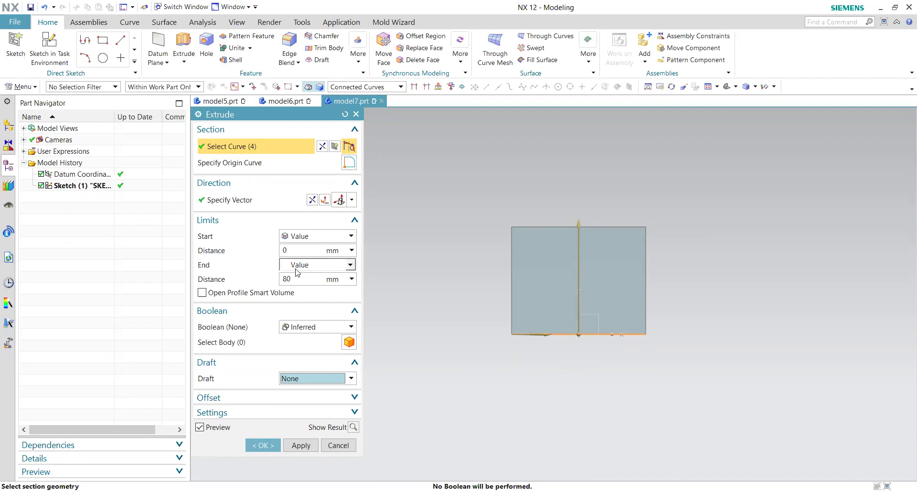
# Change the limits to Symmetric Value with a 50 mm distance and create the extrusion without draft.
pyautogui.click(284, 250)
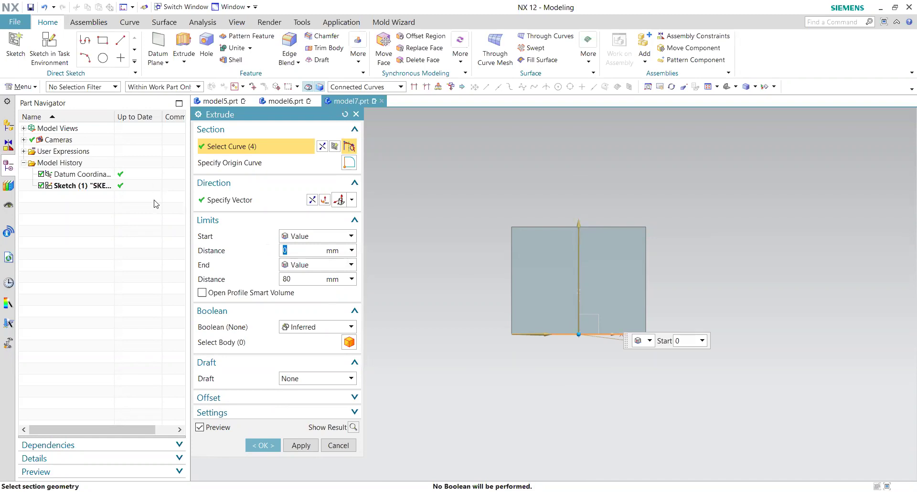
pyautogui.click(293, 237)
pyautogui.click(305, 248)
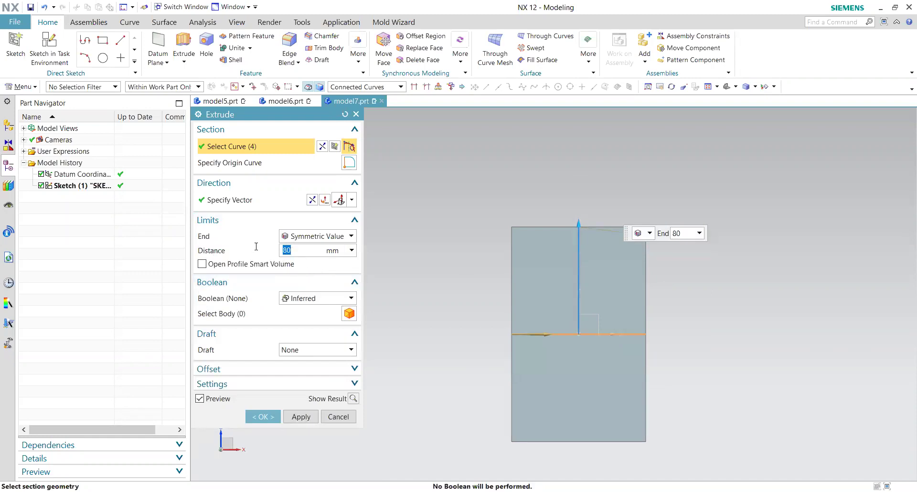
pyautogui.write('50')
pyautogui.press('Return')
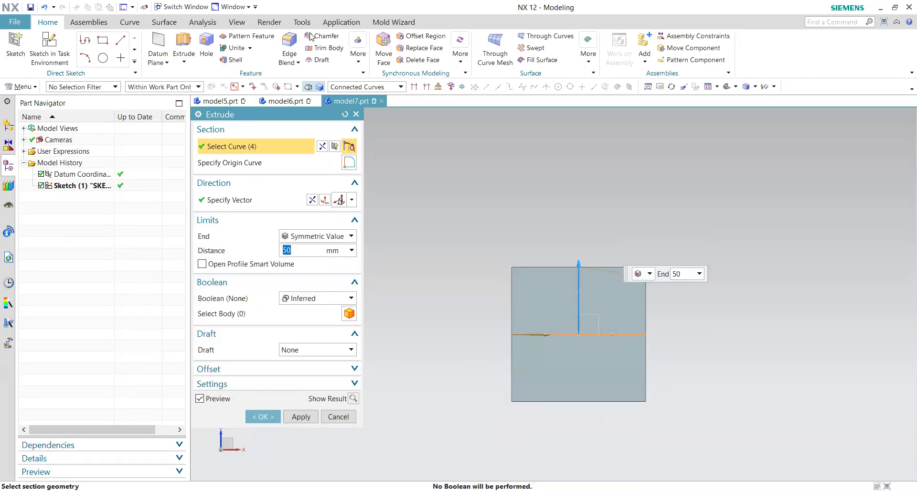
pyautogui.click(302, 353)
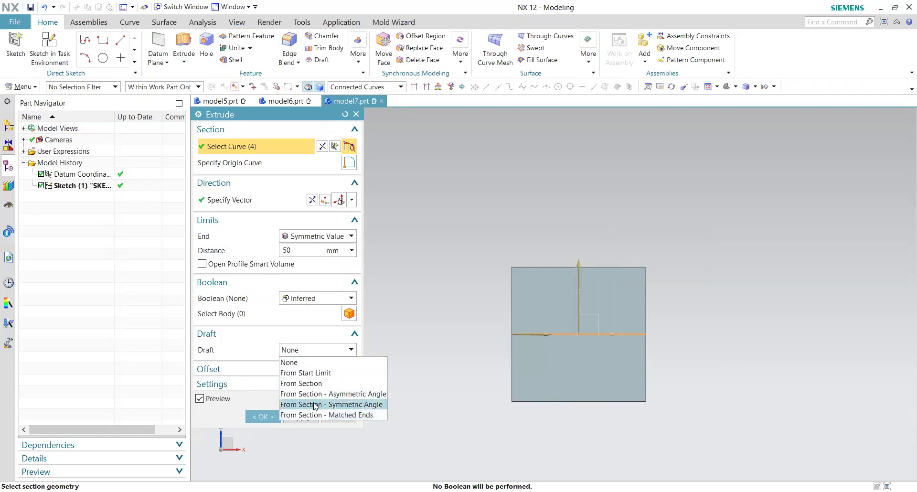
pyautogui.click(713, 393)
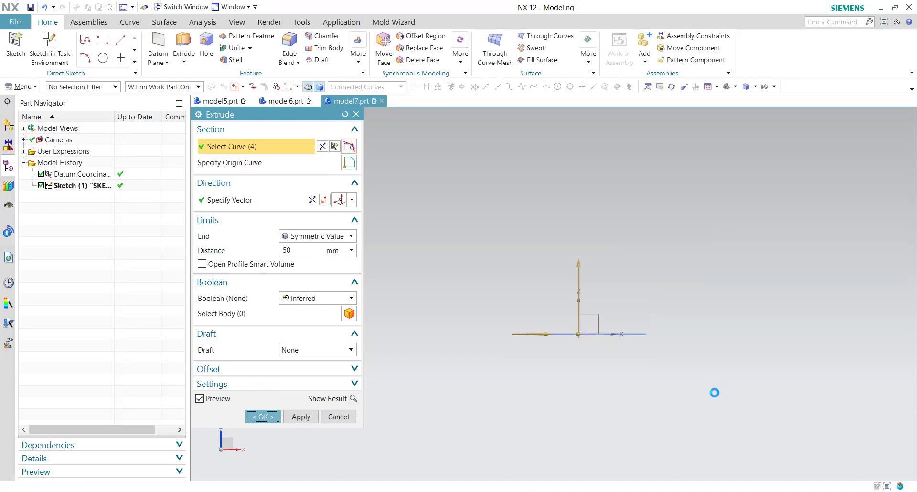
# Reopen the extrusion using Edit with Rollback and apply a From Section - Asymmetric Angle draft.
pyautogui.rightClick(82, 197)
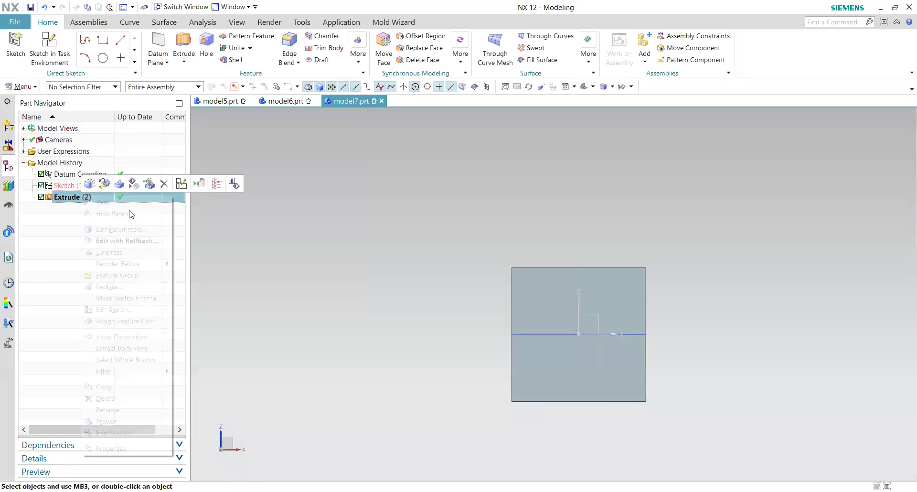
pyautogui.click(133, 241)
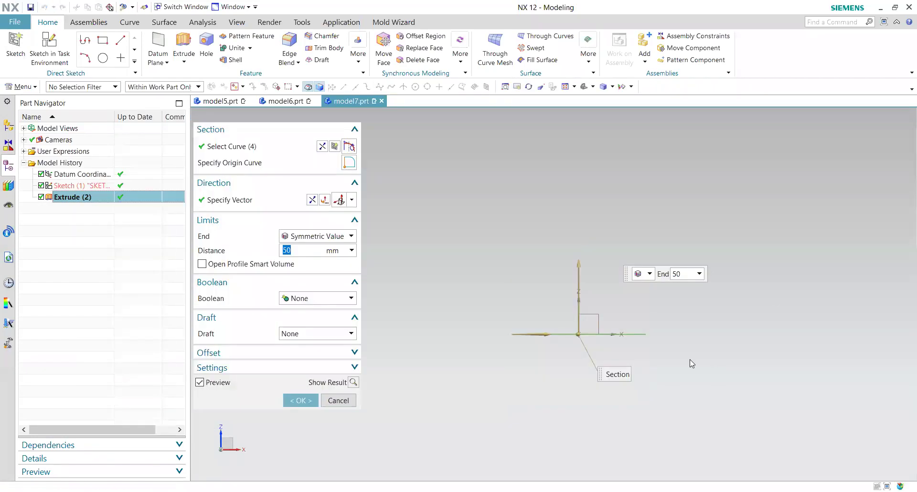
pyautogui.moveTo(658, 363); pyautogui.dragTo(636, 383, button='middle')
pyautogui.click(307, 336)
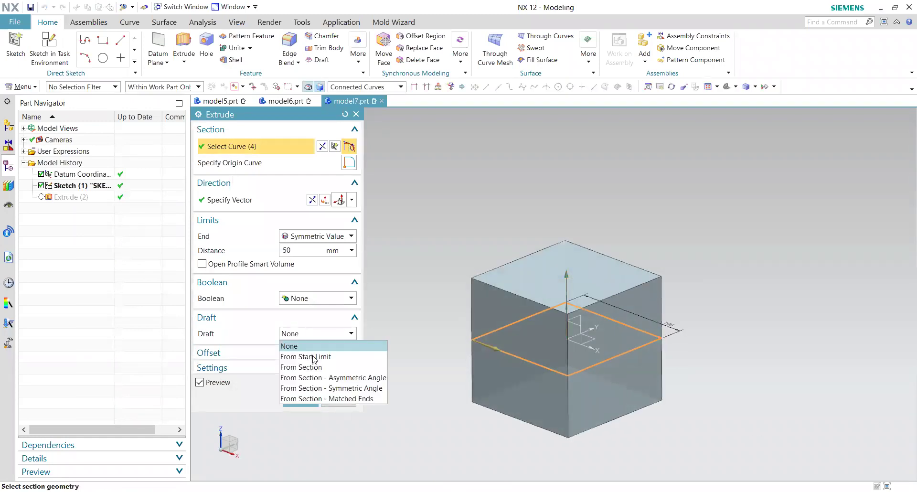
pyautogui.click(337, 377)
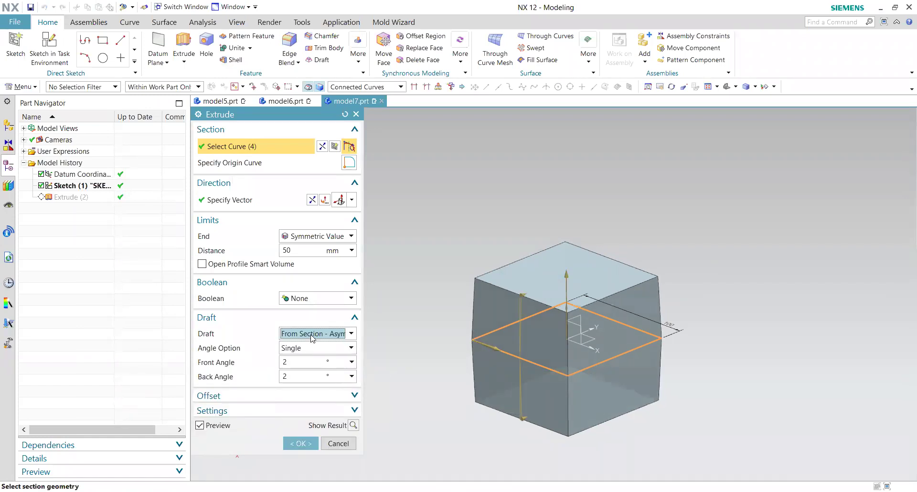
# Switch the draft to From Section - Symmetric Angle and try angles of 10° and -10°.
pyautogui.click(313, 335)
pyautogui.click(336, 388)
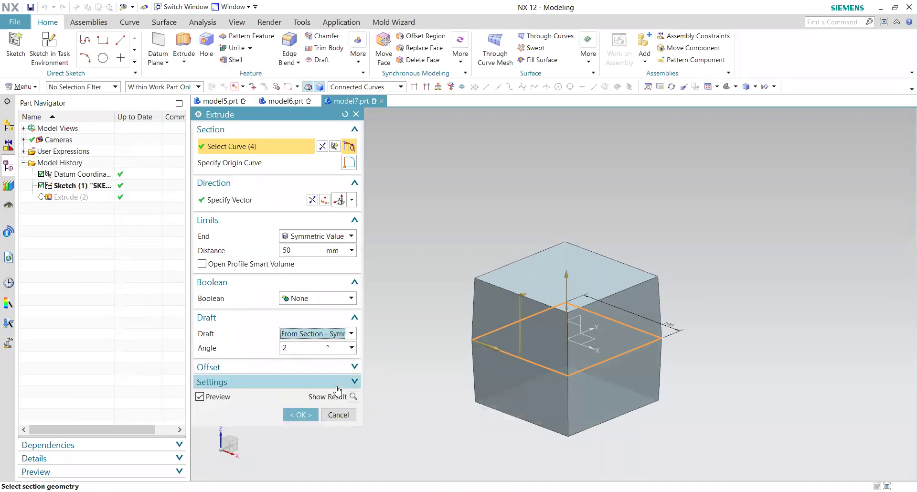
pyautogui.moveTo(675, 426); pyautogui.dragTo(495, 341, button='middle')
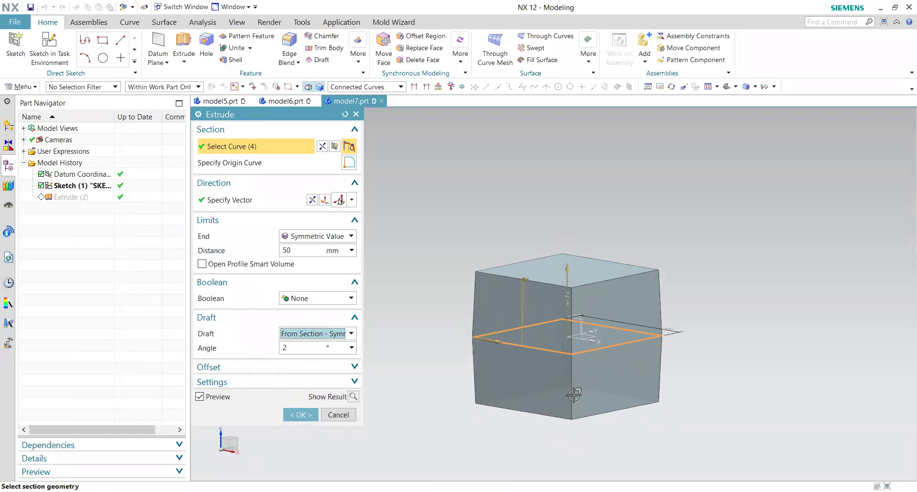
pyautogui.click(291, 347)
pyautogui.write('10')
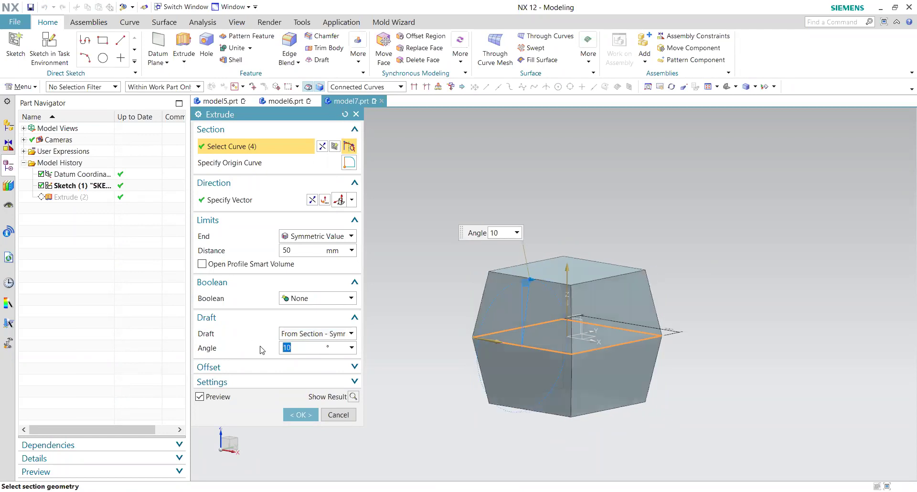
pyautogui.write('-10')
pyautogui.press('Return')
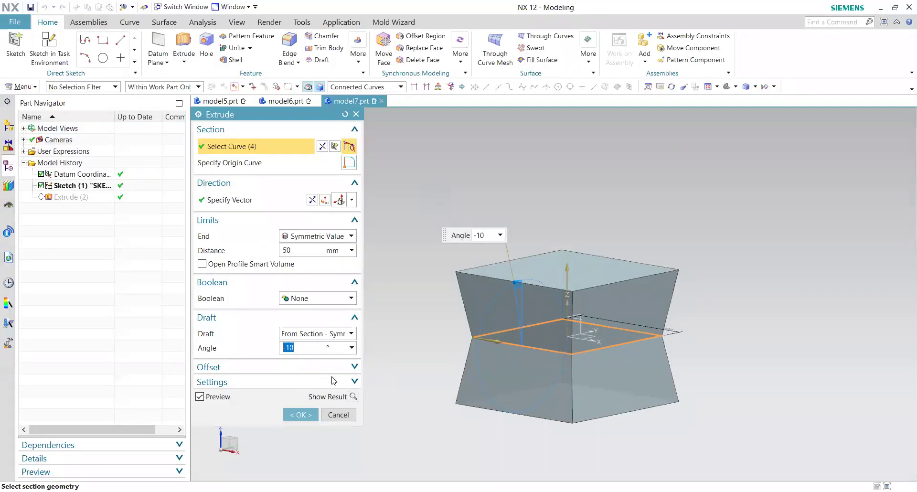
# Return the draft to From Section - Asymmetric Angle and set the front angle to 5°.
pyautogui.hotkey('shift', 'Tab')
pyautogui.press('Up')
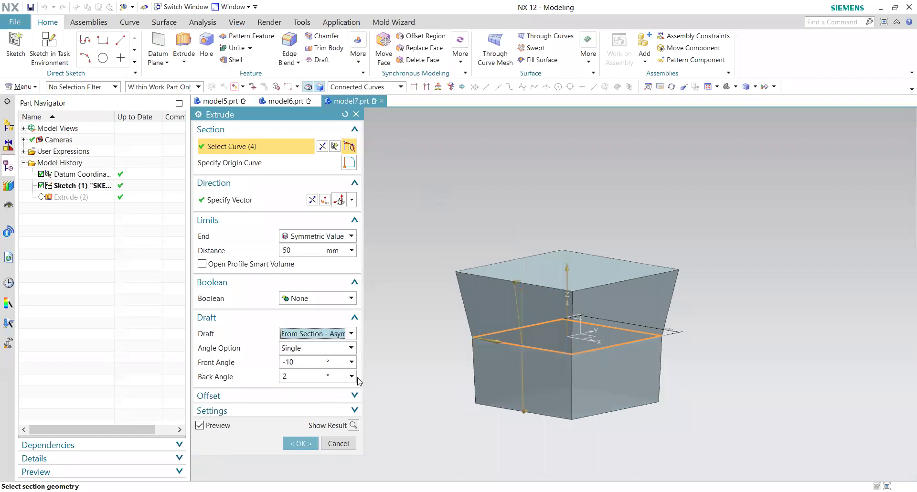
pyautogui.click(301, 361)
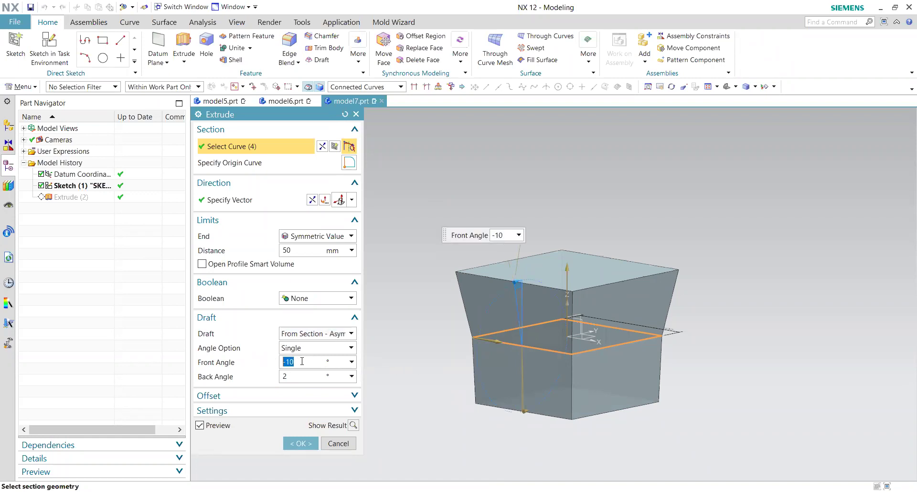
pyautogui.write('5')
pyautogui.press('Return')
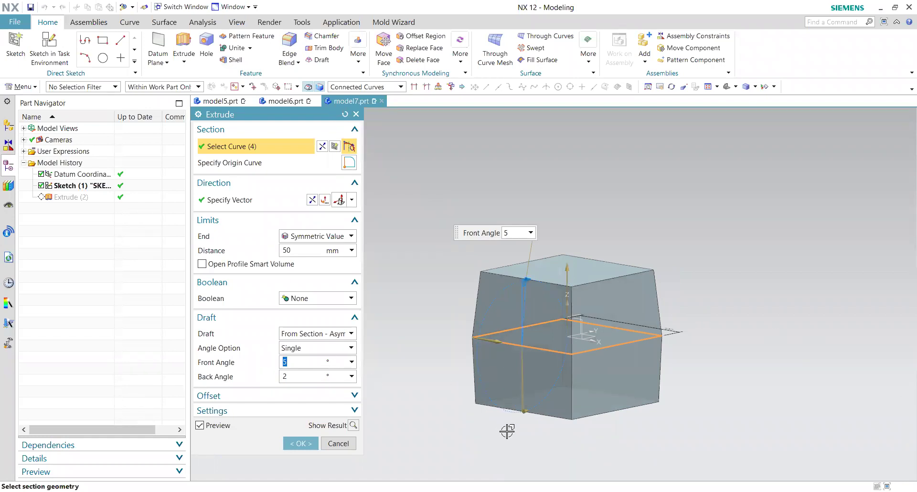
pyautogui.click(282, 376)
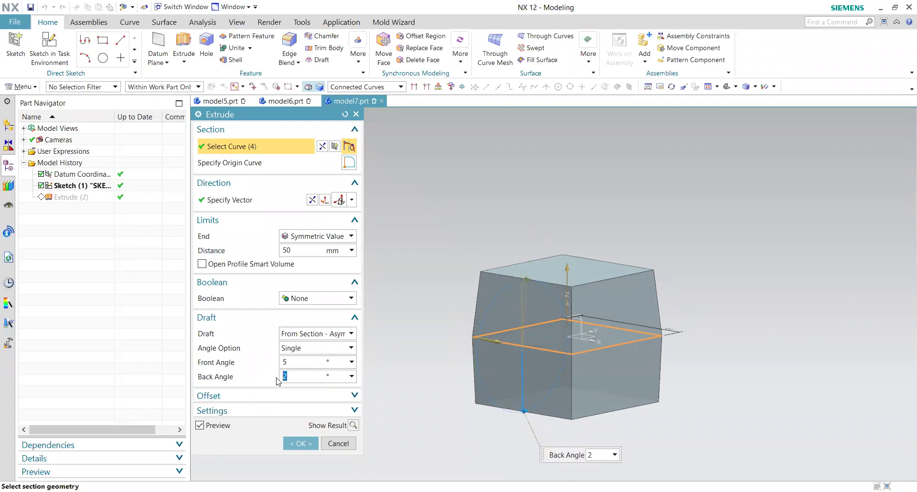
# Increase the front draft angle to 15°.
pyautogui.click(286, 361)
pyautogui.write('10')
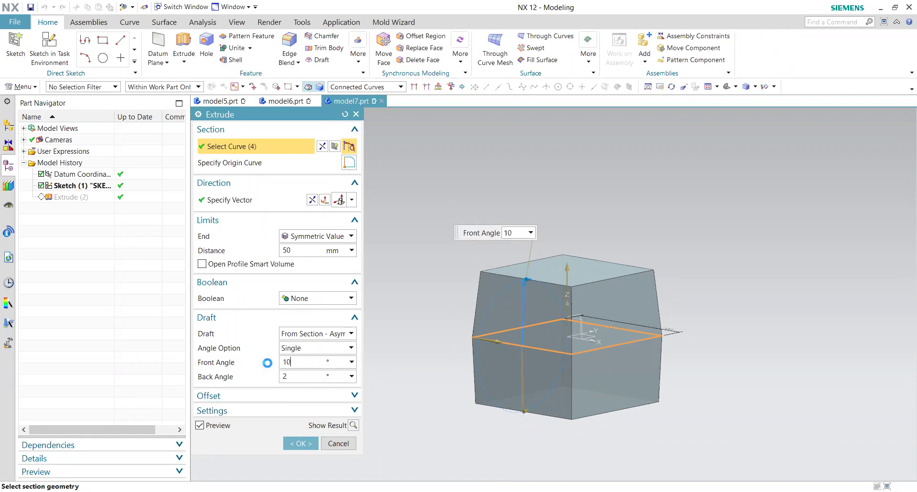
pyautogui.press('BackSpace')
pyautogui.write('5')
pyautogui.press('Return')
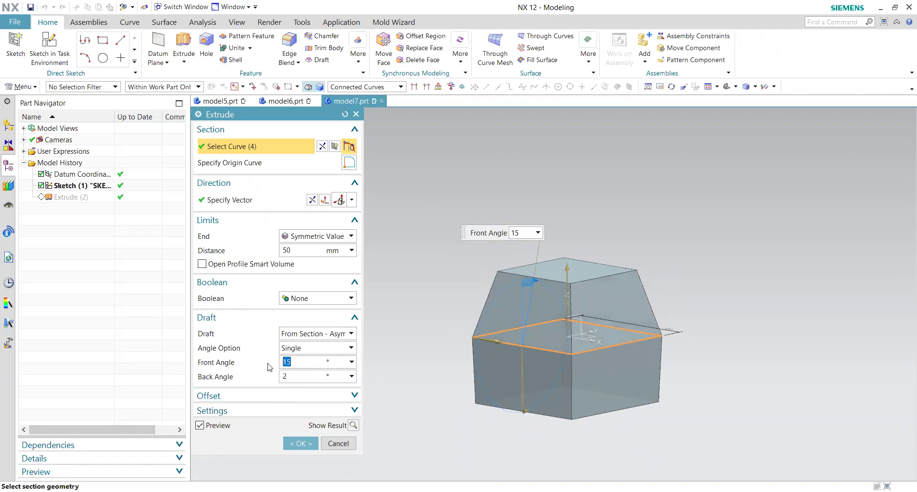
# Try back draft angles of 10° and 20°, ending with a back angle of -5°.
pyautogui.click(298, 376)
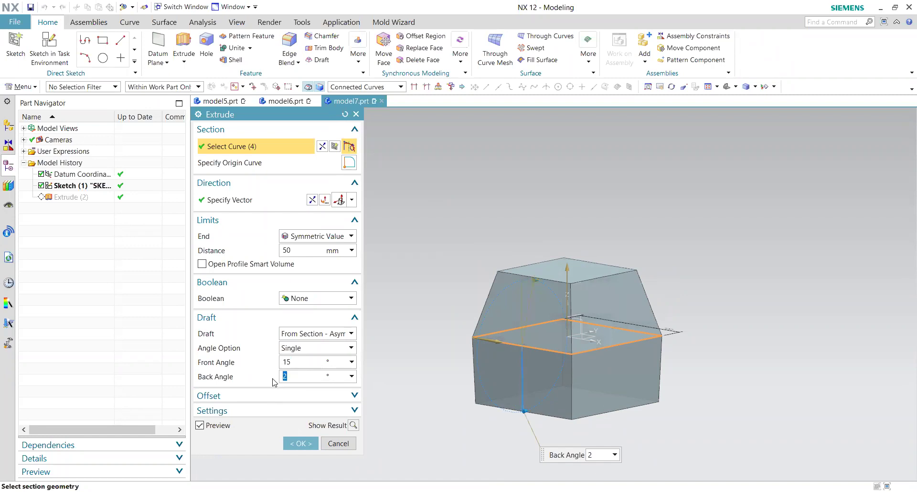
pyautogui.write('10')
pyautogui.press('BackSpace')
pyautogui.press('BackSpace')
pyautogui.write('20')
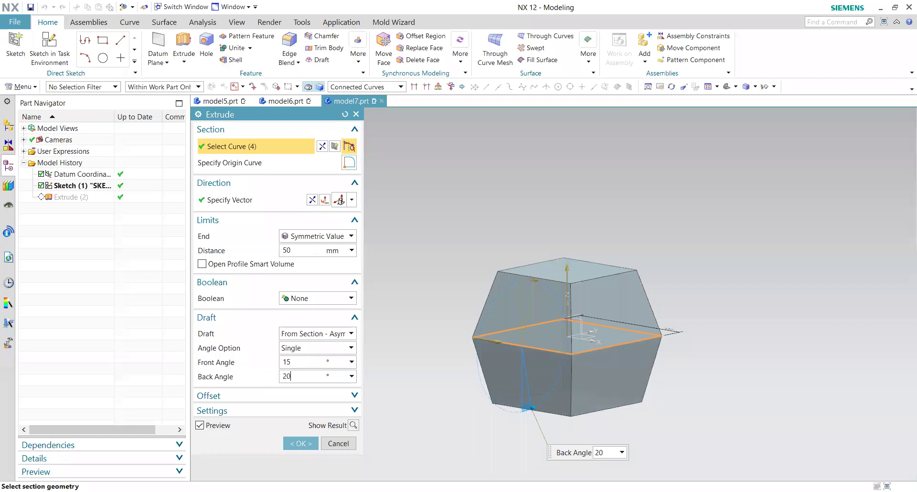
pyautogui.press('Return')
pyautogui.write('-5')
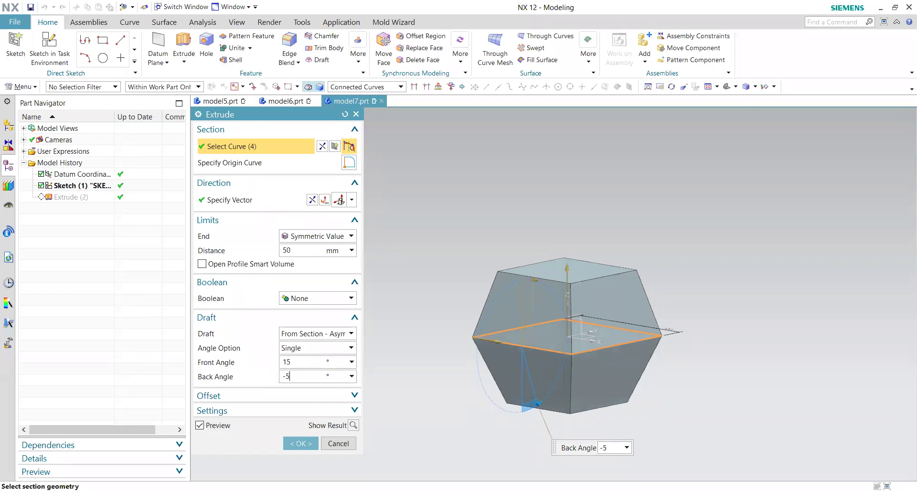
pyautogui.press('Return')
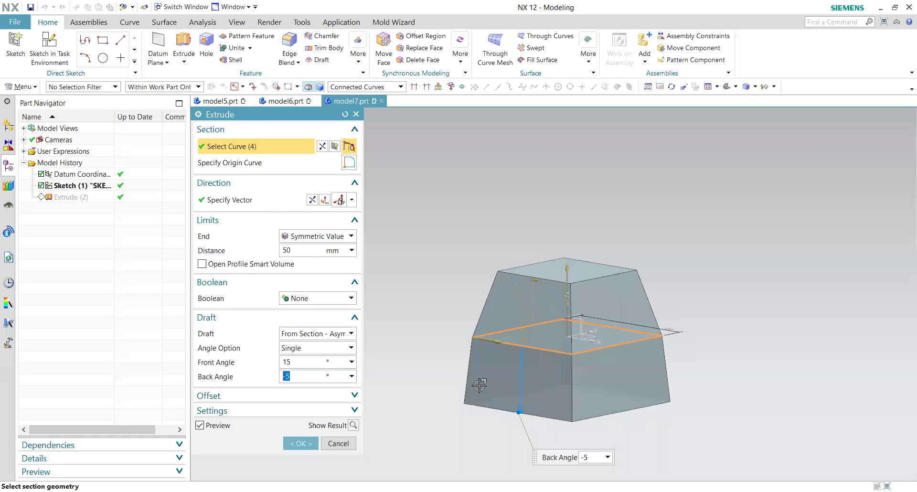
# Change the draft's angle option to Multiple and expand the list of individual front and back angles.
pyautogui.click(314, 351)
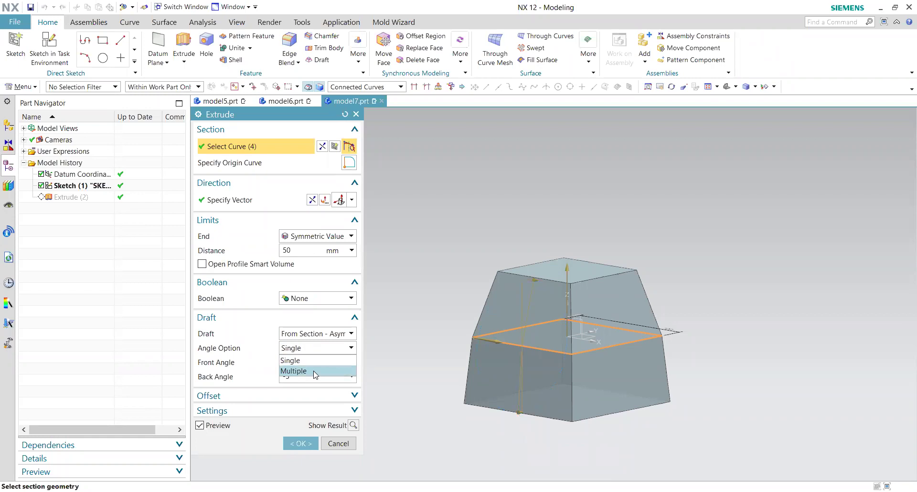
pyautogui.click(315, 371)
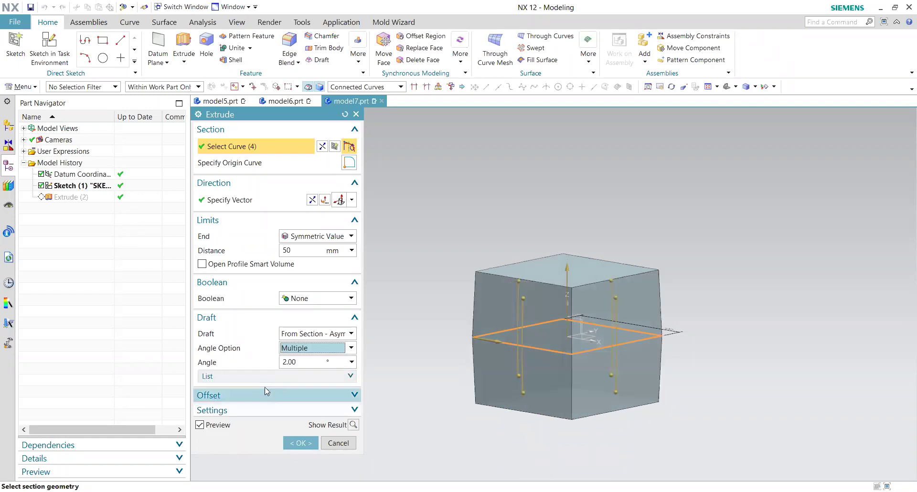
pyautogui.click(258, 377)
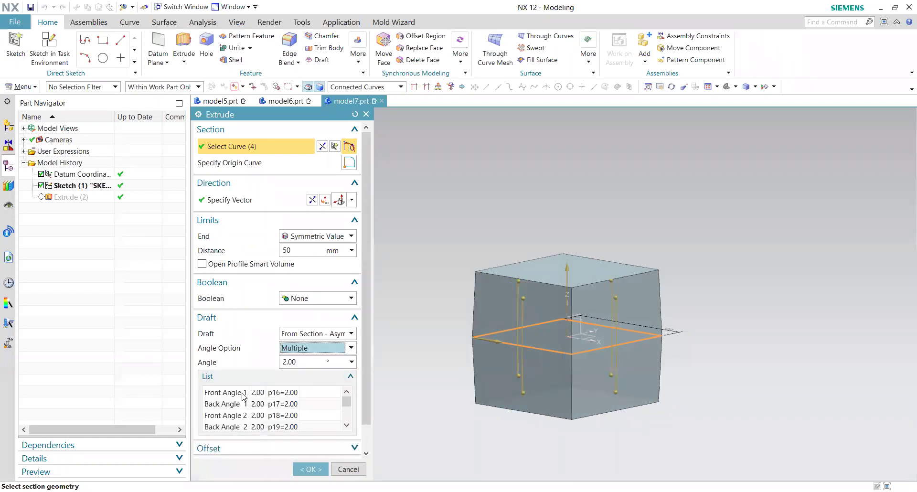
# Go through the angle list, selecting Front Angle 1, Back Angle 1 and Front Angle 2 to identify the faces they control.
pyautogui.click(242, 394)
pyautogui.click(237, 405)
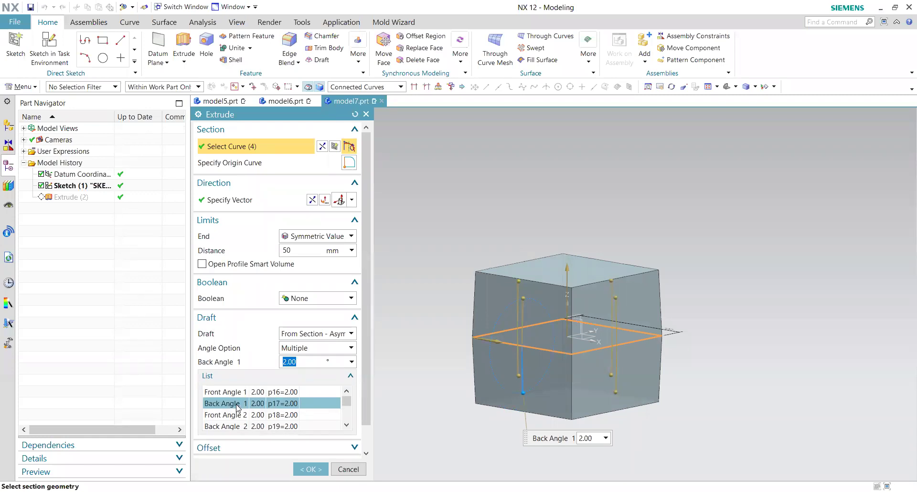
pyautogui.scroll(-2, 260, 406)
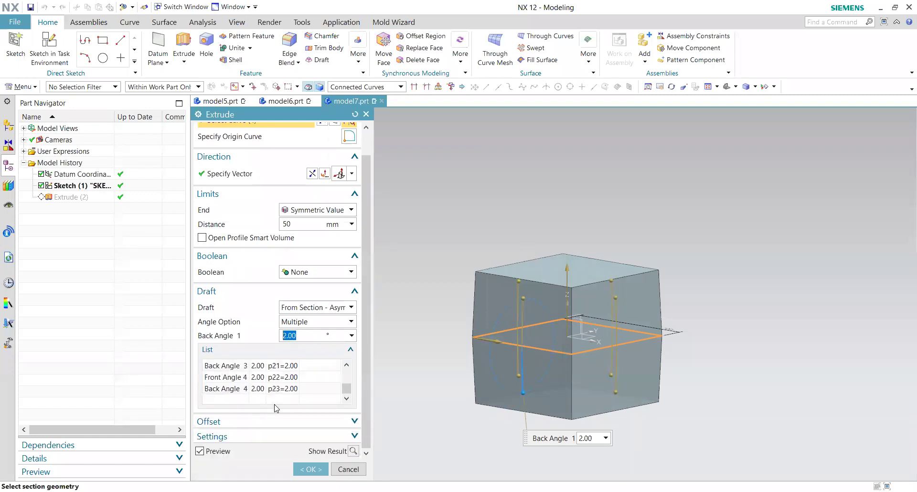
pyautogui.scroll(3, 259, 407)
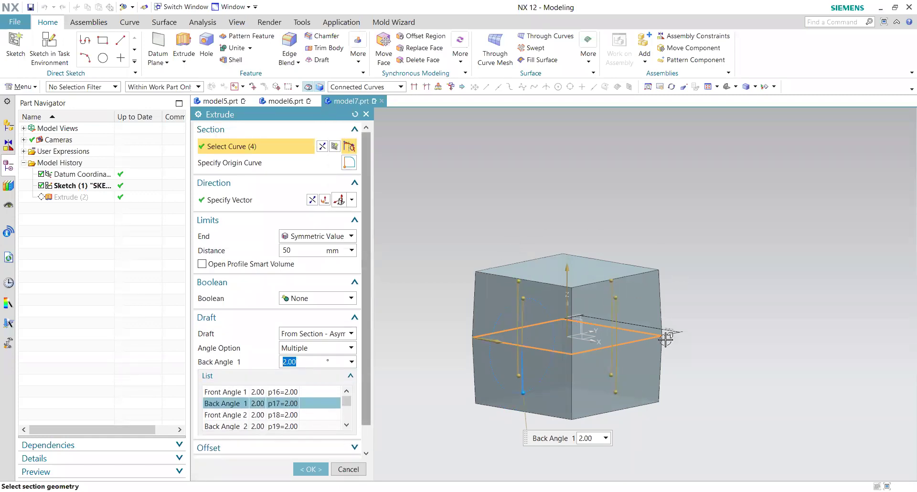
pyautogui.click(241, 415)
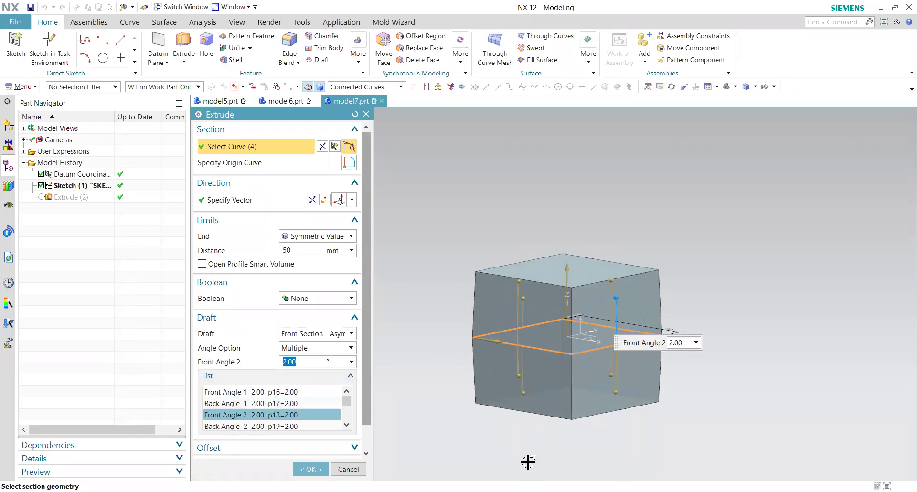
# Set Front Angle 1 to 14° and Back Angle 1 to 19° using the draft handles on the first side face.
pyautogui.moveTo(514, 425); pyautogui.dragTo(499, 297, button='middle')
pyautogui.moveTo(505, 299)
pyautogui.mouseDown()
pyautogui.moveTo(523, 301)
pyautogui.moveTo(514, 301)
pyautogui.mouseUp()
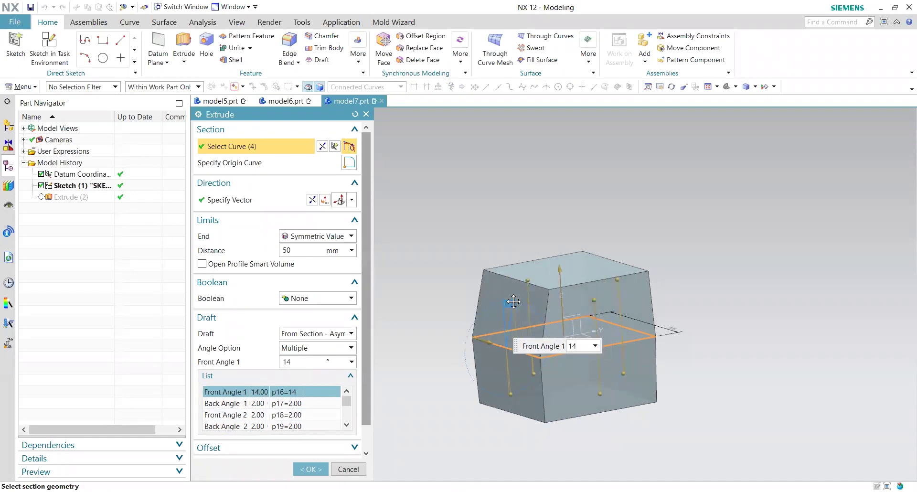
pyautogui.moveTo(508, 400); pyautogui.dragTo(525, 394)
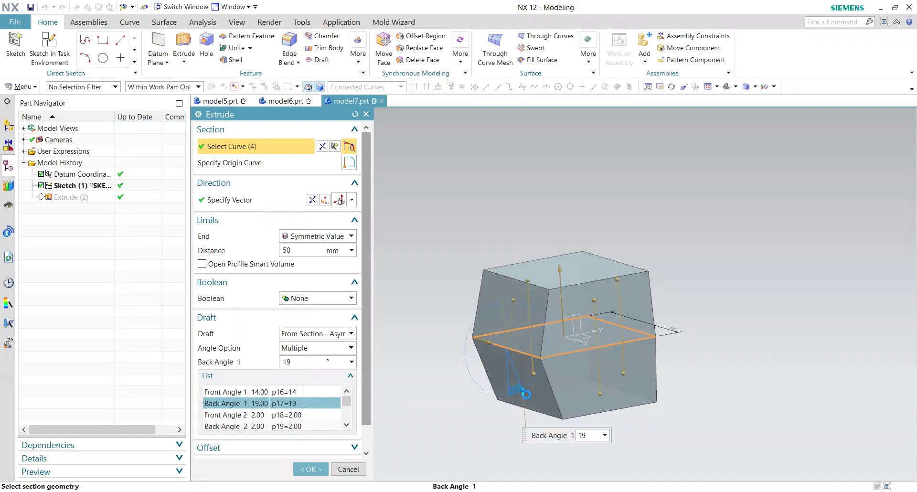
# Set both Front Angle 2 and Back Angle 2 to -5° for the second side of the section.
pyautogui.moveTo(716, 425); pyautogui.dragTo(631, 301, button='middle')
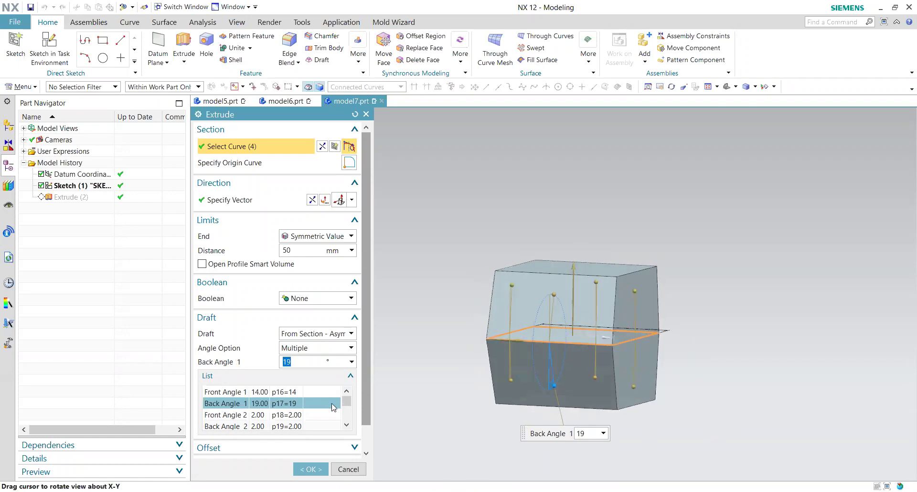
pyautogui.click(277, 415)
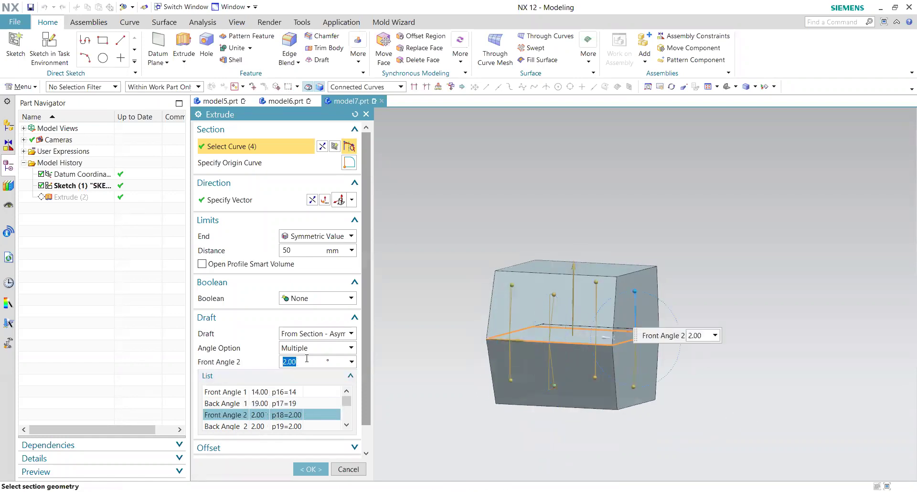
pyautogui.write('-5')
pyautogui.press('Return')
pyautogui.click(261, 425)
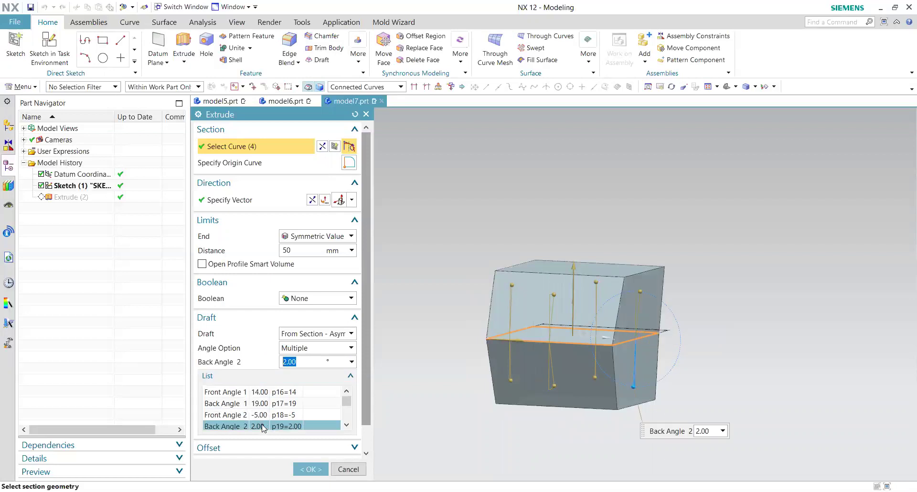
pyautogui.write('-5')
pyautogui.press('Return')
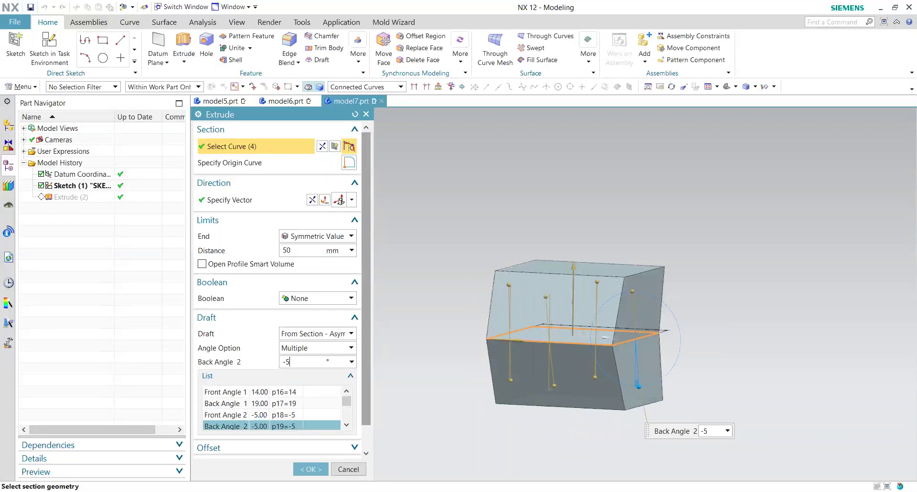
# Adjust the third and fourth sides' drafts with their handles, ending with Back Angle 3 at -26° and Back Angle 4 at 24°.
pyautogui.moveTo(635, 386); pyautogui.dragTo(621, 289, button='middle')
pyautogui.moveTo(640, 286); pyautogui.dragTo(615, 375)
pyautogui.moveTo(659, 365); pyautogui.dragTo(624, 286, button='middle')
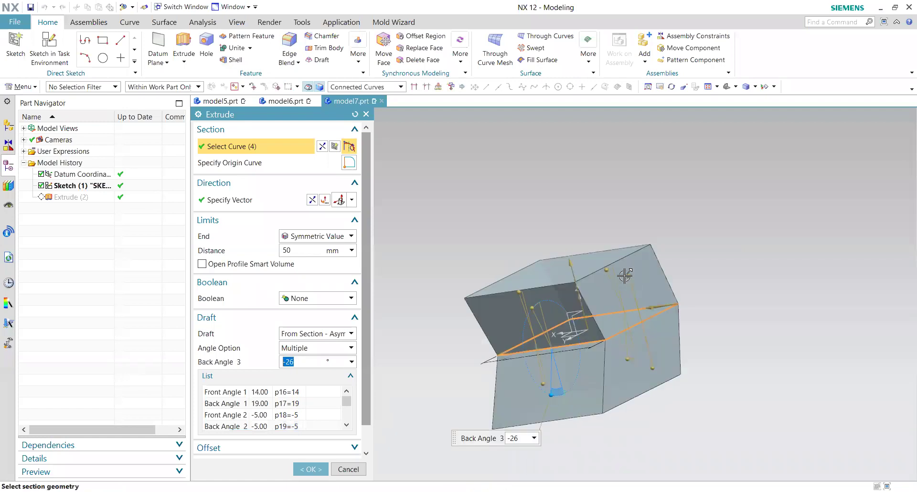
pyautogui.click(637, 282)
pyautogui.moveTo(655, 365); pyautogui.dragTo(639, 364)
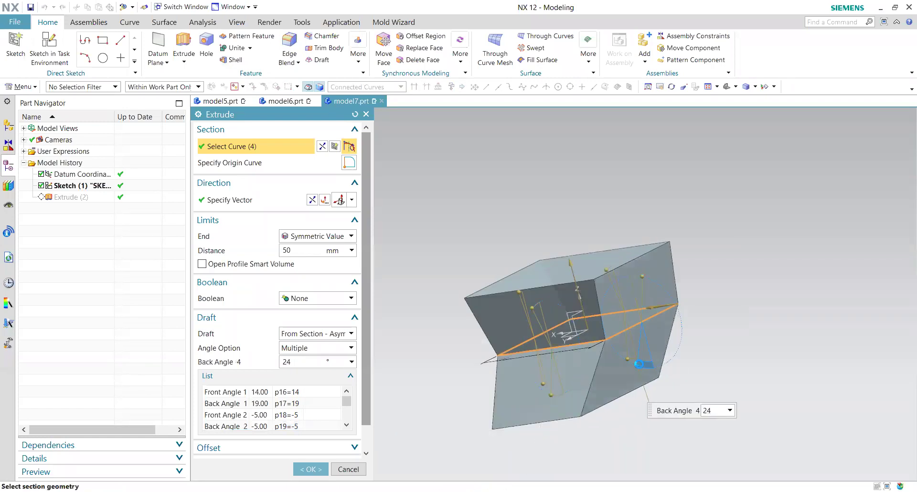
# Try the From Section - Symmetric Angle draft on the extrusion and cancel the feature edit.
pyautogui.click(319, 333)
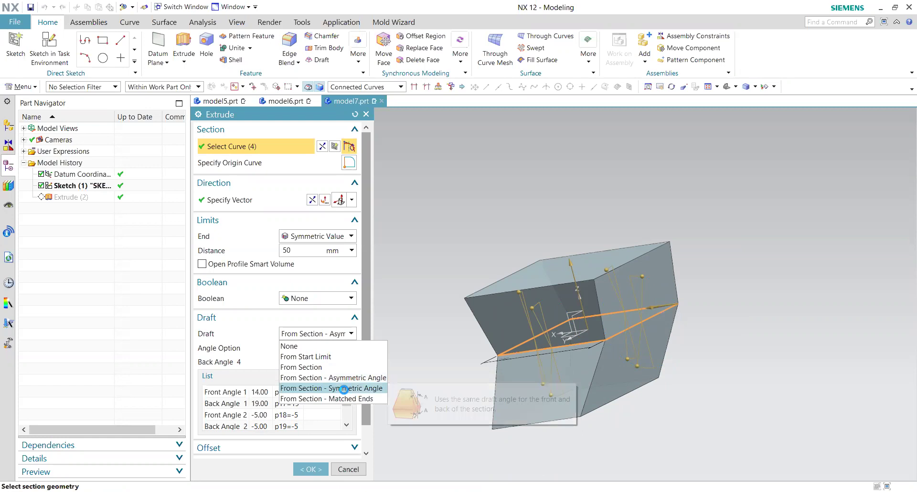
pyautogui.click(345, 389)
pyautogui.moveTo(664, 397); pyautogui.dragTo(721, 382, button='middle')
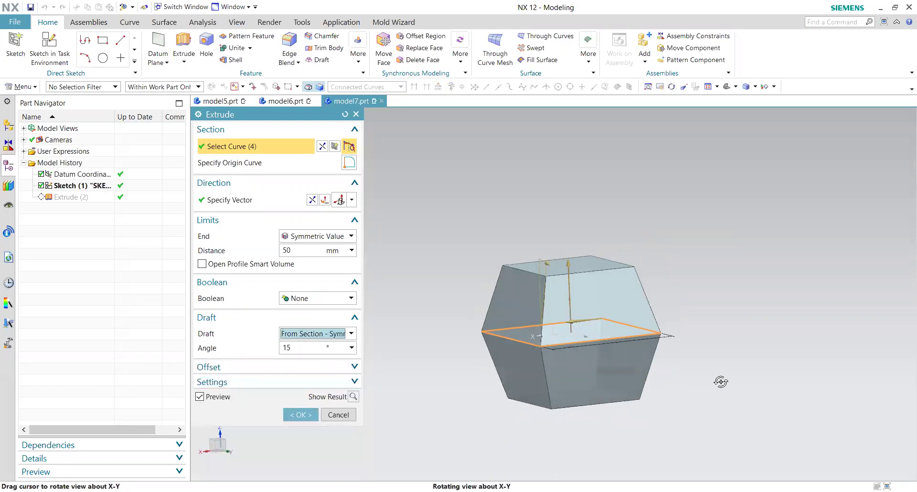
pyautogui.click(319, 334)
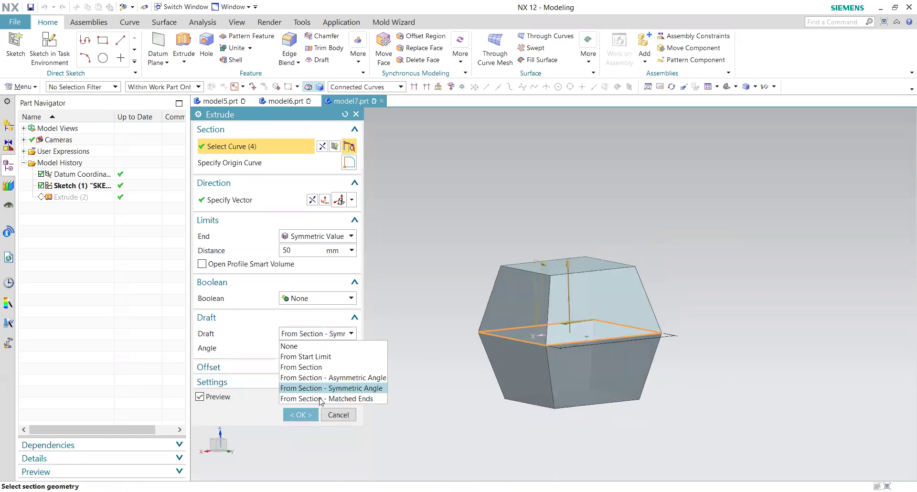
pyautogui.click(254, 322)
pyautogui.click(344, 415)
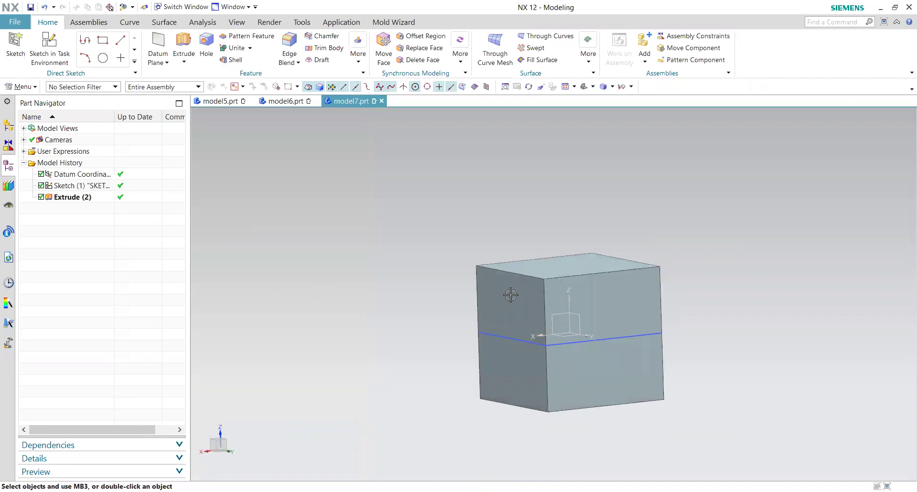
# Reopen the extrude with rollback and change its limits to Value, with start -30 mm and end 50 mm.
pyautogui.rightClick(557, 295)
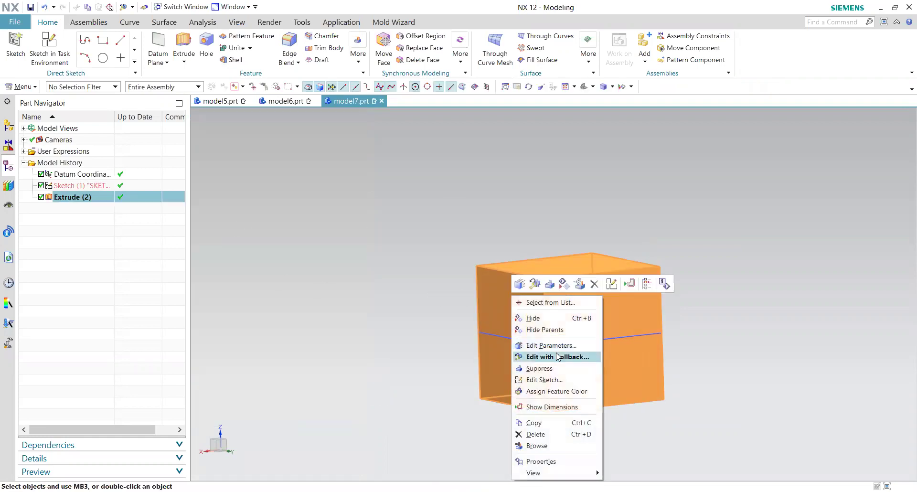
pyautogui.click(558, 357)
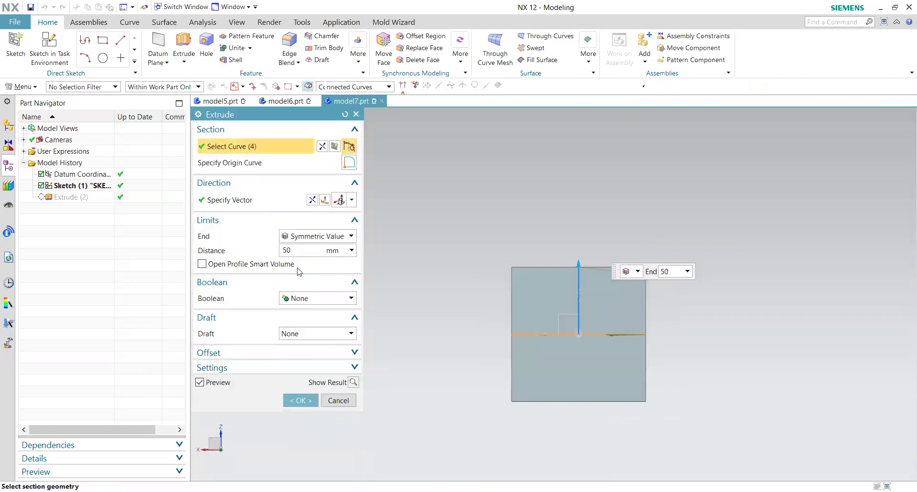
pyautogui.scroll(1, 315, 237)
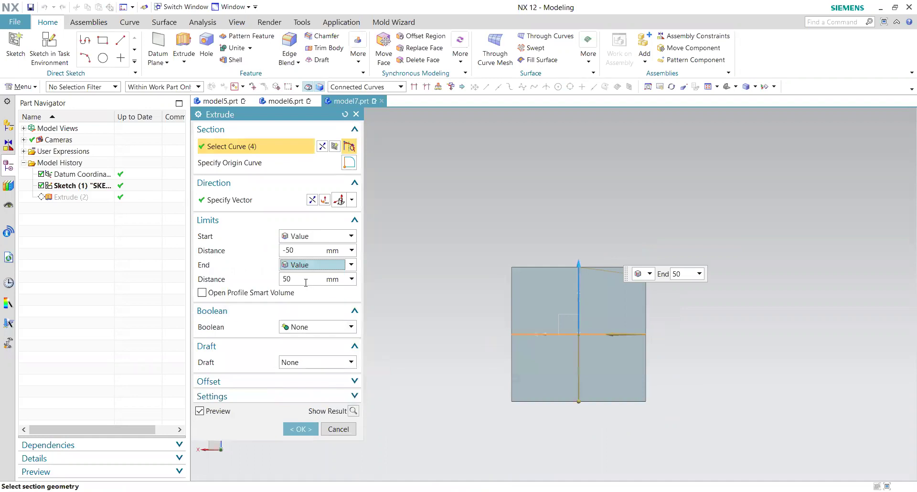
pyautogui.doubleClick(303, 246)
pyautogui.press('BackSpace')
pyautogui.write('30')
pyautogui.press('Return')
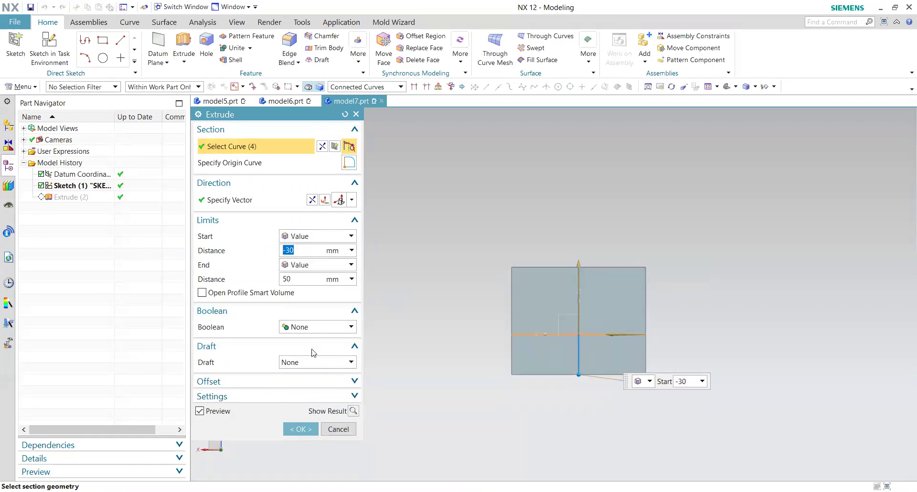
# Apply a From Section - Asymmetric Angle draft with front and back angles of 10°.
pyautogui.click(307, 364)
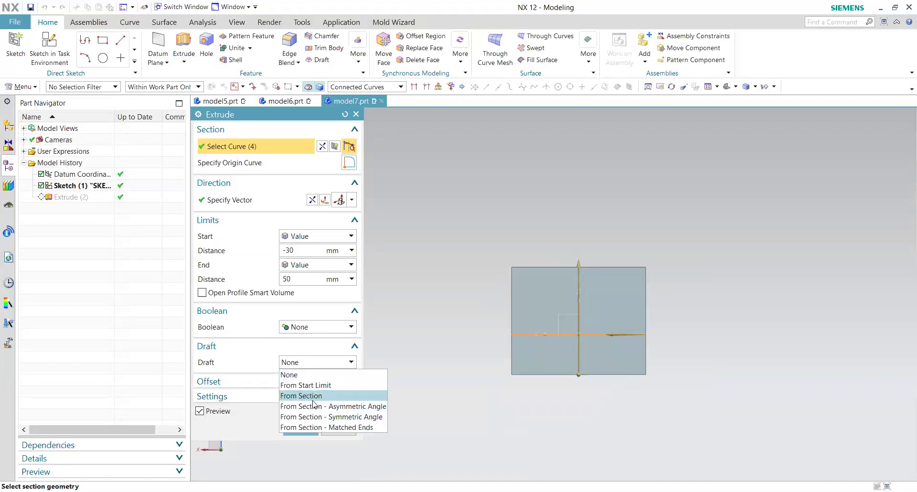
pyautogui.click(313, 405)
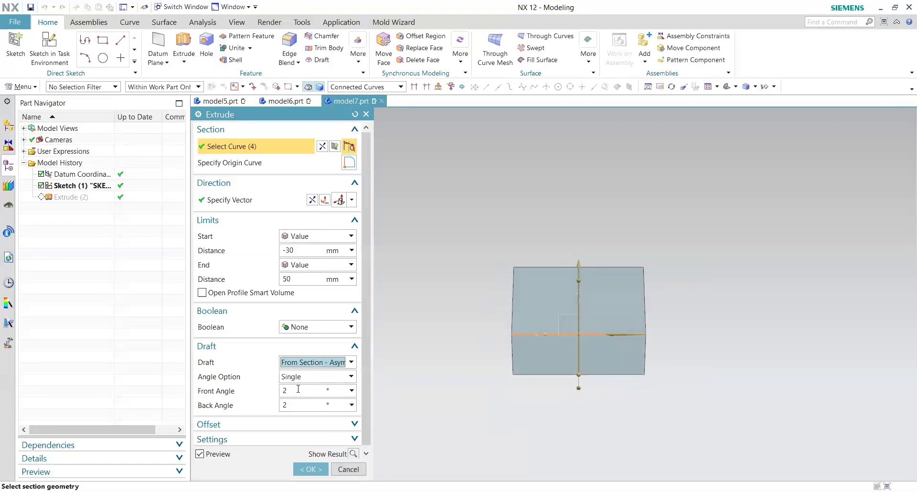
pyautogui.click(298, 388)
pyautogui.write('1')
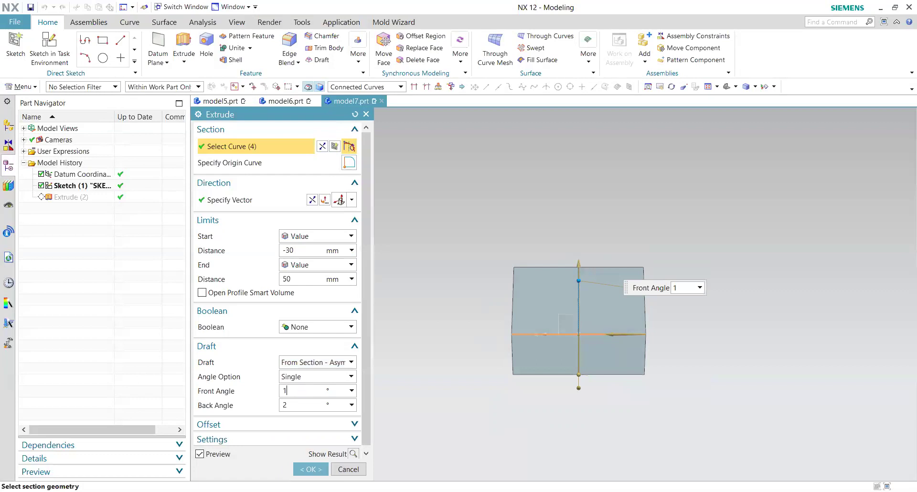
pyautogui.write('0')
pyautogui.press('Return')
pyautogui.click(298, 405)
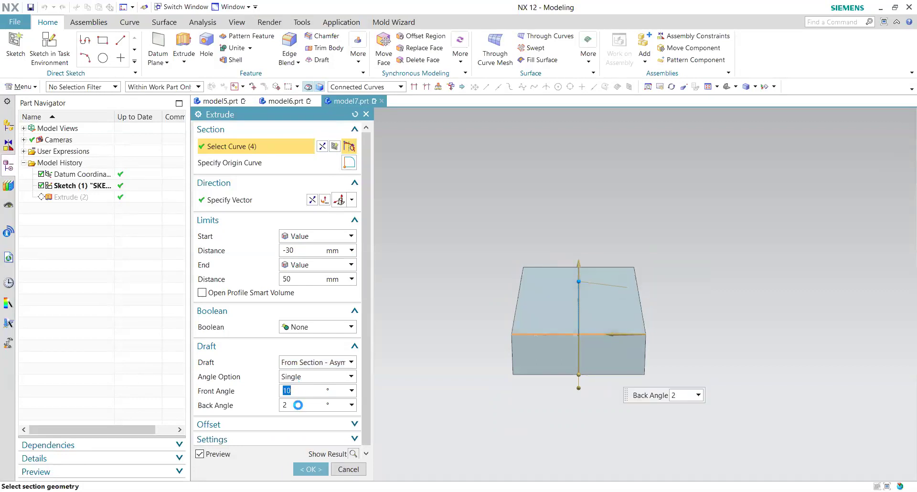
pyautogui.write('10')
pyautogui.press('Return')
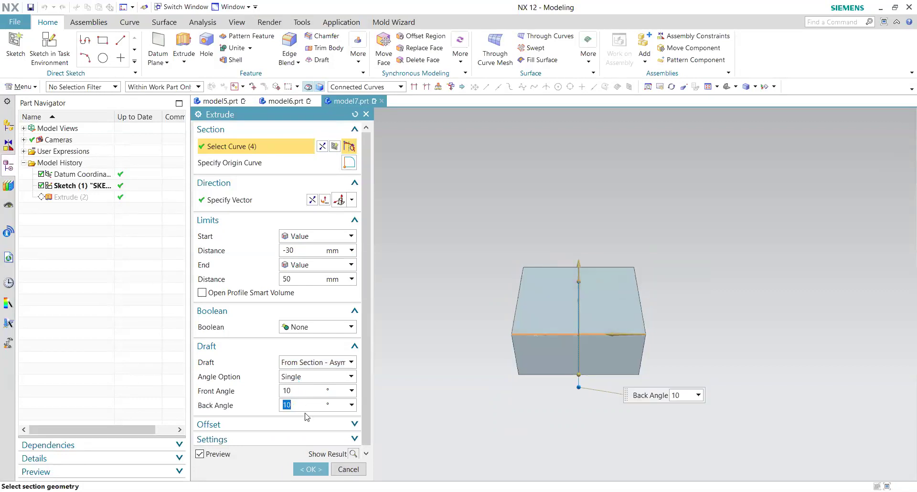
# Change the draft to From Section - Matched Ends and compare the alignment of the front and back end caps.
pyautogui.scroll(2, 545, 334)
pyautogui.scroll(2, 499, 196)
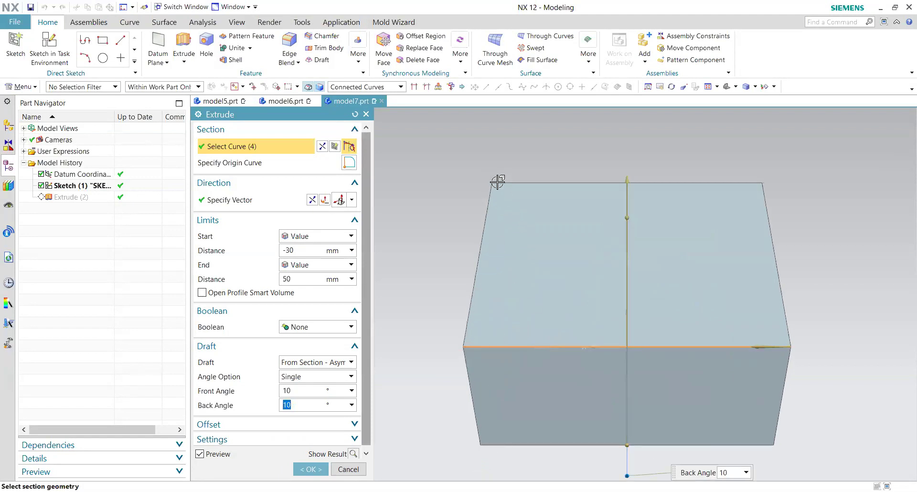
pyautogui.moveTo(492, 183); pyautogui.dragTo(516, 449)
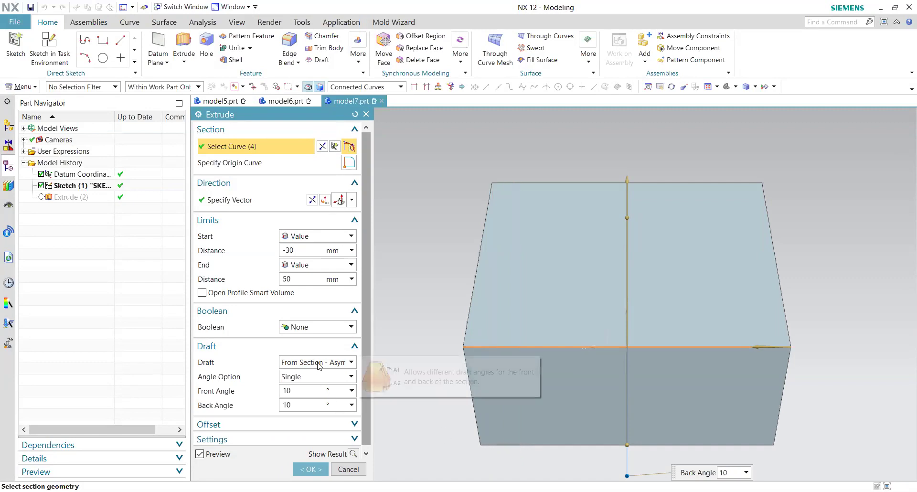
pyautogui.click(351, 362)
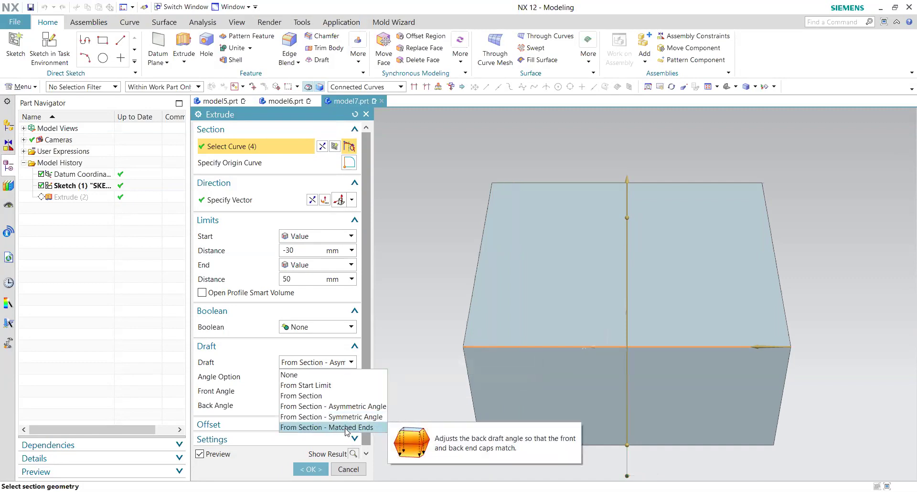
pyautogui.click(348, 428)
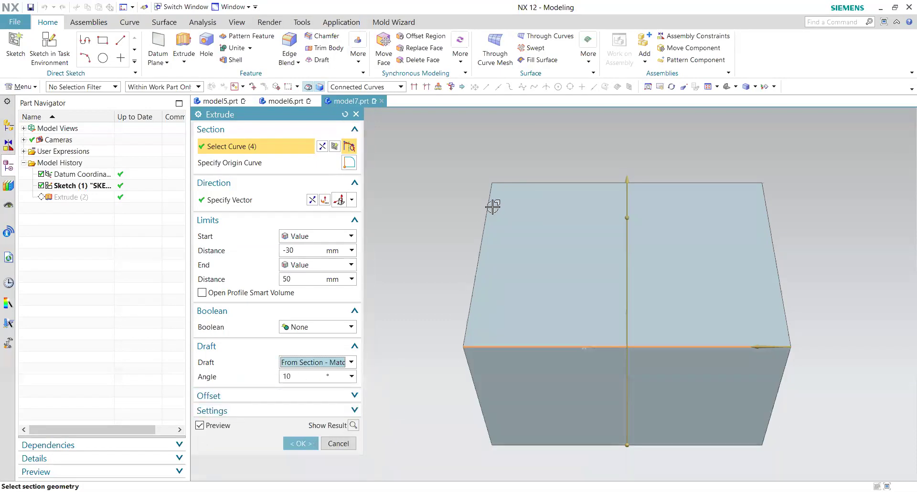
pyautogui.moveTo(493, 181); pyautogui.dragTo(533, 466)
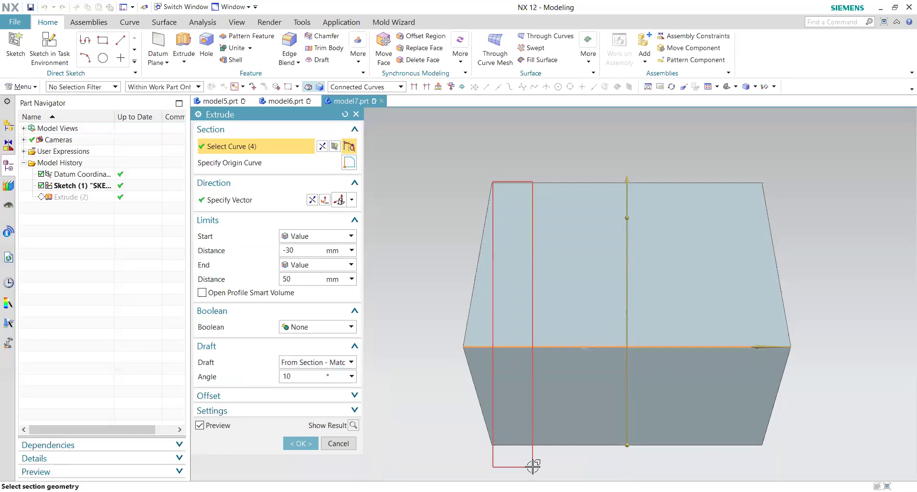
pyautogui.moveTo(533, 466); pyautogui.dragTo(406, 246)
# Try to choose the Matched Ends draft again, reset the Extrude settings and leave the feature edit.
pyautogui.click(323, 361)
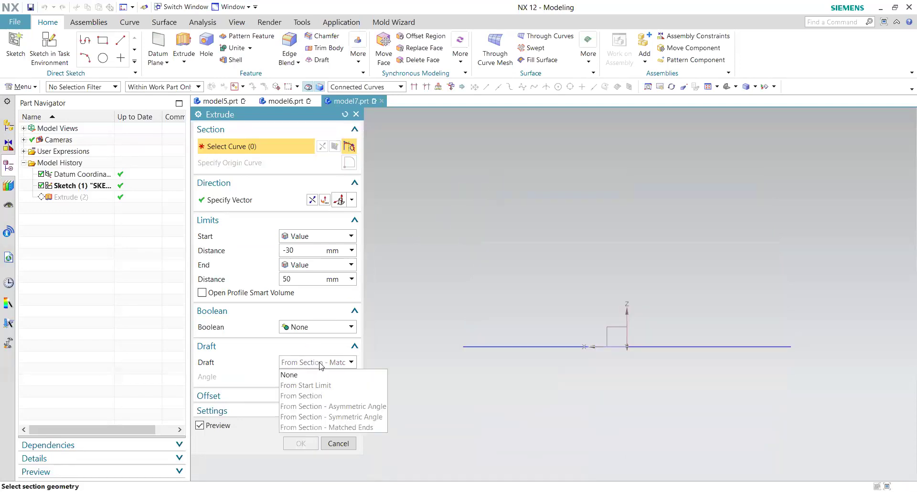
pyautogui.click(331, 425)
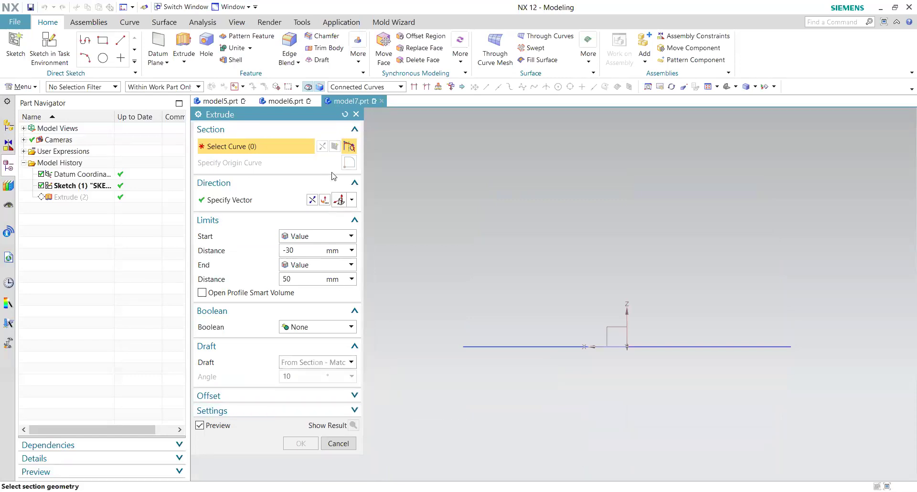
pyautogui.click(344, 114)
pyautogui.click(563, 344)
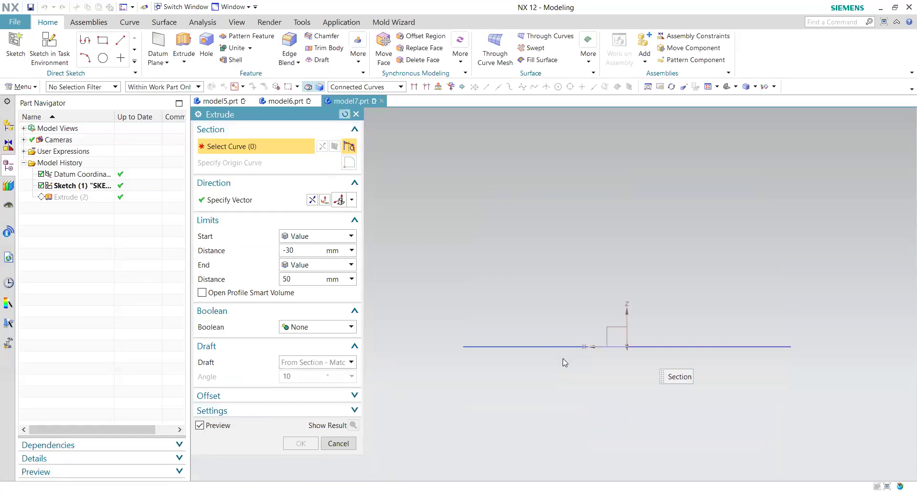
pyautogui.middleClick(524, 355)
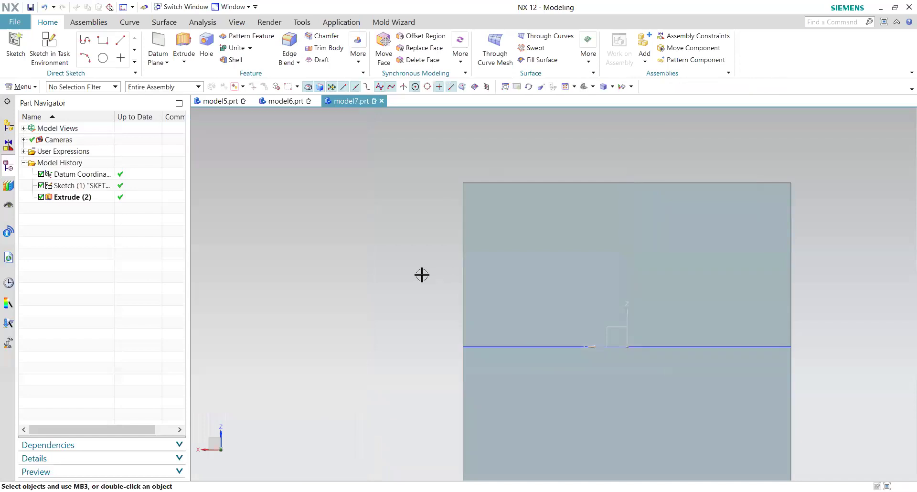
# Reopen the extrude, try a From Section - Matched Ends draft on the symmetric 50 mm extrusion, and cancel the edit.
pyautogui.scroll(-3, 434, 272)
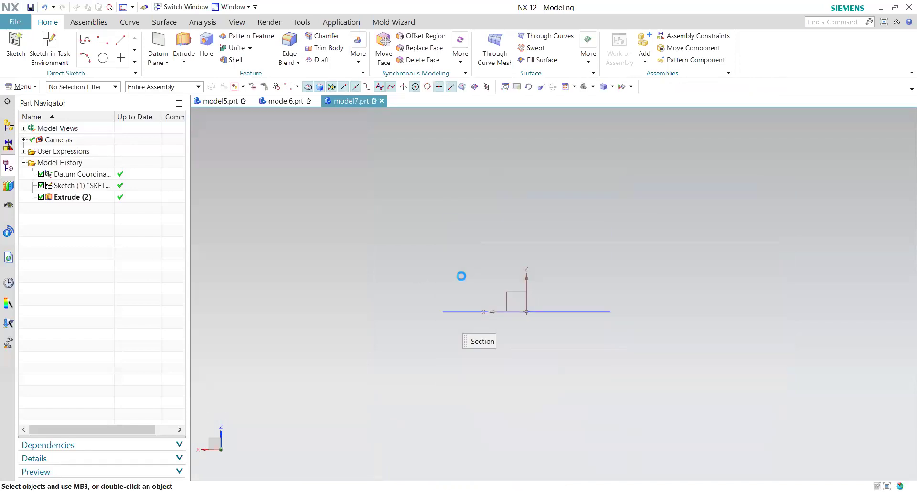
pyautogui.click(317, 333)
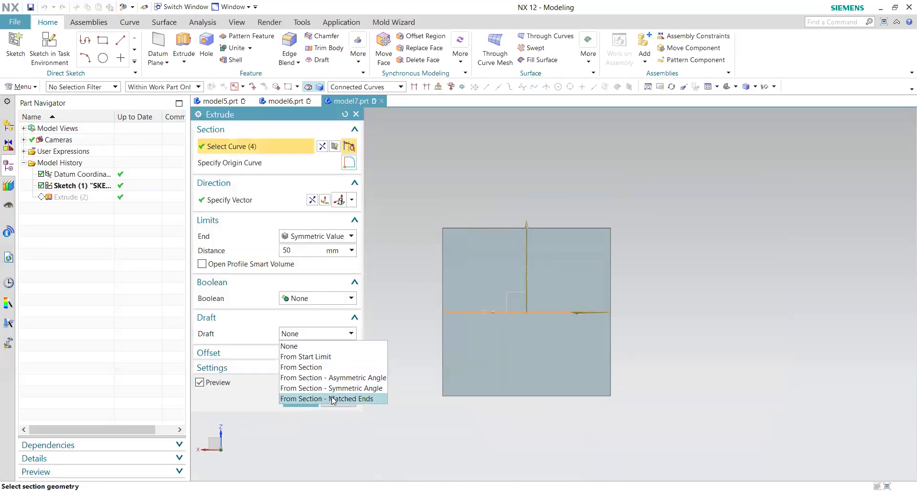
pyautogui.click(333, 399)
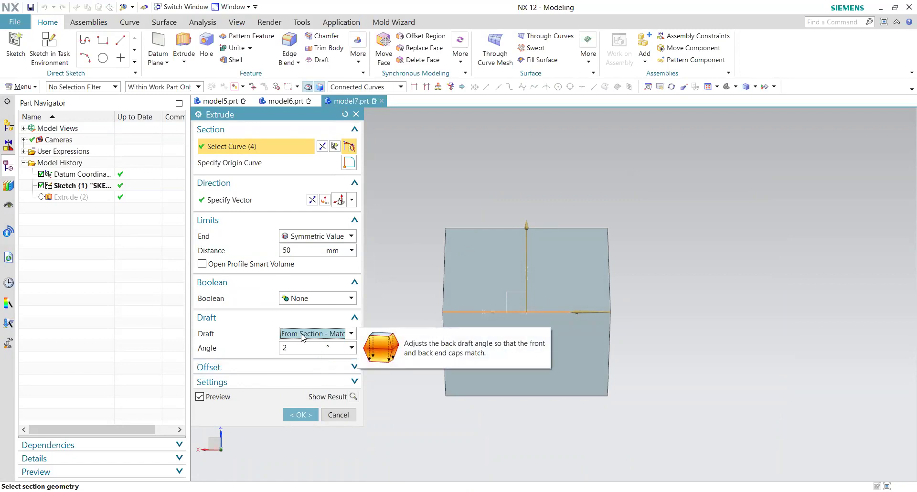
pyautogui.click(344, 114)
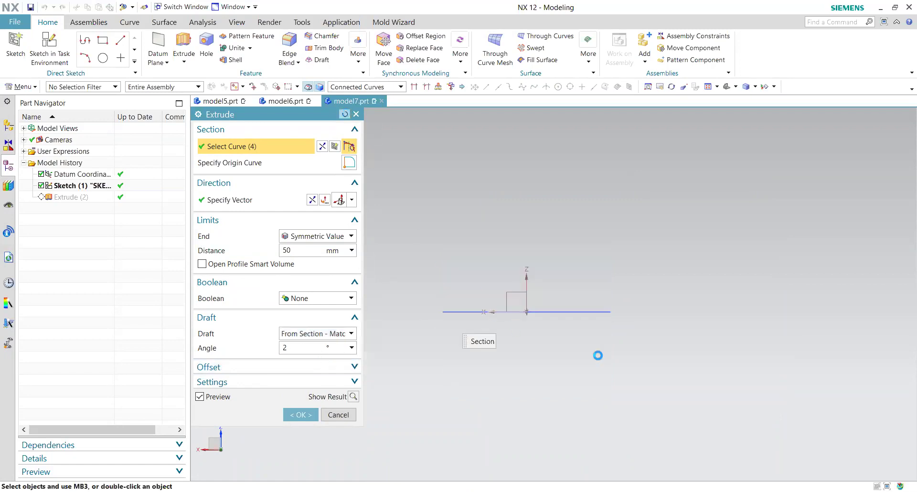
pyautogui.click(351, 401)
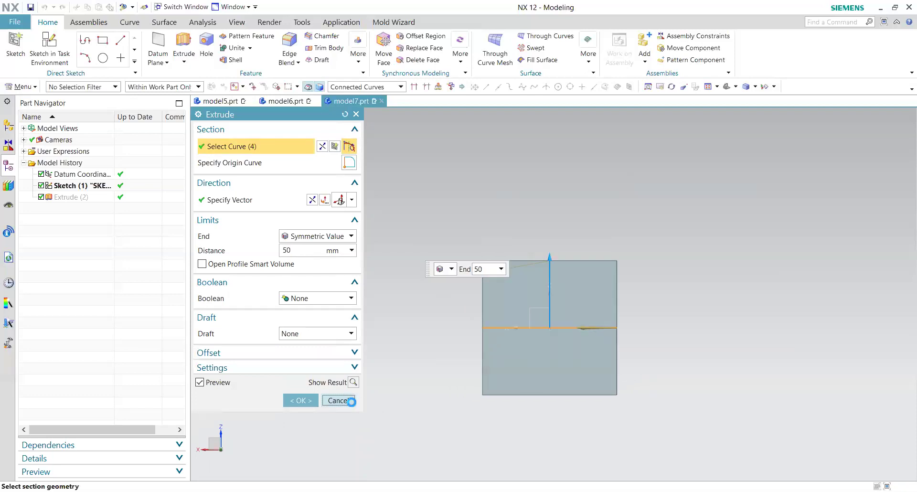
# Delete the existing extrude feature from the model history, keeping only the datum and the square sketch.
pyautogui.rightClick(88, 197)
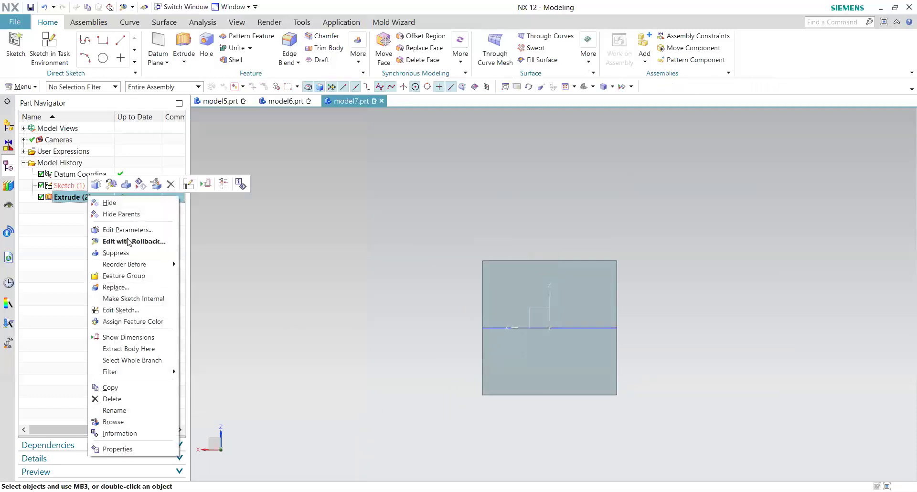
pyautogui.click(170, 184)
pyautogui.moveTo(332, 300); pyautogui.dragTo(487, 327, button='middle')
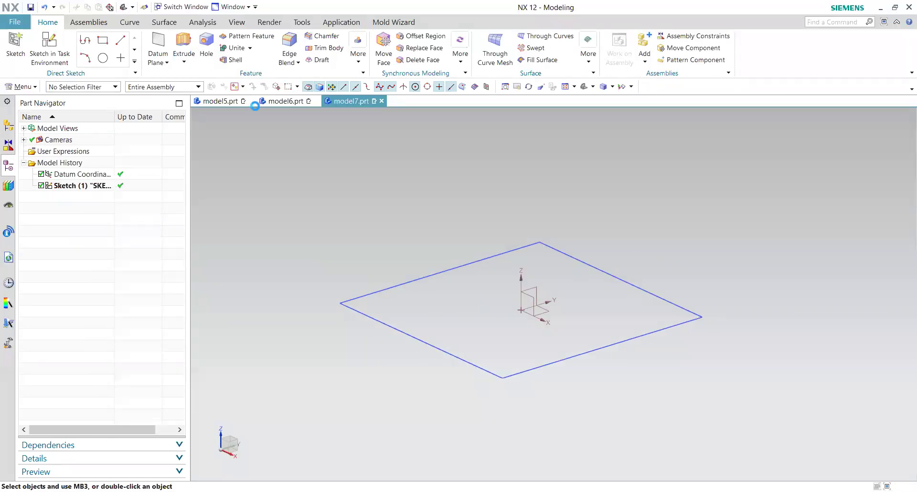
# Start a new Extrude using the square sketch as its section, with limits from 0 to 50 mm.
pyautogui.scroll(-1, 493, 373)
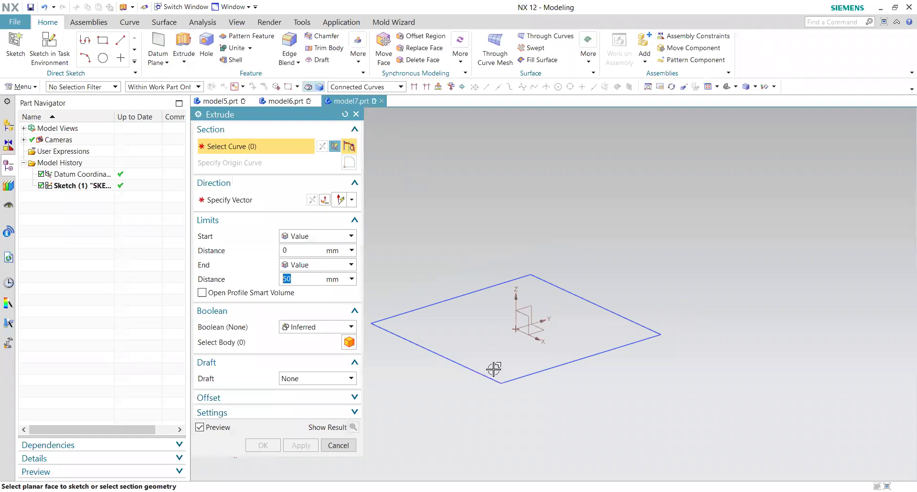
pyautogui.click(492, 382)
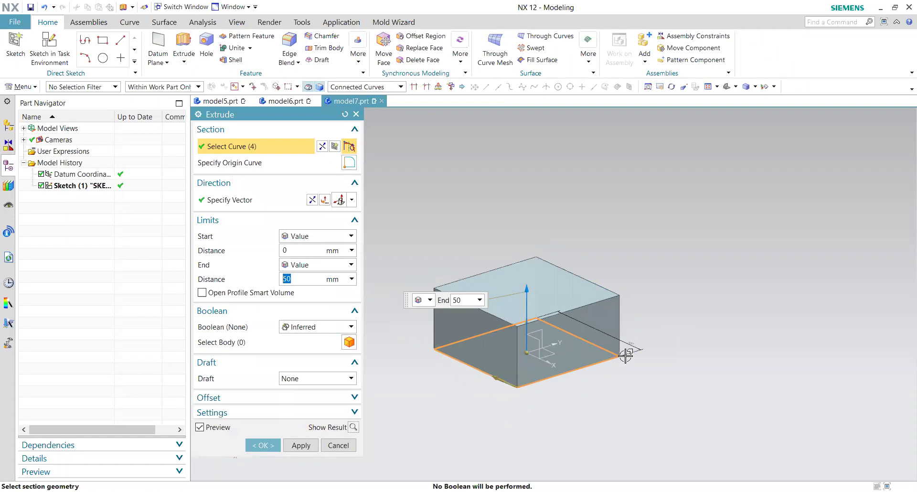
pyautogui.moveTo(641, 382); pyautogui.dragTo(629, 401, button='middle')
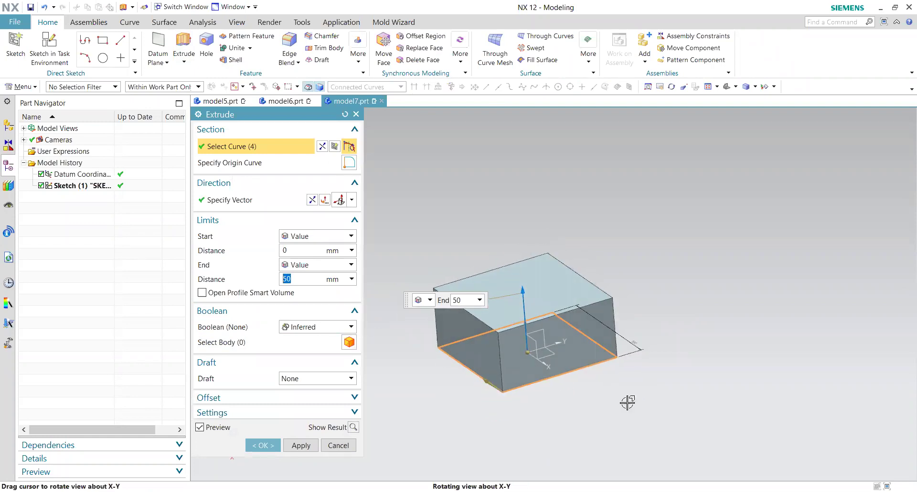
pyautogui.scroll(3, 625, 356)
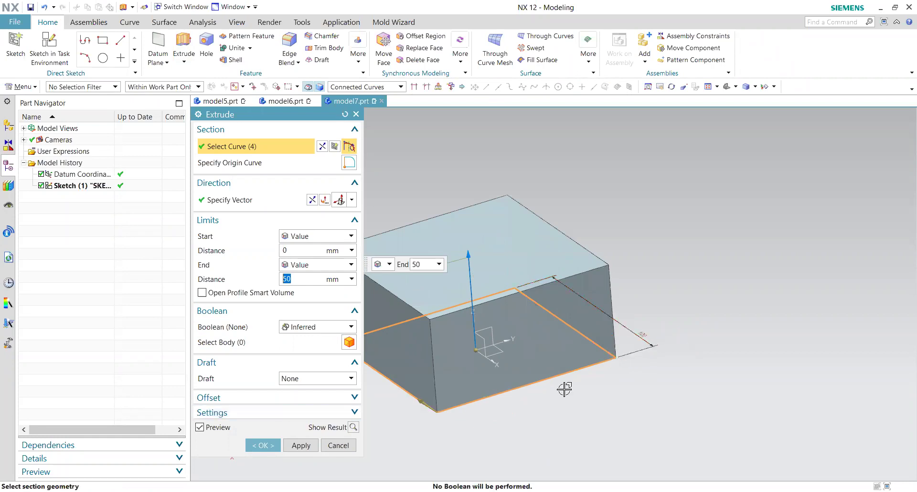
pyautogui.scroll(-2, 563, 388)
# Apply a Single-Sided offset with a 5 mm end value to the extrusion and compare the preview with the sketch section.
pyautogui.click(301, 400)
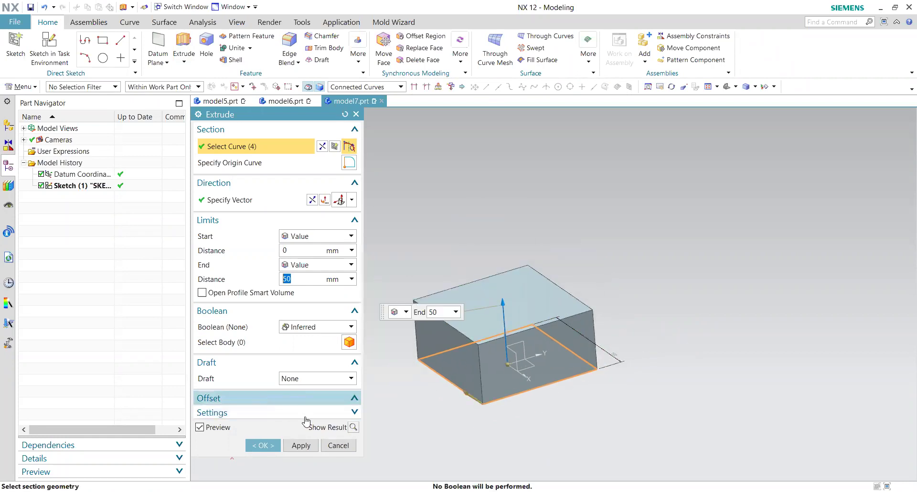
pyautogui.click(300, 416)
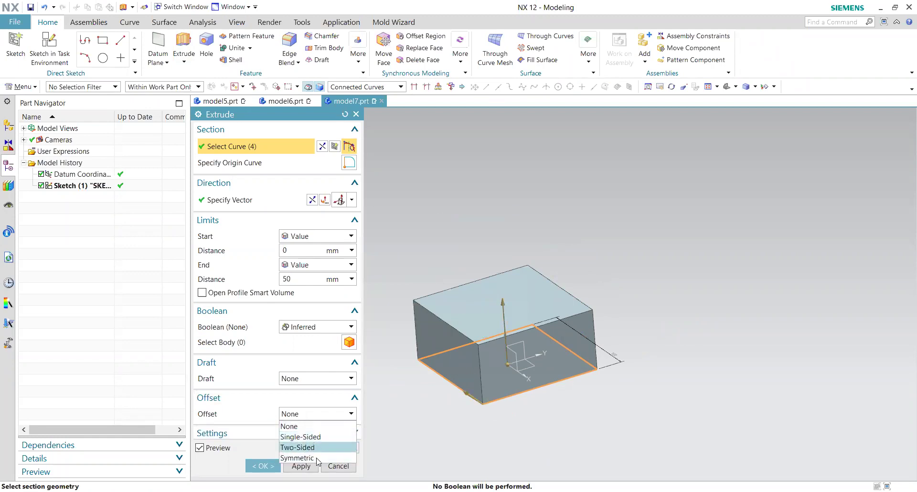
pyautogui.click(318, 437)
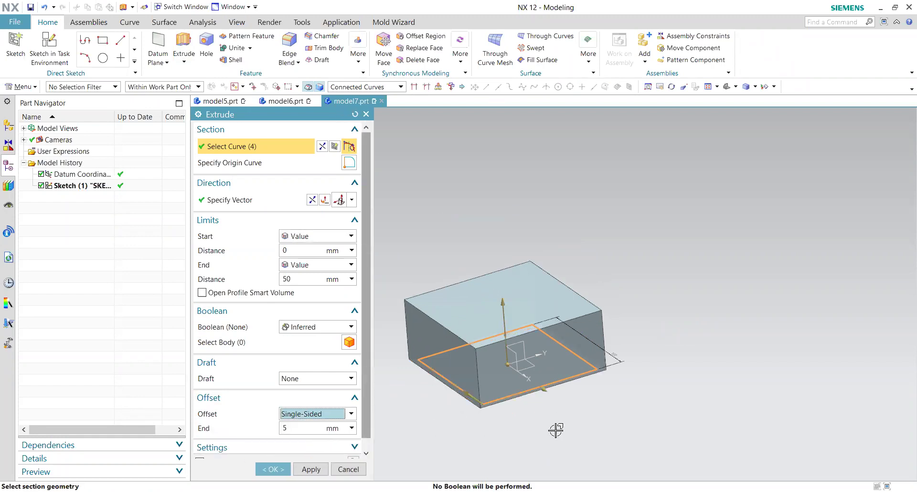
pyautogui.scroll(2, 577, 357)
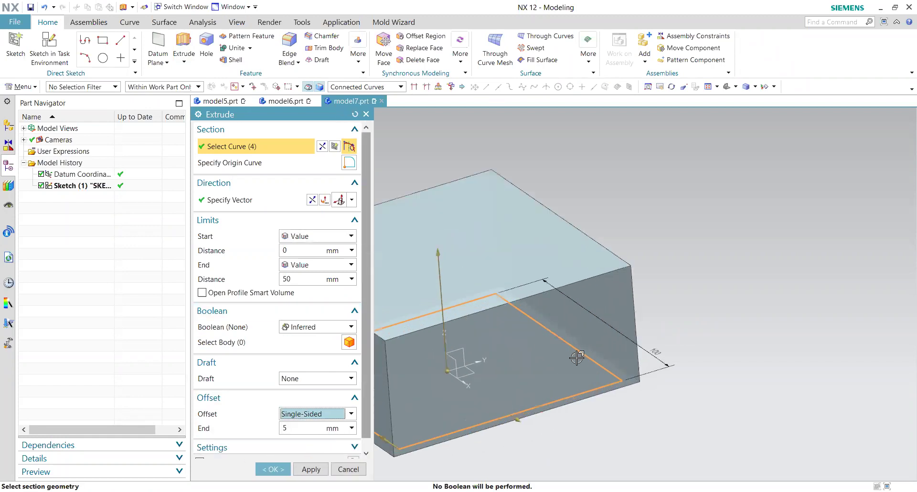
pyautogui.scroll(-2, 589, 403)
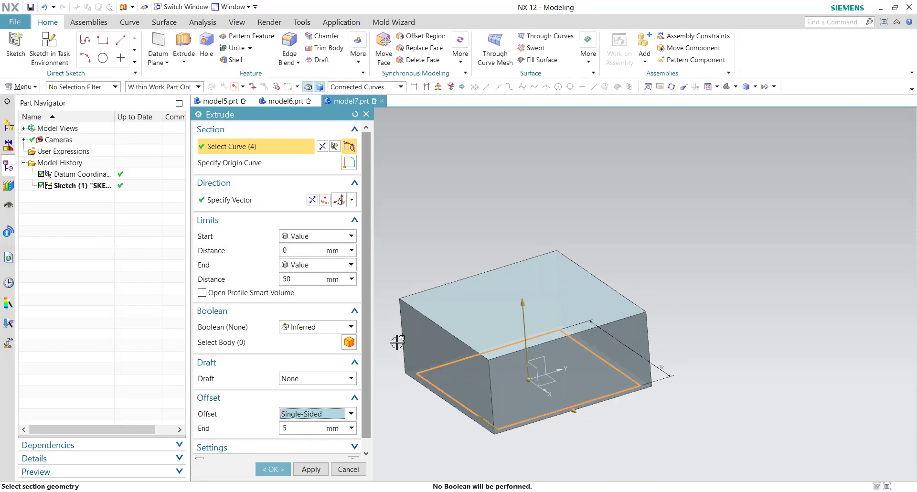
# Set the single-sided offset's end distance to -10 mm for the square's extrusion.
pyautogui.scroll(-1, 325, 416)
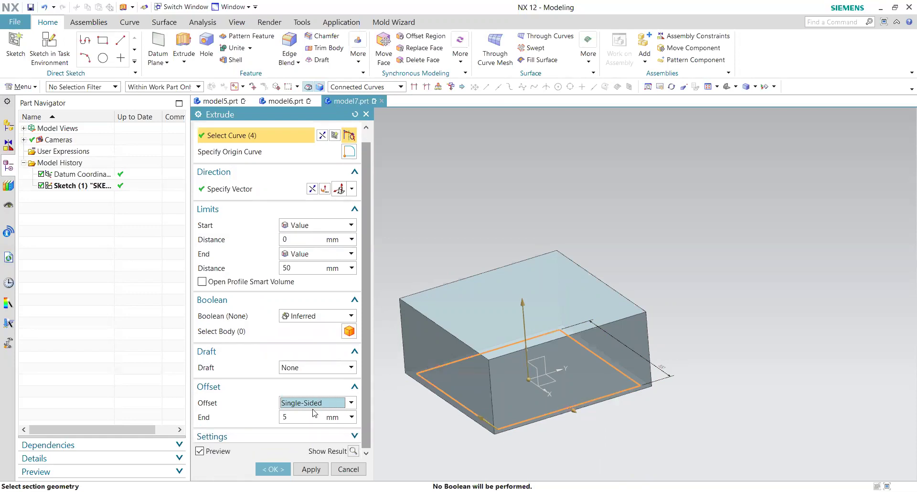
pyautogui.click(302, 415)
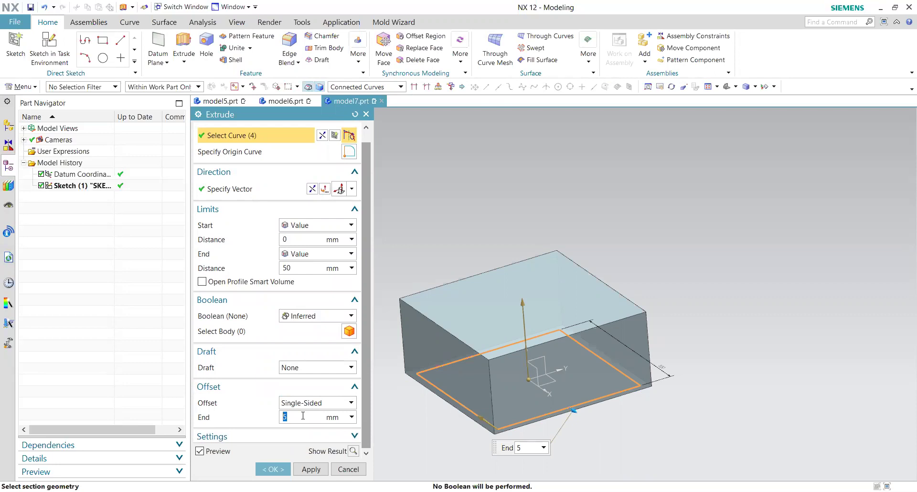
pyautogui.write('-5')
pyautogui.press('Return')
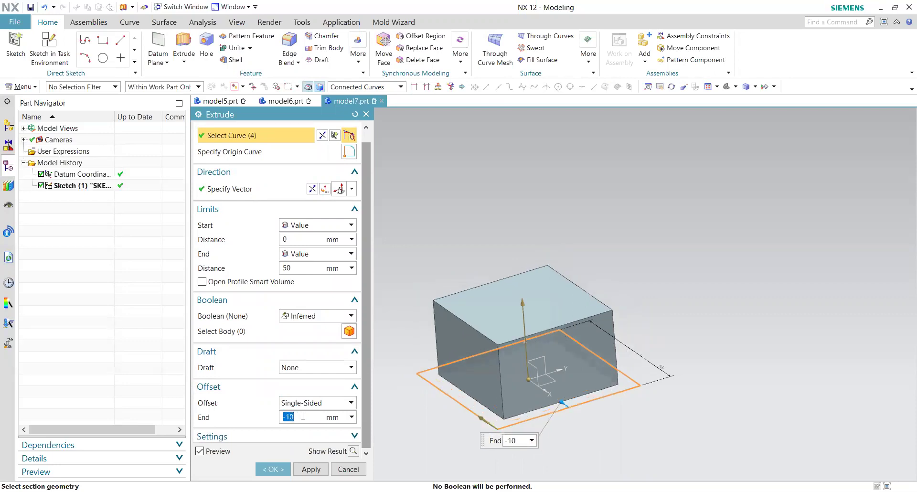
pyautogui.scroll(-2, 454, 411)
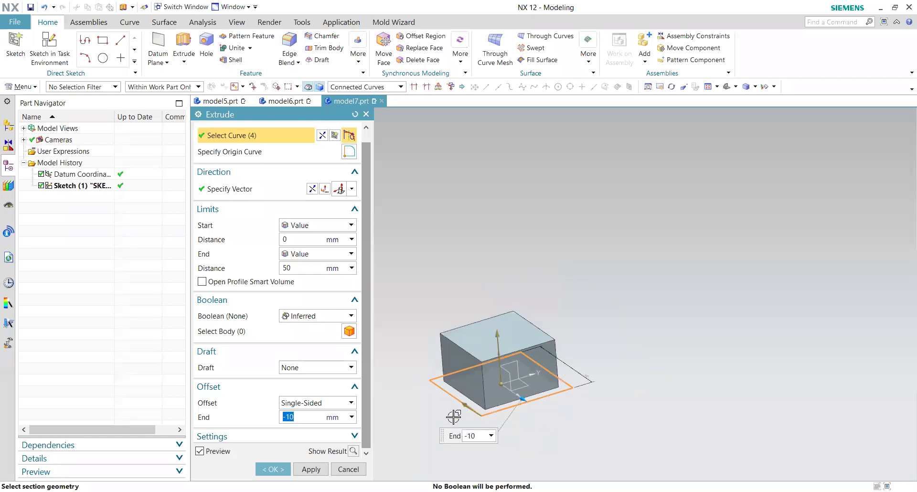
pyautogui.scroll(2, 454, 415)
# Change the extrusion's offset type to Two-Sided to turn the solid block into a hollow frame.
pyautogui.click(318, 403)
pyautogui.click(317, 436)
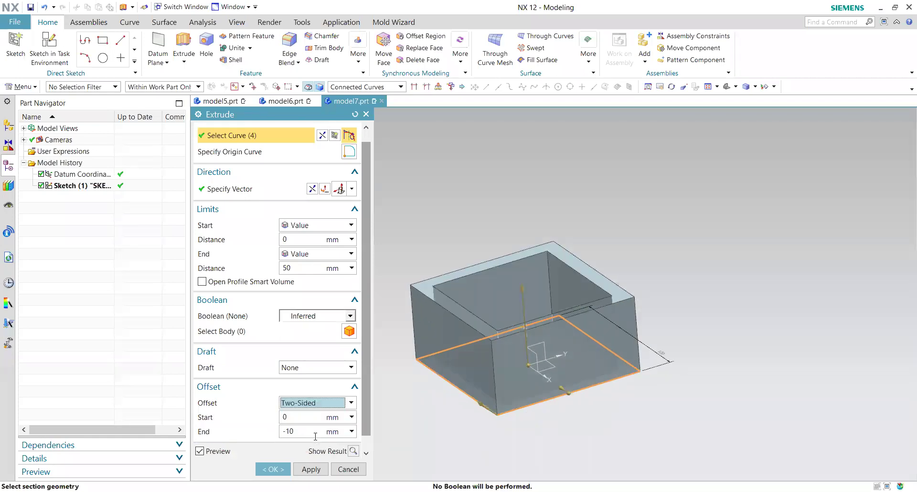
pyautogui.moveTo(446, 408); pyautogui.dragTo(445, 441, button='middle')
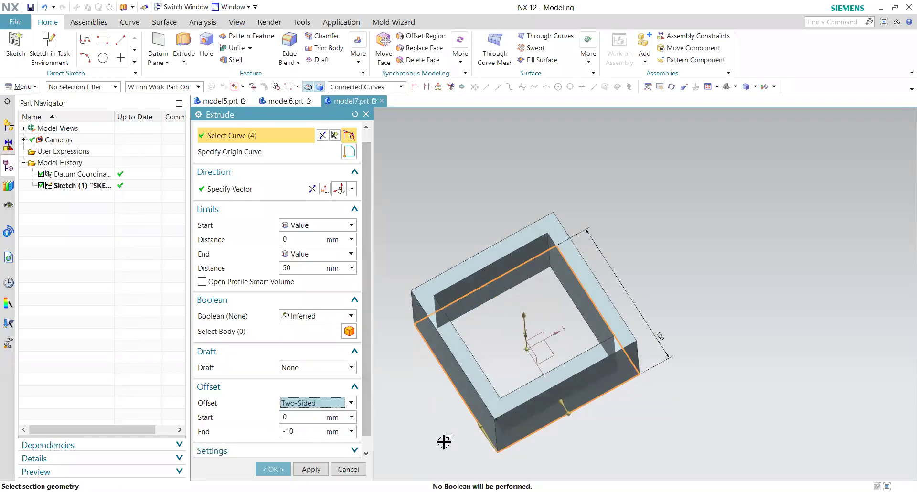
pyautogui.press('F8')
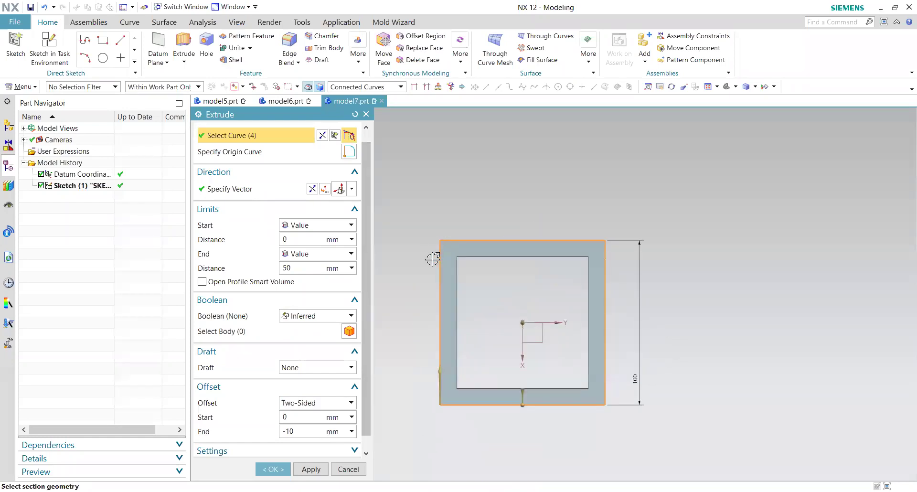
pyautogui.scroll(4, 433, 362)
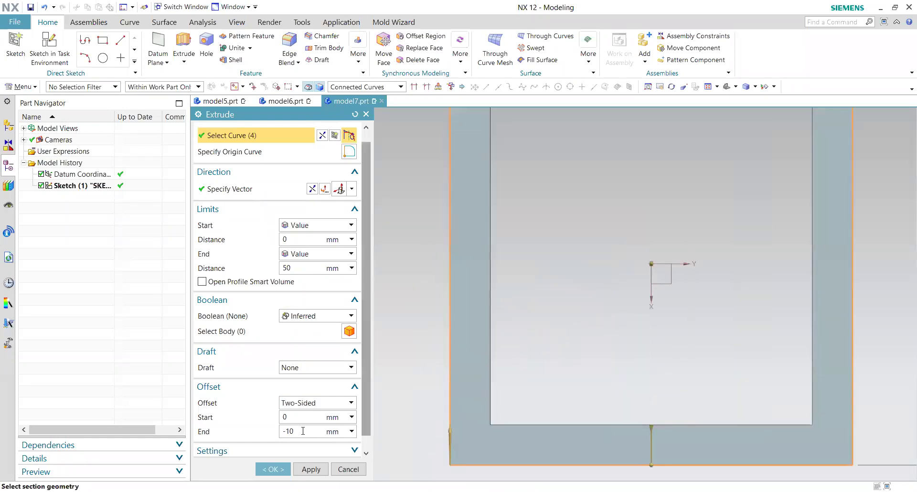
pyautogui.scroll(-3, 481, 346)
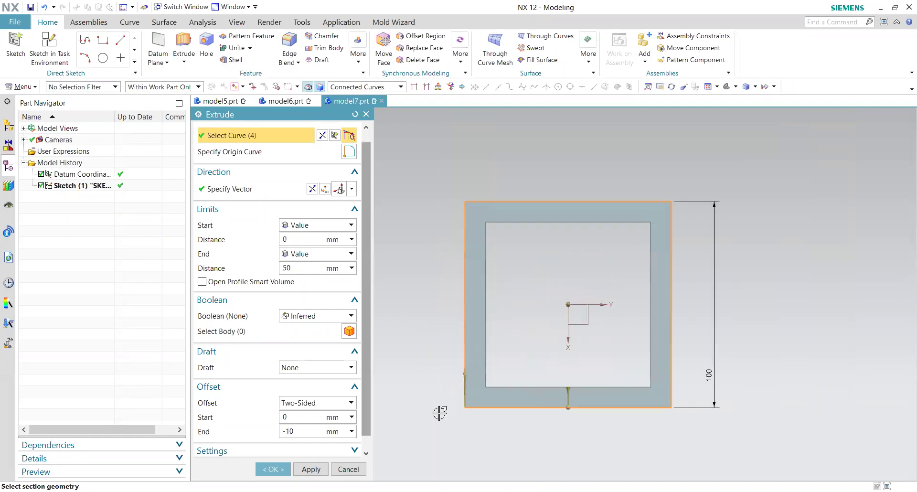
# Try two-sided offset start distances of 5 mm and 10 mm, and finally set the start to 20 mm.
pyautogui.click(295, 419)
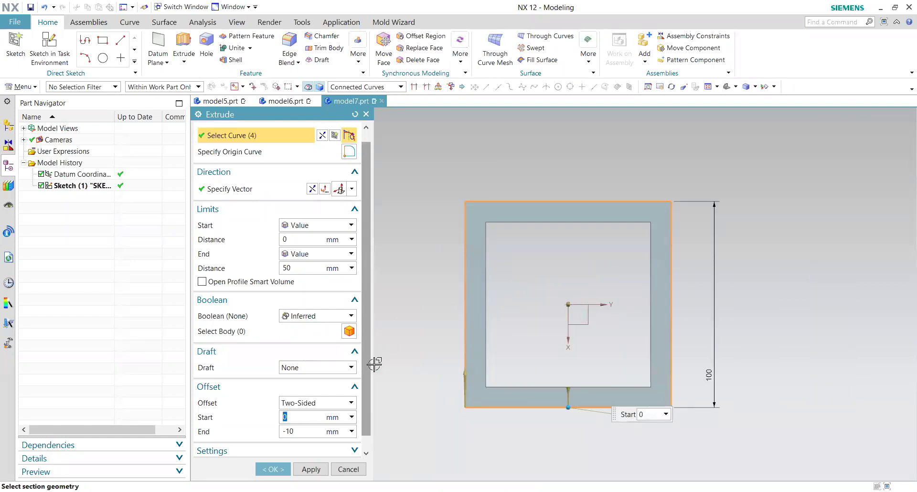
pyautogui.press('Return')
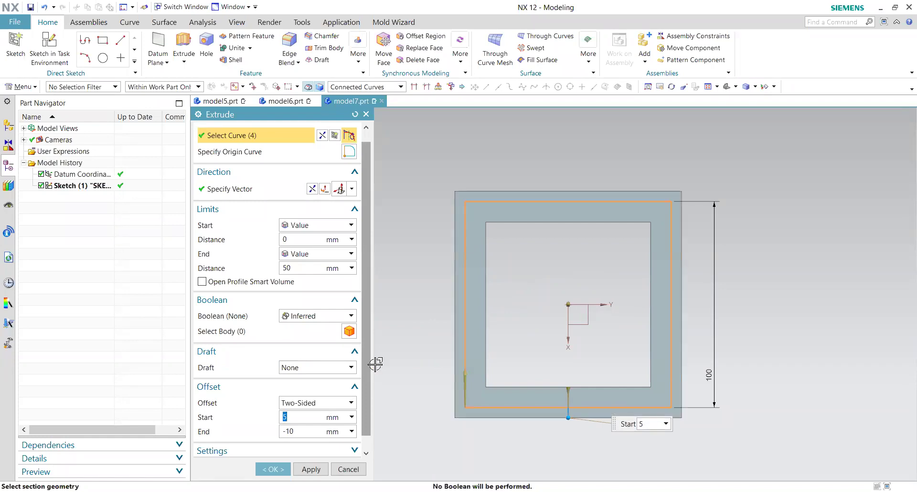
pyautogui.write('10')
pyautogui.press('Return')
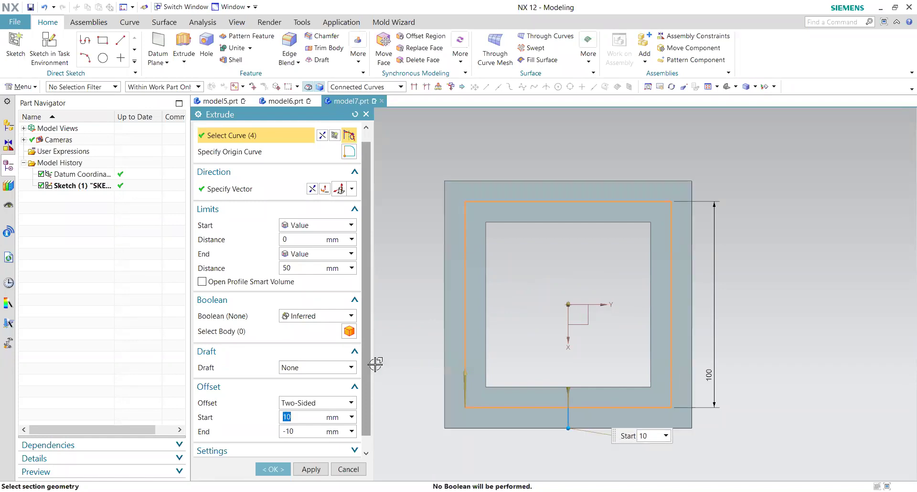
pyautogui.write('2')
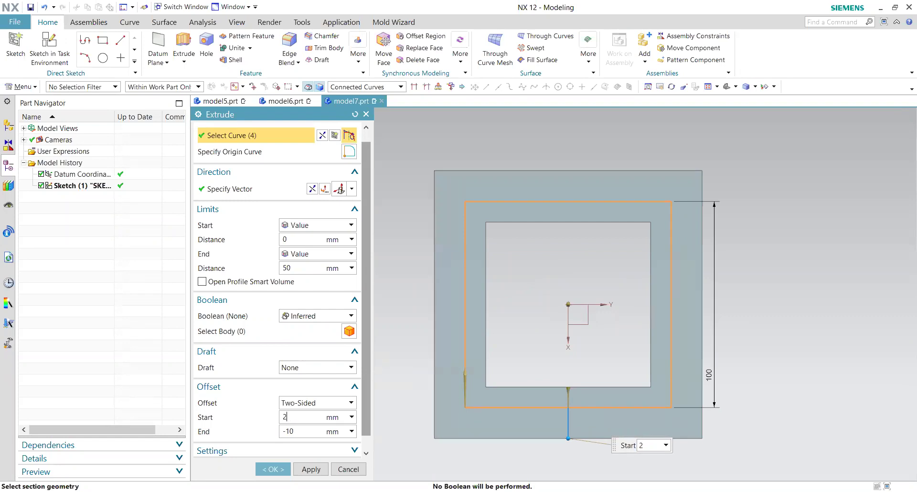
pyautogui.press('Return')
pyautogui.moveTo(685, 334); pyautogui.dragTo(473, 374, button='middle')
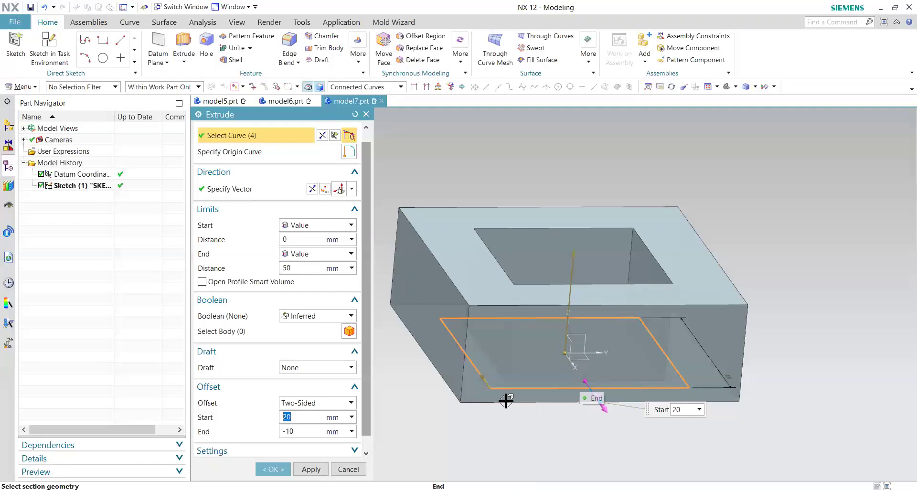
# Set the two-sided offset's end distance to 0 mm so the frame's inner wall follows the sketch.
pyautogui.click(294, 432)
pyautogui.write('0')
pyautogui.press('Return')
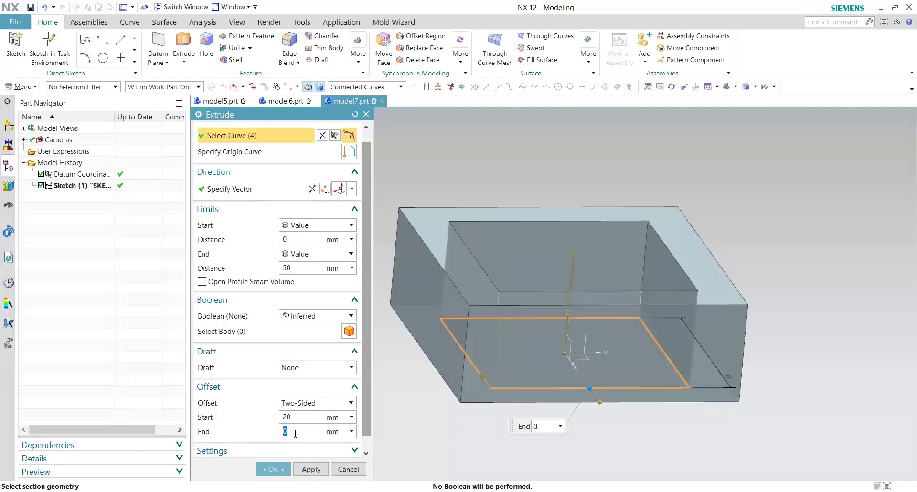
pyautogui.moveTo(665, 383); pyautogui.dragTo(794, 351, button='middle')
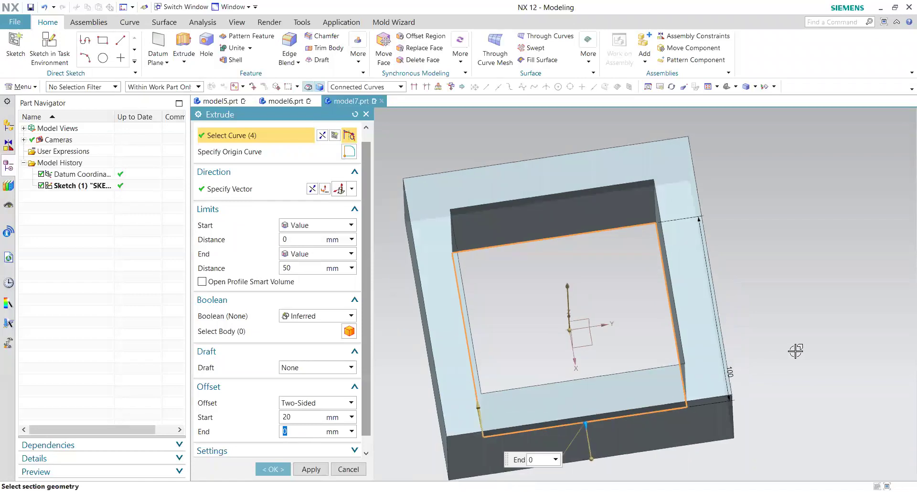
pyautogui.press('F8')
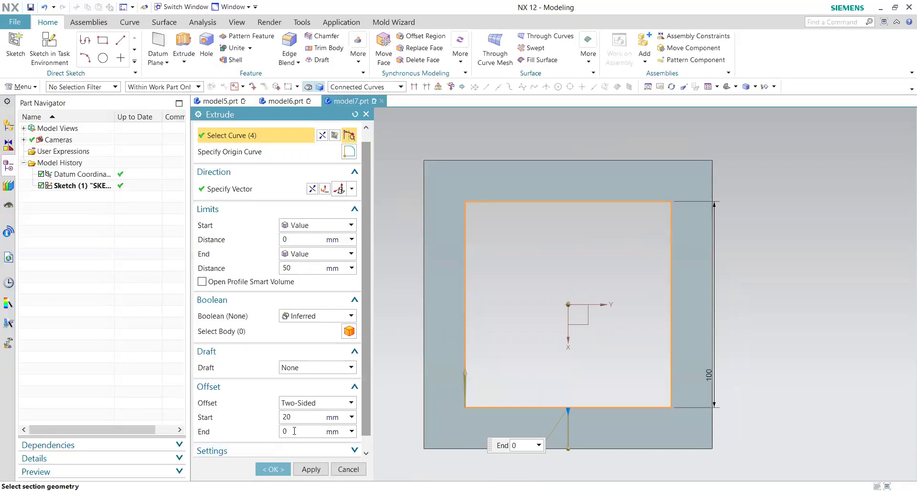
# Set the two-sided offset's end distance to 10 mm to move the inner wall outside the sketch.
pyautogui.press('Return')
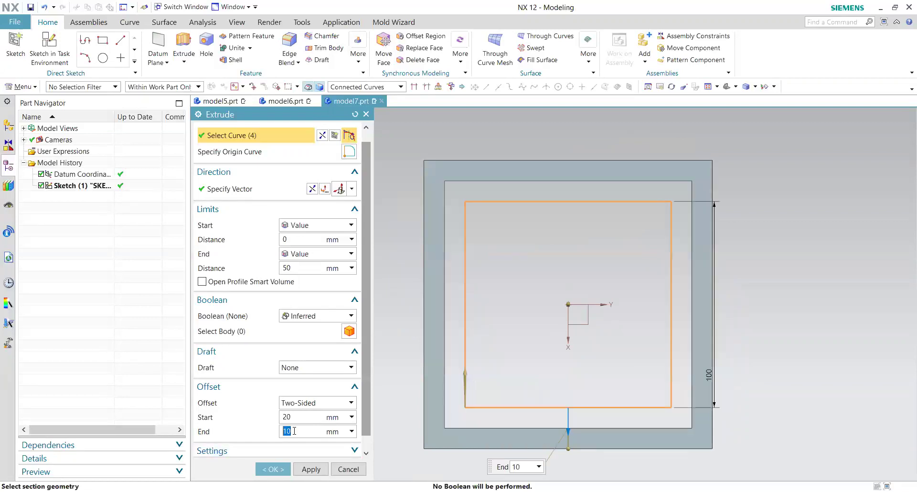
pyautogui.moveTo(536, 321); pyautogui.dragTo(472, 251, button='middle')
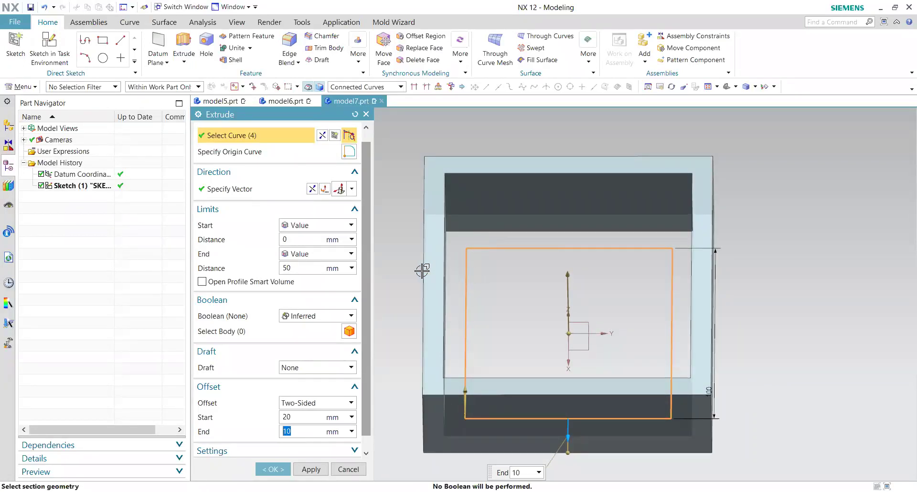
pyautogui.scroll(-3, 535, 268)
pyautogui.moveTo(535, 274)
pyautogui.mouseDown(button='middle')
pyautogui.moveTo(541, 248)
pyautogui.moveTo(545, 286)
pyautogui.moveTo(543, 277)
pyautogui.mouseUp(button='middle')
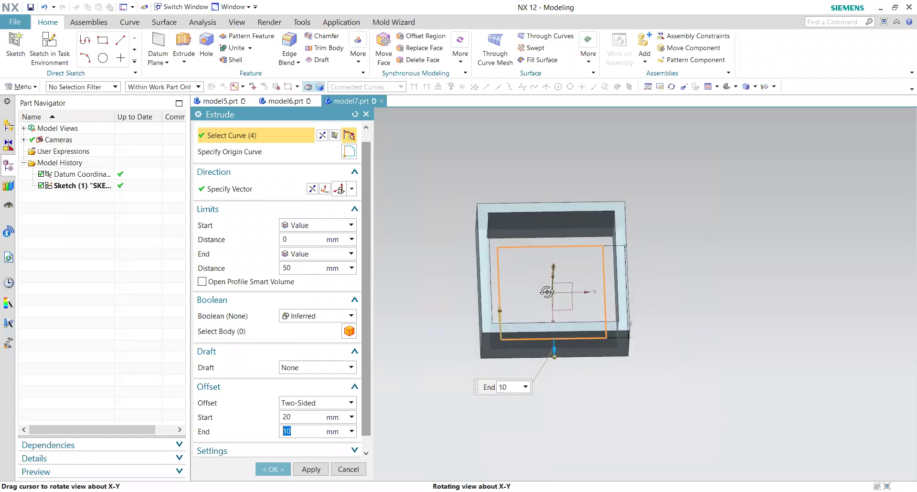
# Change the extrusion's offset type to Symmetric and set its end distance to 20 mm.
pyautogui.click(314, 404)
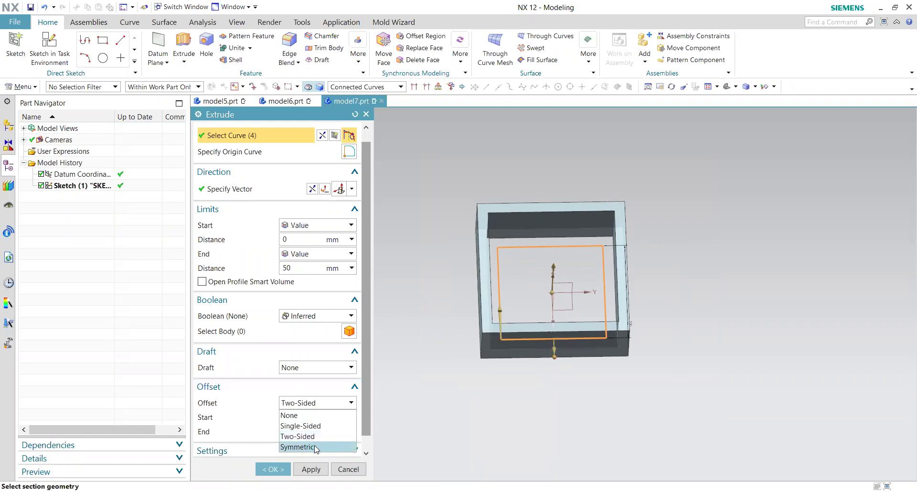
pyautogui.click(315, 447)
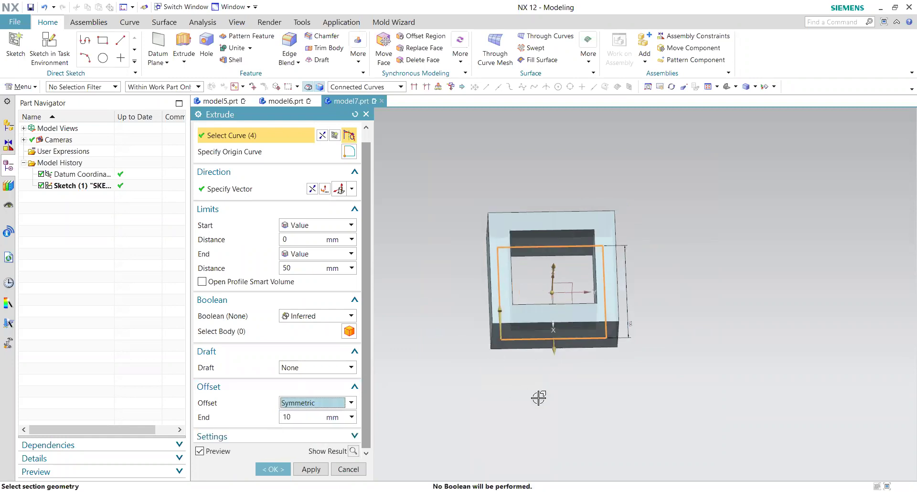
pyautogui.press('F8')
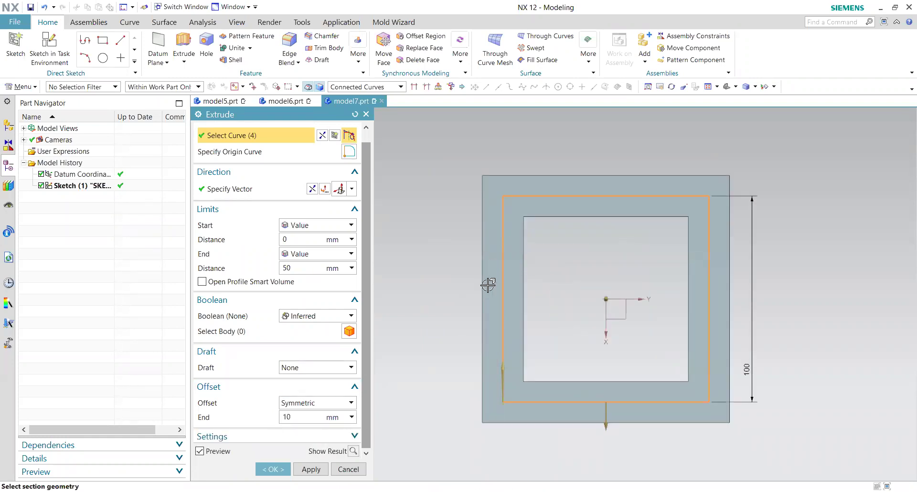
pyautogui.press('Tab')
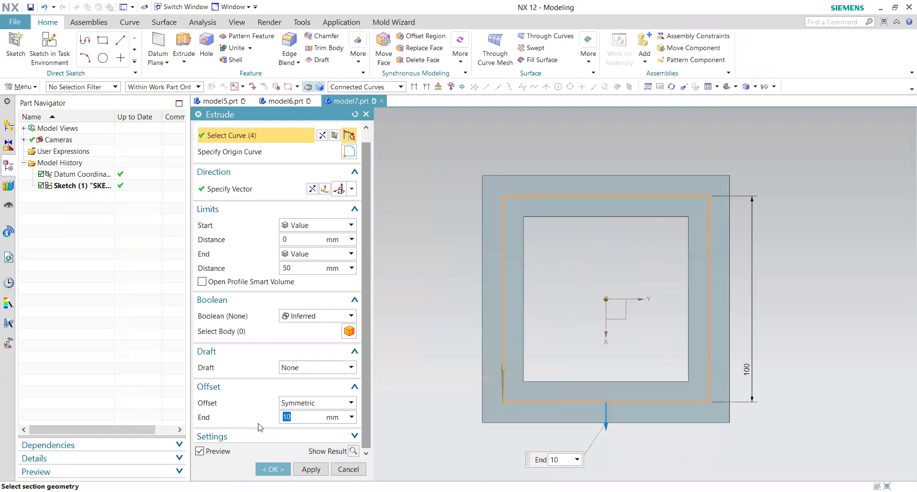
pyautogui.press('Return')
pyautogui.write('2')
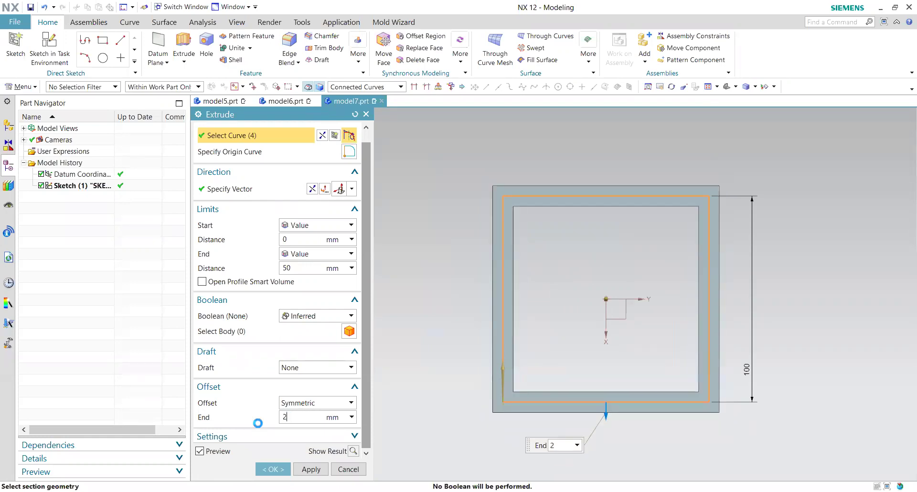
pyautogui.press('Return')
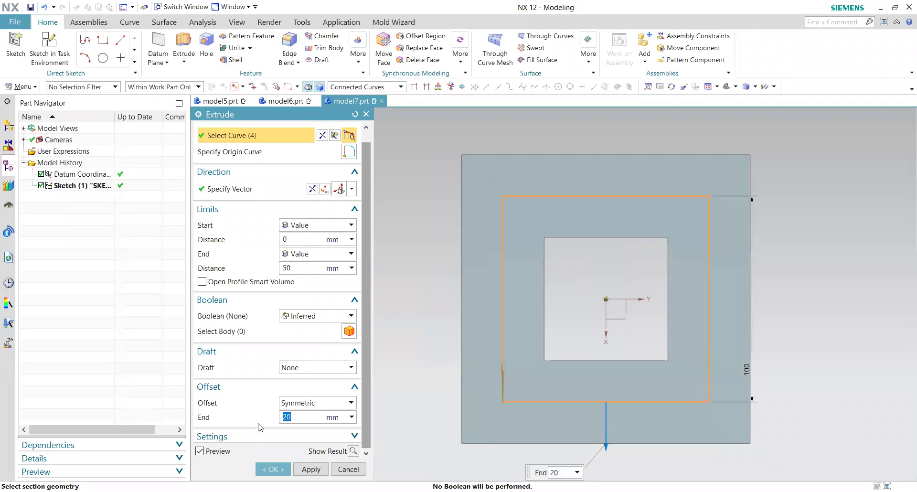
pyautogui.moveTo(631, 376)
pyautogui.mouseDown(button='middle')
pyautogui.moveTo(634, 351)
pyautogui.moveTo(662, 329)
pyautogui.moveTo(635, 334)
pyautogui.moveTo(647, 340)
pyautogui.moveTo(638, 305)
pyautogui.moveTo(629, 330)
pyautogui.mouseUp(button='middle')
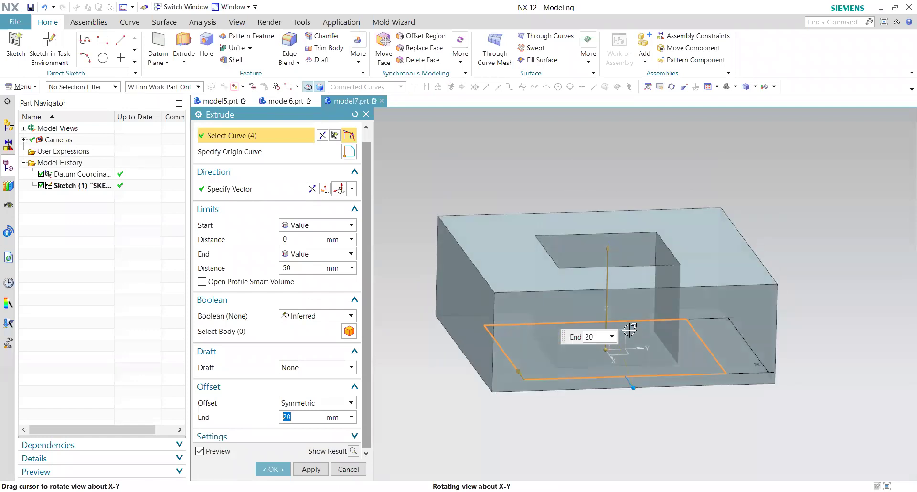
pyautogui.moveTo(558, 377); pyautogui.dragTo(549, 368, button='middle')
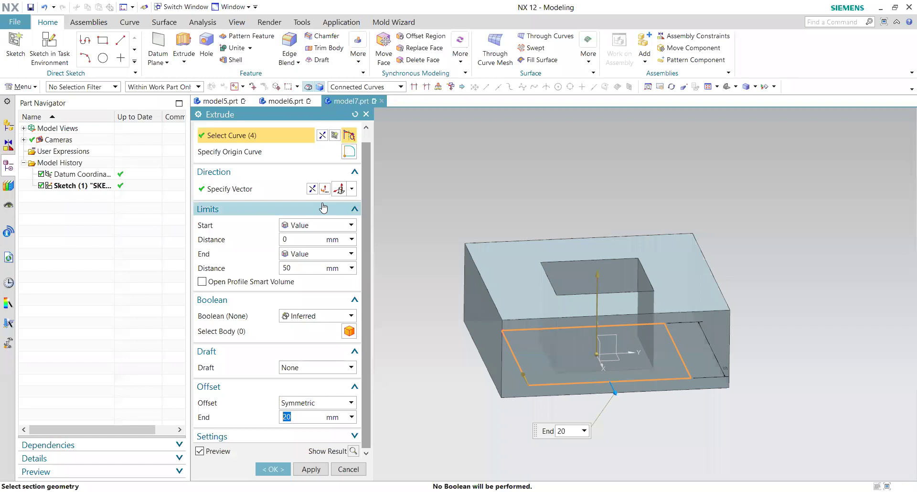
# Reset the Extrude settings, reselect the square sketch to view the direction vector types, and cancel the extrusion.
pyautogui.click(355, 114)
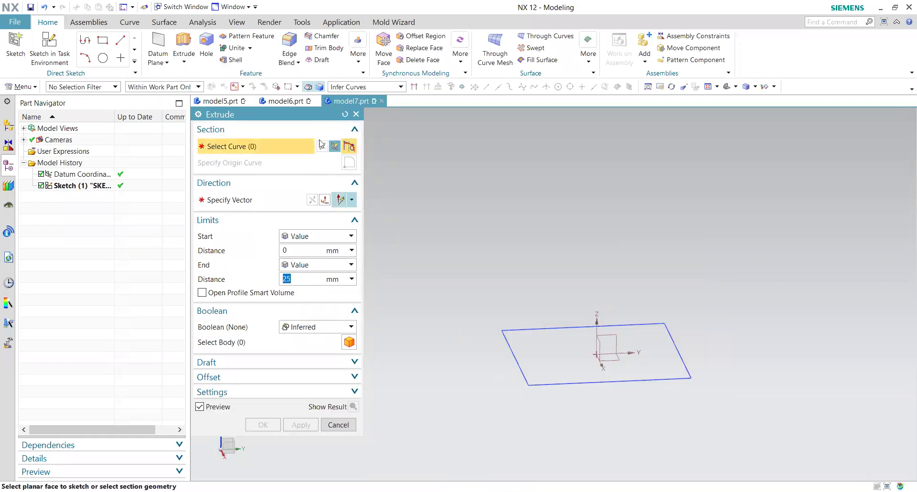
pyautogui.click(505, 337)
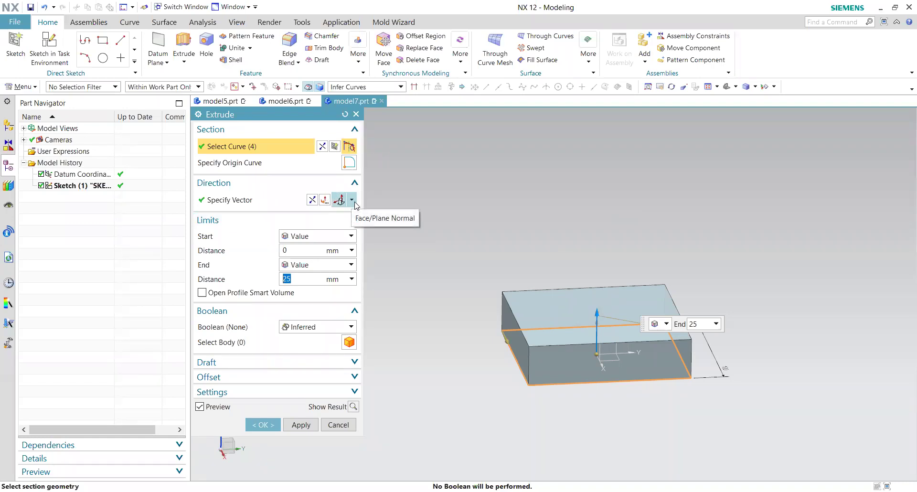
pyautogui.click(353, 201)
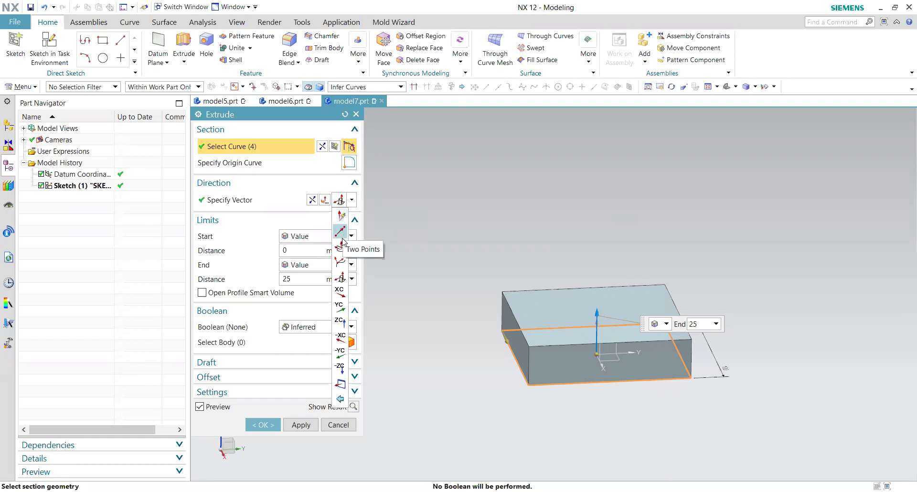
pyautogui.click(344, 114)
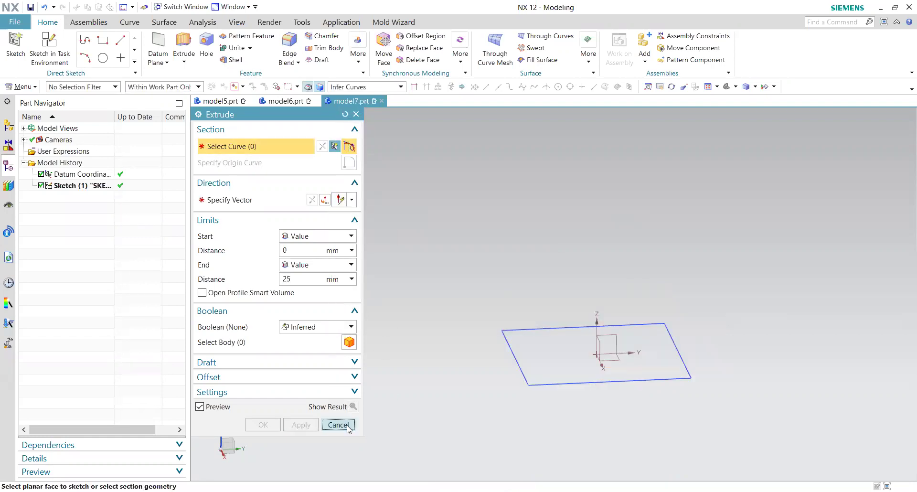
pyautogui.click(338, 424)
# Create a new sketch on the YZ plane and draw a slanted line above and beside the existing square.
pyautogui.click(52, 56)
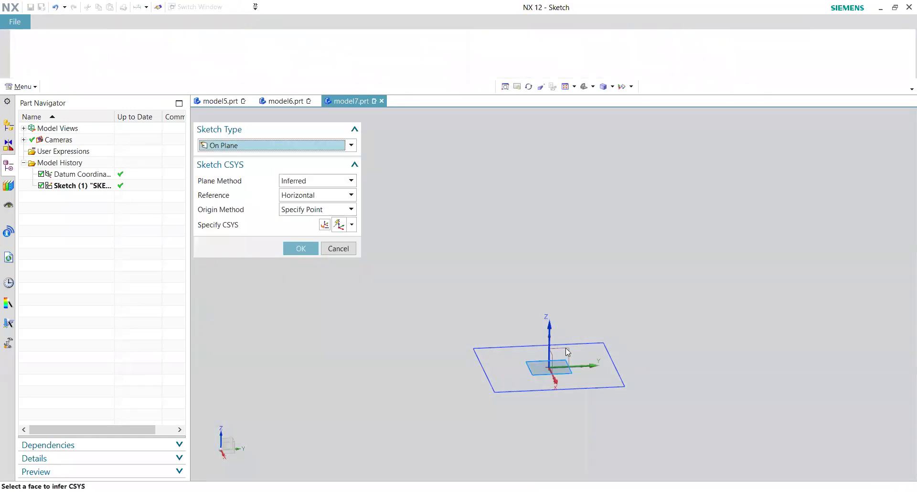
pyautogui.click(300, 248)
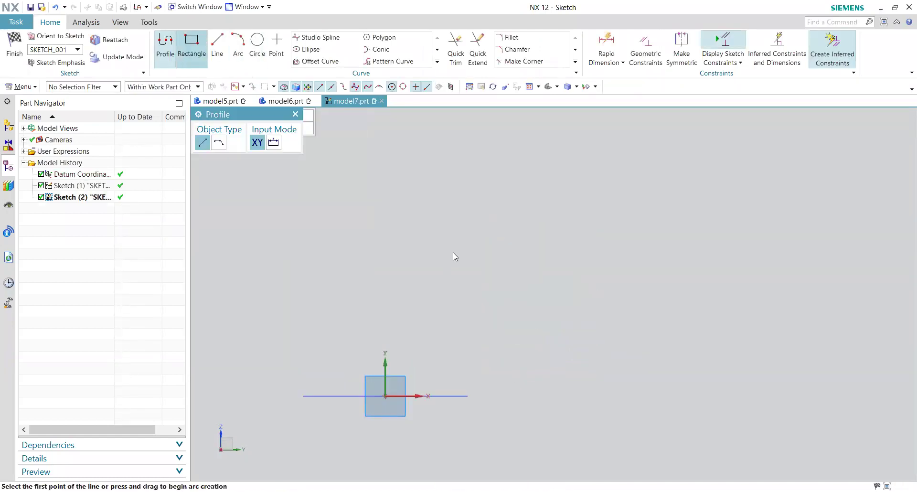
pyautogui.press('l')
pyautogui.click(505, 298)
pyautogui.press('Tab')
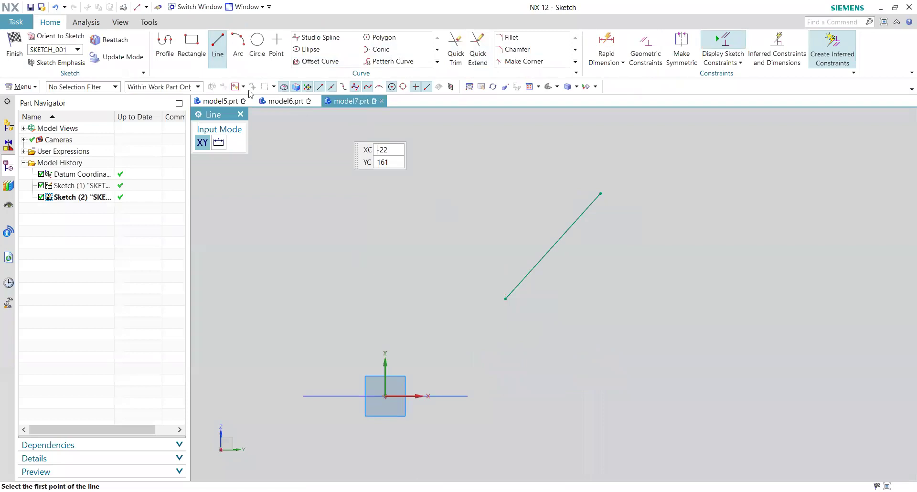
# Place a sketch point beside the upper end of the slanted line.
pyautogui.press('Escape')
pyautogui.click(275, 42)
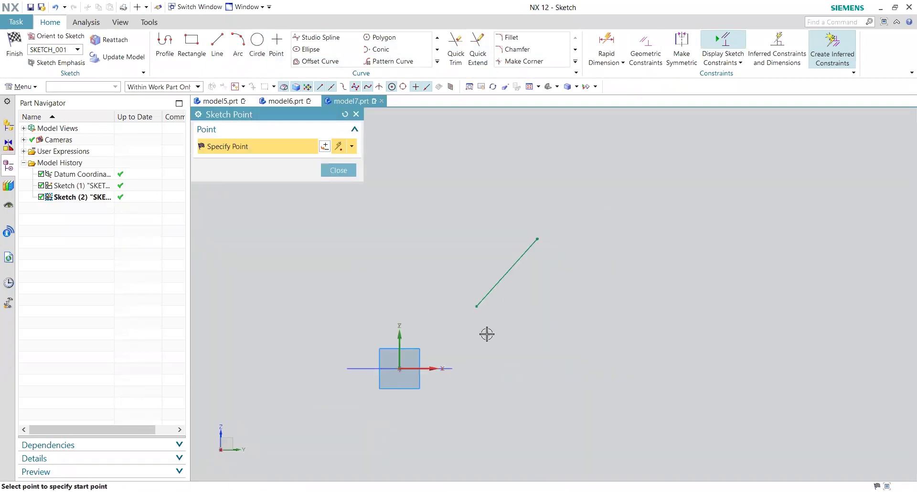
pyautogui.click(593, 243)
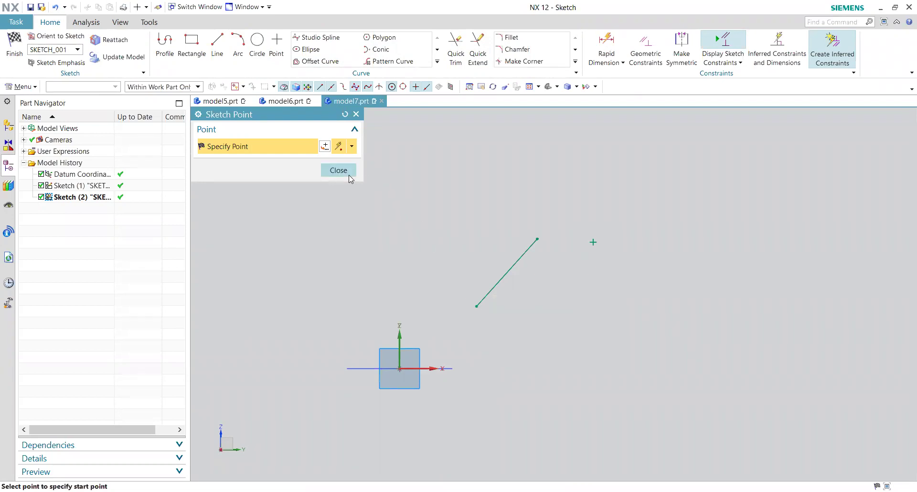
pyautogui.click(338, 170)
# Draw two connected arcs forming an S-shaped curve on the opposite side of the square, with radii of about 99 and 64 mm.
pyautogui.press('a')
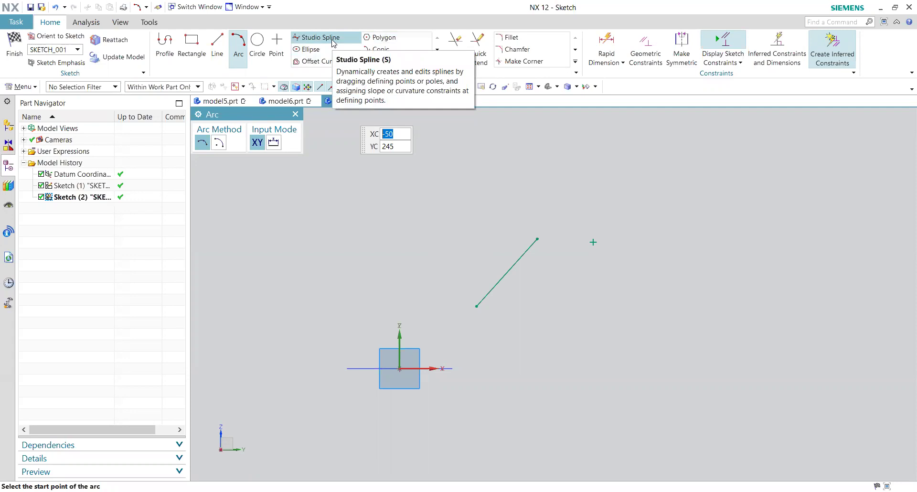
pyautogui.moveTo(436, 170)
pyautogui.keyDown('shift'); pyautogui.mouseDown(button='middle')
pyautogui.moveTo(432, 260)
pyautogui.moveTo(442, 268)
pyautogui.mouseUp(button='middle'); pyautogui.keyUp('shift')
pyautogui.click(442, 267)
pyautogui.click(401, 225)
pyautogui.click(408, 227)
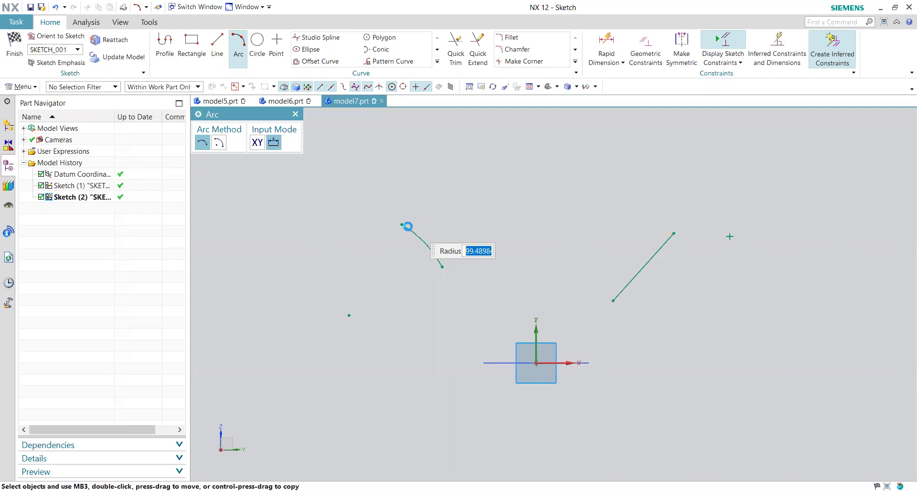
pyautogui.click(385, 169)
pyautogui.click(384, 193)
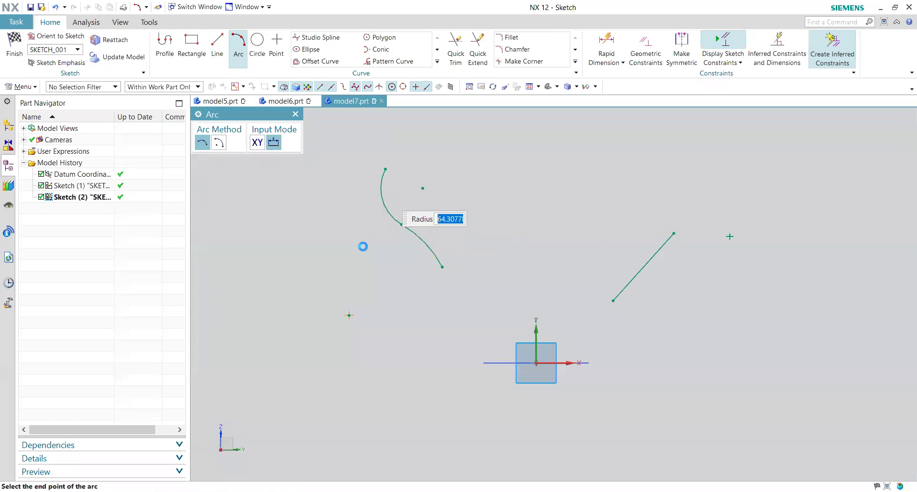
# Reshape the S-curve by moving its lower endpoint slightly downward, and finish the sketch.
pyautogui.press('Escape')
pyautogui.moveTo(440, 265); pyautogui.dragTo(441, 277)
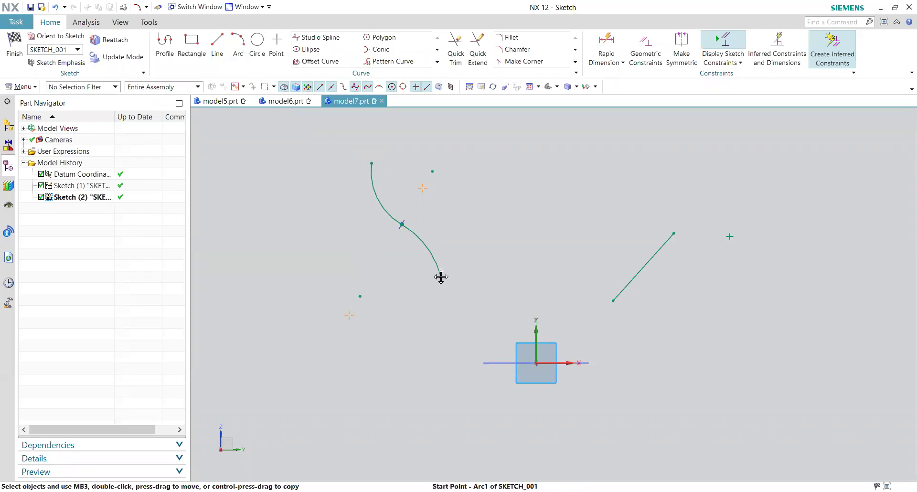
pyautogui.click(15, 43)
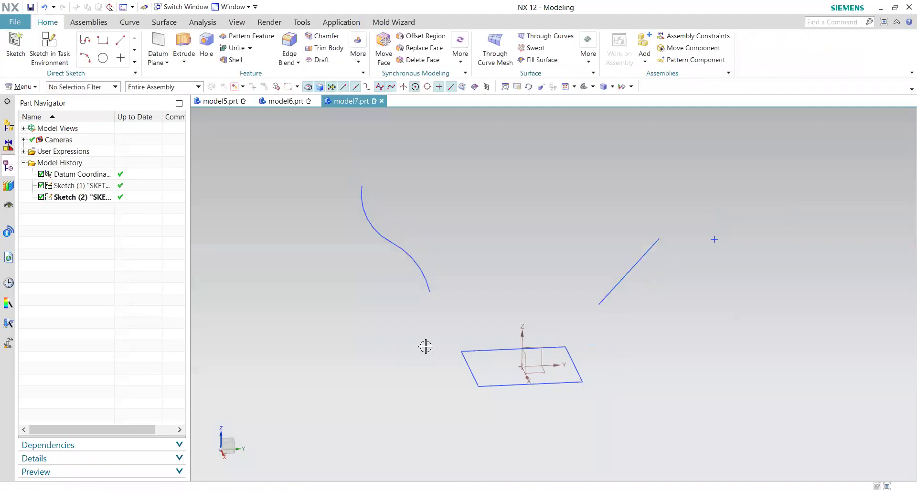
# Preview an Extrude of the square sketch along its default direction and reset the Extrude settings.
pyautogui.click(183, 48)
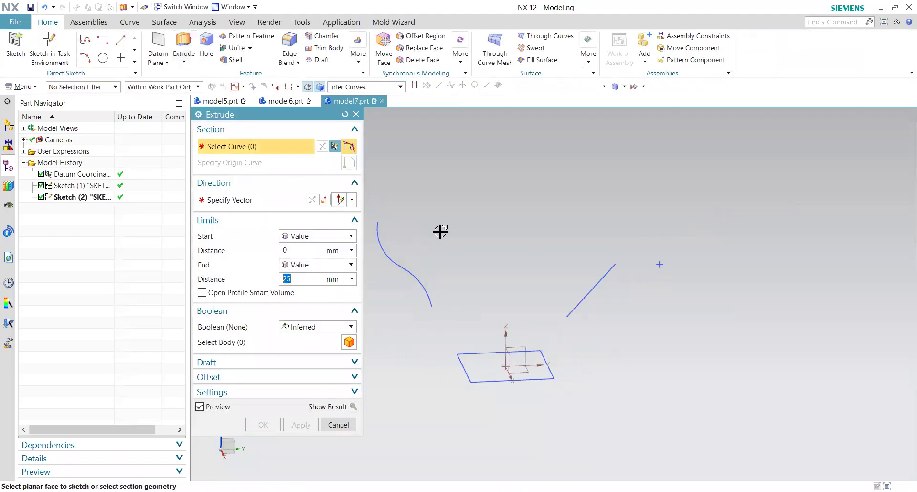
pyautogui.moveTo(604, 446)
pyautogui.mouseDown(button='middle')
pyautogui.moveTo(590, 454)
pyautogui.moveTo(524, 393)
pyautogui.mouseUp(button='middle')
pyautogui.click(525, 381)
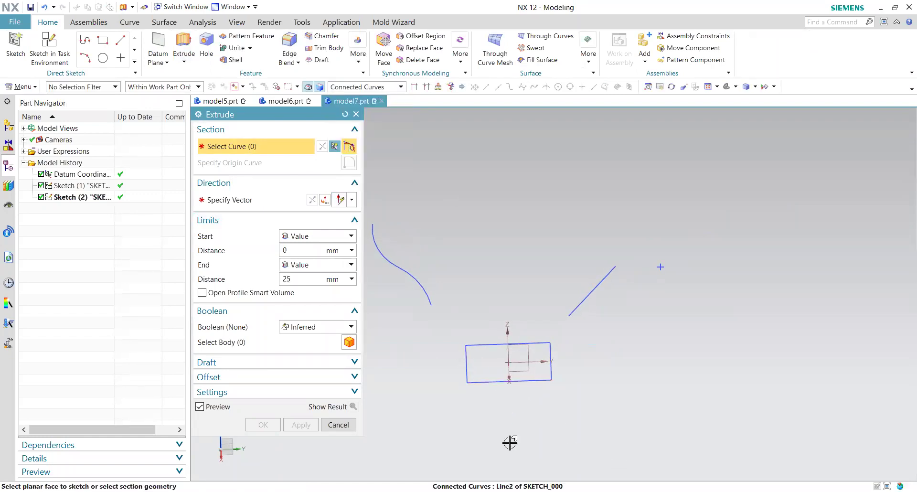
pyautogui.moveTo(495, 420); pyautogui.dragTo(492, 410, button='middle')
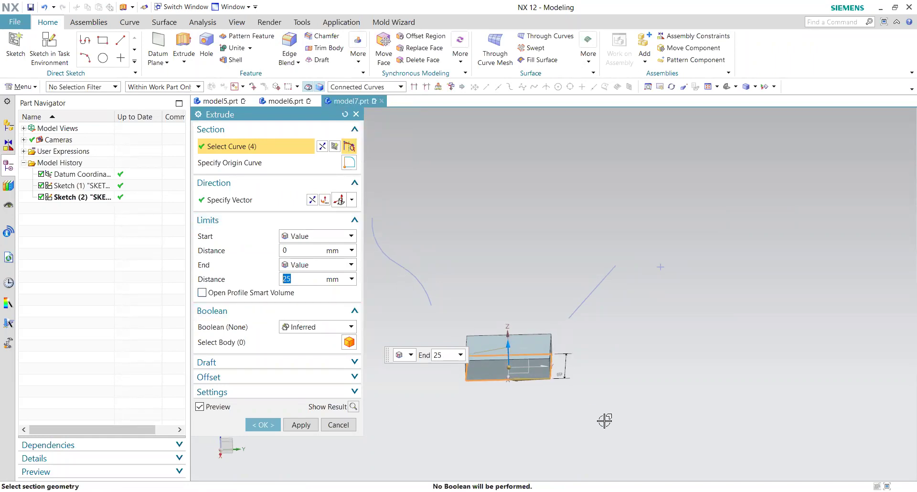
pyautogui.moveTo(507, 406); pyautogui.dragTo(494, 385, button='middle')
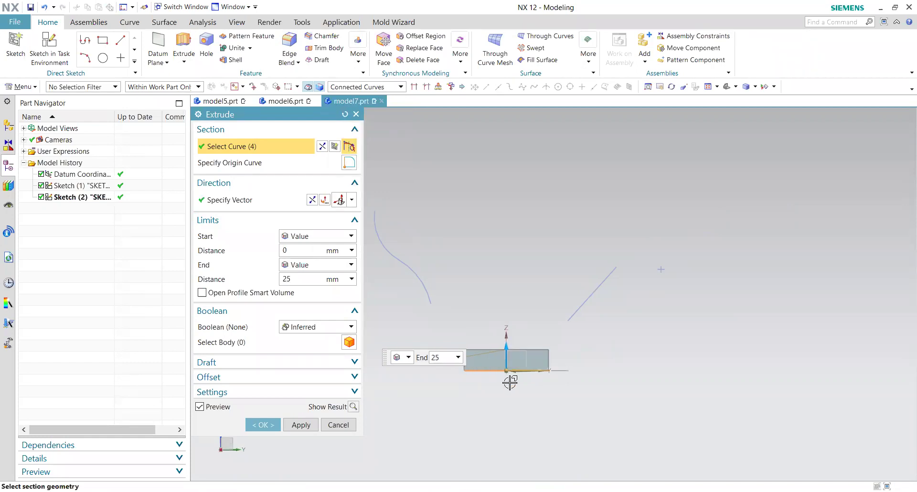
pyautogui.moveTo(505, 335); pyautogui.dragTo(505, 315)
pyautogui.click(344, 114)
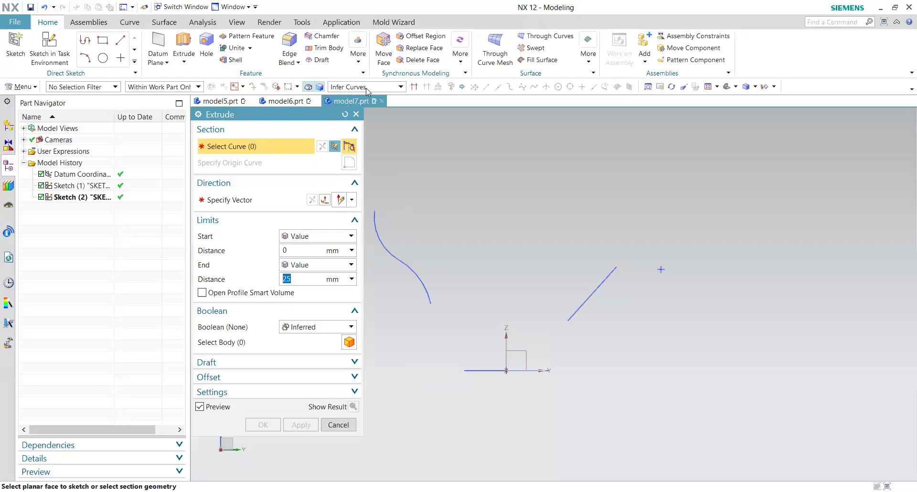
# Extrude the square 125 mm along a Two Points vector from the slanted line's lower end to the sketch point.
pyautogui.click(474, 370)
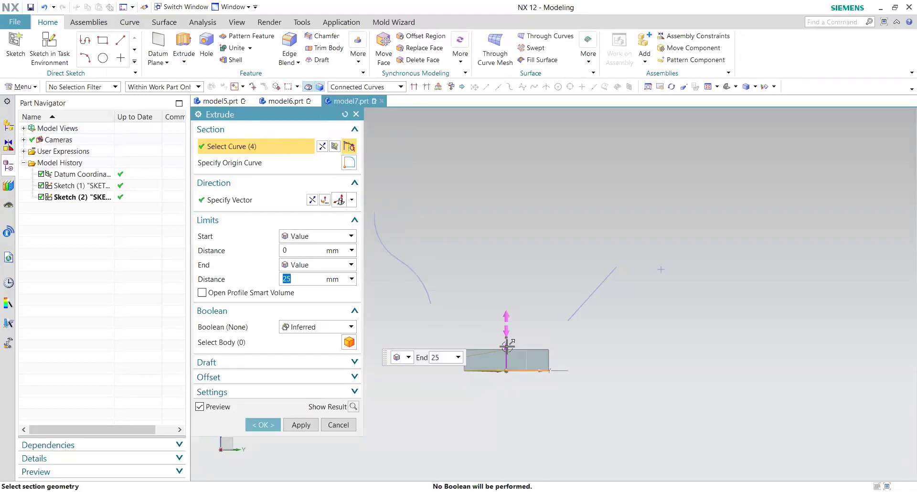
pyautogui.moveTo(507, 345); pyautogui.dragTo(507, 302)
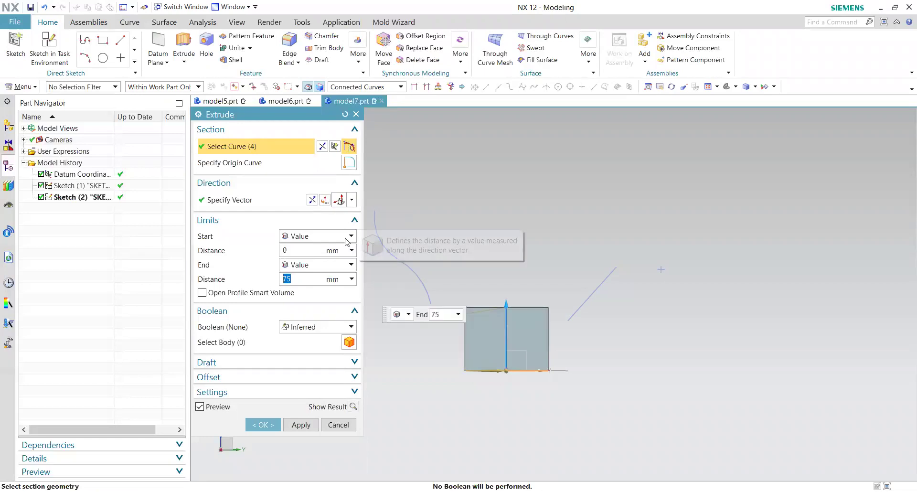
pyautogui.click(353, 200)
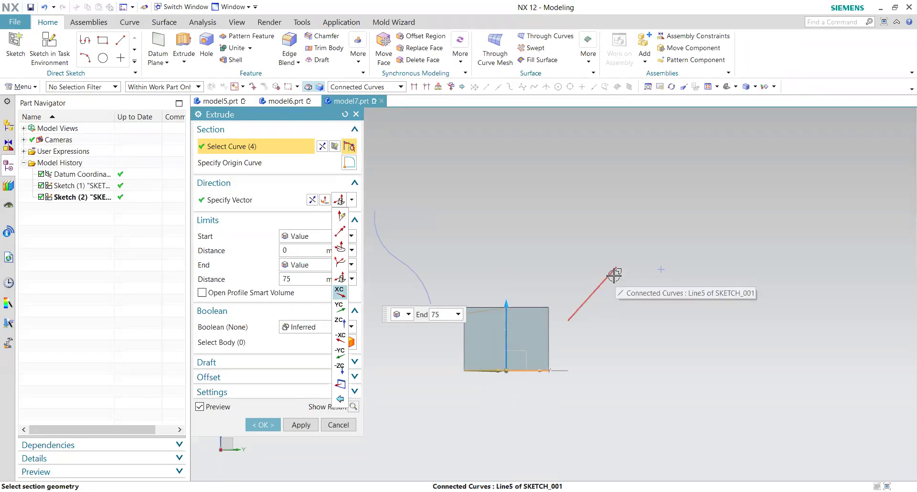
pyautogui.click(341, 233)
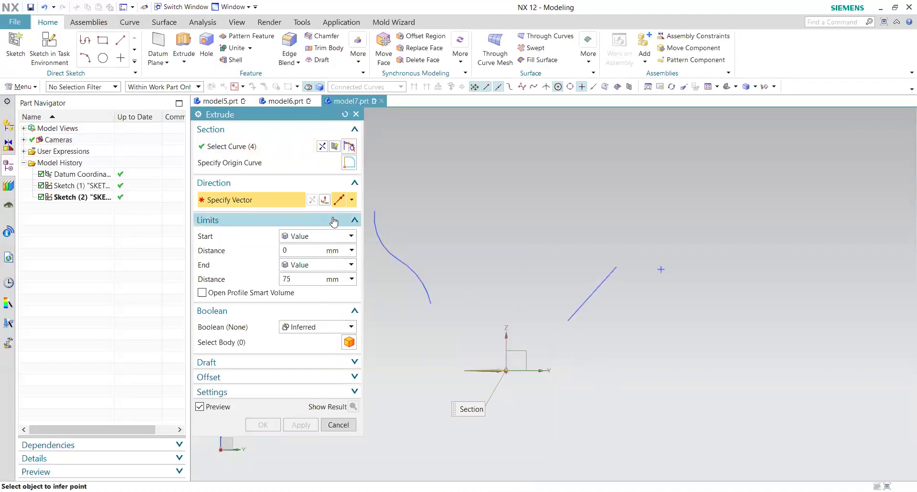
pyautogui.click(568, 320)
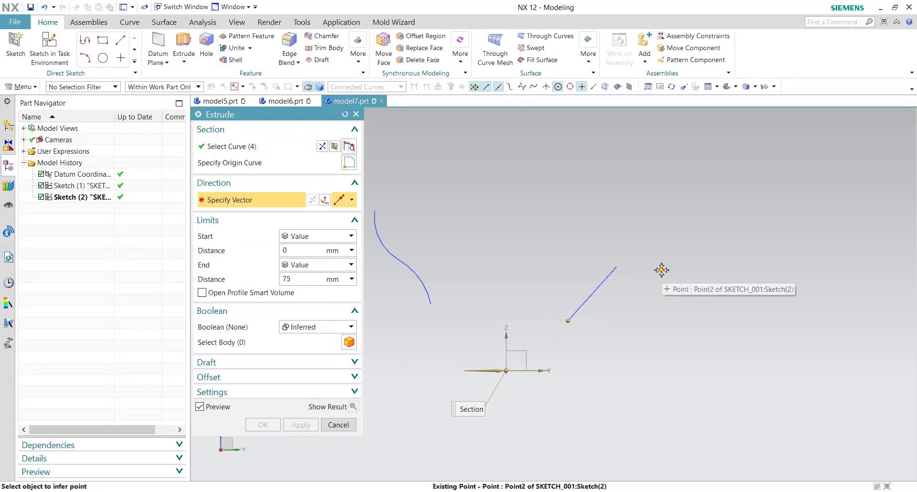
pyautogui.click(661, 270)
pyautogui.moveTo(661, 360); pyautogui.dragTo(579, 314, button='middle')
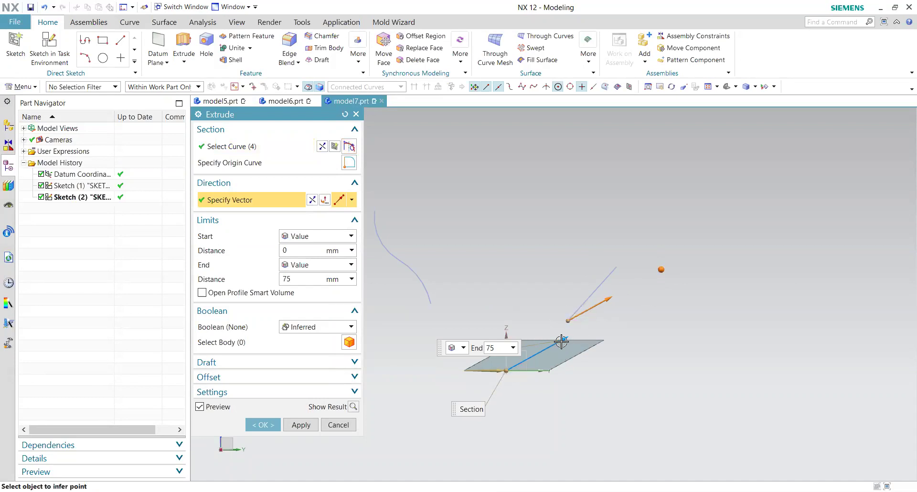
pyautogui.moveTo(604, 322)
pyautogui.mouseDown()
pyautogui.moveTo(640, 295)
pyautogui.moveTo(603, 316)
pyautogui.mouseUp()
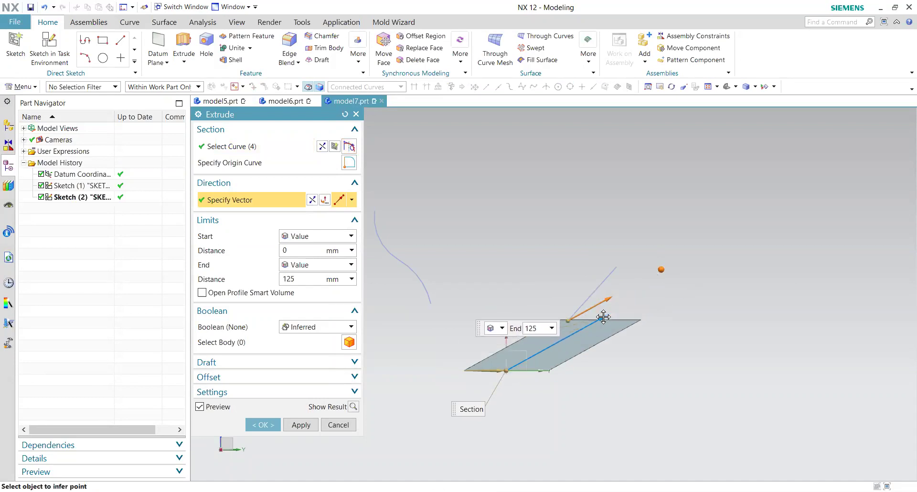
# Reverse the two-point extrusion direction back and forth, and reset the Extrude settings.
pyautogui.click(324, 201)
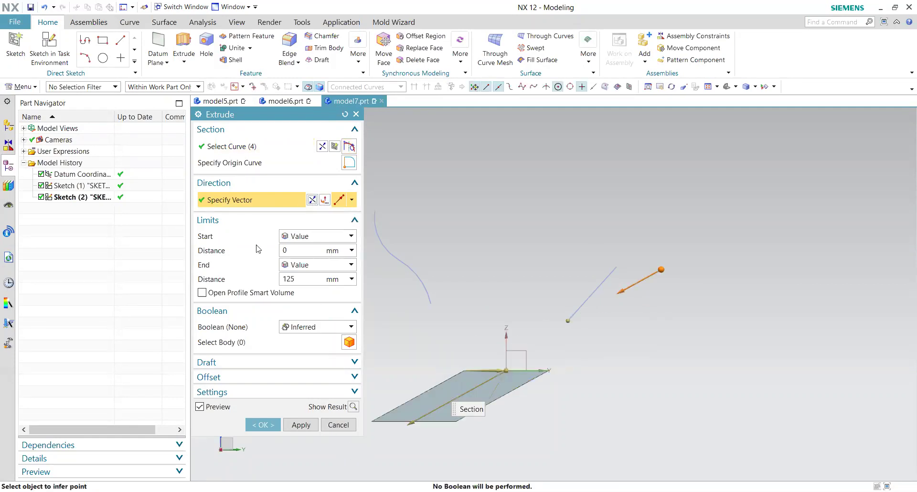
pyautogui.click(312, 201)
pyautogui.click(312, 202)
pyautogui.click(312, 202)
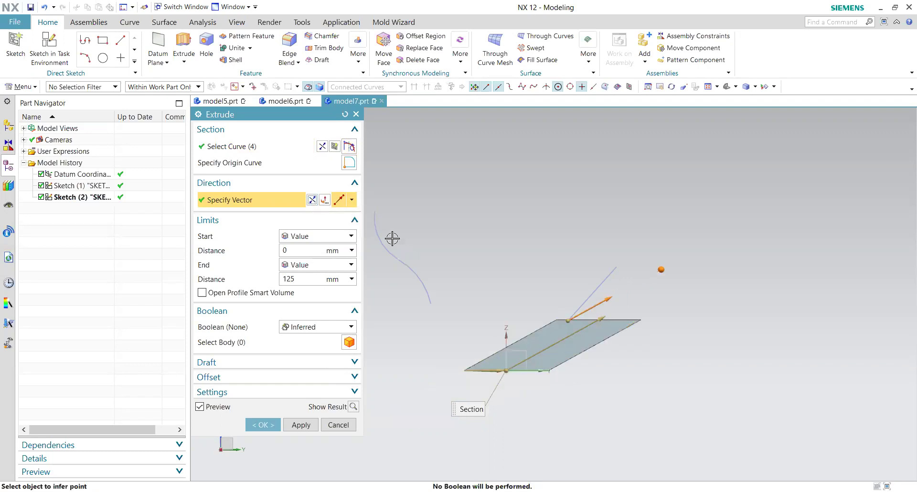
pyautogui.click(352, 200)
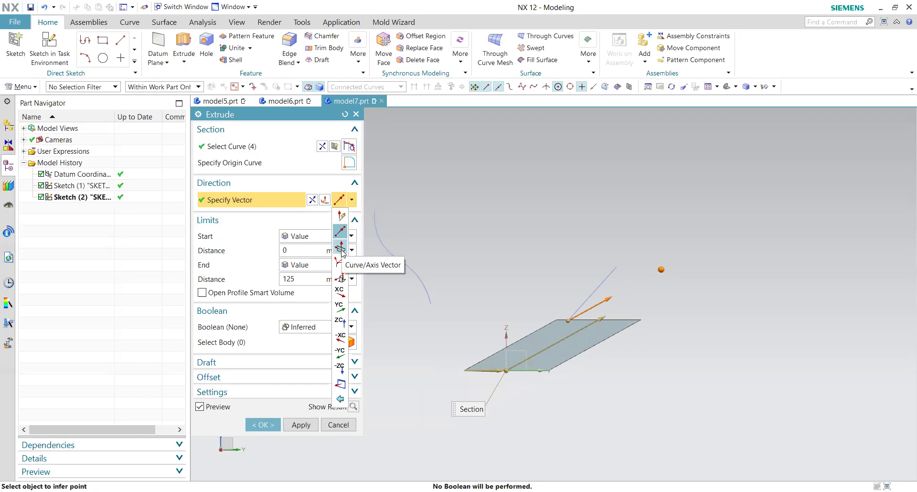
pyautogui.click(344, 114)
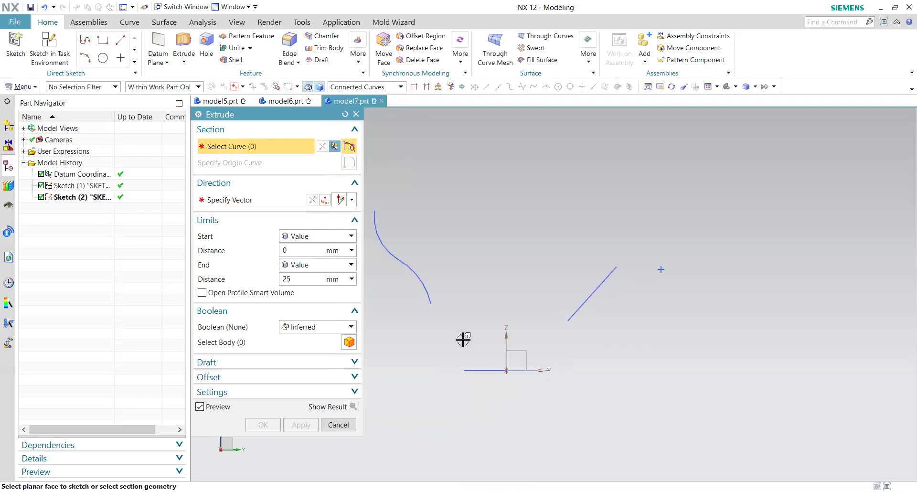
# Extrude the square 100 mm using the slanted line as a Curve/Axis Vector, and reverse the direction to point upward.
pyautogui.click(471, 370)
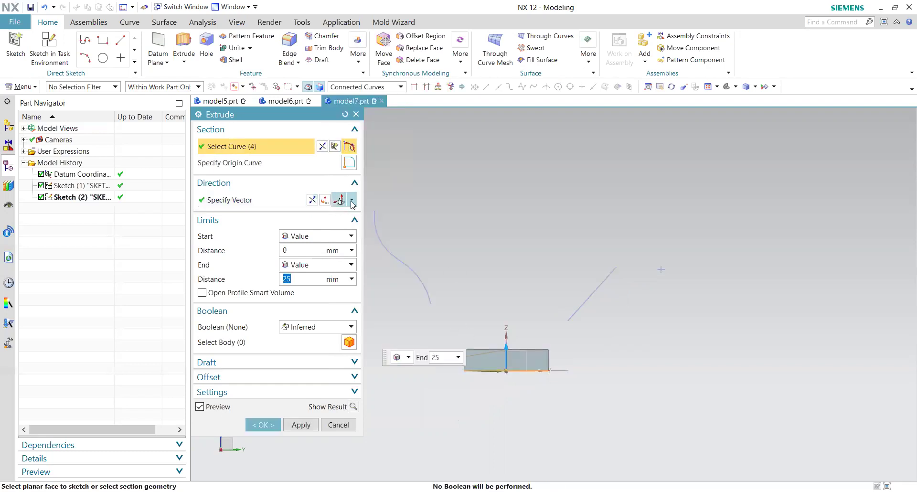
pyautogui.click(351, 200)
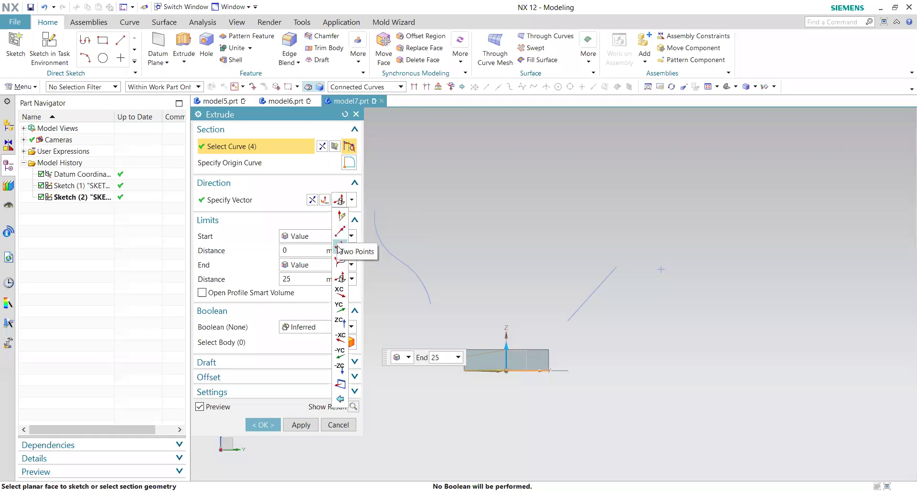
pyautogui.click(340, 246)
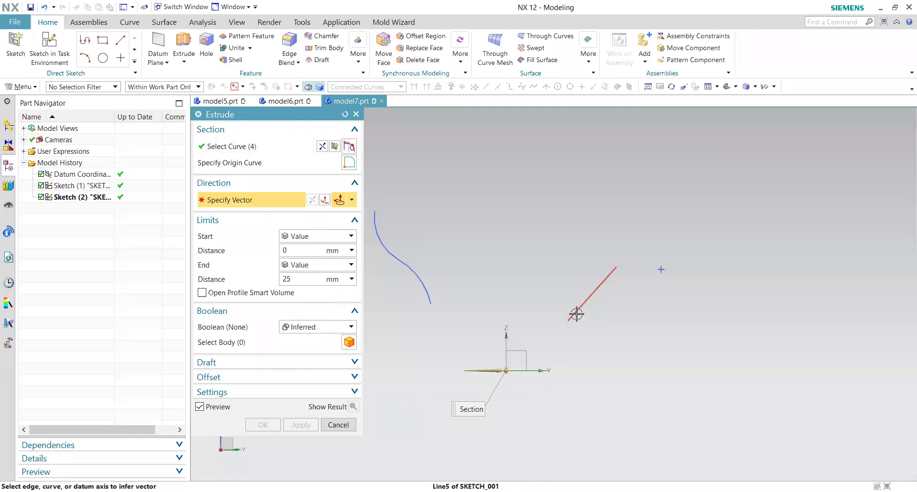
pyautogui.click(564, 378)
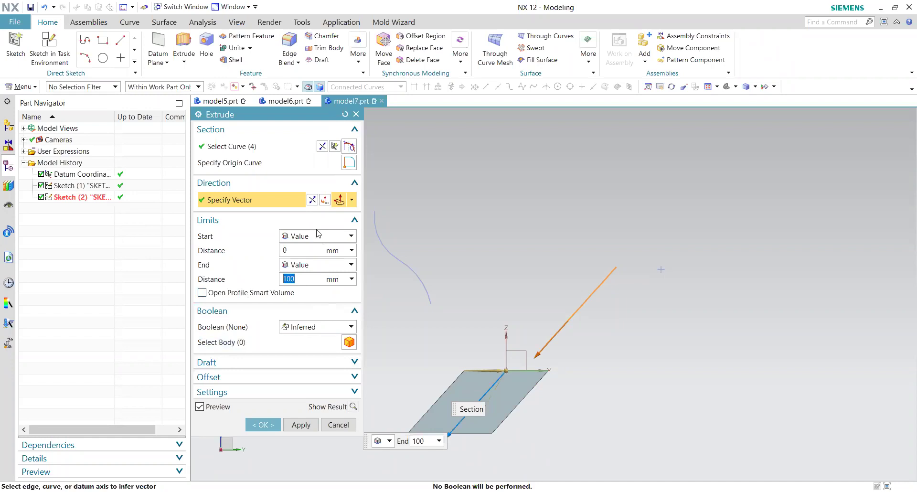
pyautogui.click(312, 199)
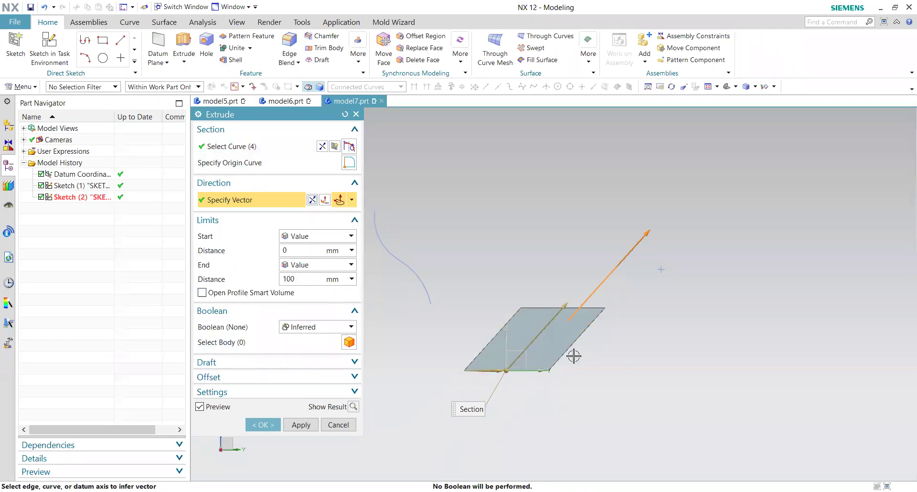
# Change the extrusion direction to a tangent vector on the S-shaped curve and slide its point to an arc length of about 27.2.
pyautogui.click(351, 200)
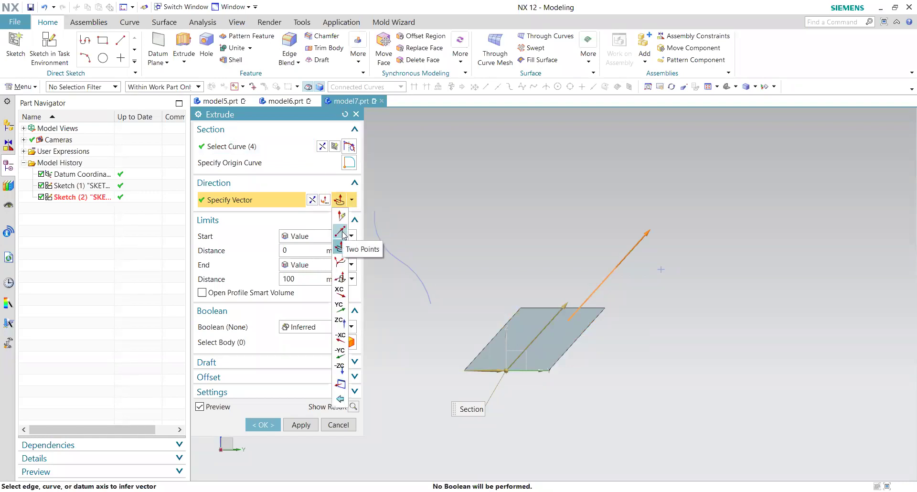
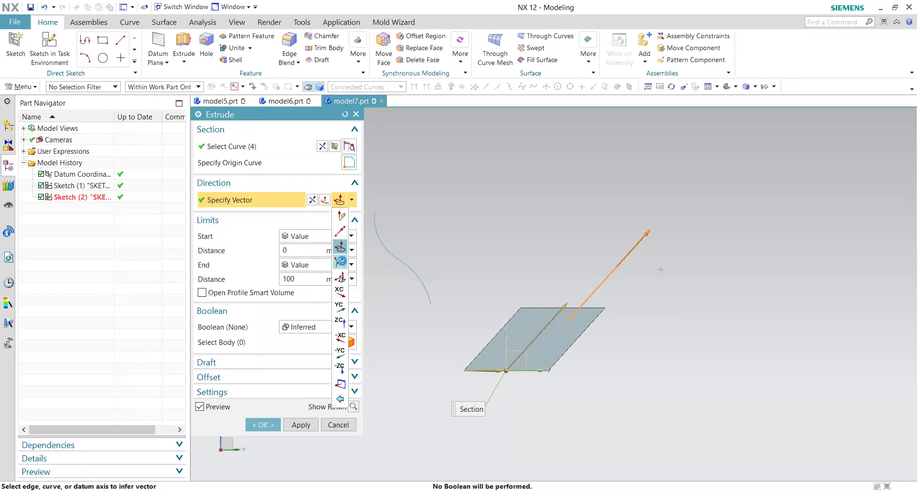
pyautogui.click(341, 263)
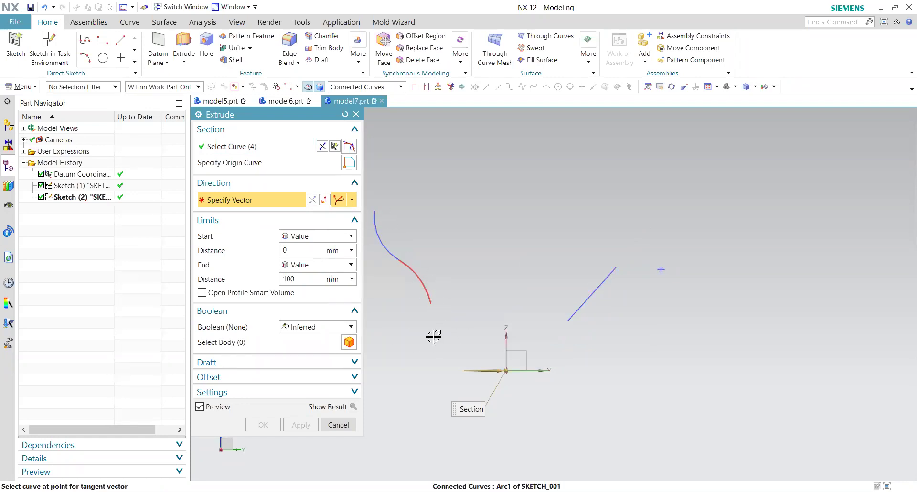
pyautogui.click(428, 293)
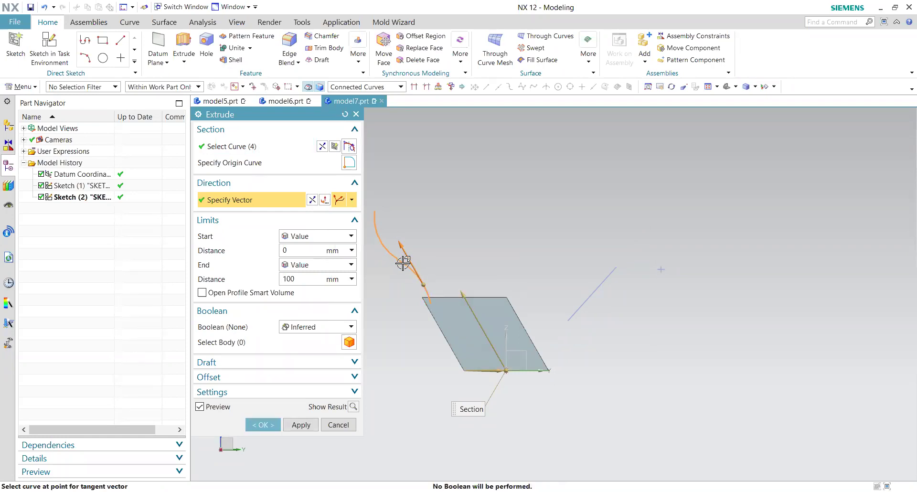
pyautogui.moveTo(426, 284); pyautogui.dragTo(400, 261)
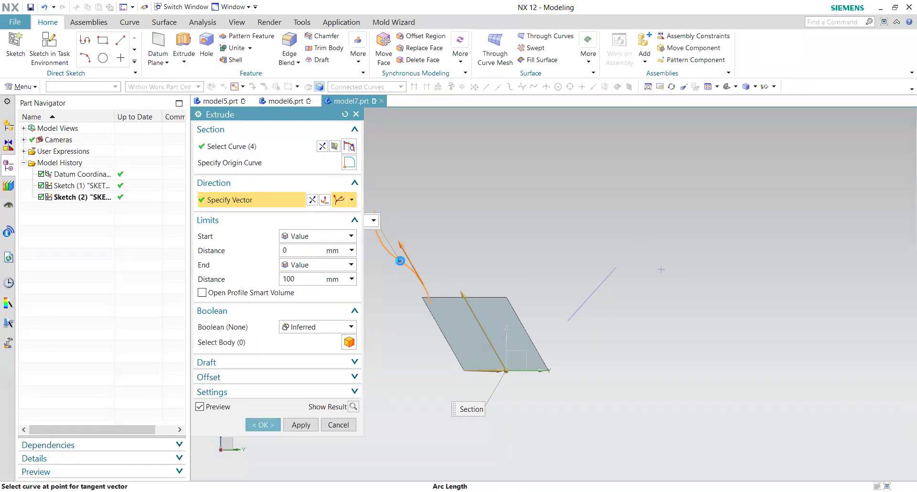
pyautogui.moveTo(418, 301); pyautogui.dragTo(438, 342, button='middle')
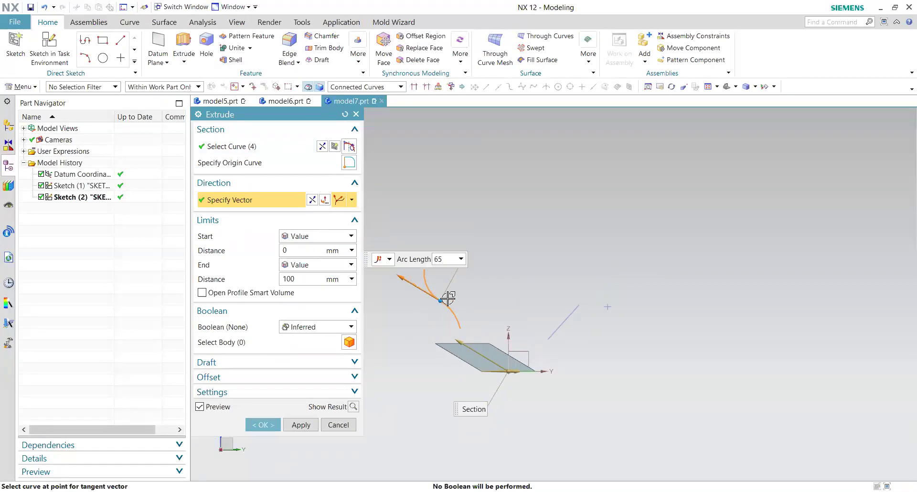
pyautogui.moveTo(438, 300); pyautogui.dragTo(455, 314)
pyautogui.scroll(3, 459, 322)
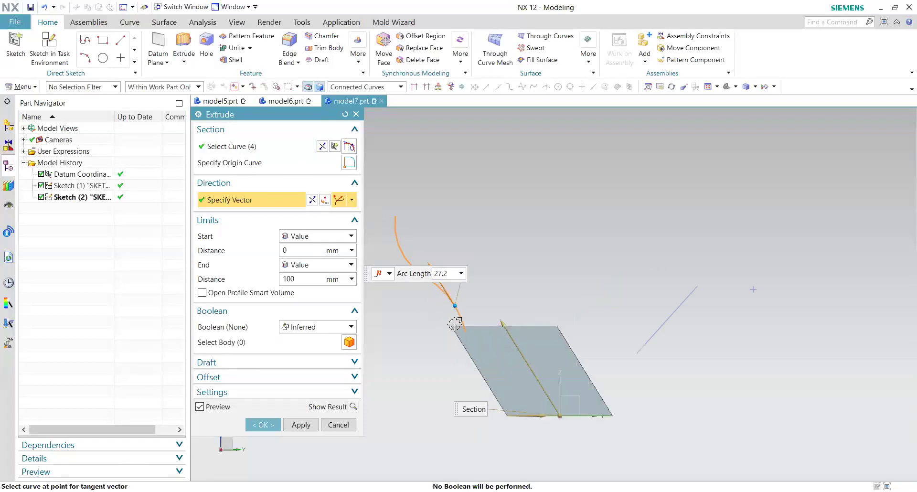
# Reset the Extrude settings and close the command without creating a body.
pyautogui.click(352, 201)
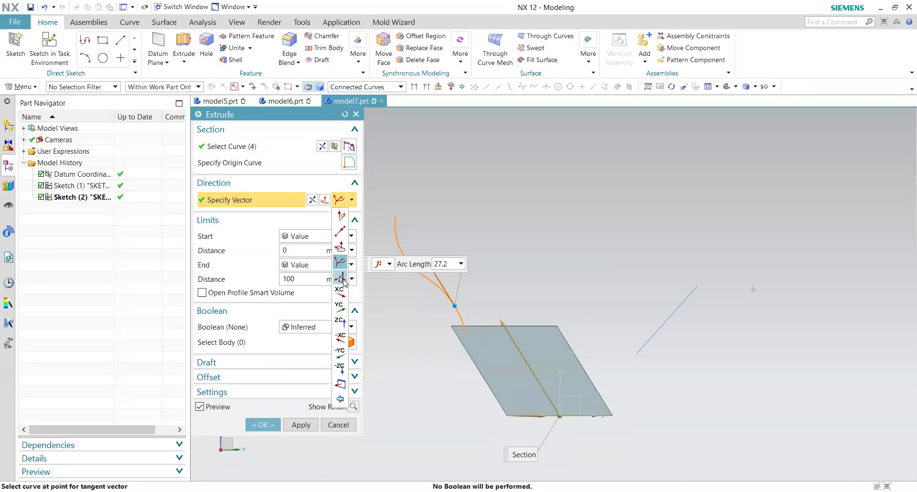
pyautogui.click(345, 114)
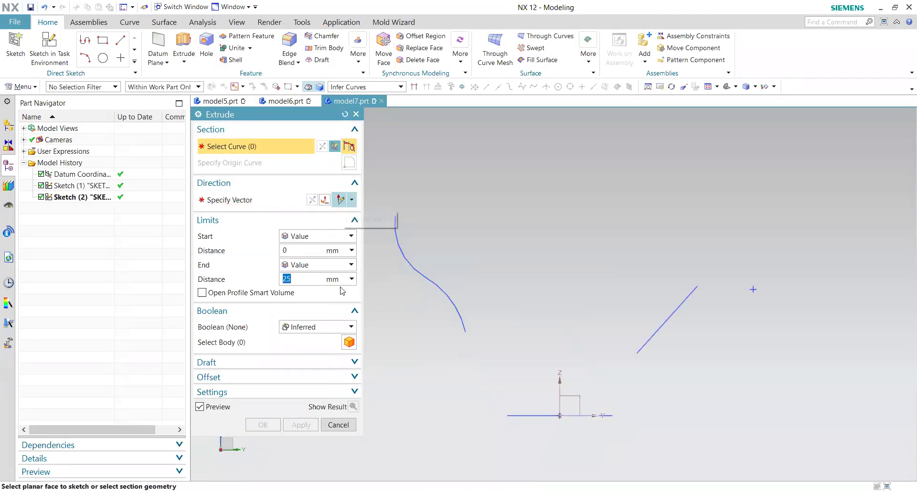
pyautogui.click(338, 425)
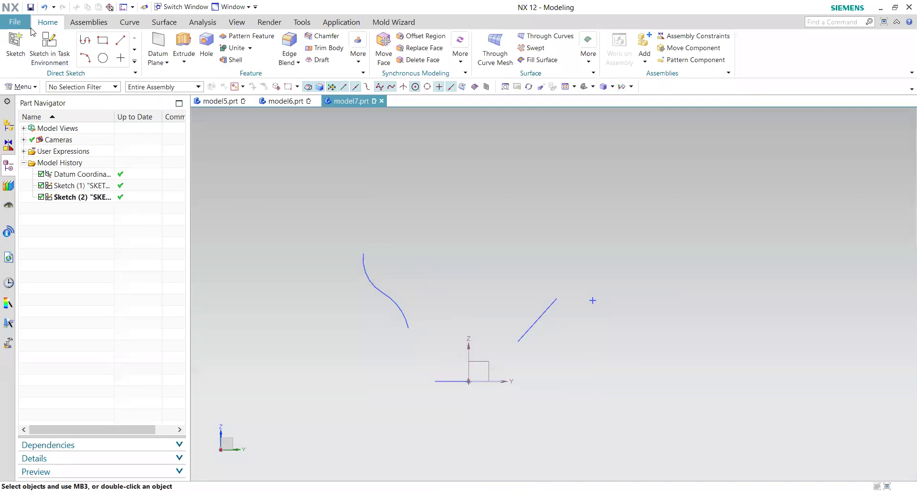
# Create a new model part and start a sketch on the XZ plane of its datum coordinate system.
pyautogui.click(15, 21)
pyautogui.click(51, 68)
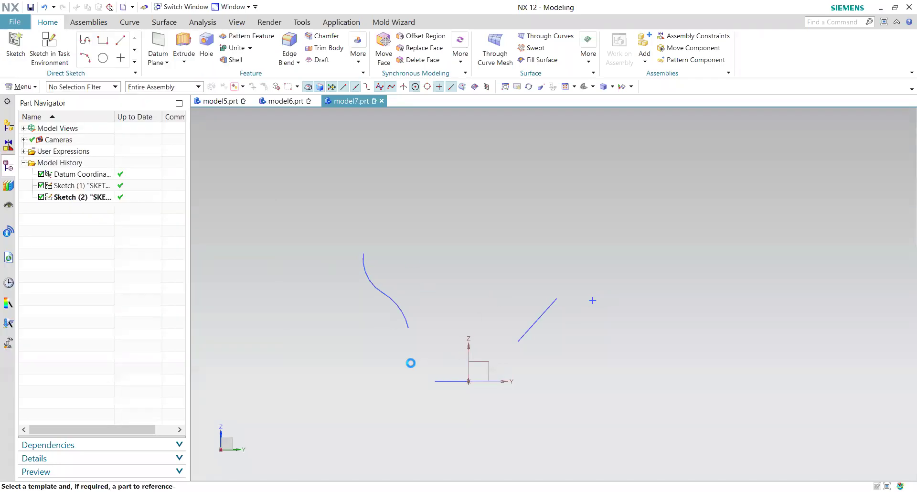
pyautogui.press('Return')
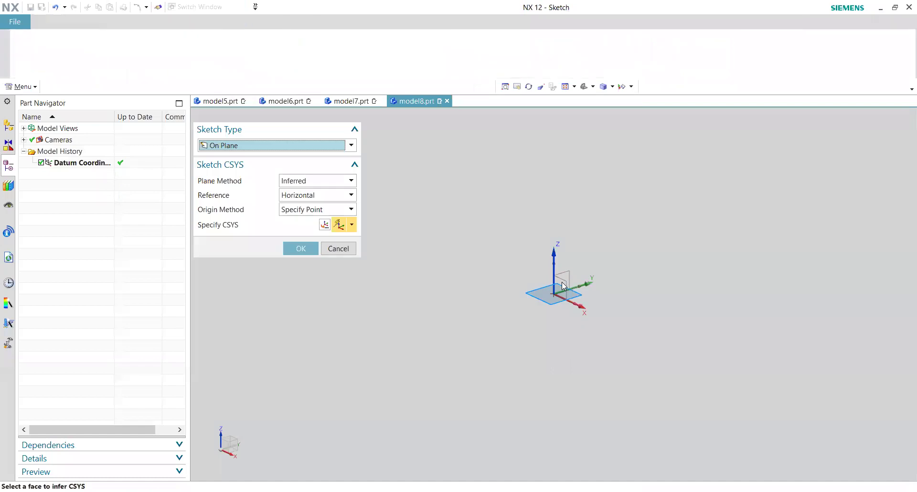
pyautogui.click(562, 281)
pyautogui.click(301, 248)
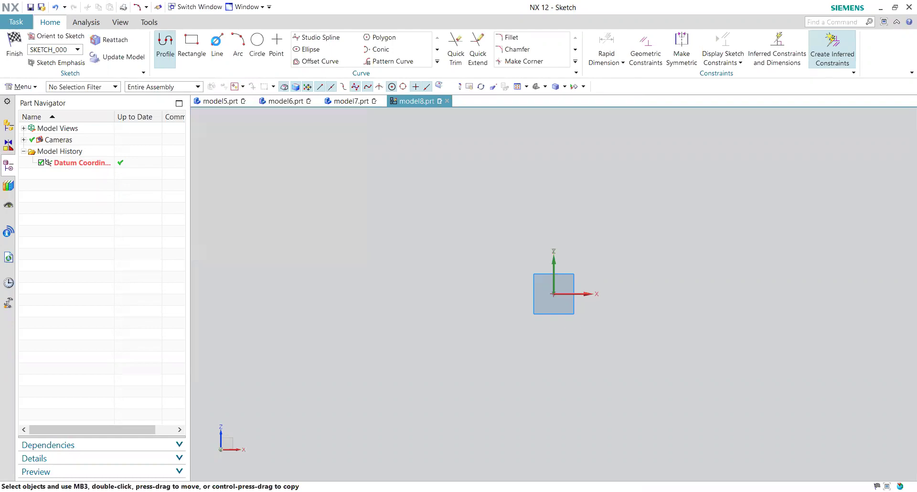
# Sketch a closed four-sided profile around the origin with vertical left, horizontal bottom and slanted right and top edges, and finish the sketch.
pyautogui.click(192, 43)
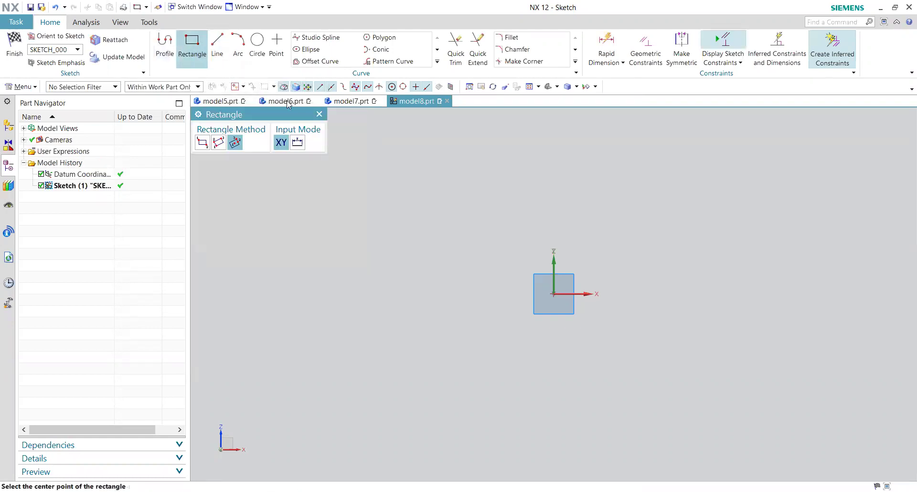
pyautogui.press('Escape')
pyautogui.click(437, 208)
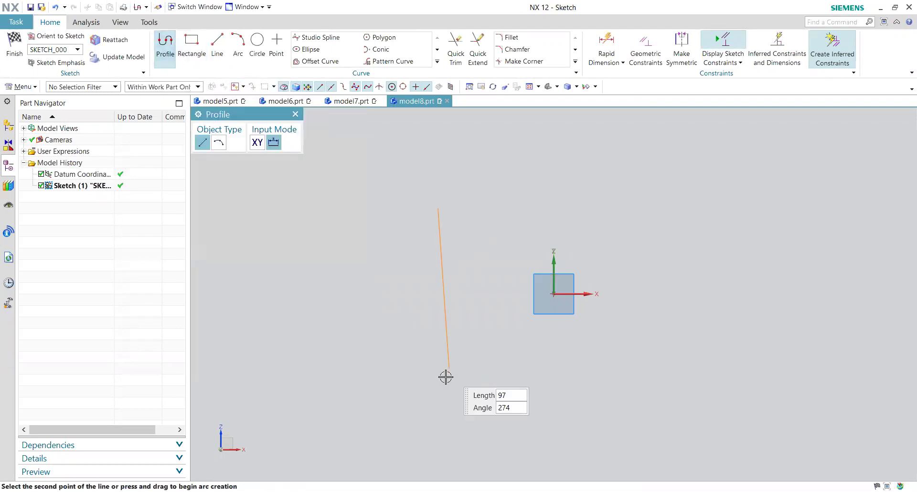
pyautogui.click(470, 382)
pyautogui.click(676, 382)
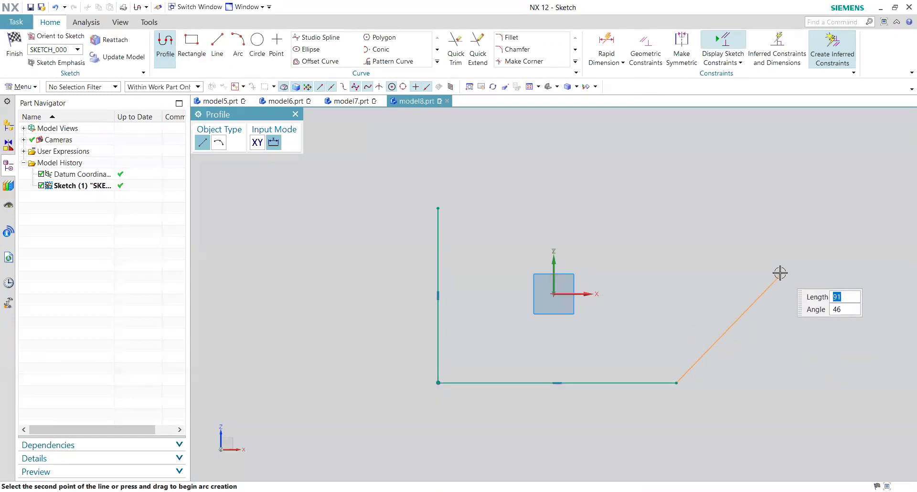
pyautogui.click(623, 252)
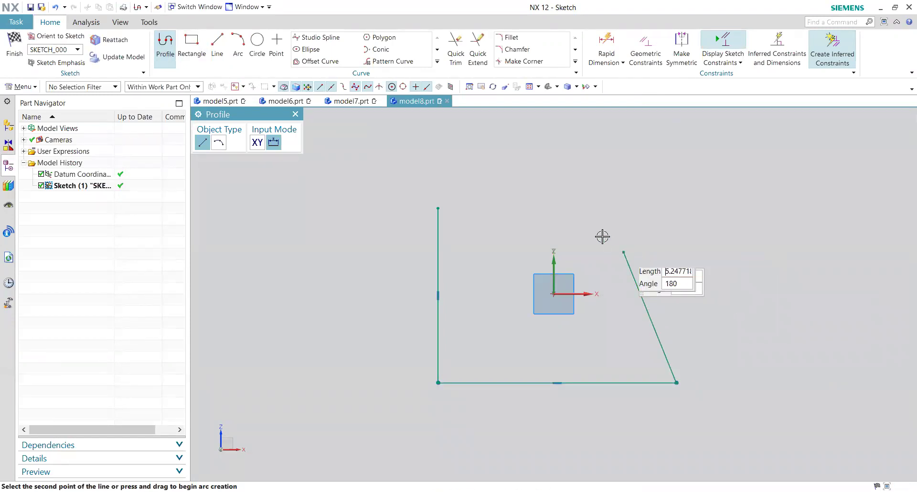
pyautogui.click(439, 208)
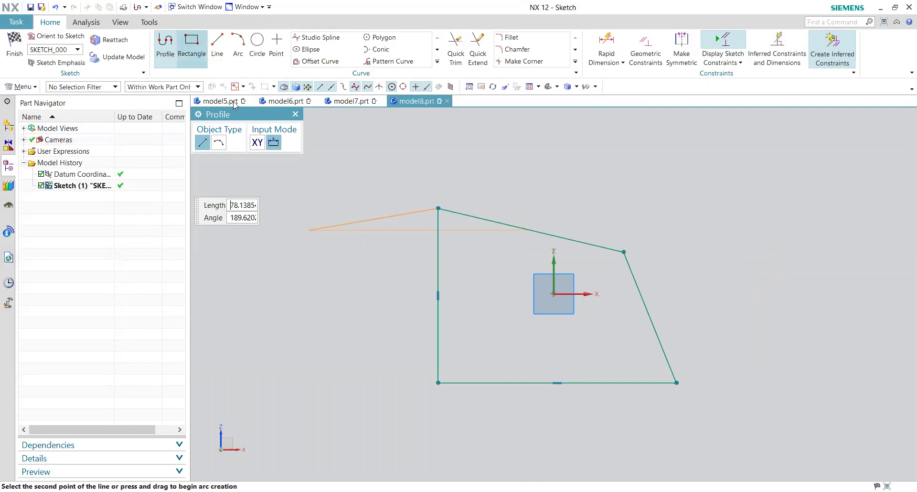
pyautogui.click(294, 115)
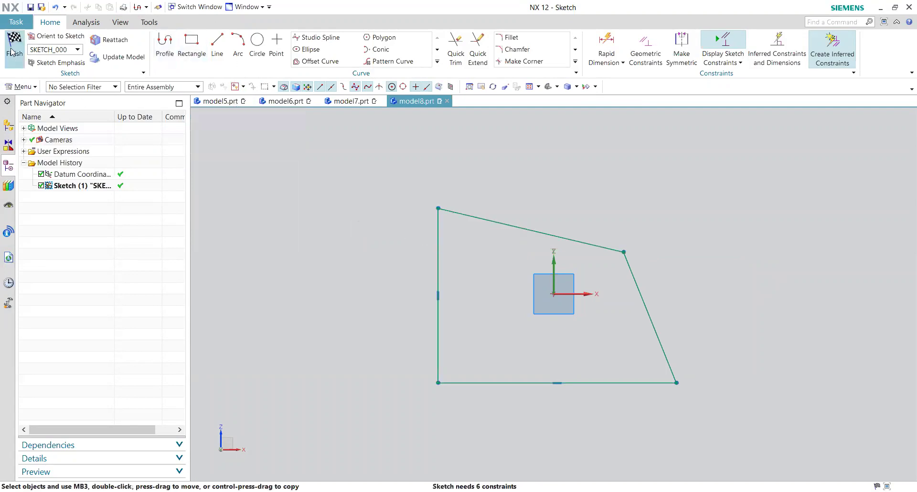
pyautogui.click(15, 45)
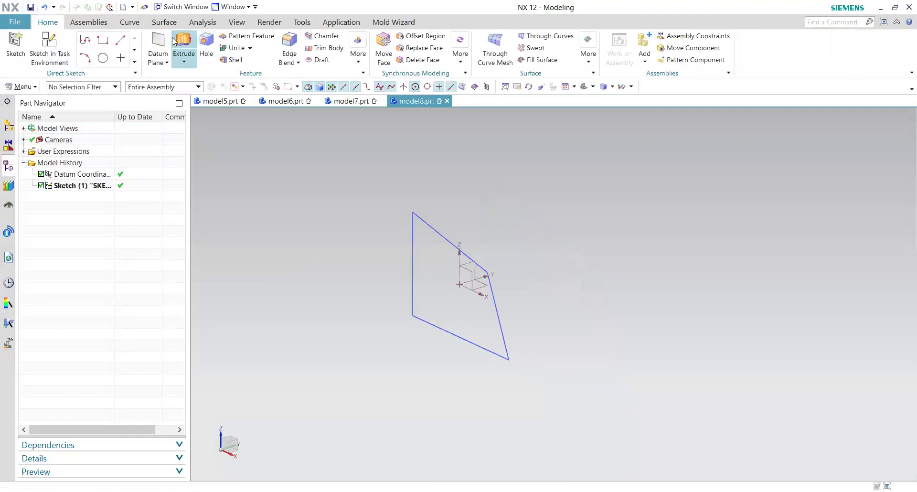
# Extrude the four-sided profile to both sides using Symmetric Value with a distance of 55 mm.
pyautogui.click(181, 42)
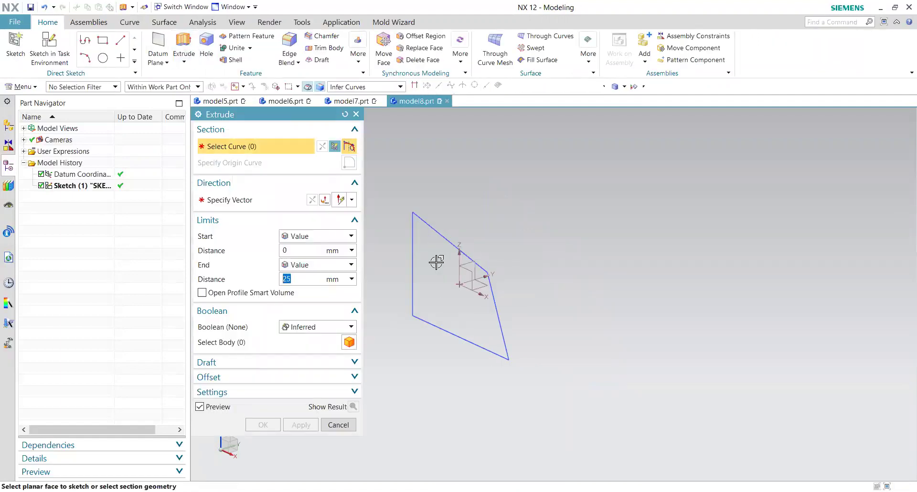
pyautogui.click(436, 228)
pyautogui.click(311, 236)
pyautogui.click(310, 258)
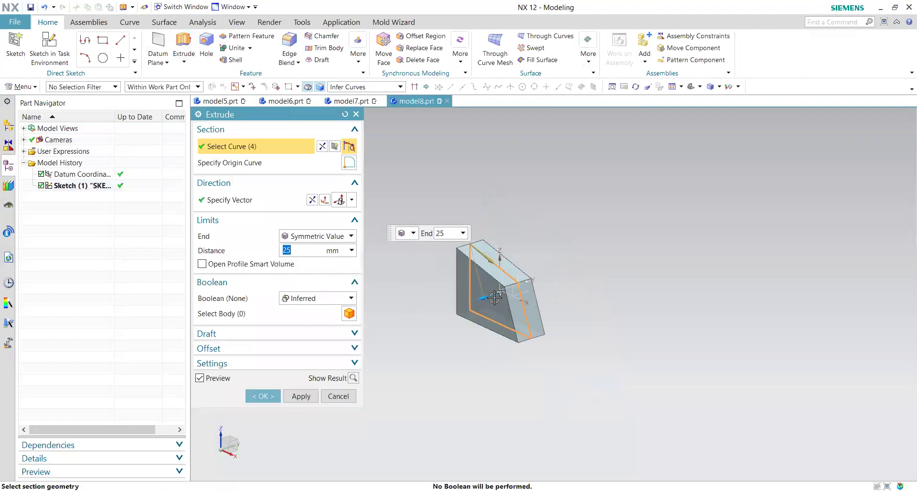
pyautogui.moveTo(470, 310); pyautogui.dragTo(438, 315)
pyautogui.click(301, 396)
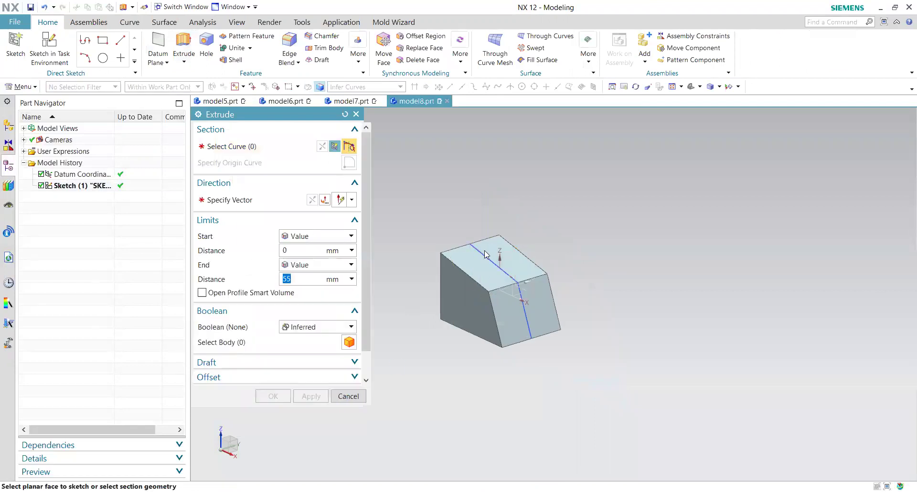
# Leave the Extrude command and hide the profile sketch inside the solid.
pyautogui.press('Escape')
pyautogui.click(479, 252)
pyautogui.rightClick(494, 214)
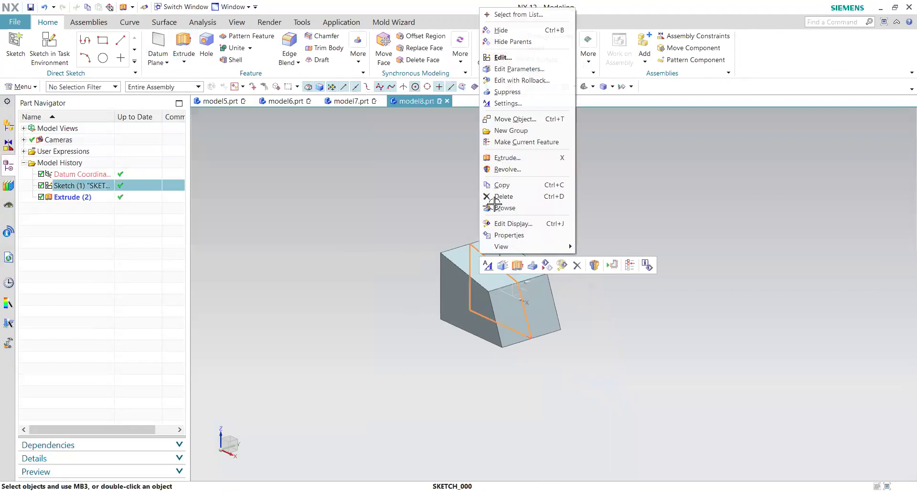
pyautogui.click(500, 31)
pyautogui.click(50, 47)
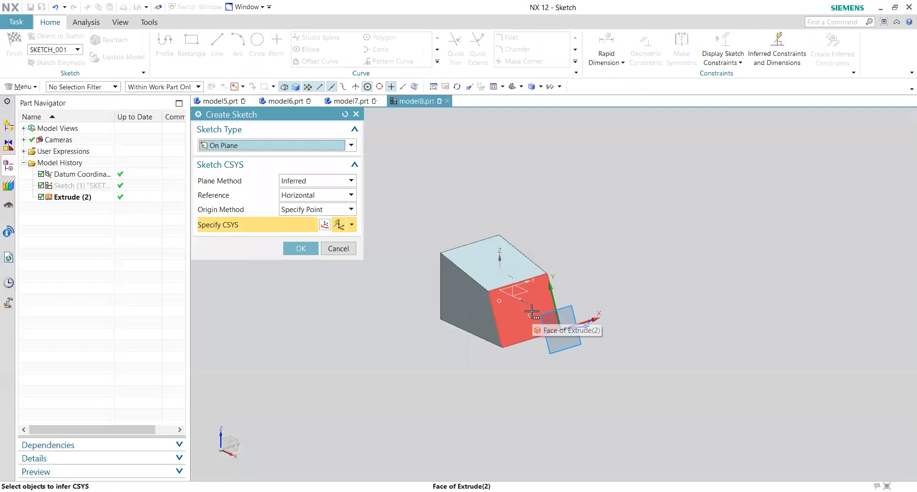
pyautogui.click(300, 248)
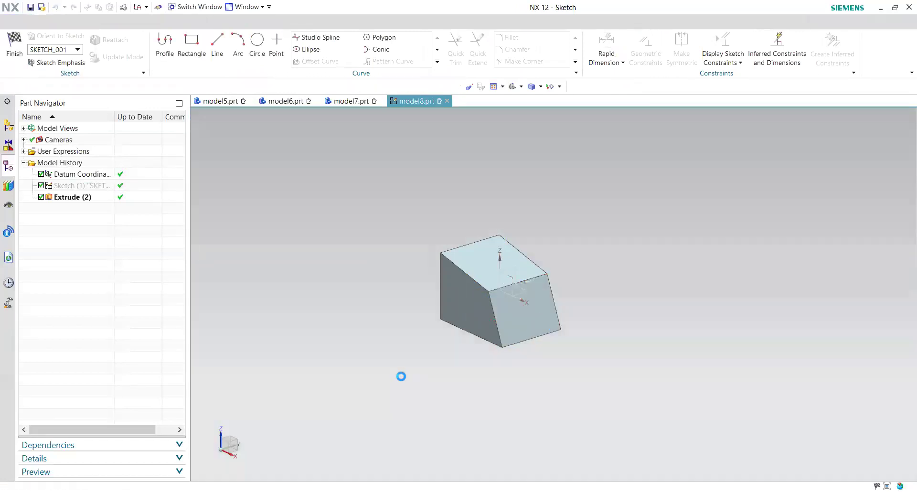
pyautogui.moveTo(505, 318); pyautogui.dragTo(561, 291, button='middle')
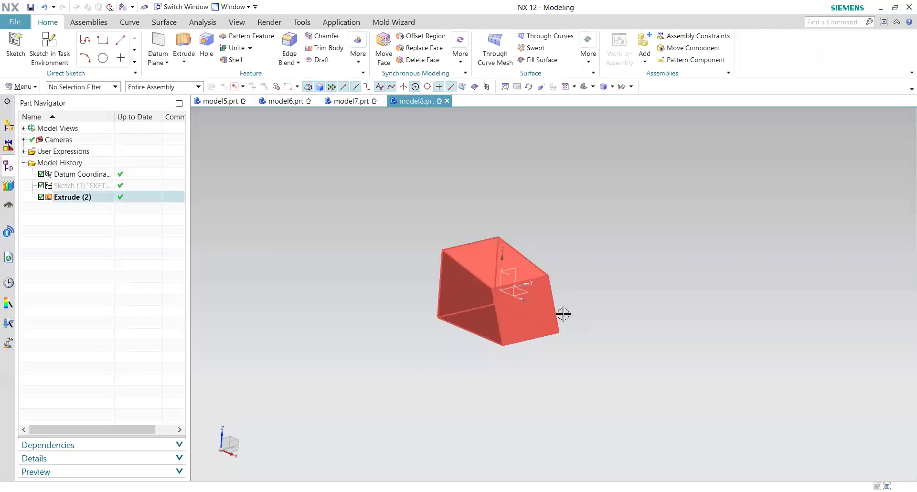
# Set up a 55 mm extrusion from the slanted end face of the solid, using the Face Edges curve rule for the section.
pyautogui.scroll(3, 518, 314)
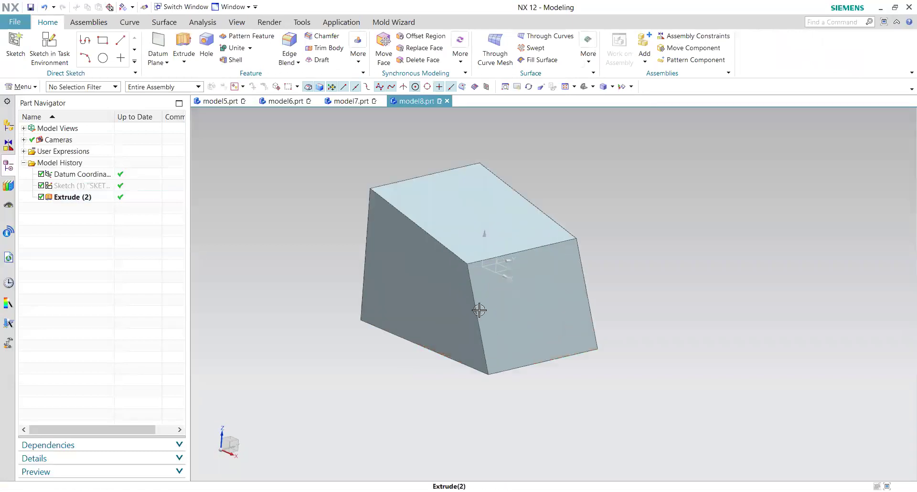
pyautogui.click(184, 48)
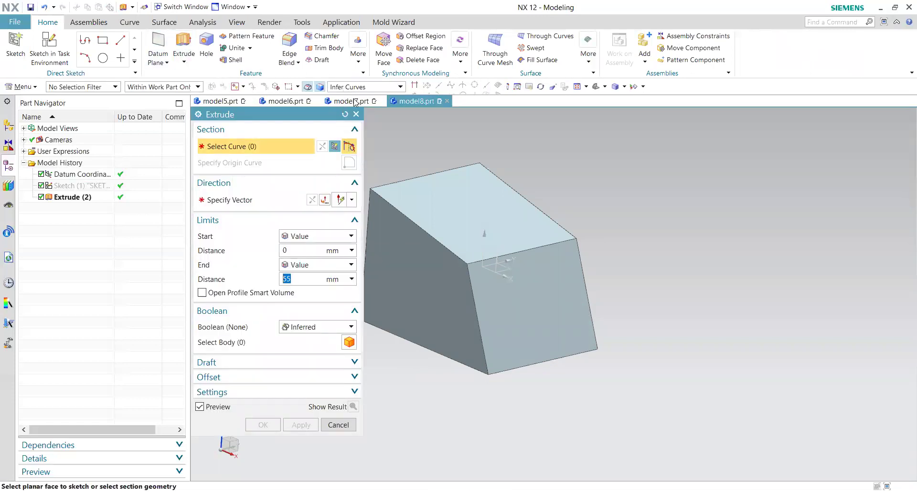
pyautogui.click(356, 87)
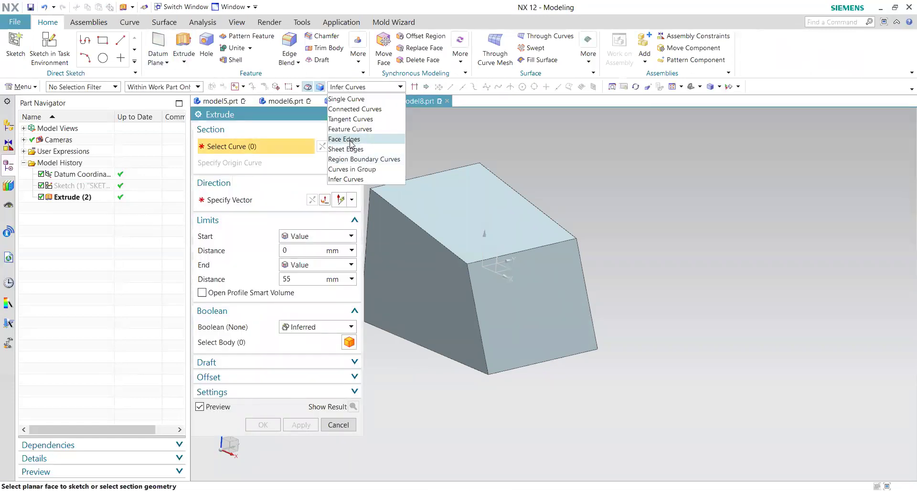
pyautogui.click(351, 140)
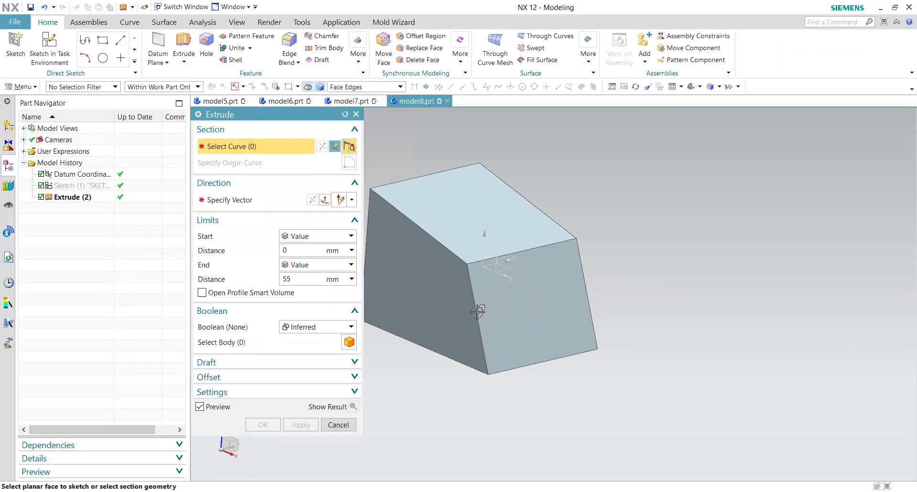
pyautogui.click(511, 331)
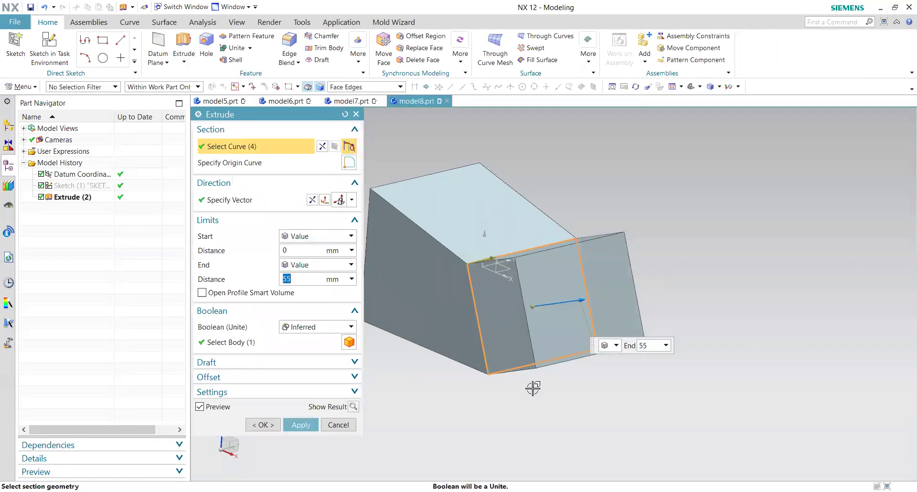
# Change the direction of the face extrusion from the face normal to the XC axis.
pyautogui.moveTo(503, 395); pyautogui.dragTo(531, 389, button='middle')
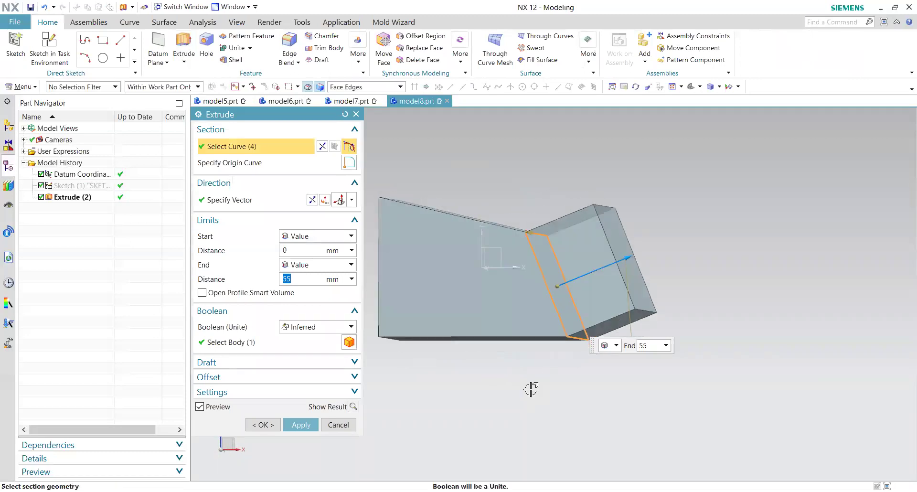
pyautogui.press('F8')
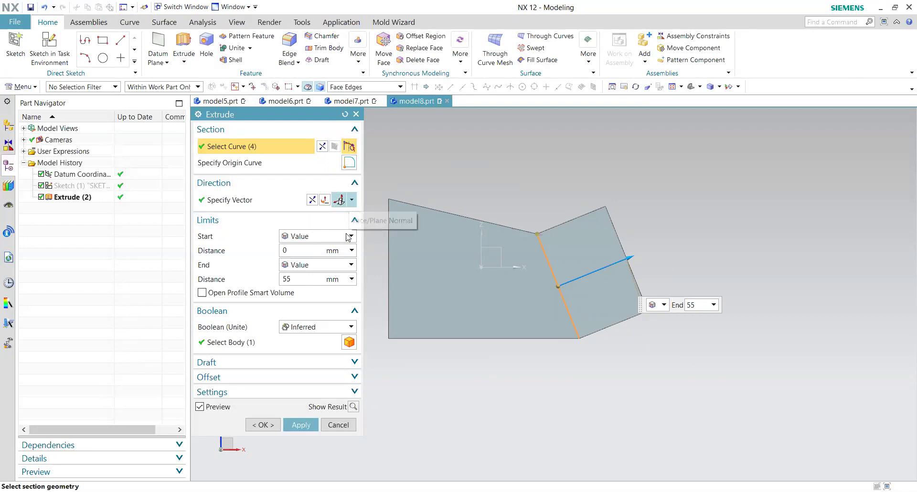
pyautogui.click(351, 199)
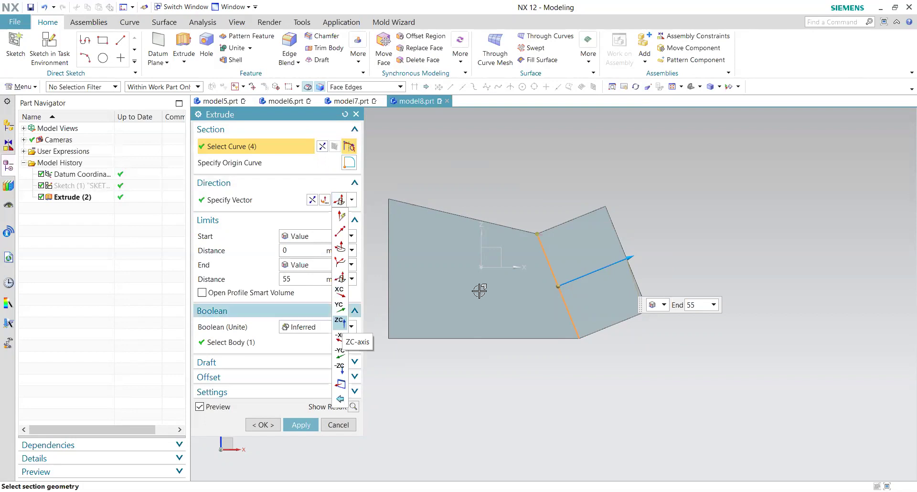
pyautogui.moveTo(492, 297); pyautogui.dragTo(505, 273, button='middle')
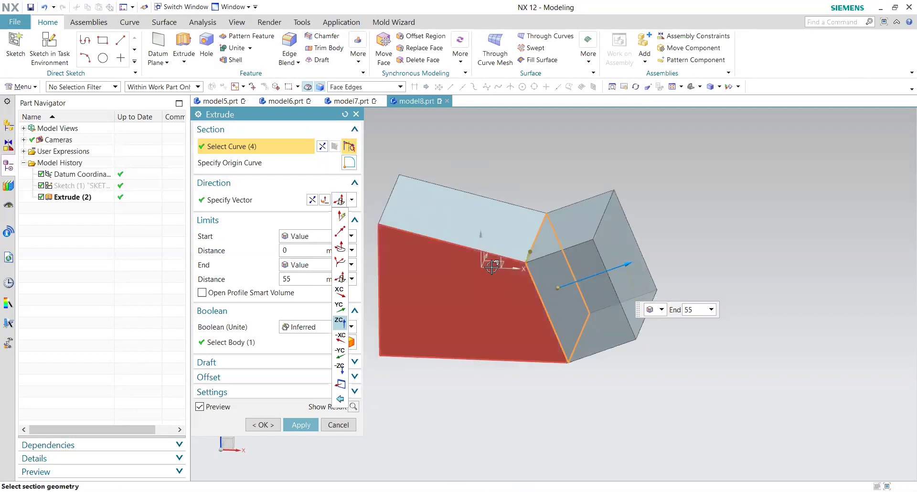
pyautogui.moveTo(461, 293); pyautogui.dragTo(482, 239, button='middle')
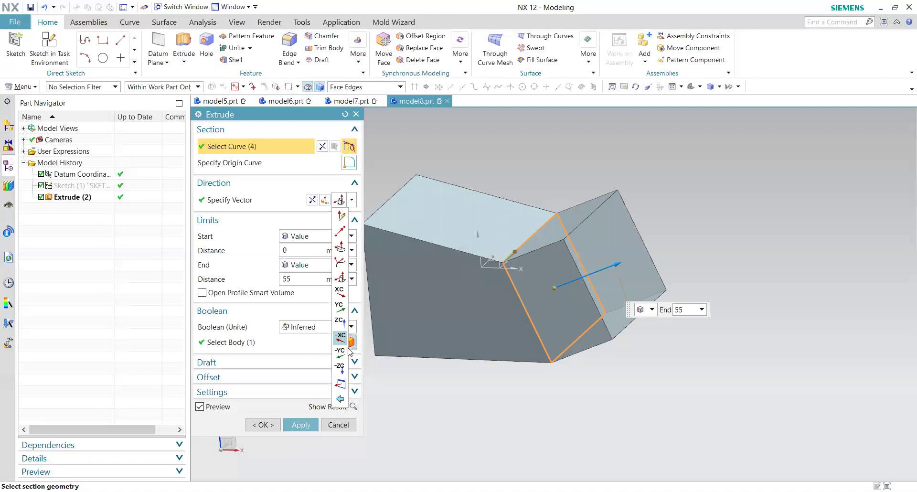
pyautogui.moveTo(472, 401); pyautogui.dragTo(484, 388, button='middle')
pyautogui.press('F8')
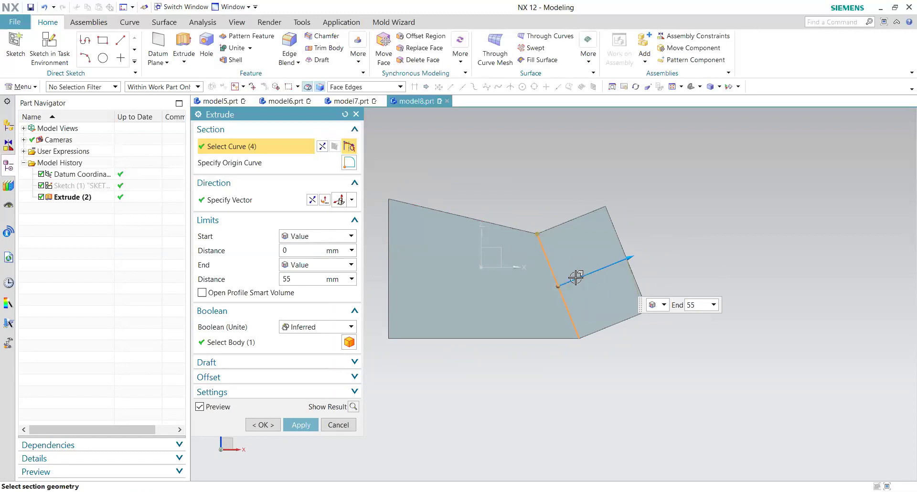
pyautogui.click(352, 200)
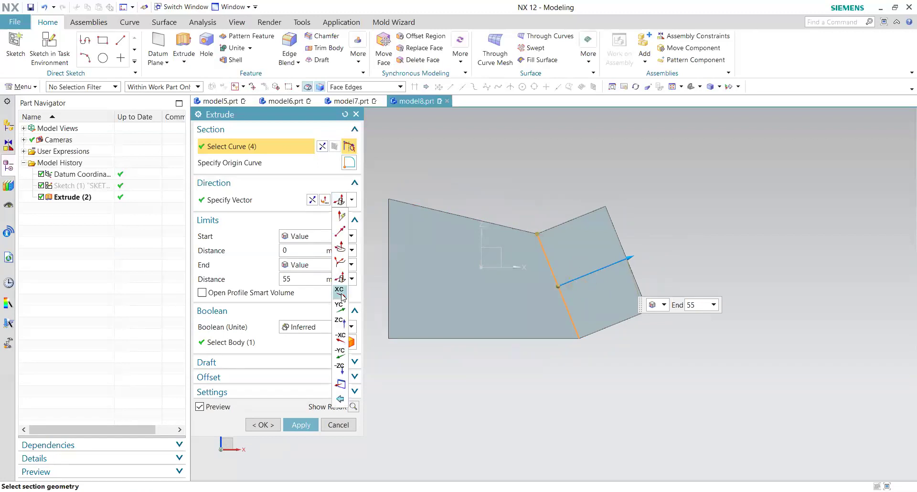
pyautogui.click(340, 292)
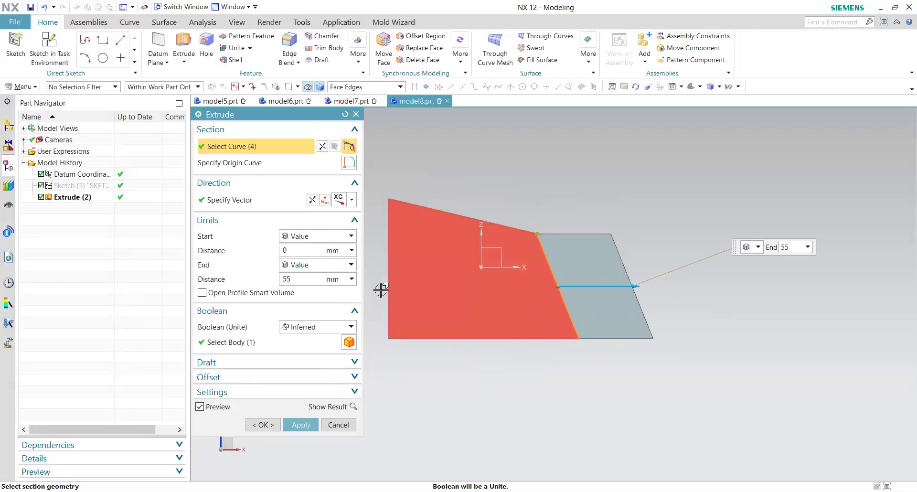
# Try to extrude the slanted face's edges along the YC axis.
pyautogui.click(352, 200)
pyautogui.moveTo(556, 397); pyautogui.dragTo(543, 314, button='middle')
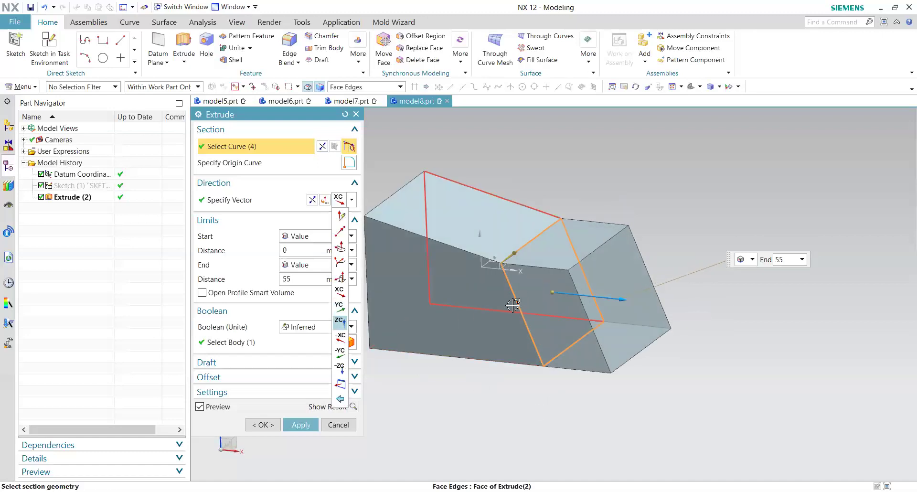
pyautogui.click(340, 307)
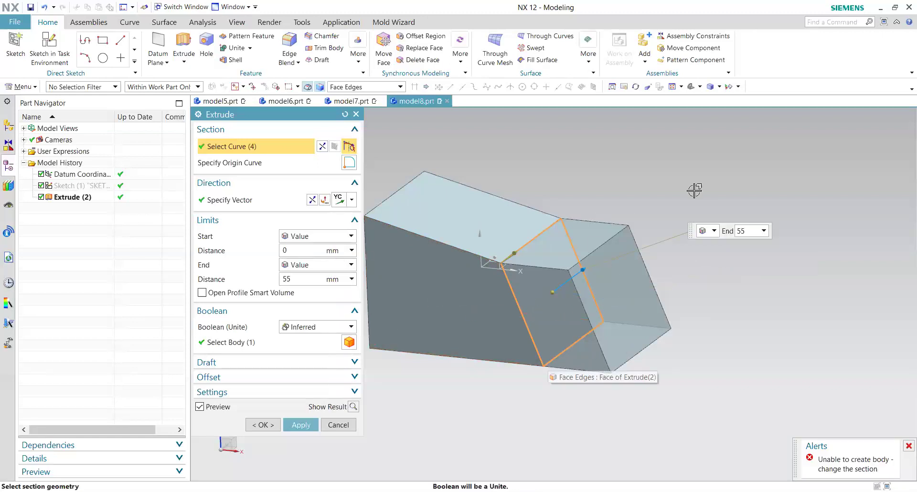
# Change the direction of the slanted-face extrusion to the ZC axis and check the preview from the front.
pyautogui.moveTo(571, 364); pyautogui.dragTo(540, 290, button='middle')
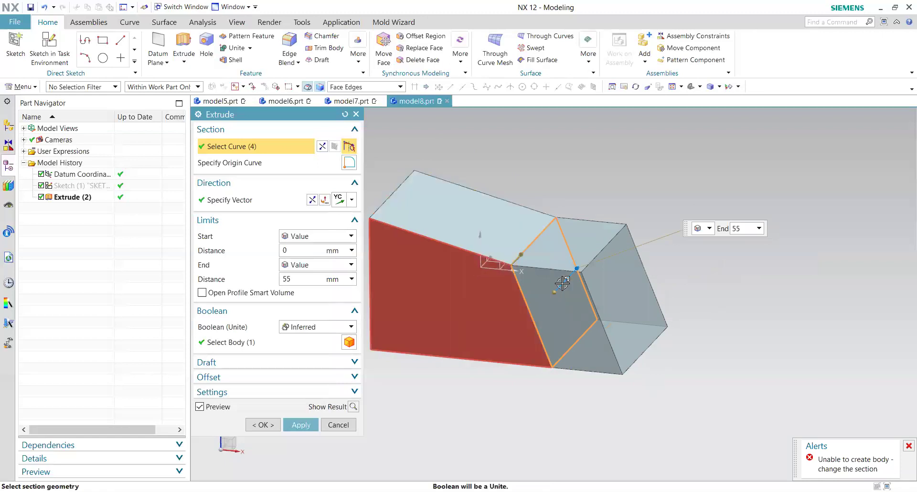
pyautogui.click(352, 199)
pyautogui.click(340, 321)
pyautogui.moveTo(549, 330); pyautogui.dragTo(584, 410, button='middle')
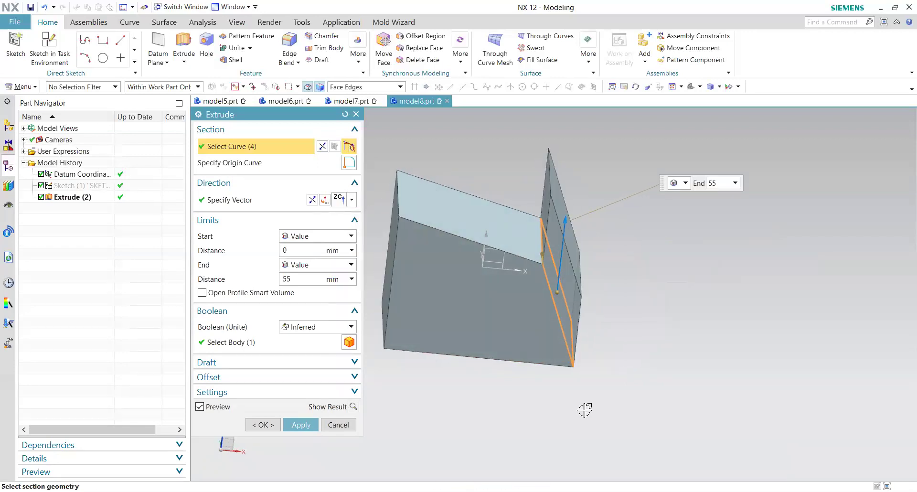
pyautogui.press('F8')
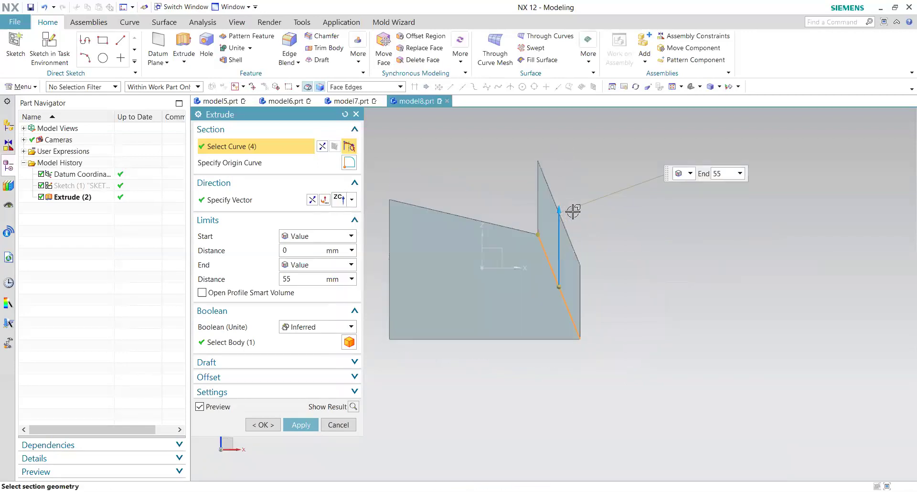
# Try the -ZC and -XC axis directions for the slanted-face extrusion, and leave the Extrude command without creating it.
pyautogui.click(352, 199)
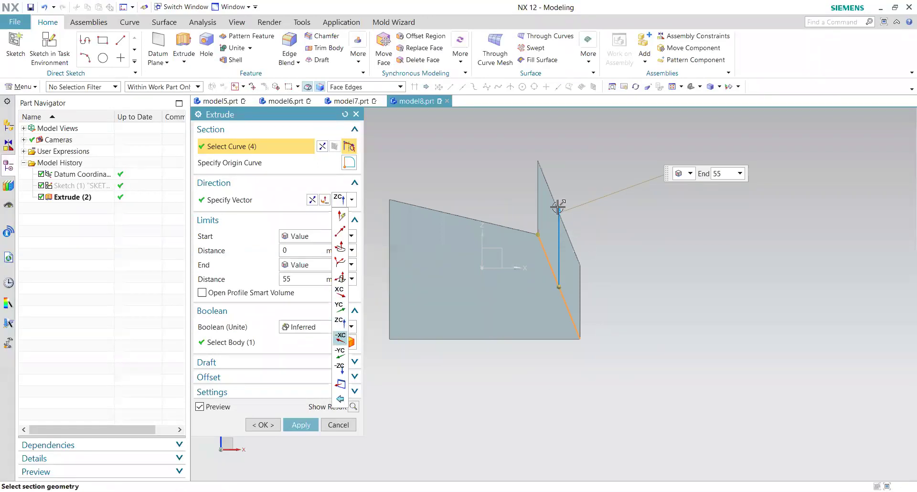
pyautogui.click(340, 367)
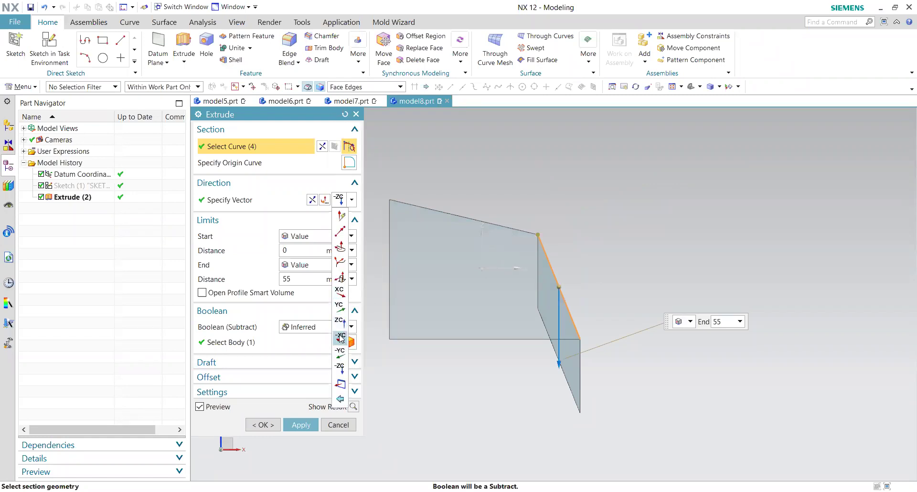
pyautogui.click(341, 338)
pyautogui.moveTo(573, 321); pyautogui.dragTo(565, 336, button='middle')
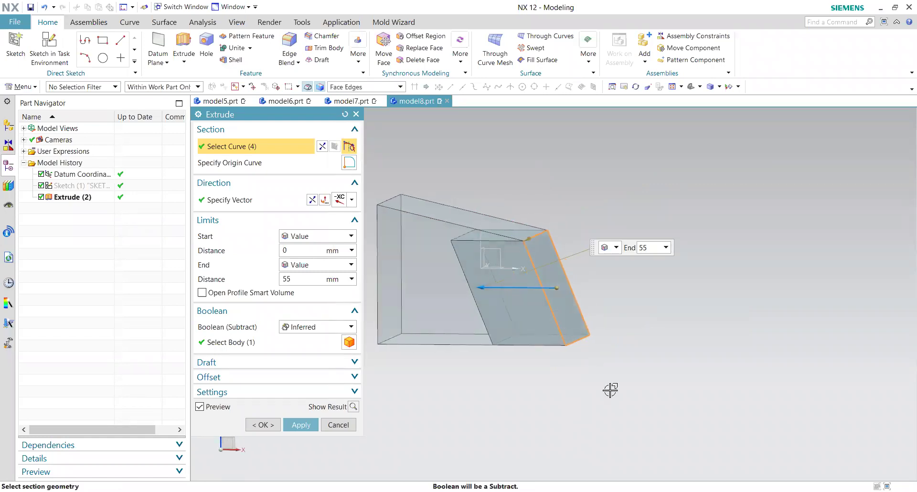
pyautogui.press('F8')
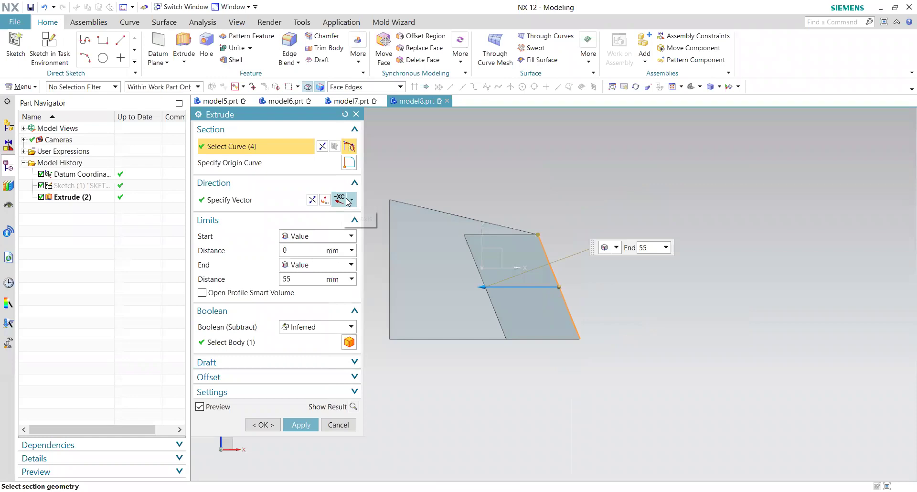
pyautogui.click(347, 199)
pyautogui.click(351, 200)
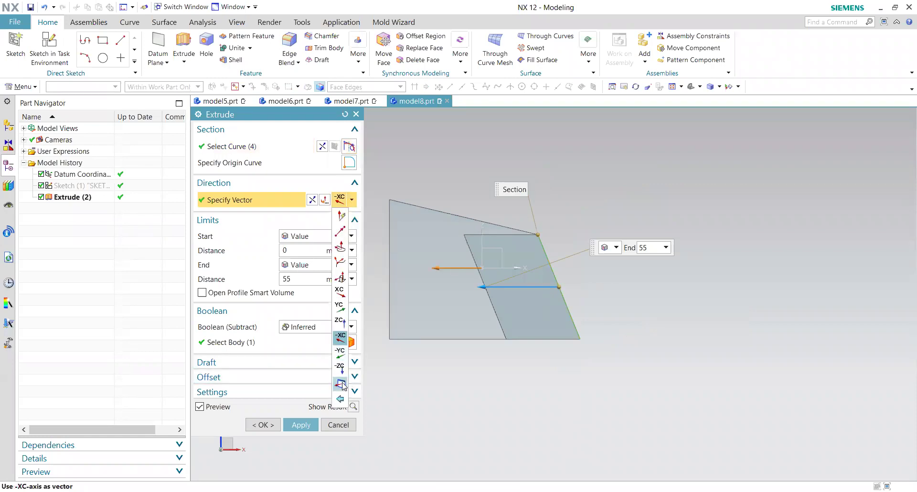
pyautogui.click(347, 429)
pyautogui.click(50, 49)
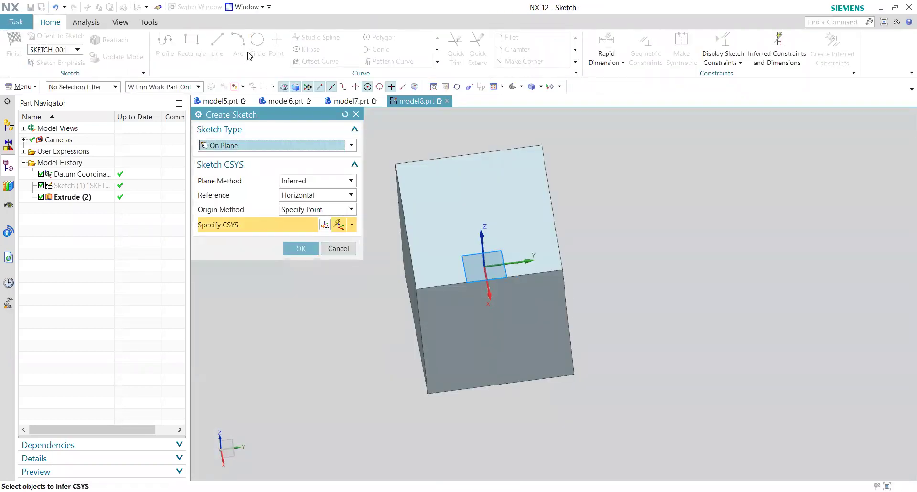
pyautogui.click(489, 330)
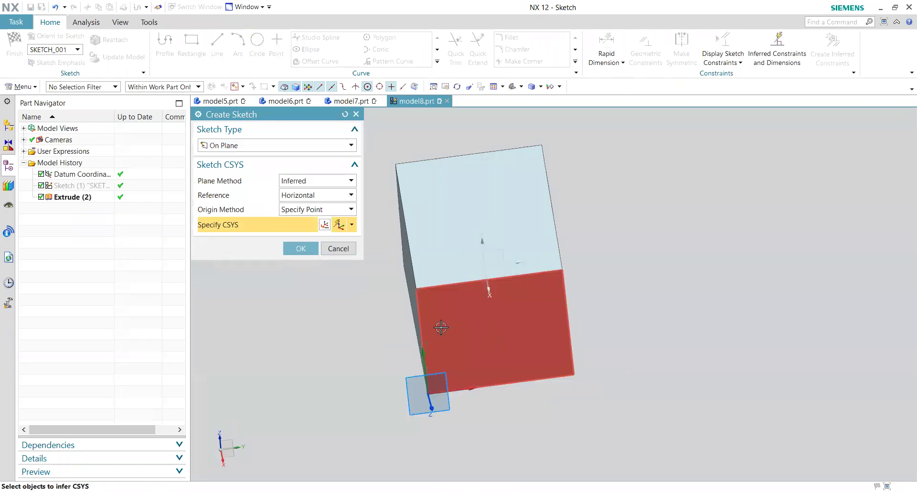
pyautogui.click(338, 248)
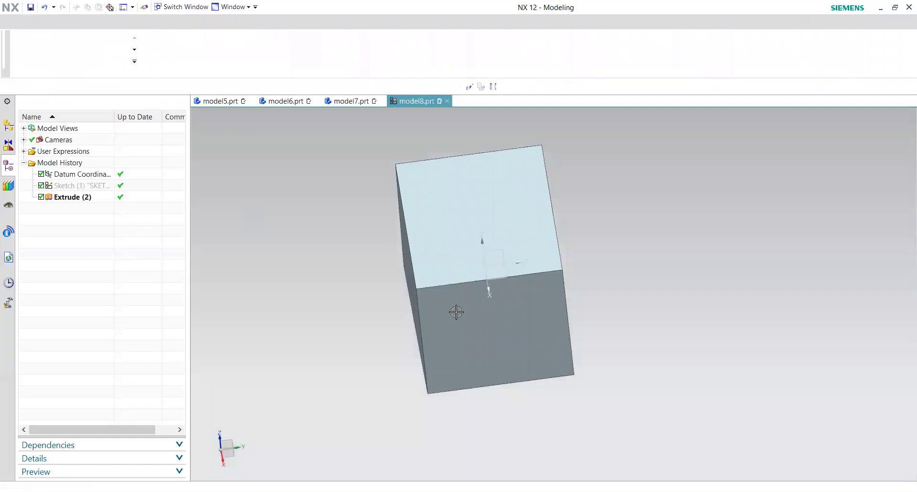
# Sketch a circle near the middle of the slanted end face in the sketch task environment and finish the sketch.
pyautogui.moveTo(385, 371); pyautogui.dragTo(64, 52, button='middle')
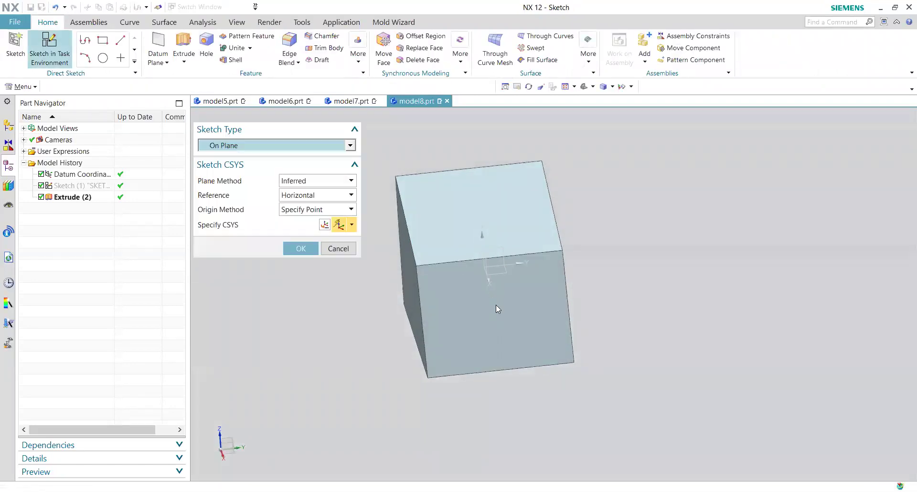
pyautogui.click(301, 249)
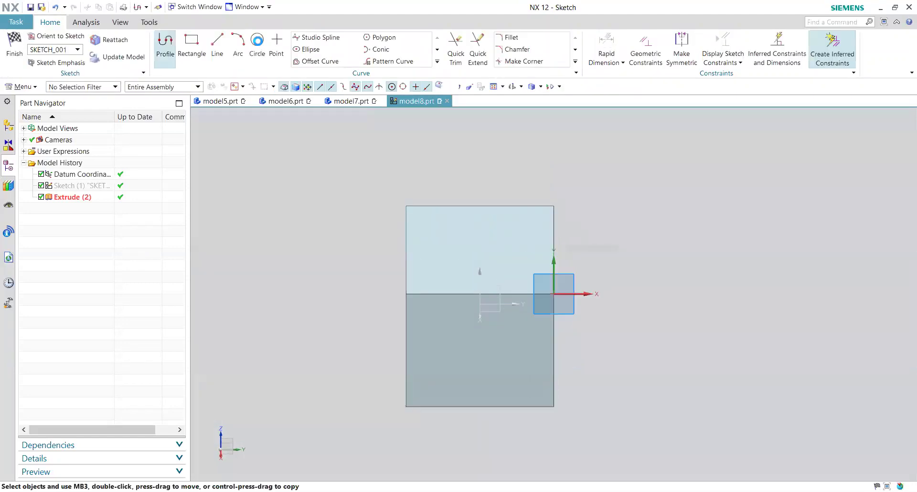
pyautogui.press('o')
pyautogui.click(473, 379)
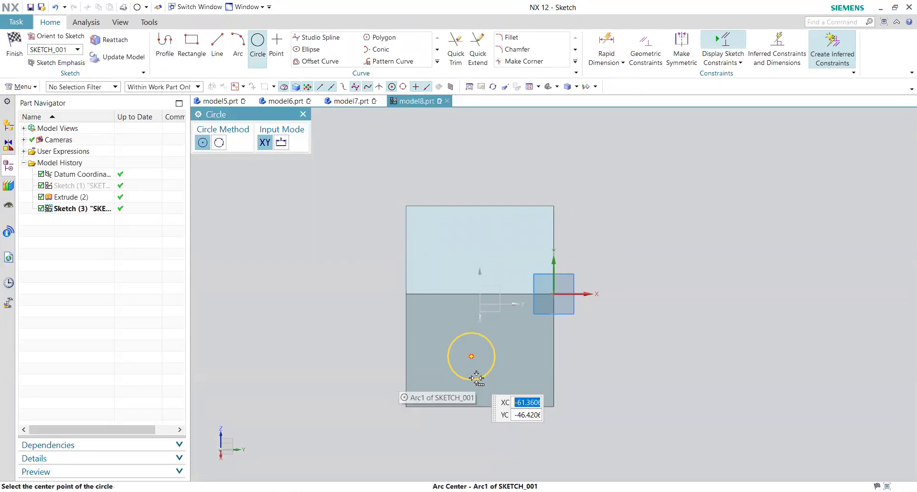
pyautogui.press('Escape')
pyautogui.click(25, 55)
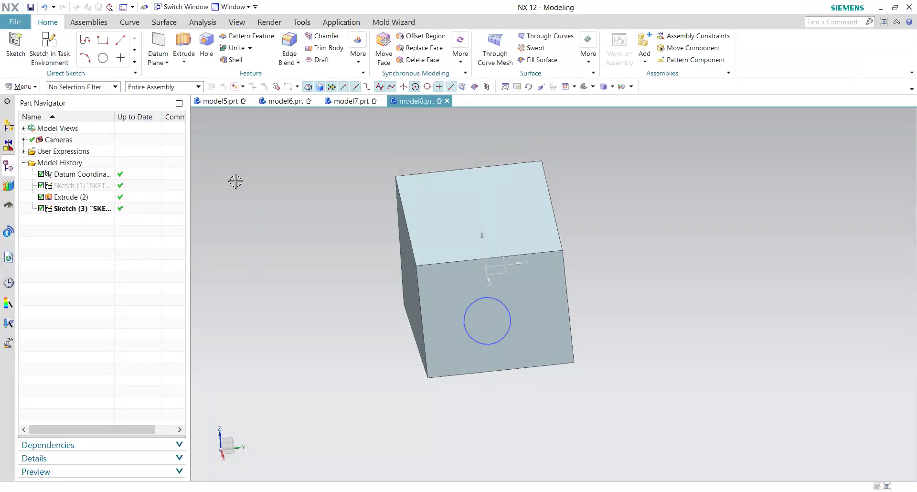
# Reset the Extrude settings and set up a 25 mm extrusion of the circle normal to the slanted face.
pyautogui.moveTo(673, 338); pyautogui.dragTo(699, 316, button='middle')
pyautogui.click(184, 44)
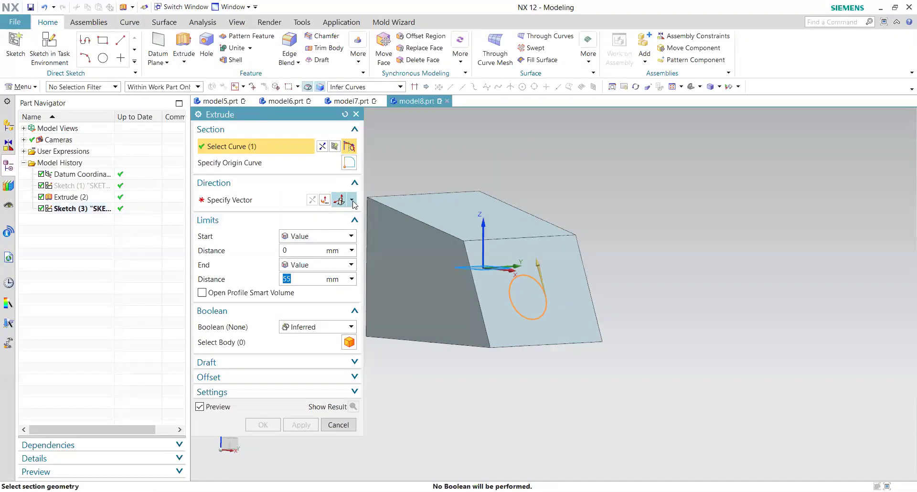
pyautogui.click(345, 114)
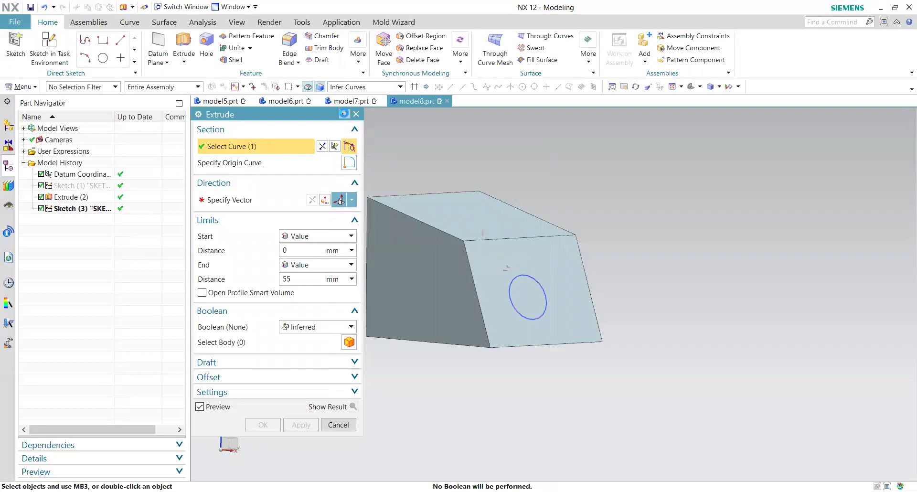
pyautogui.click(529, 276)
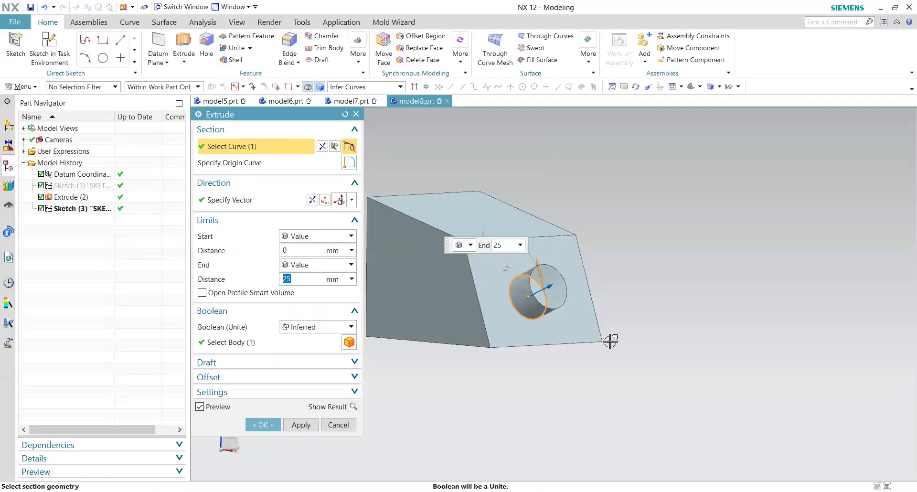
# Change the circle extrusion's direction to the view direction and inspect the preview from other angles.
pyautogui.click(354, 203)
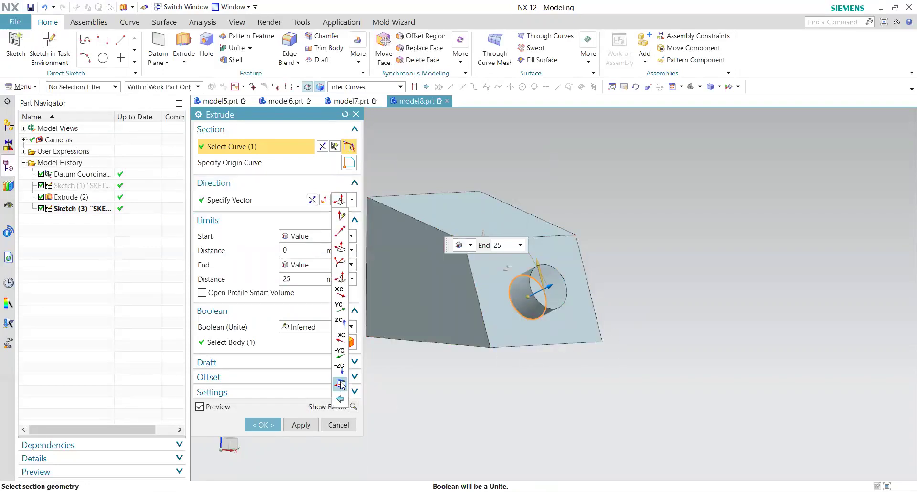
pyautogui.click(342, 388)
pyautogui.moveTo(665, 342); pyautogui.dragTo(645, 360, button='middle')
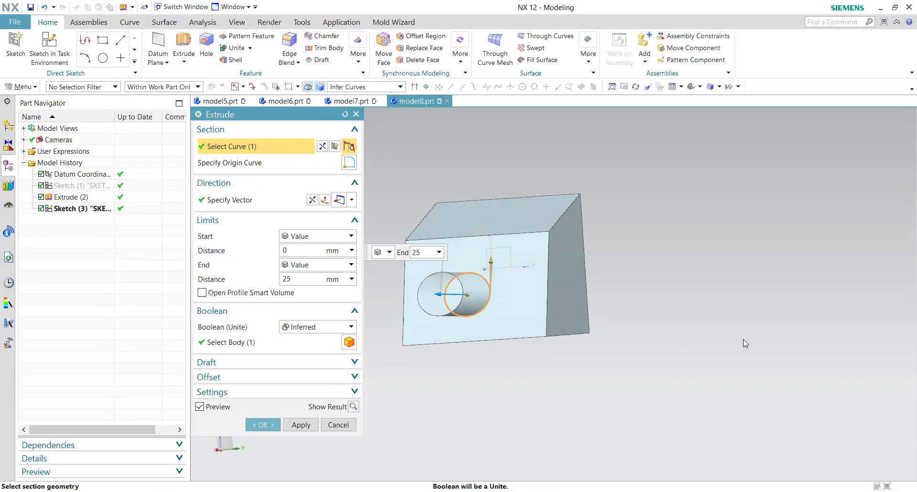
pyautogui.moveTo(631, 327); pyautogui.dragTo(676, 330, button='middle')
# Reset Extrude, specify the view direction before selecting the circle for a 25 mm extrusion, and cancel the command.
pyautogui.click(345, 114)
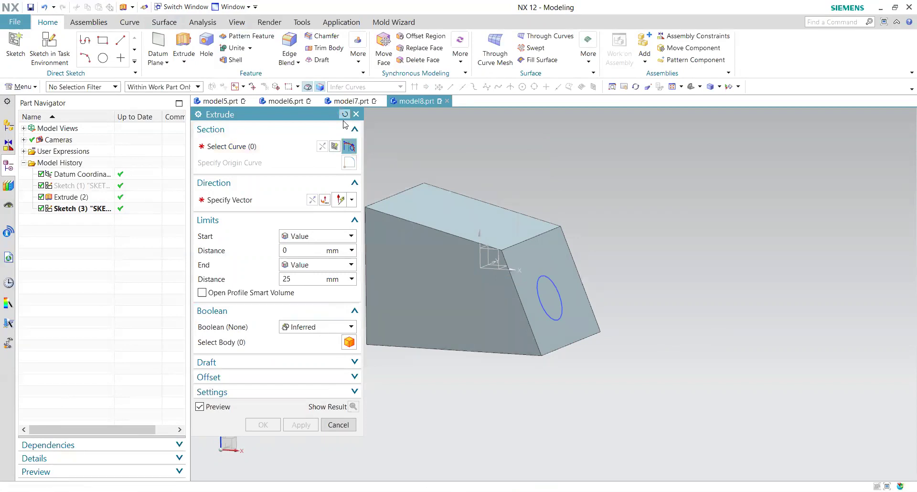
pyautogui.click(352, 200)
pyautogui.click(340, 385)
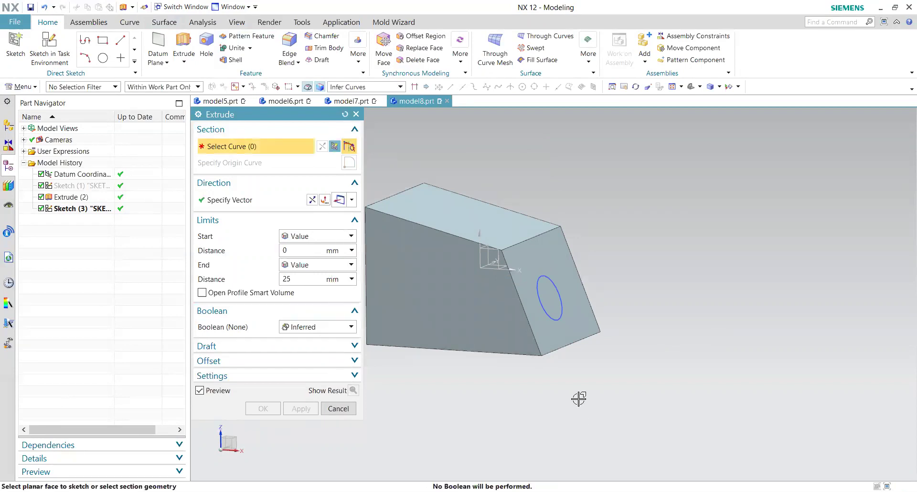
pyautogui.moveTo(713, 384); pyautogui.dragTo(678, 394, button='middle')
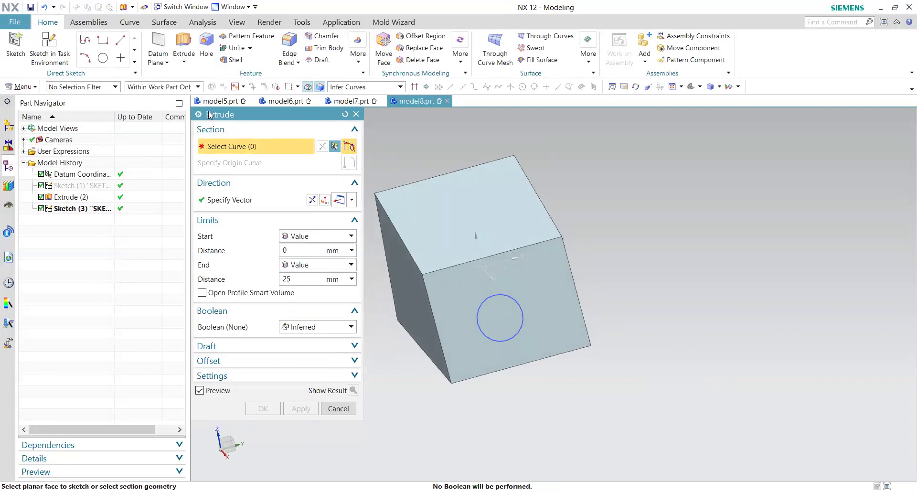
pyautogui.click(515, 299)
pyautogui.moveTo(702, 323); pyautogui.dragTo(678, 336, button='middle')
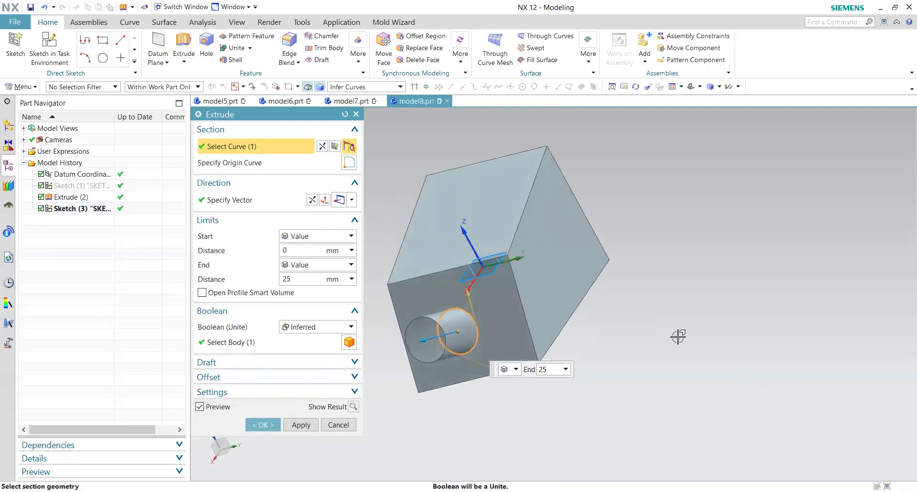
pyautogui.click(334, 426)
# Extrude the circle 100 mm along the current view direction, uniting it with the solid.
pyautogui.click(183, 45)
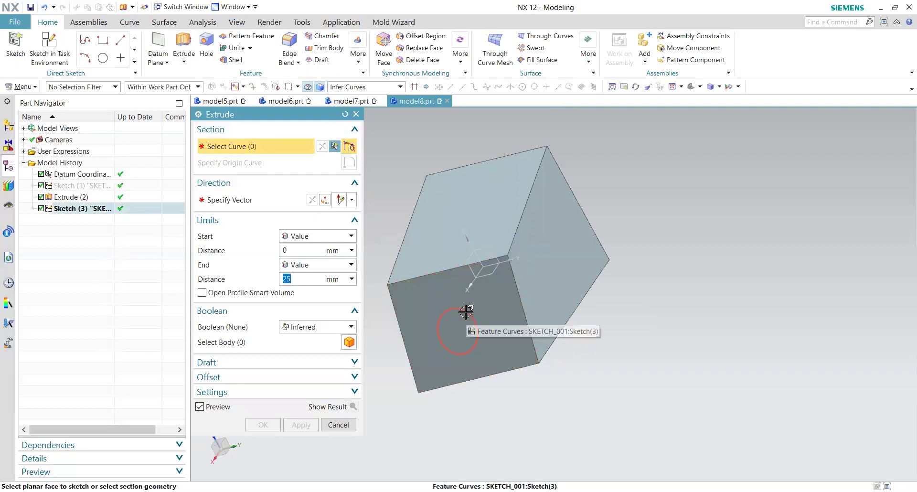
pyautogui.click(466, 311)
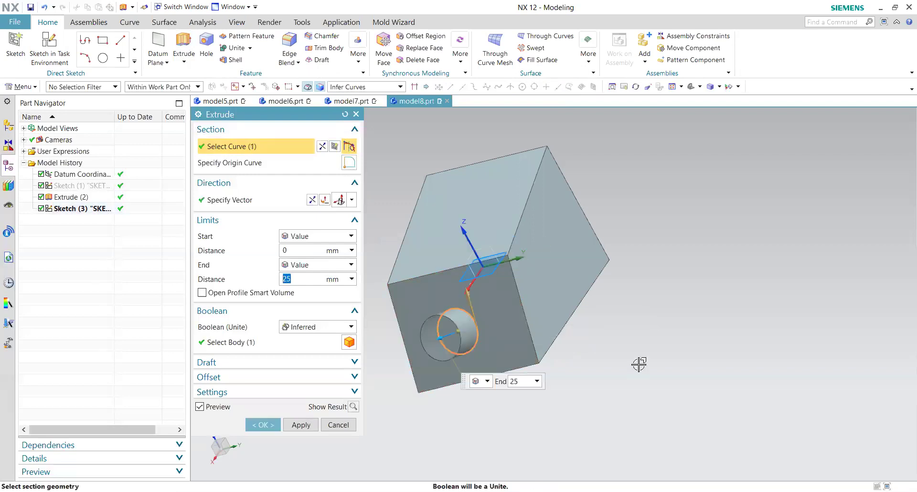
pyautogui.click(351, 199)
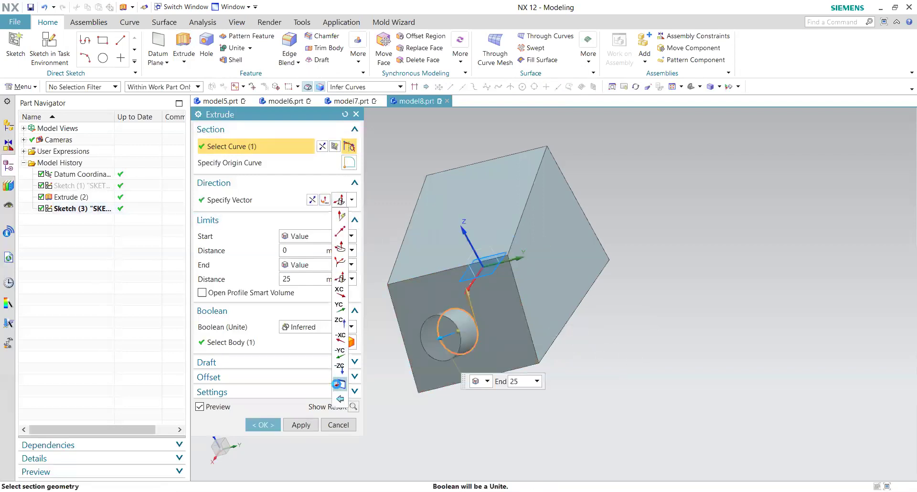
pyautogui.click(339, 384)
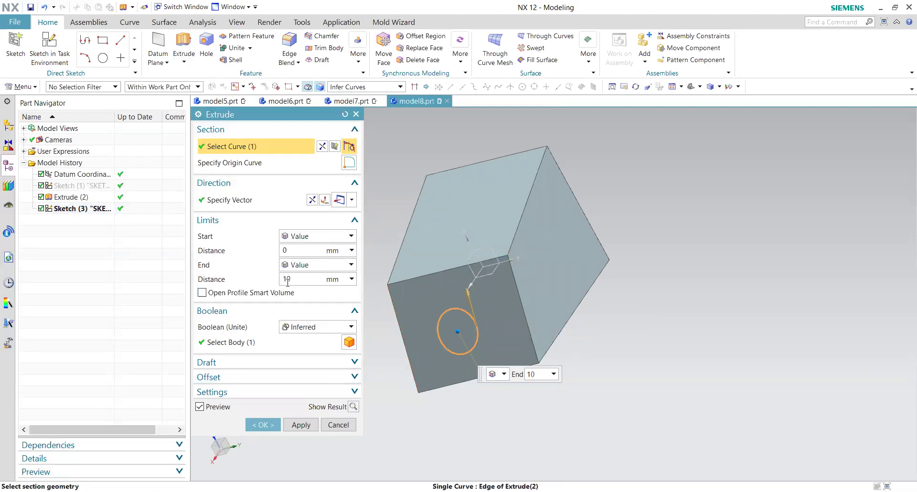
pyautogui.press('Return')
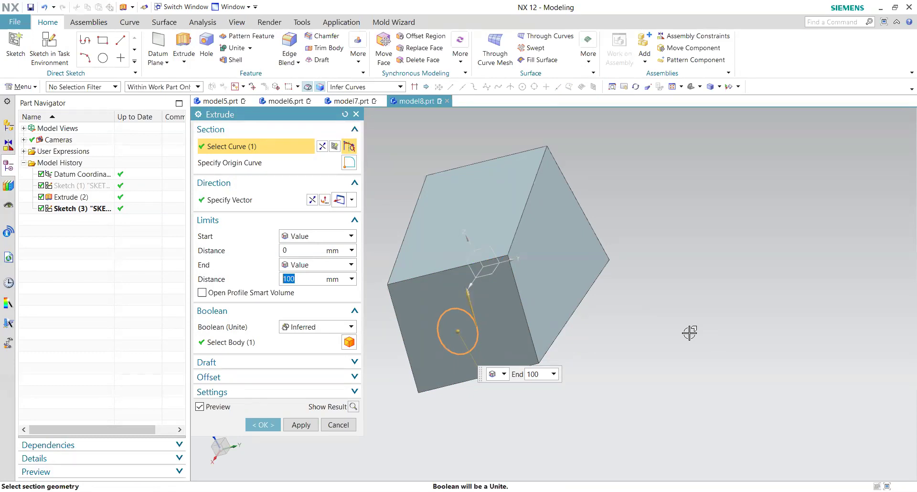
pyautogui.click(300, 425)
pyautogui.middleClick(544, 424)
pyautogui.moveTo(545, 424); pyautogui.dragTo(549, 383, button='middle')
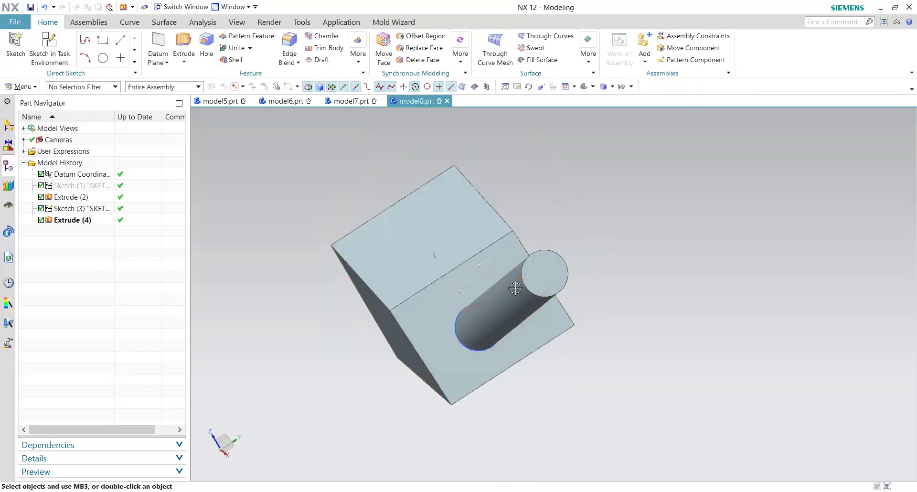
# Reopen the cylinder's extrusion to review its direction vector options, leave the edit and inspect the solid from several sides.
pyautogui.doubleClick(94, 220)
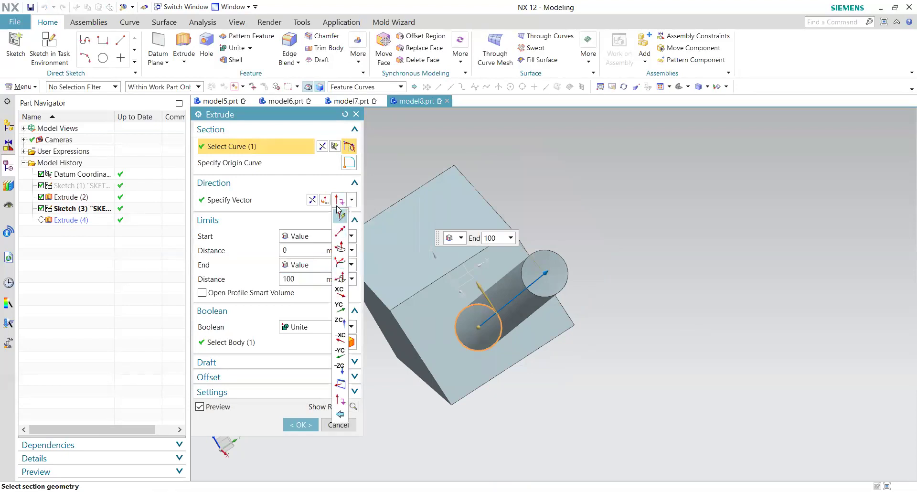
pyautogui.click(353, 201)
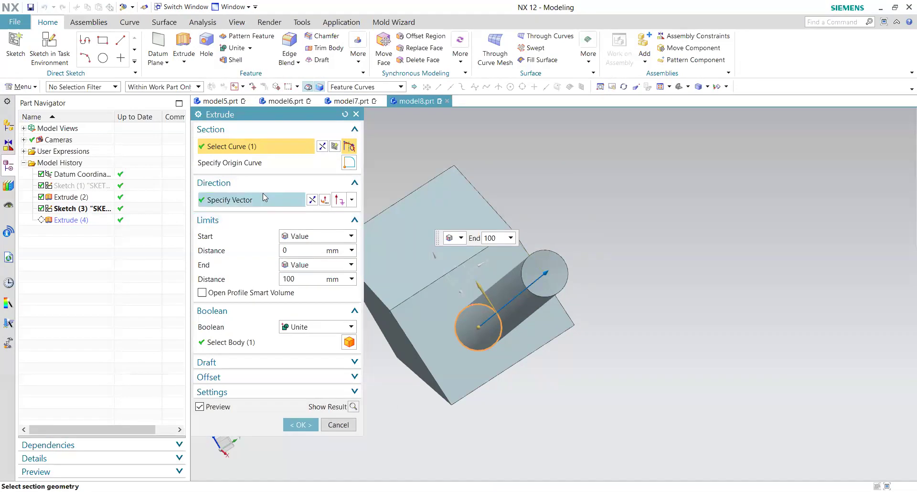
pyautogui.click(345, 425)
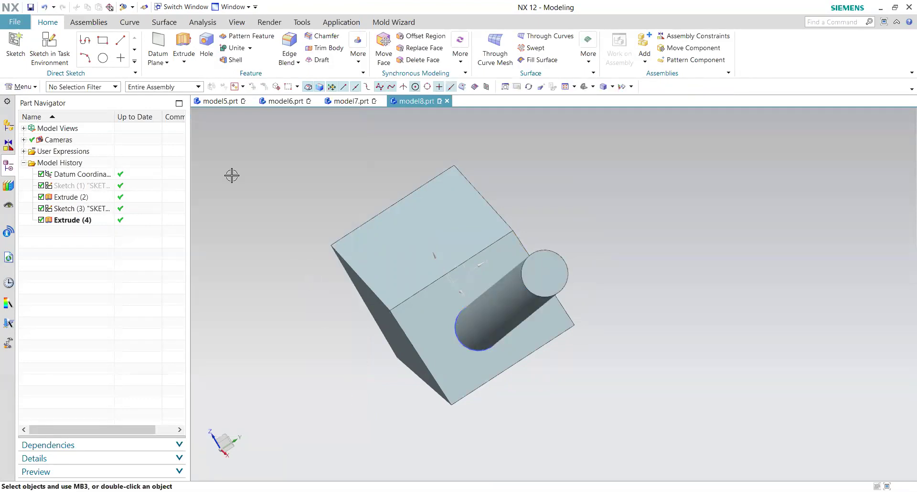
pyautogui.moveTo(625, 299); pyautogui.dragTo(433, 214, button='middle')
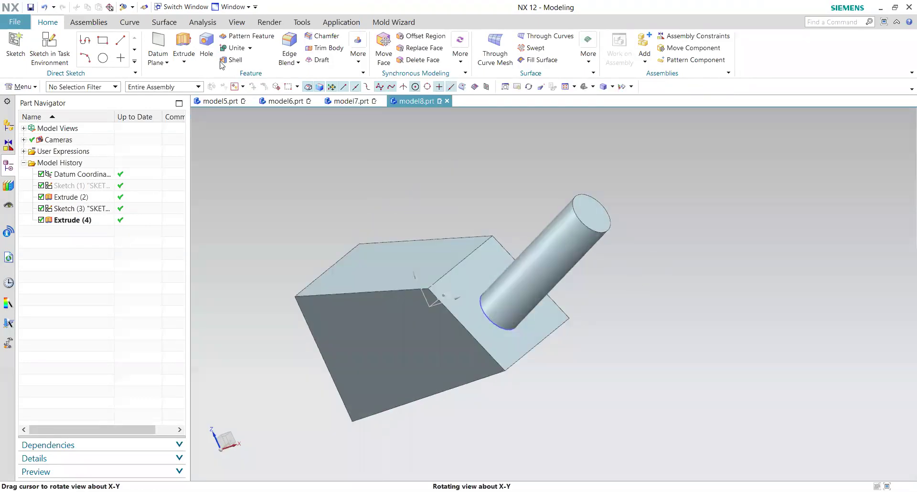
pyautogui.moveTo(416, 266); pyautogui.dragTo(416, 242, button='middle')
pyautogui.moveTo(392, 280); pyautogui.dragTo(421, 254, button='middle')
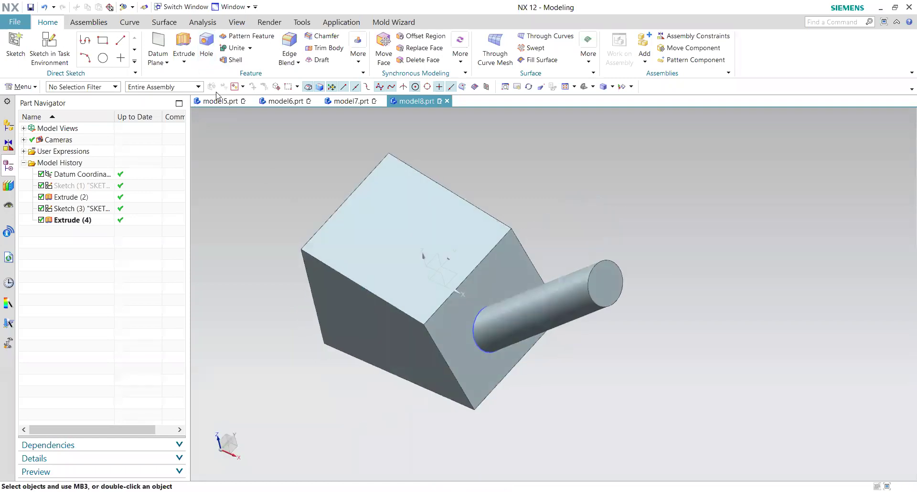
# Leave the Extrude command and create a new millimetre part, model9.prt, from the Model template.
pyautogui.click(174, 42)
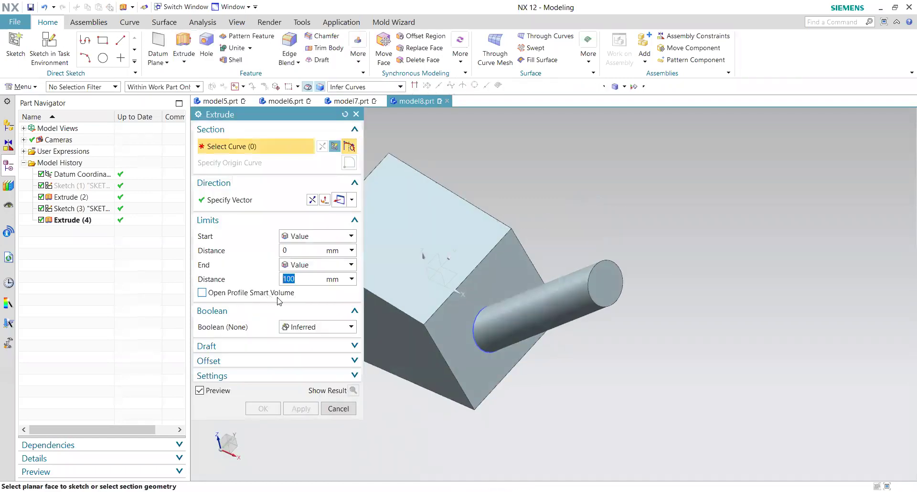
pyautogui.click(339, 407)
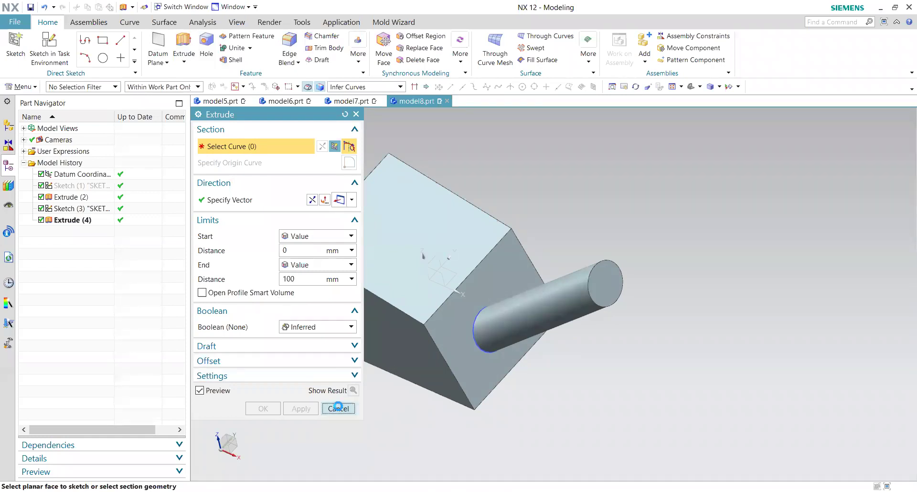
pyautogui.click(14, 22)
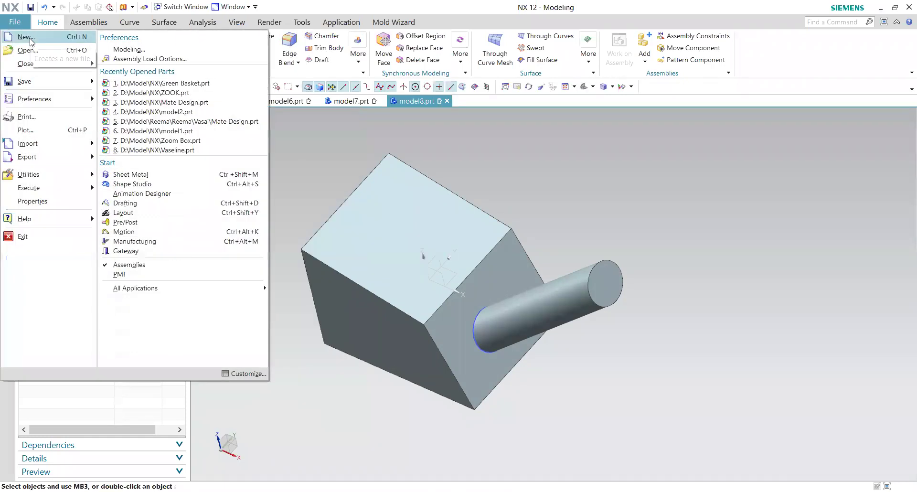
pyautogui.click(24, 37)
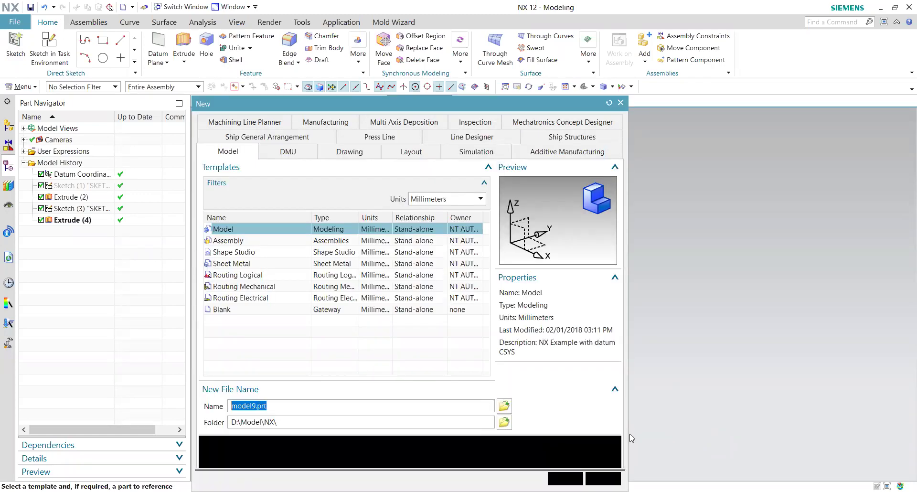
pyautogui.press('Return')
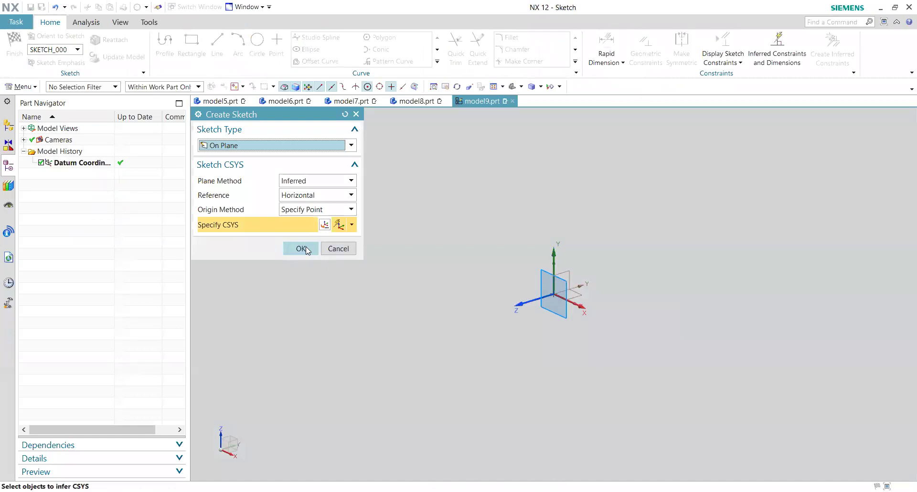
# Sketch a circle centred on the origin of the XY plane, set its diameter to 50 mm and finish the sketch.
pyautogui.click(305, 250)
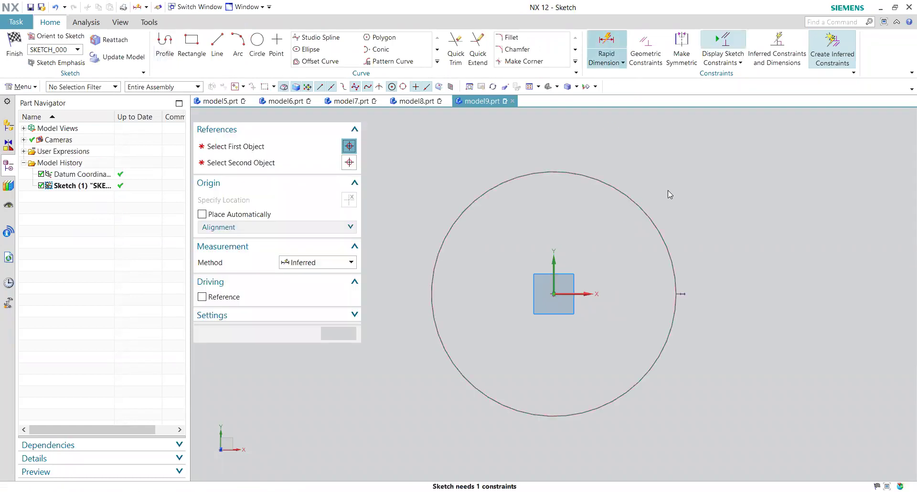
pyautogui.click(643, 210)
pyautogui.click(723, 210)
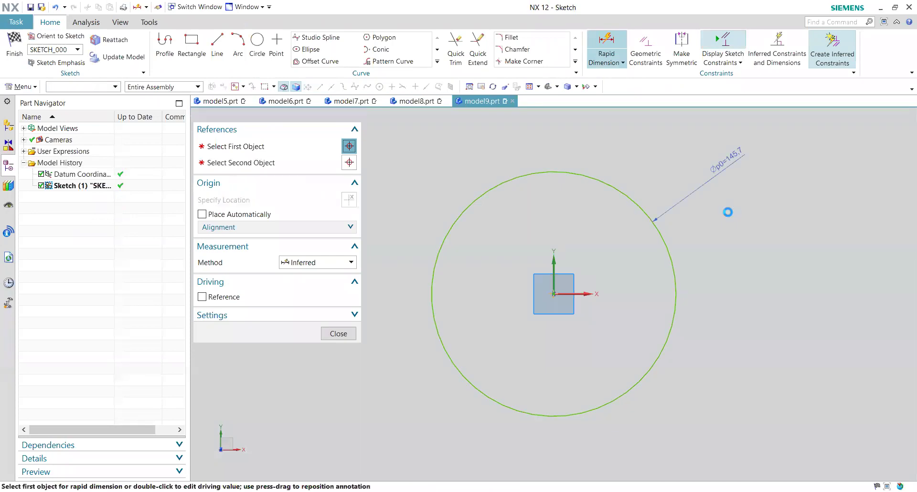
pyautogui.write('50')
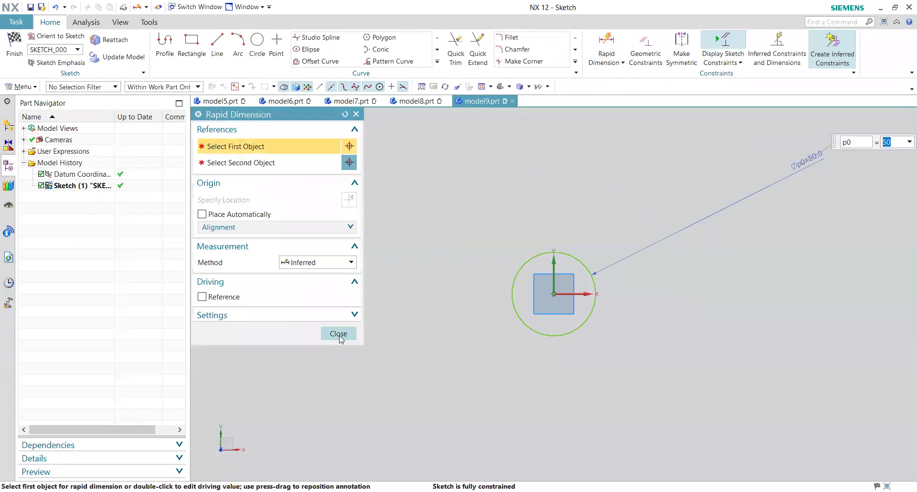
pyautogui.click(338, 334)
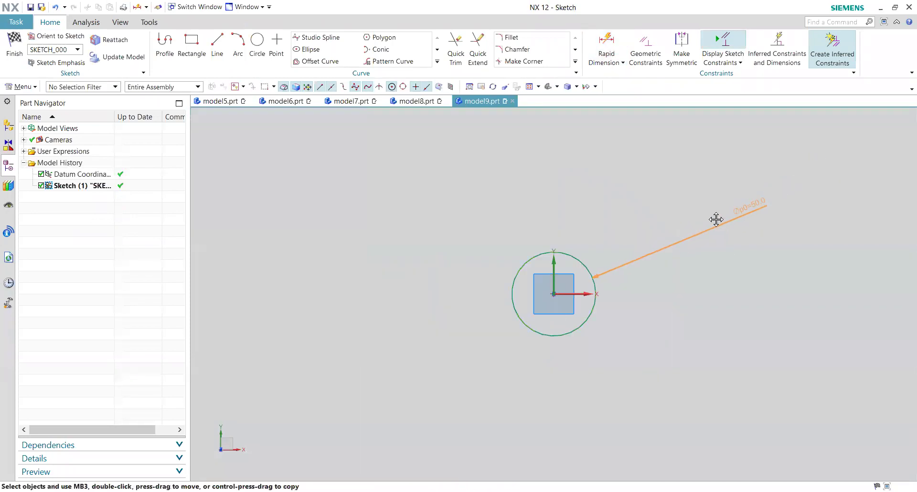
pyautogui.scroll(4, 584, 284)
pyautogui.click(14, 48)
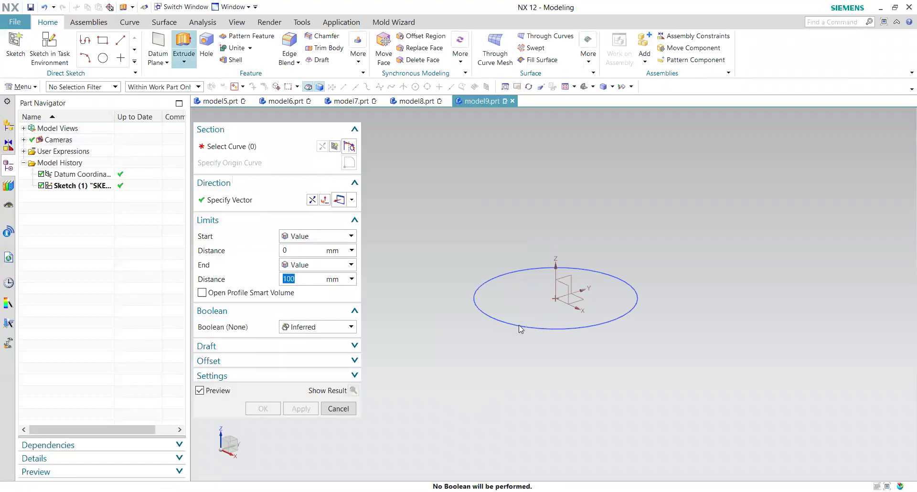
# Reset the Extrude settings, select the circle and set the end distance to 50 mm.
pyautogui.click(520, 328)
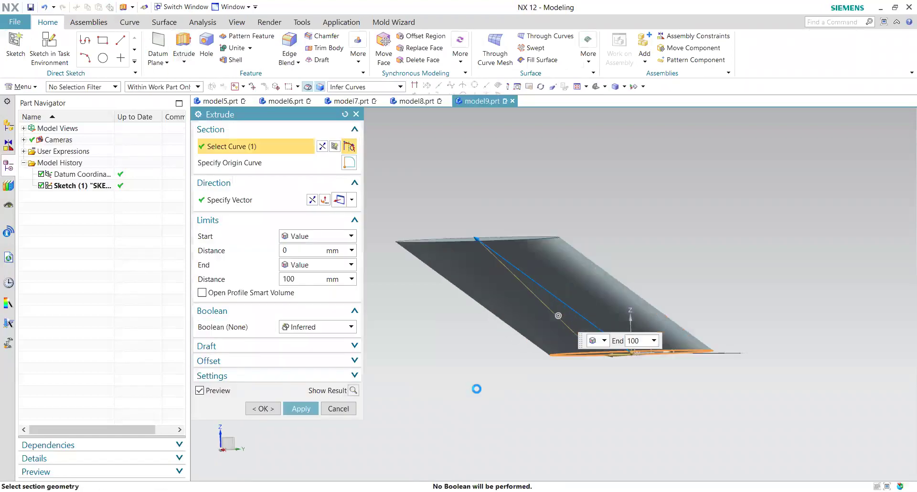
pyautogui.hotkey('ctrl', 'alt', 'r')
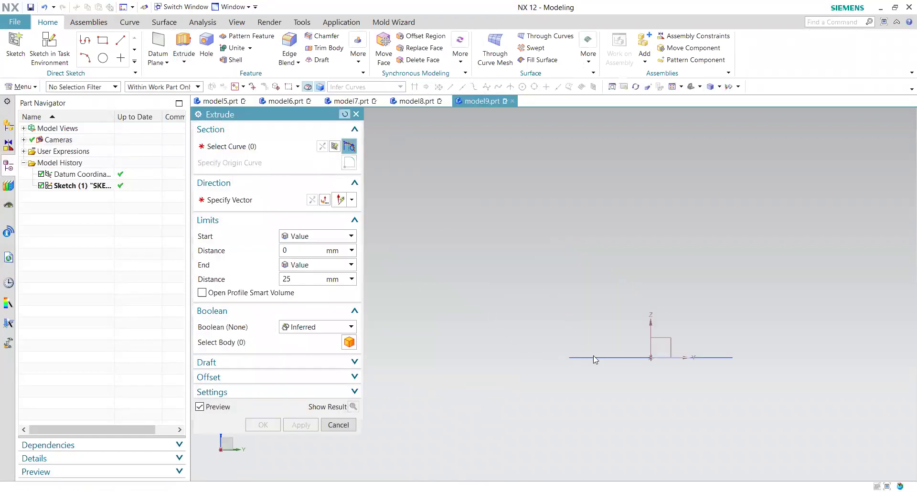
pyautogui.click(594, 355)
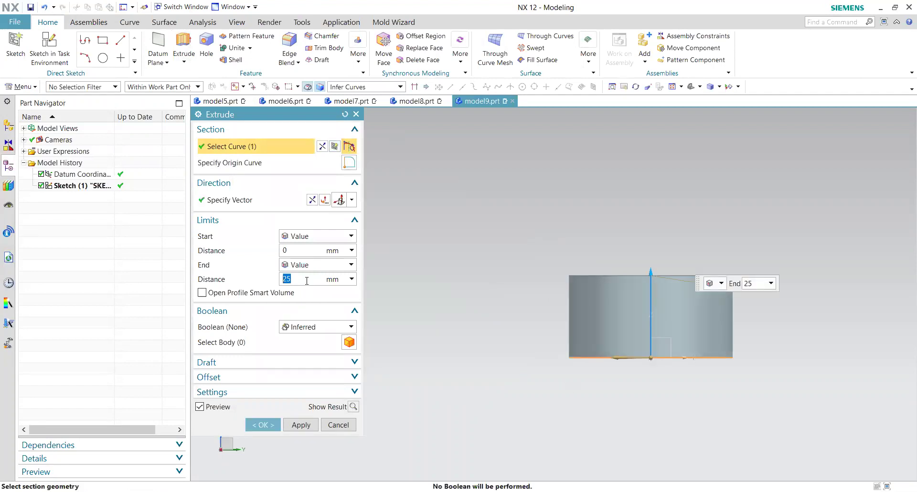
pyautogui.write('50')
pyautogui.press('Return')
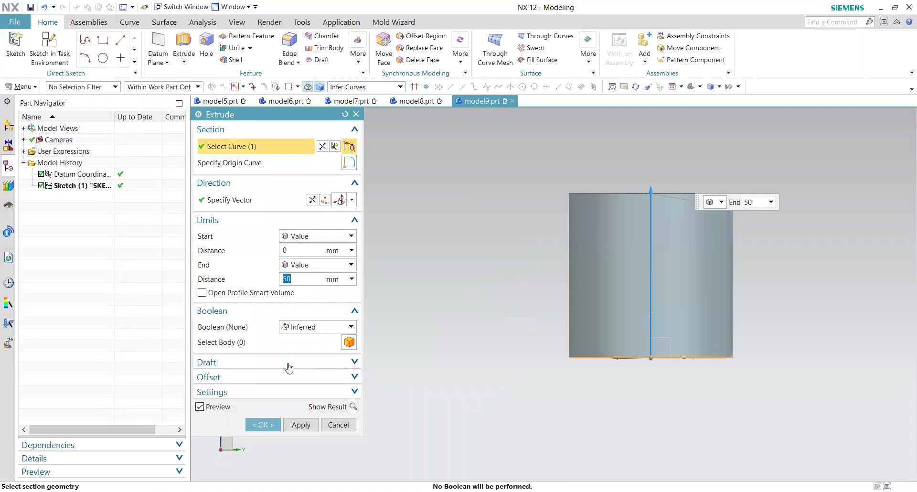
# Add a -5° draft from the start limit to the circle extrusion, create the tapered solid and leave the command.
pyautogui.click(305, 371)
pyautogui.click(311, 378)
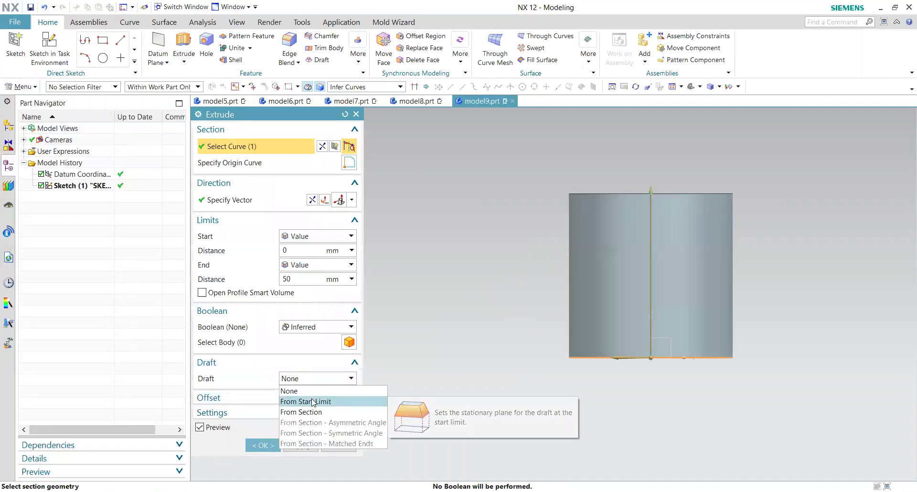
pyautogui.click(313, 401)
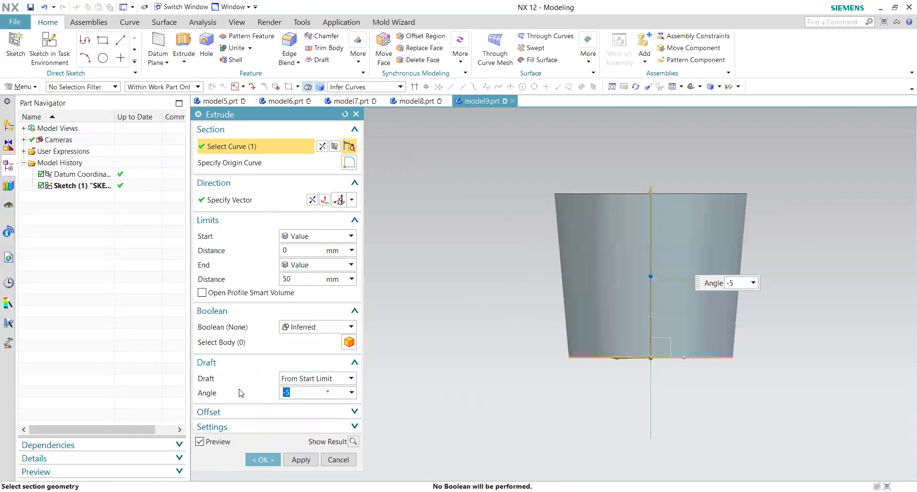
pyautogui.click(301, 459)
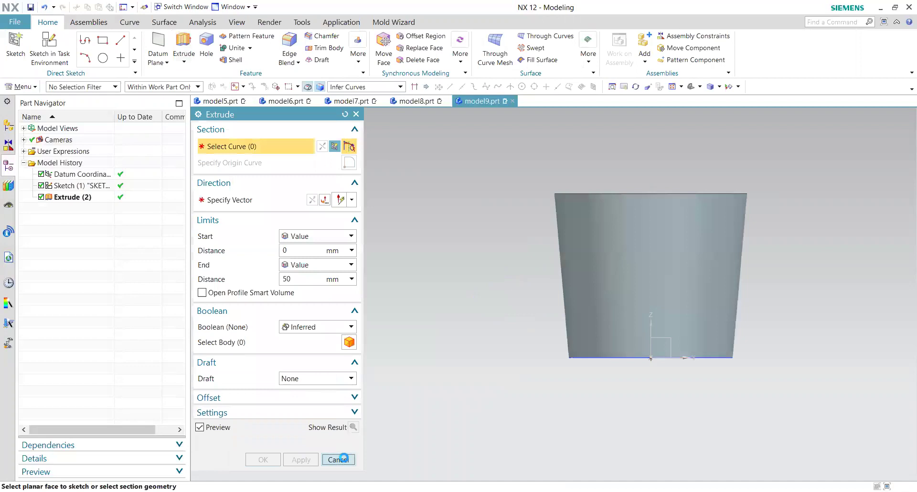
pyautogui.click(337, 459)
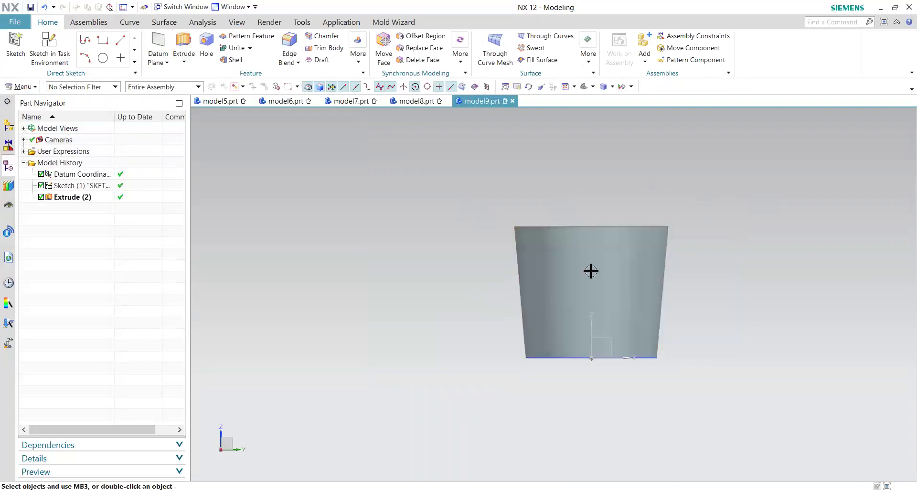
# On the YZ plane, sketch a downward-bulging arc of about 109 mm radius across the tapered solid's upper part and finish the sketch.
pyautogui.scroll(-1, 291, 317)
pyautogui.scroll(-2, 305, 268)
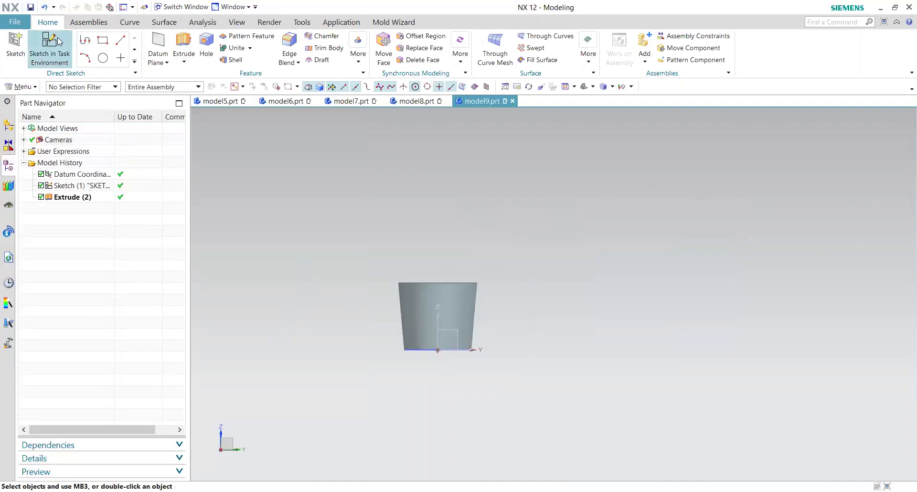
pyautogui.moveTo(488, 303)
pyautogui.mouseDown(button='middle')
pyautogui.moveTo(455, 333)
pyautogui.moveTo(606, 338)
pyautogui.mouseUp(button='middle')
pyautogui.press('F8')
pyautogui.click(49, 48)
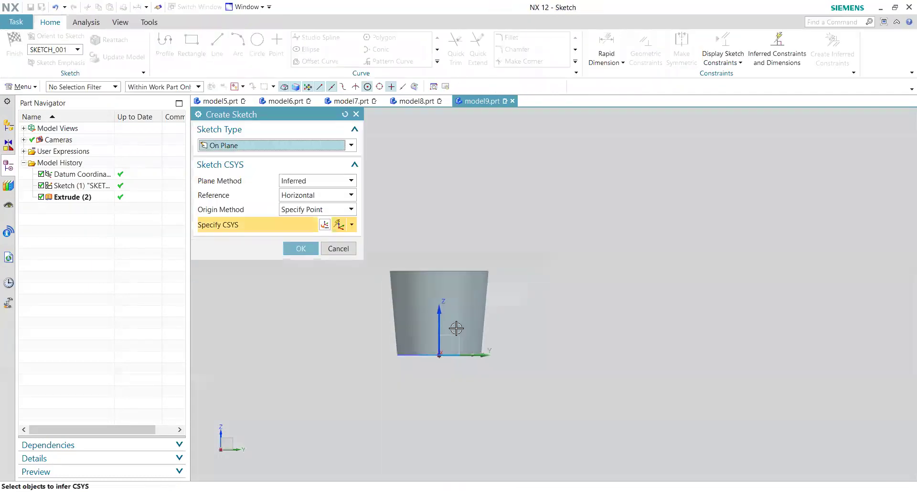
pyautogui.middleClick(455, 334)
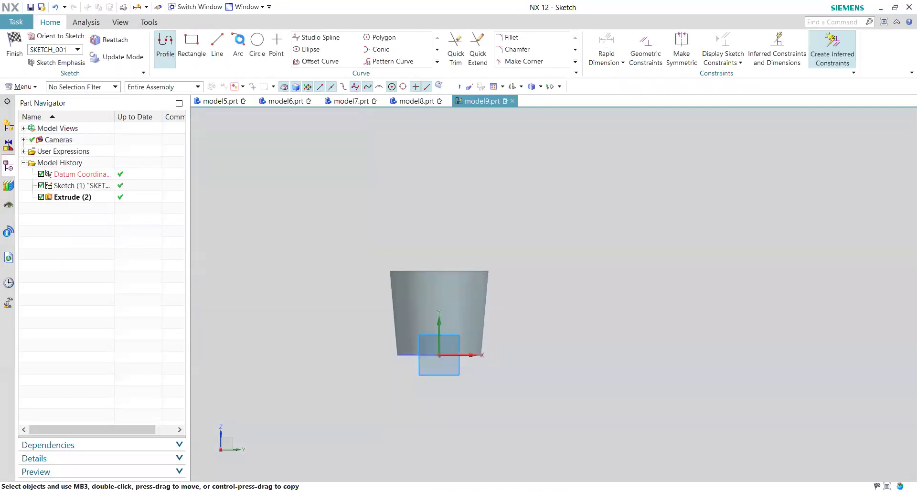
pyautogui.press('a')
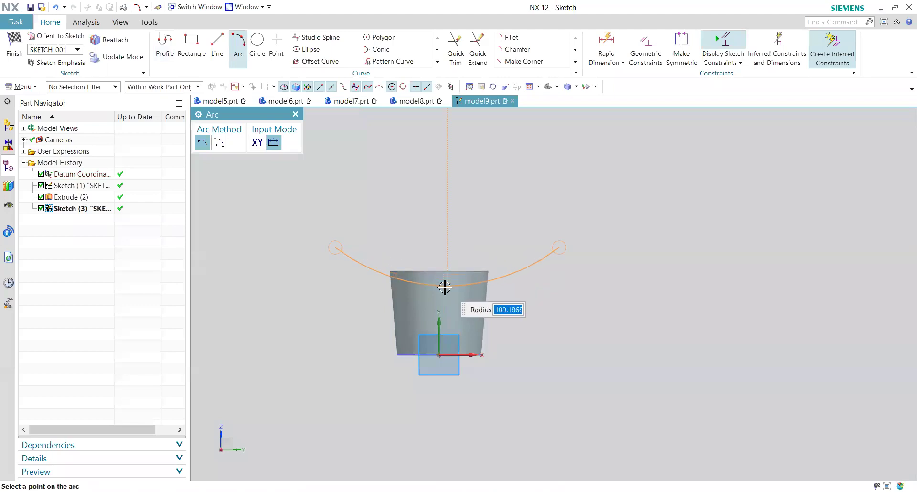
pyautogui.press('Escape')
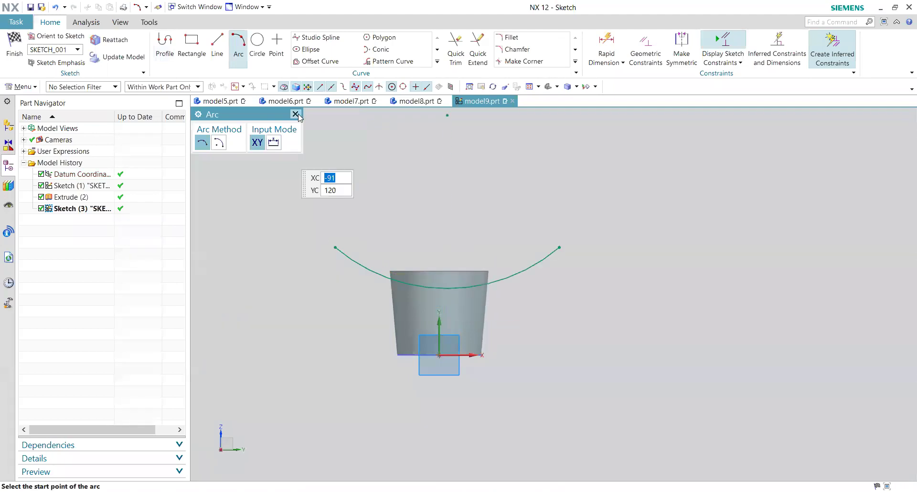
pyautogui.click(296, 114)
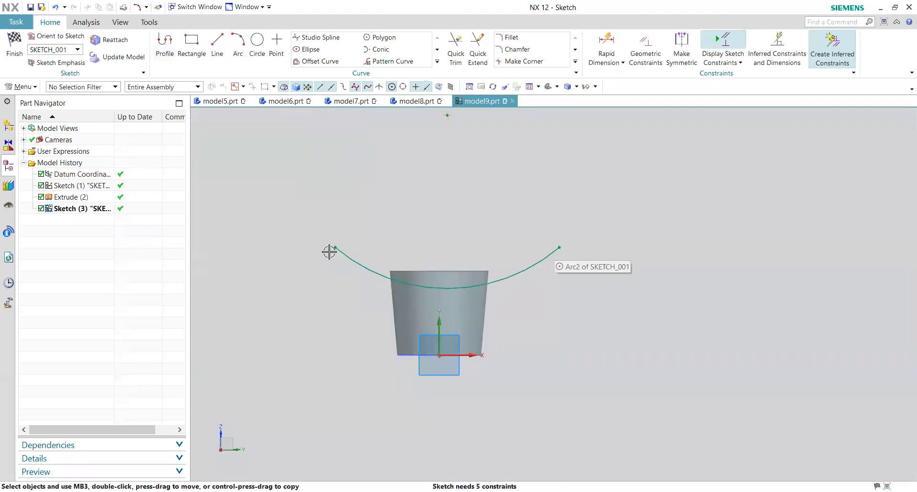
pyautogui.click(14, 46)
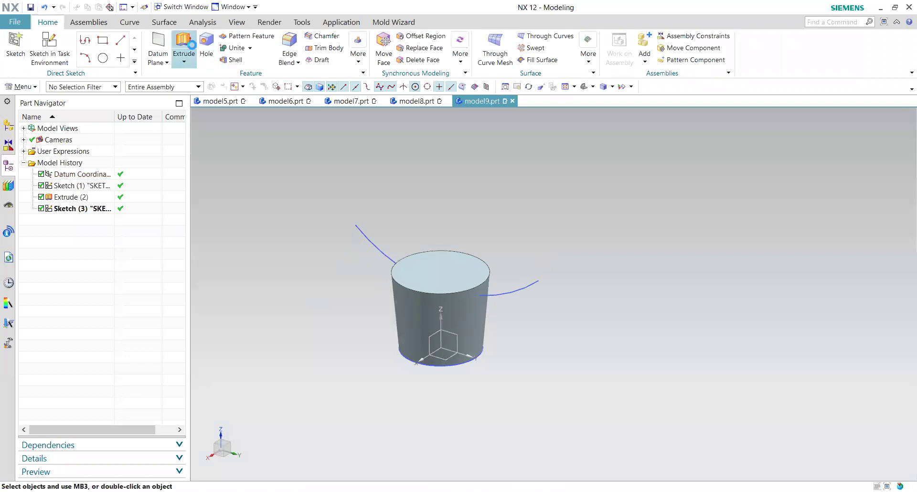
# Try extruding the open arc with a symmetric value of 50 mm, check its Boolean options and cancel the command.
pyautogui.click(374, 245)
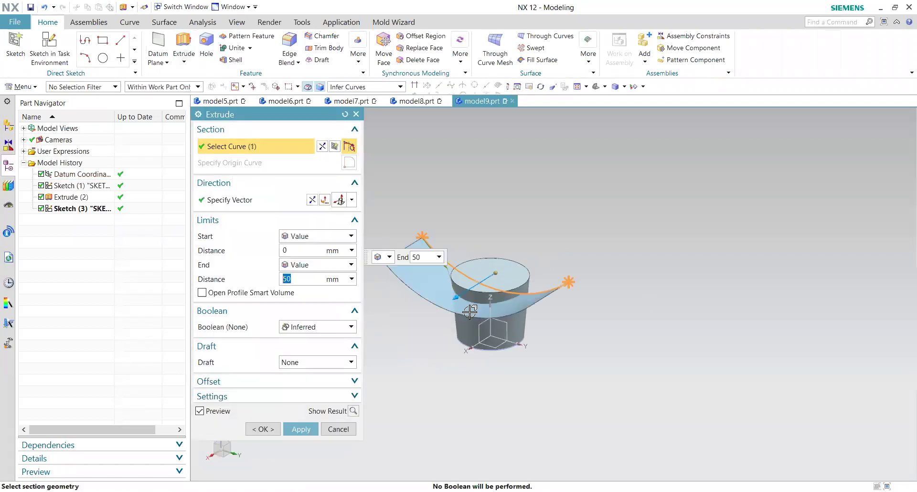
pyautogui.click(310, 236)
pyautogui.click(318, 266)
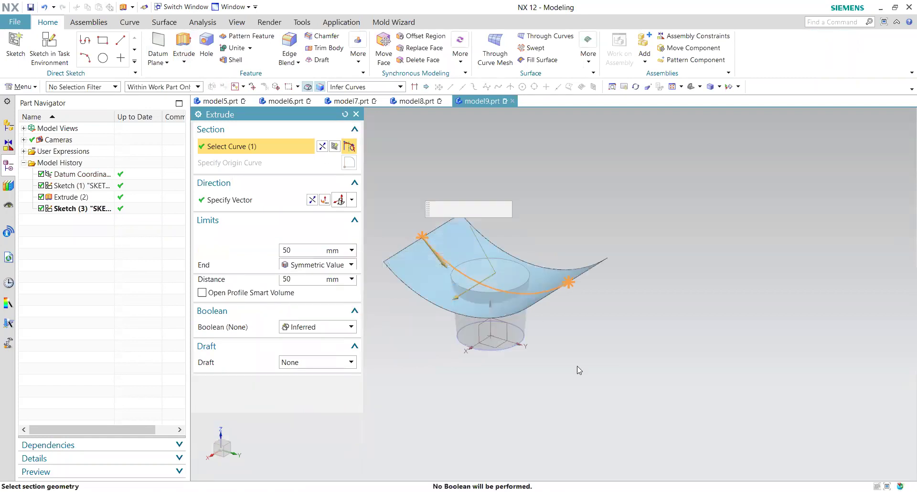
pyautogui.moveTo(607, 340); pyautogui.dragTo(611, 340, button='middle')
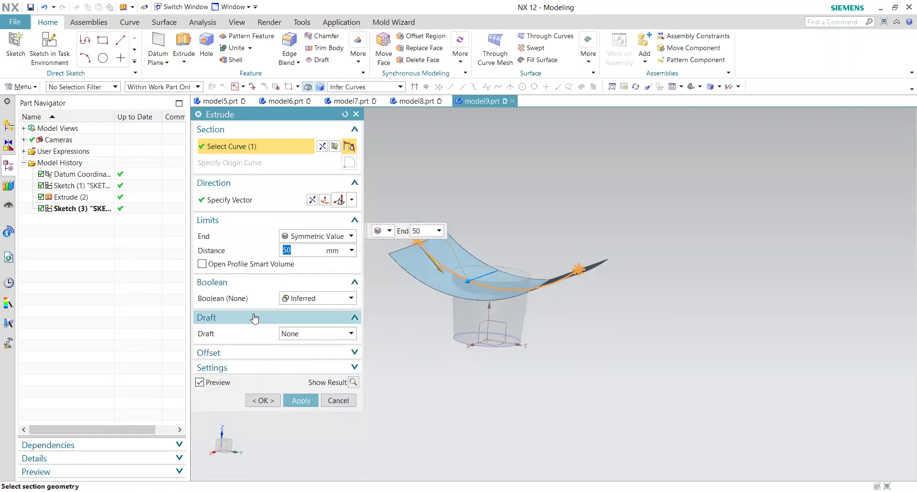
pyautogui.click(303, 298)
pyautogui.click(304, 333)
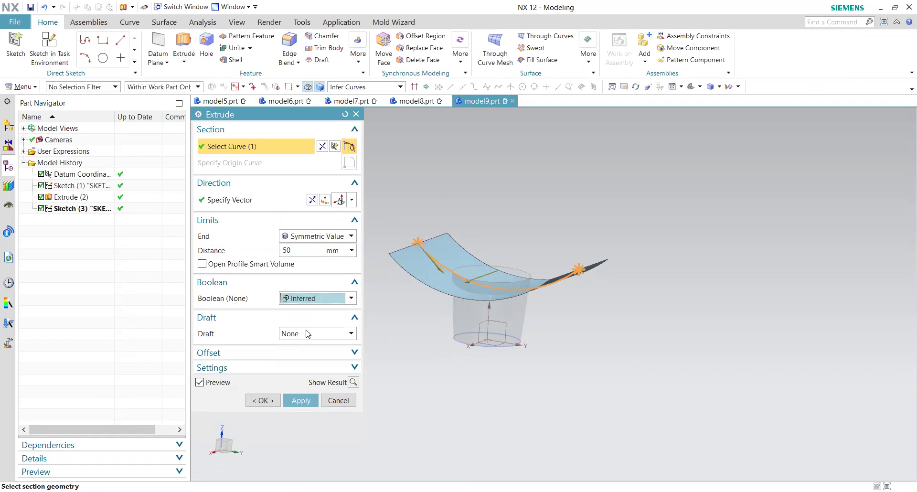
pyautogui.click(306, 301)
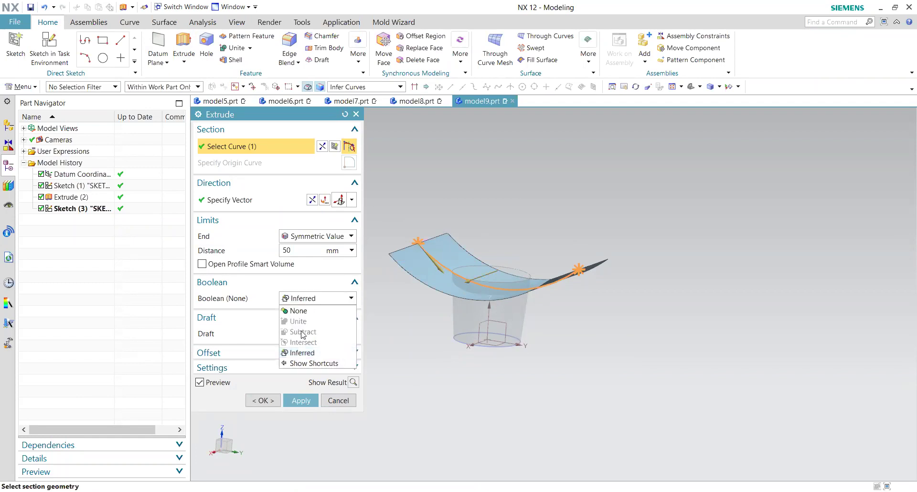
pyautogui.click(338, 403)
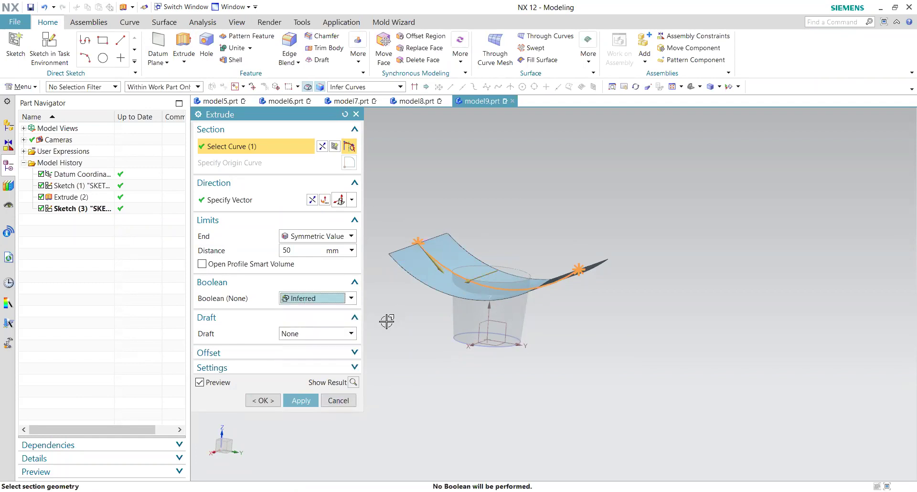
pyautogui.click(337, 402)
# Edit the arc's sketch, close the profile with a straight line between the arc's two endpoints and finish the sketch.
pyautogui.doubleClick(419, 238)
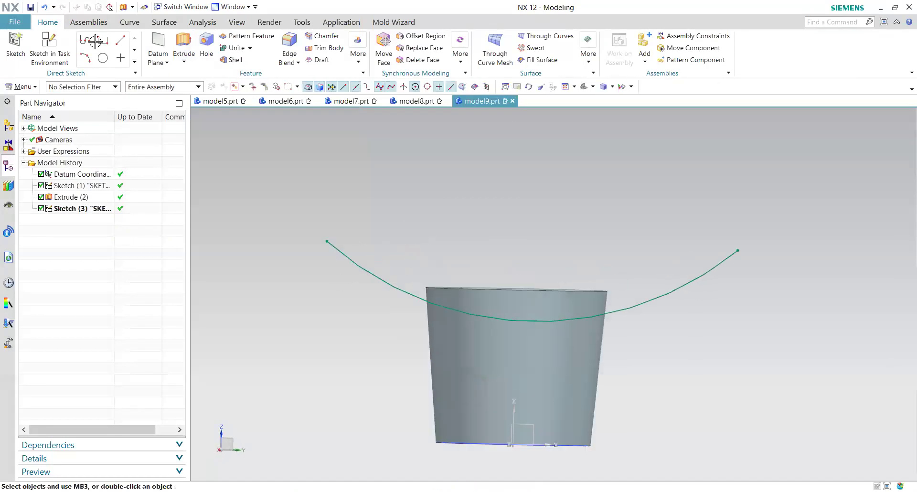
pyautogui.click(99, 41)
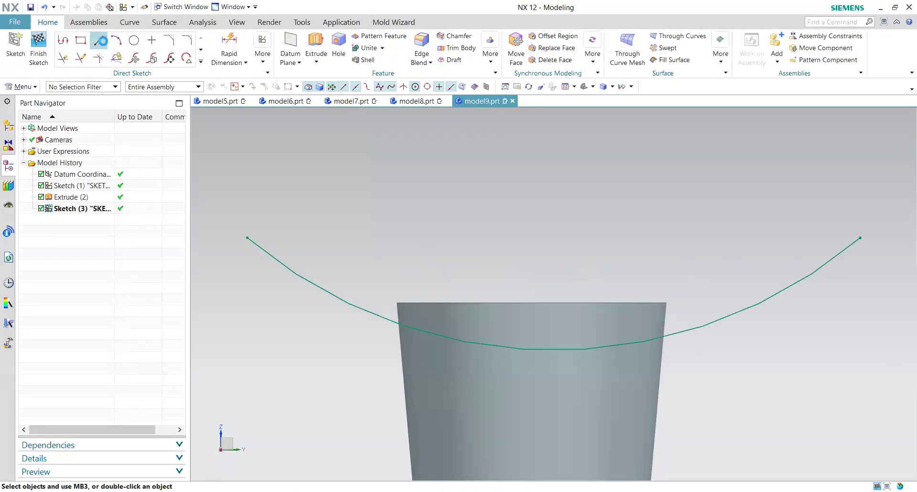
pyautogui.click(302, 269)
pyautogui.scroll(-3, 302, 269)
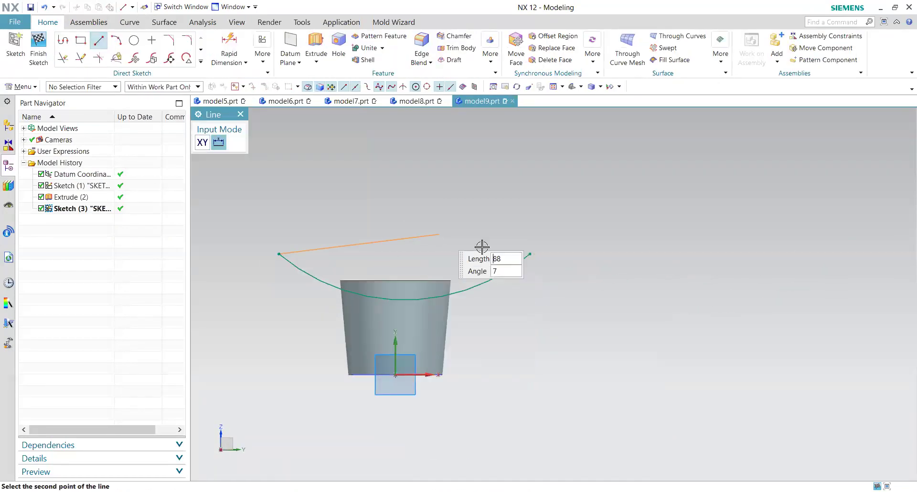
pyautogui.click(530, 253)
pyautogui.hotkey('ctrl', 'q')
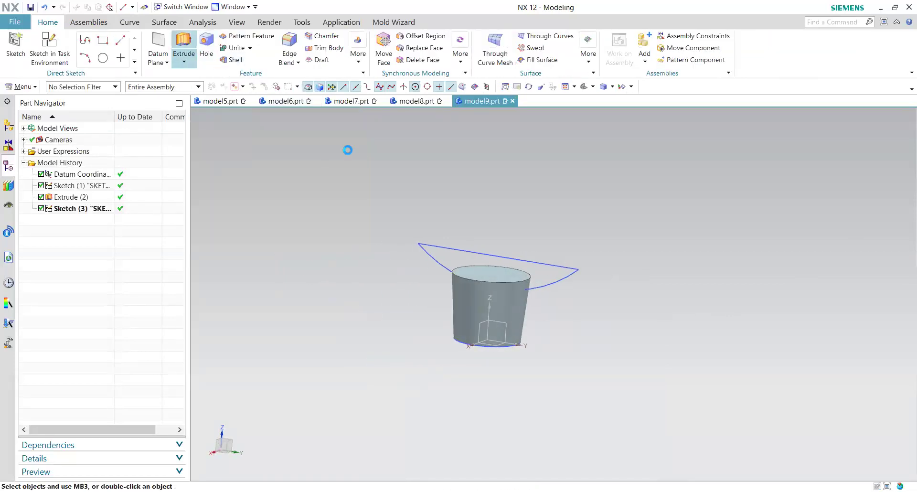
# Try extruding the closed arc profile with a symmetric value of 50 mm, check its Boolean options and cancel the command.
pyautogui.click(439, 245)
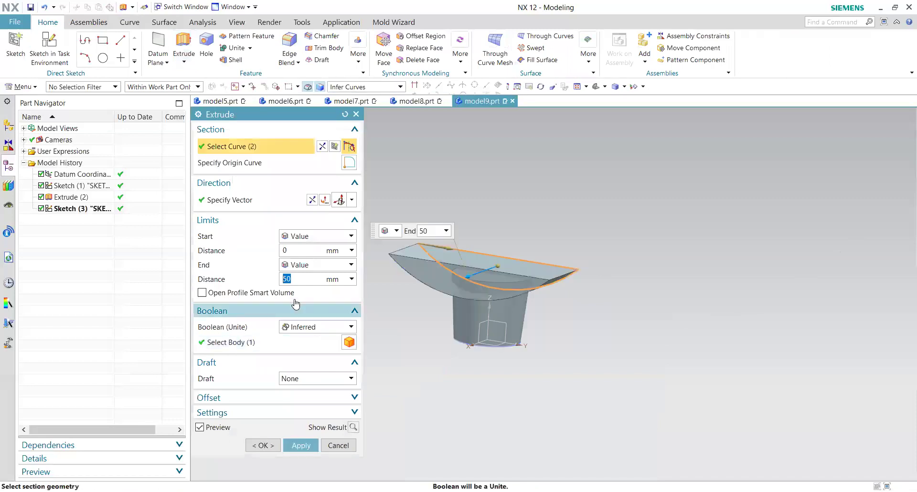
pyautogui.click(315, 236)
pyautogui.click(306, 254)
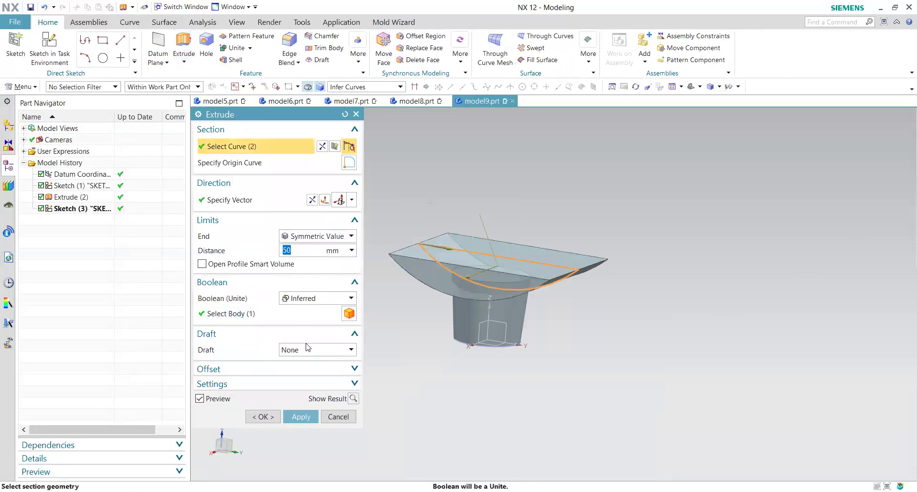
pyautogui.click(316, 298)
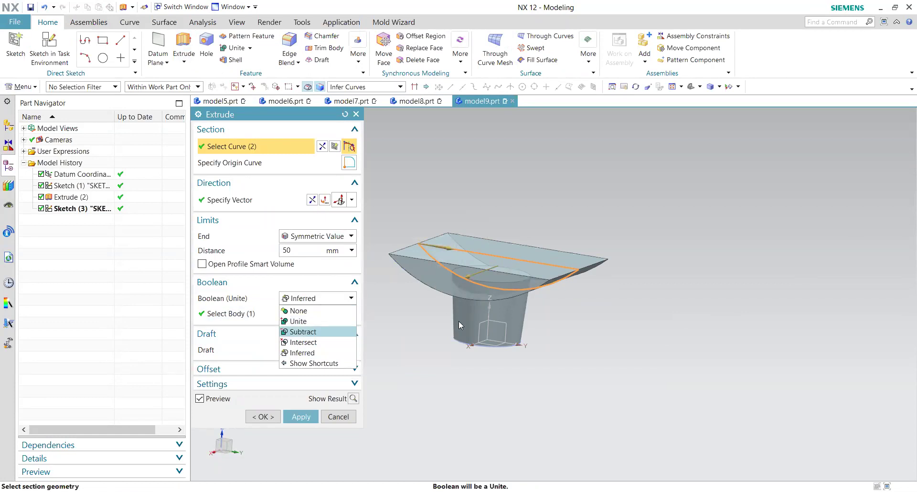
pyautogui.click(338, 418)
pyautogui.click(338, 416)
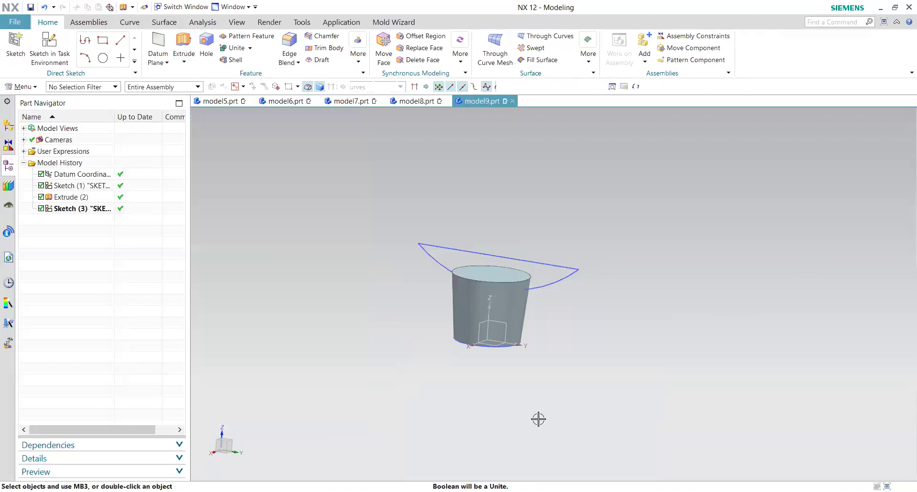
# Edit the arc's sketch, delete the straight closing line between the arc's endpoints and finish the sketch.
pyautogui.doubleClick(549, 282)
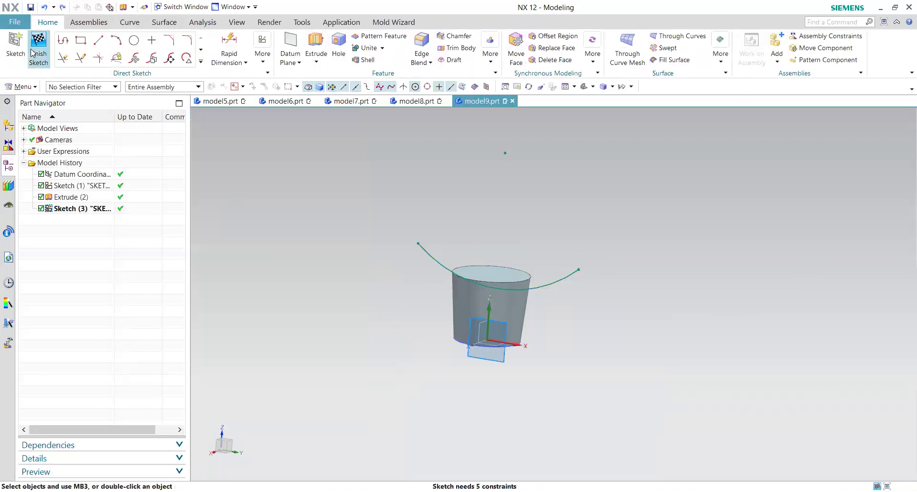
pyautogui.click(33, 54)
# Set up an extrusion of the open arc, picked as a single curve, with a symmetric distance of 50 mm.
pyautogui.click(186, 42)
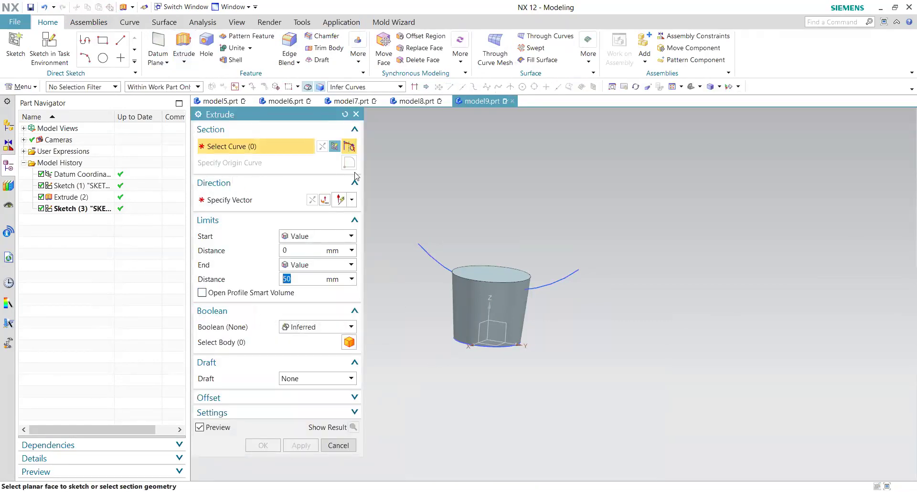
pyautogui.click(354, 87)
pyautogui.click(358, 99)
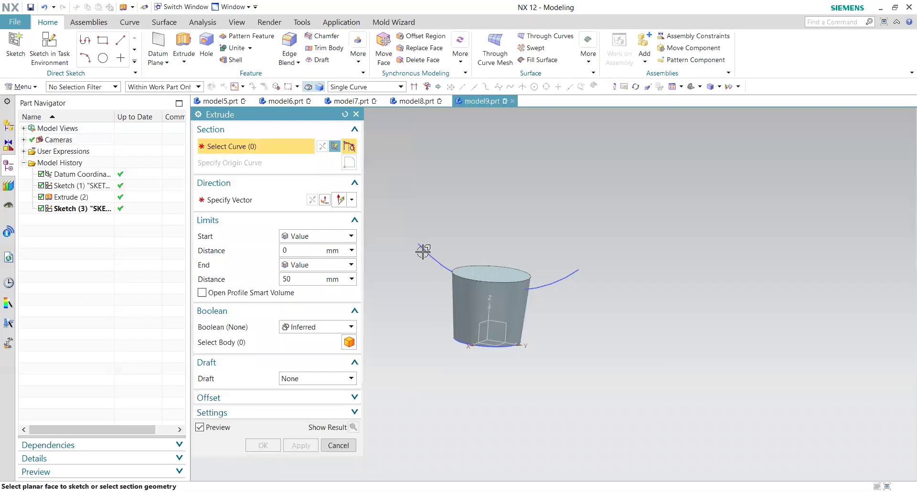
pyautogui.click(439, 275)
pyautogui.moveTo(553, 356); pyautogui.dragTo(530, 367, button='middle')
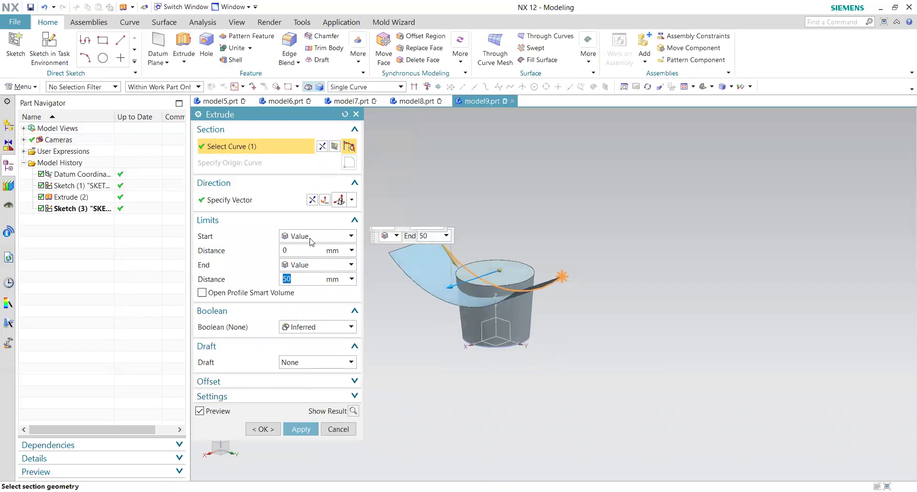
pyautogui.click(310, 265)
pyautogui.click(310, 286)
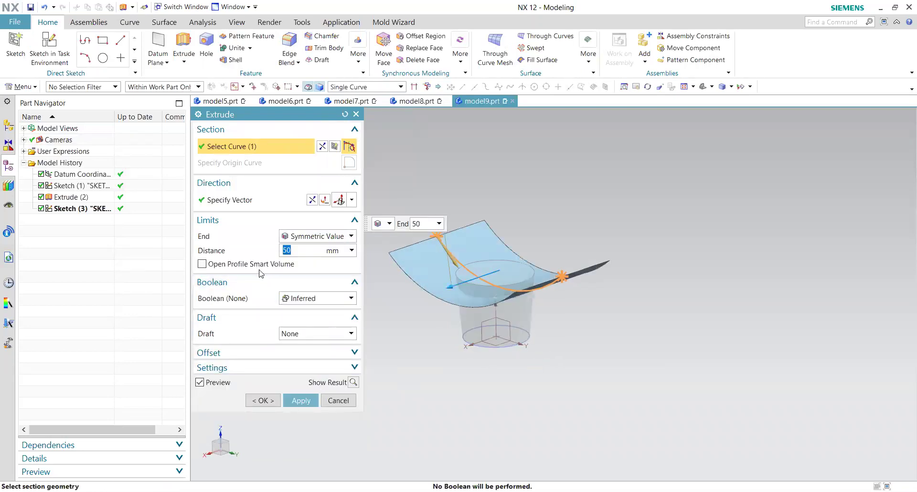
# Enable Open Profile Smart Volume for the arc extrusion and set its Boolean to Subtract from the tapered solid.
pyautogui.click(240, 264)
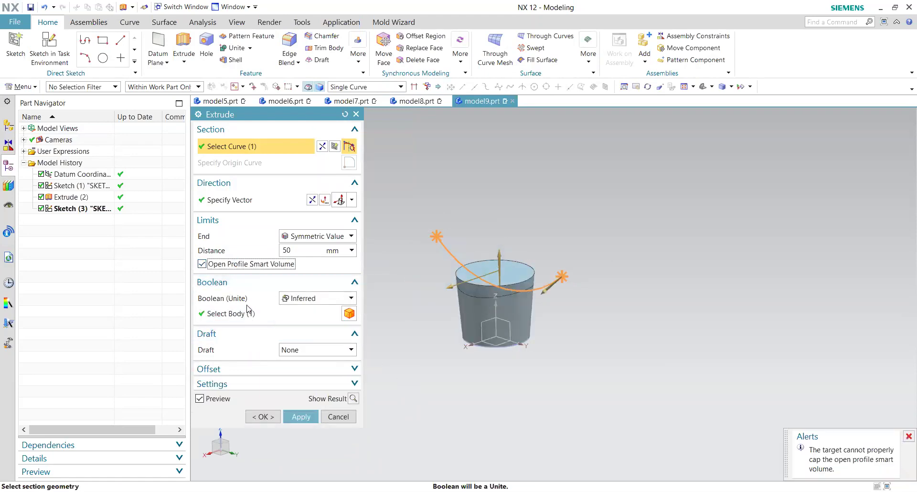
pyautogui.click(313, 298)
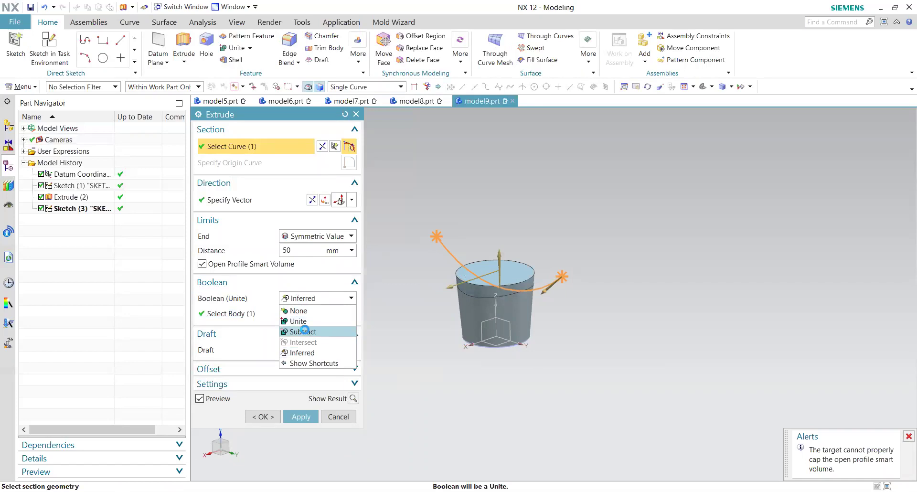
pyautogui.click(305, 329)
pyautogui.moveTo(504, 374); pyautogui.dragTo(467, 356, button='middle')
pyautogui.scroll(3, 554, 384)
pyautogui.scroll(-2, 554, 386)
pyautogui.scroll(2, 433, 353)
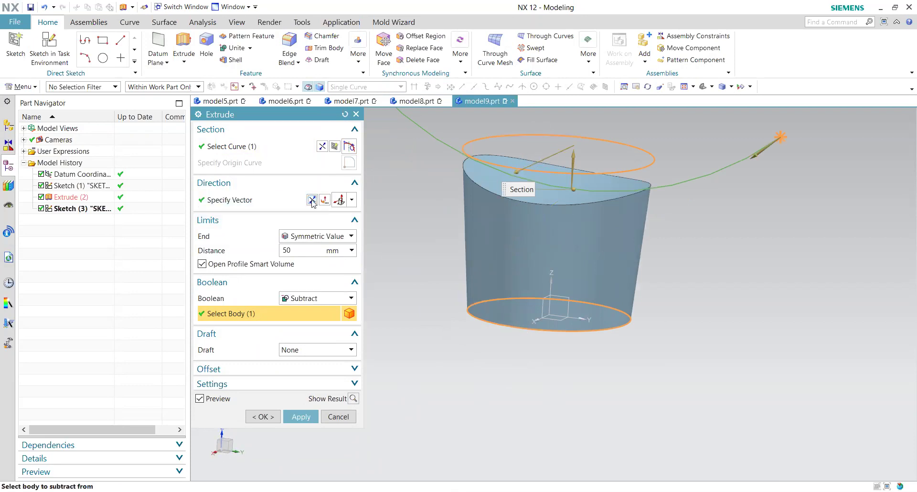
# Reverse the extrusion direction and back again, apply the curved cut to the tapered solid's top and leave the command.
pyautogui.click(312, 199)
pyautogui.moveTo(529, 398); pyautogui.dragTo(563, 380, button='middle')
pyautogui.click(311, 200)
pyautogui.click(300, 416)
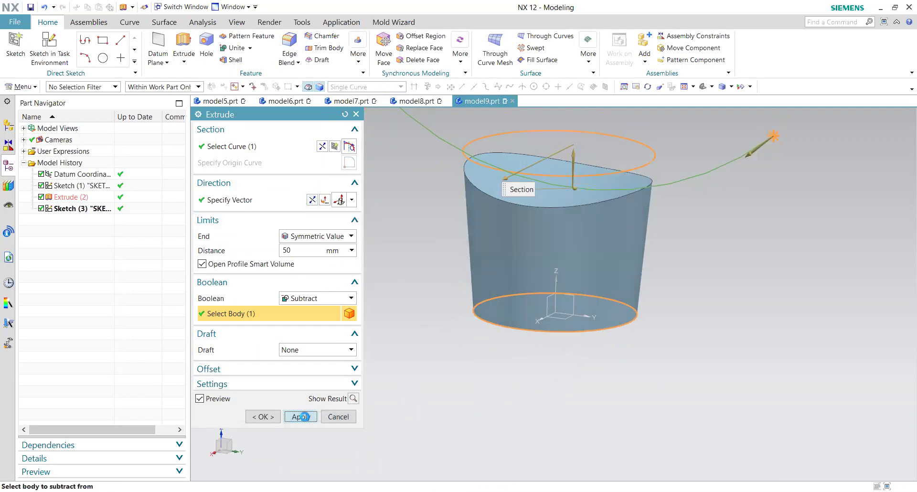
pyautogui.click(338, 416)
pyautogui.moveTo(500, 396); pyautogui.dragTo(481, 396, button='middle')
pyautogui.scroll(2, 370, 234)
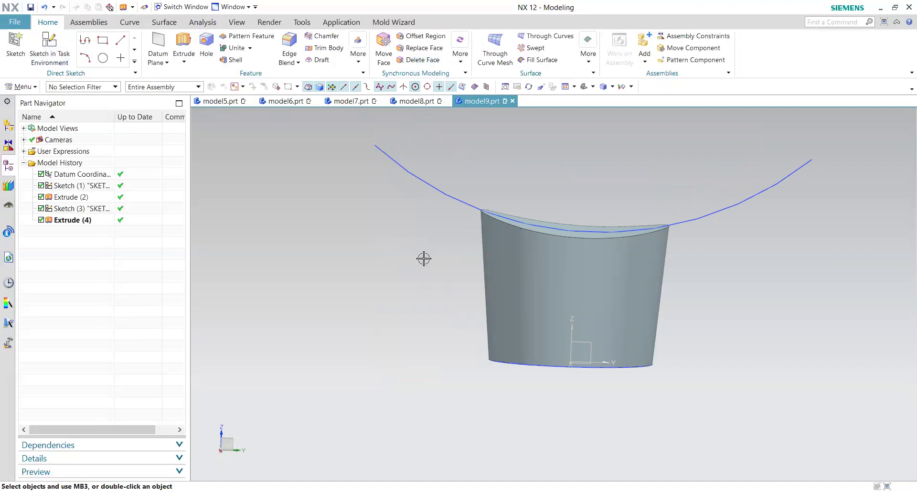
# Create a new millimetre model part named model10.prt and start a task-environment sketch on the XY plane.
pyautogui.click(24, 34)
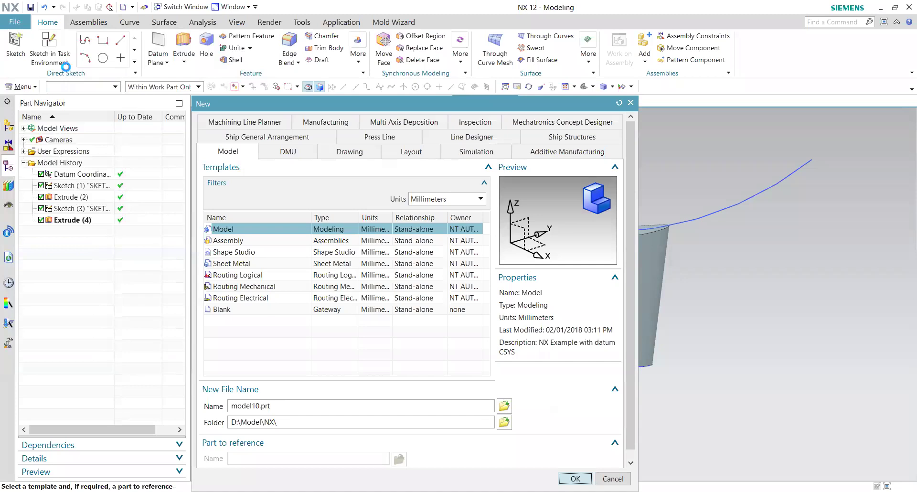
pyautogui.press('Return')
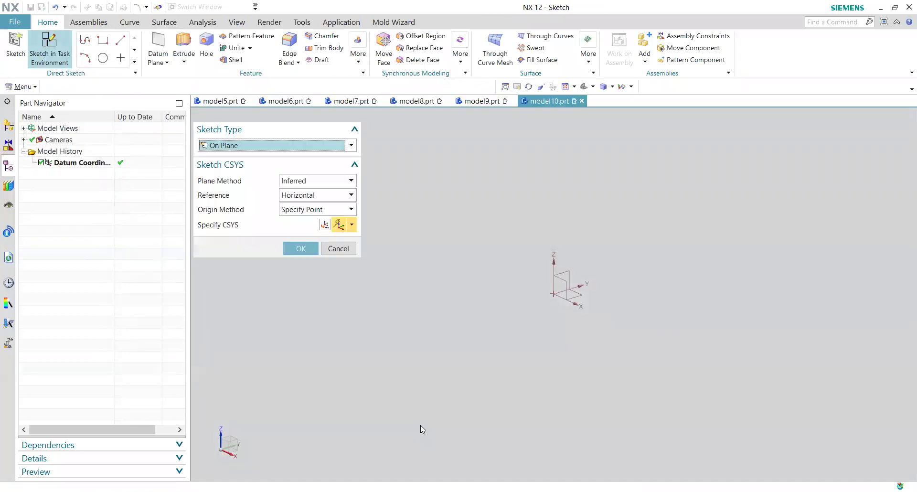
pyautogui.click(302, 250)
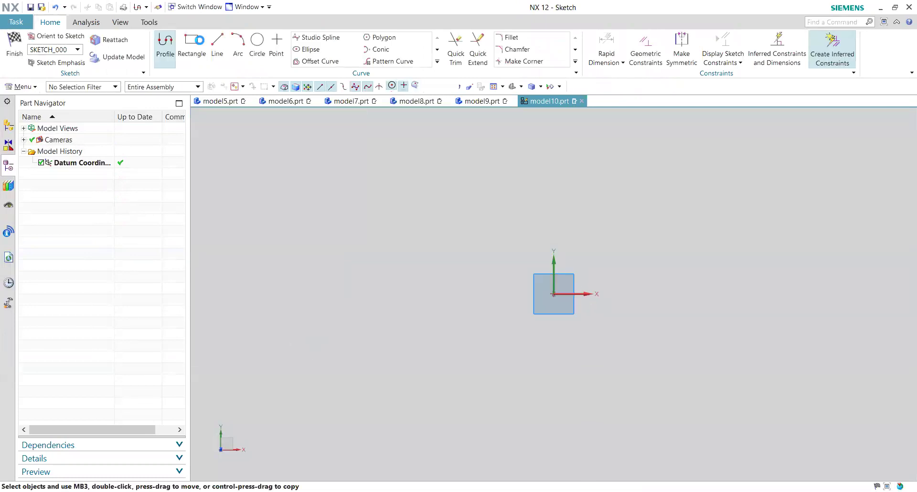
# Sketch a rectangle from its center at the sketch origin, aligned with the axes.
pyautogui.press('r')
pyautogui.click(553, 293)
pyautogui.click(652, 294)
pyautogui.click(626, 199)
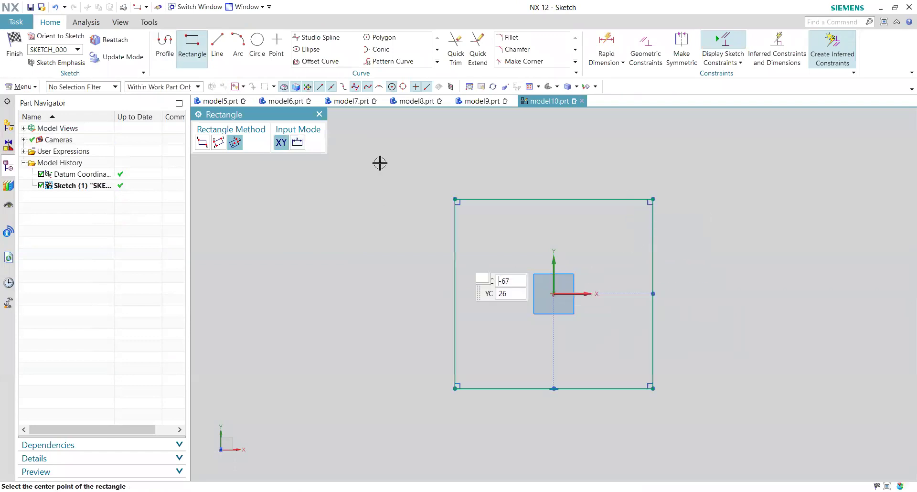
pyautogui.click(319, 114)
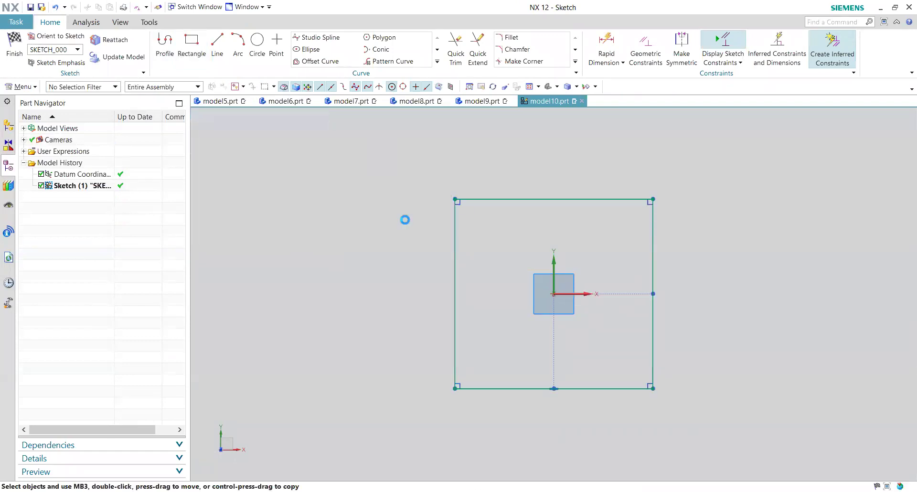
pyautogui.press('c')
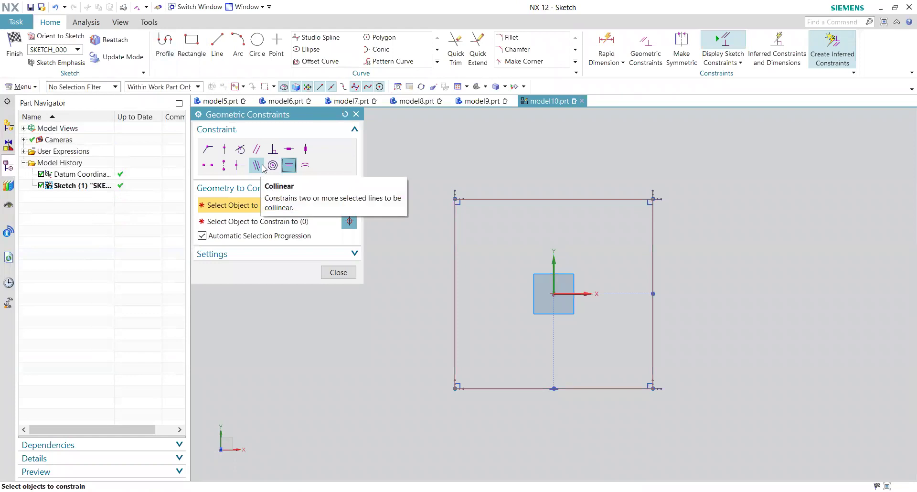
pyautogui.click(357, 113)
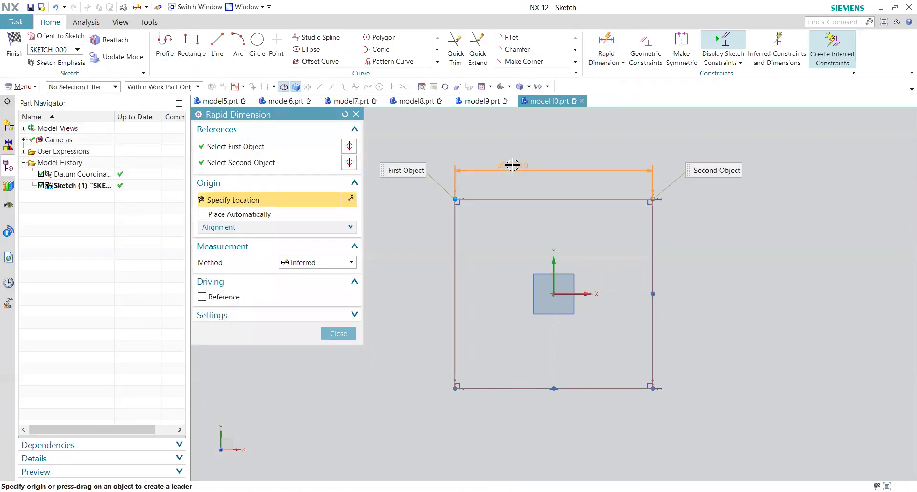
# Dimension the rectangle to 100 mm wide and 80 mm high and finish the sketch.
pyautogui.click(512, 165)
pyautogui.write('100')
pyautogui.press('Return')
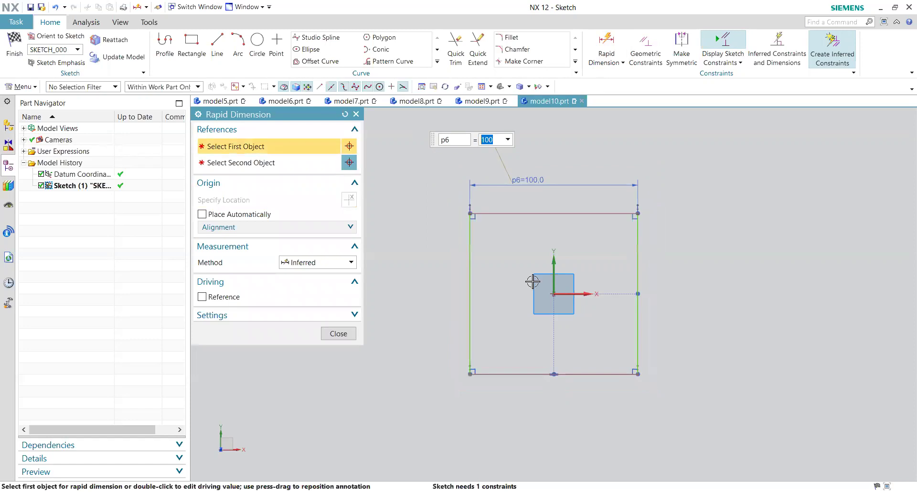
pyautogui.click(470, 234)
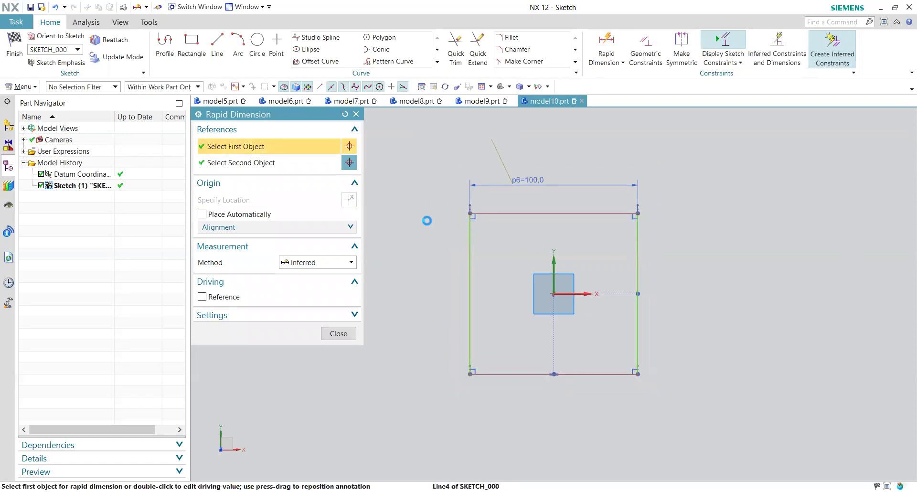
pyautogui.click(429, 314)
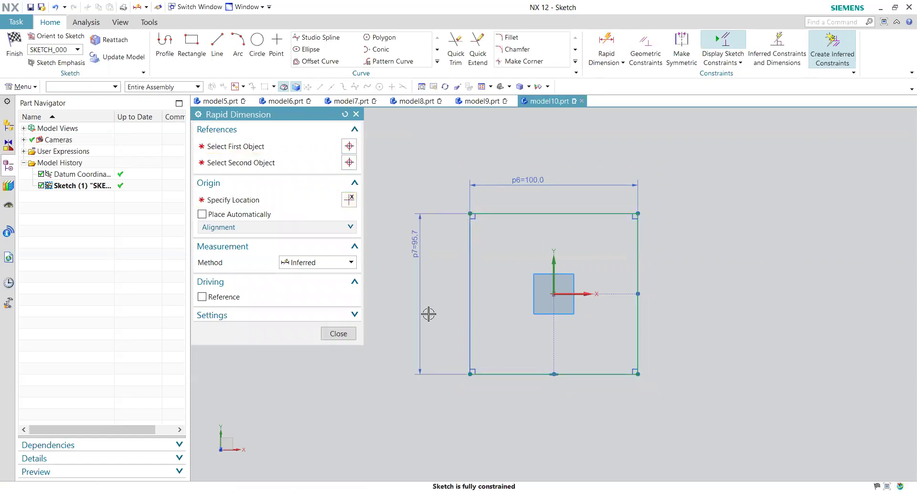
pyautogui.write('1')
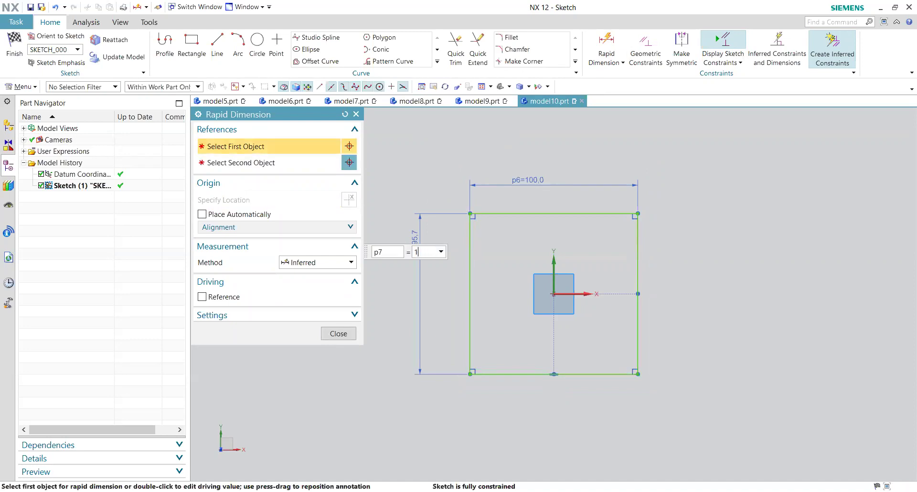
pyautogui.press('Return')
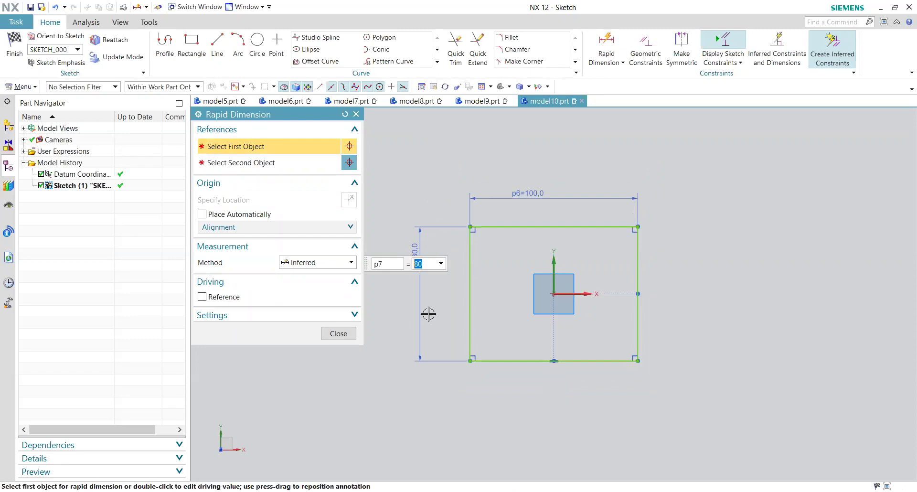
pyautogui.click(339, 333)
pyautogui.click(14, 44)
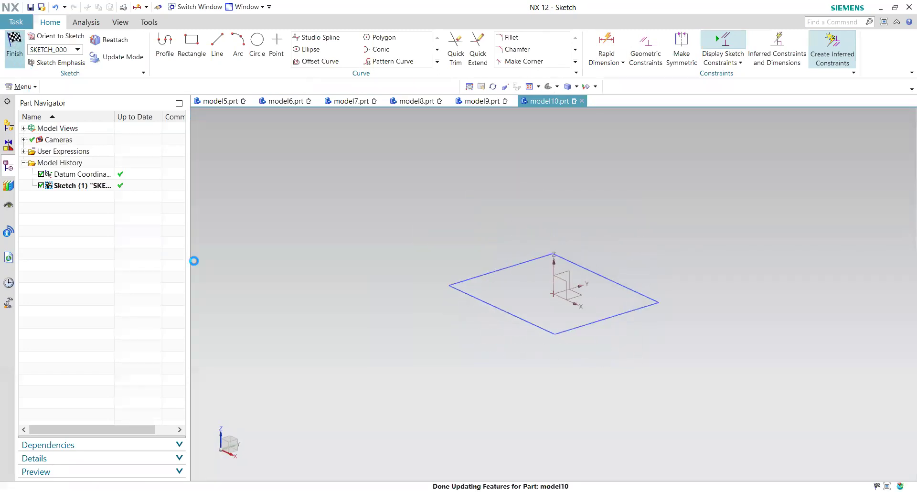
# Start an extrusion using the rectangle's four sides as the section, selected as connected curves.
pyautogui.scroll(-1, 366, 325)
pyautogui.scroll(-3, 334, 344)
pyautogui.scroll(2, 378, 327)
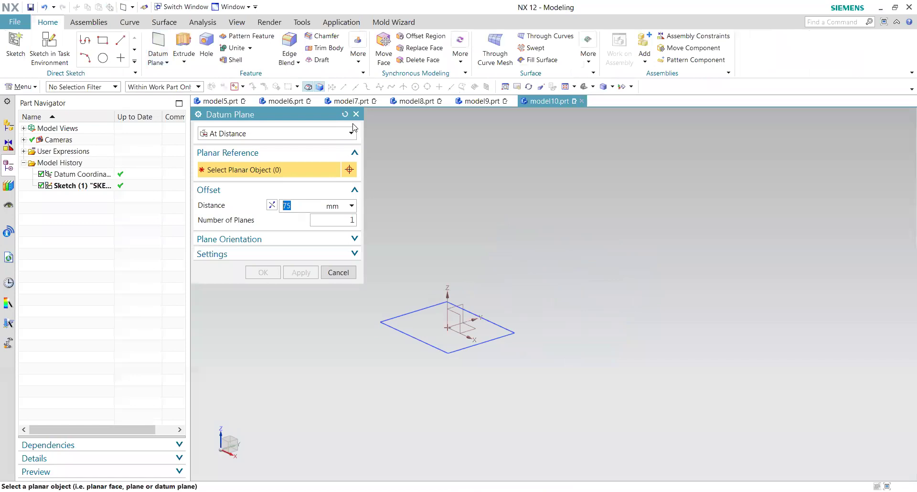
pyautogui.click(356, 114)
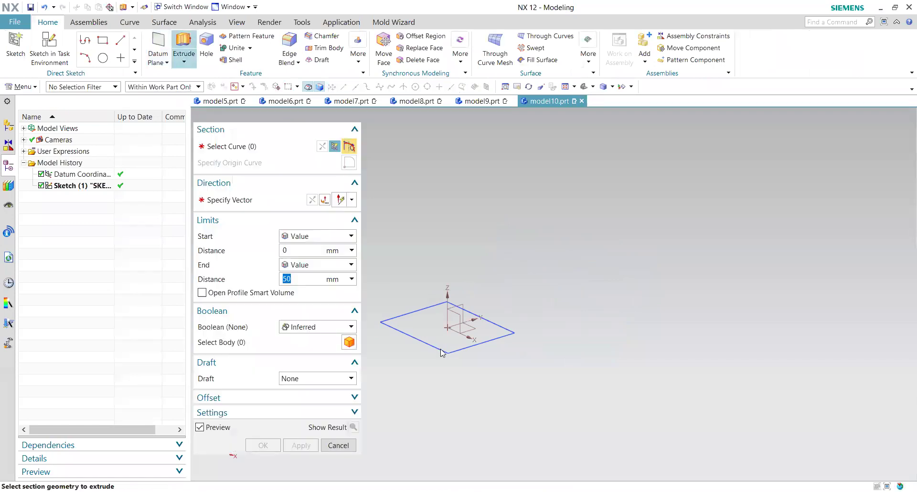
pyautogui.click(440, 349)
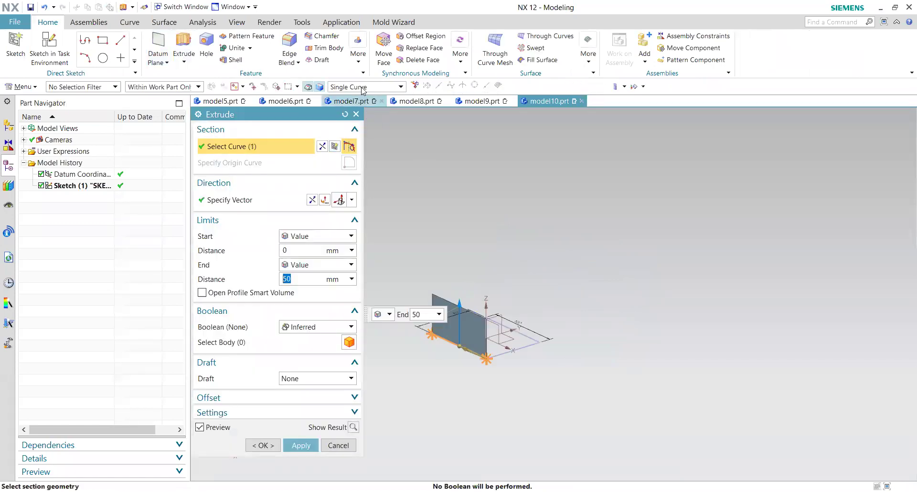
pyautogui.scroll(-1, 362, 90)
pyautogui.click(519, 345)
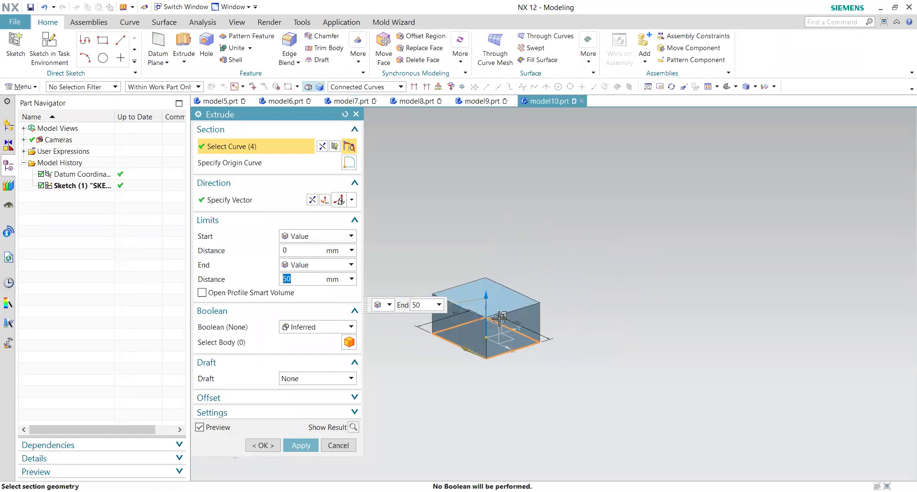
# Set the rectangle extrusion's end distance to 250 mm.
pyautogui.moveTo(484, 229); pyautogui.dragTo(483, 221)
pyautogui.moveTo(484, 221); pyautogui.dragTo(501, 274, button='middle')
pyautogui.scroll(-1, 497, 385)
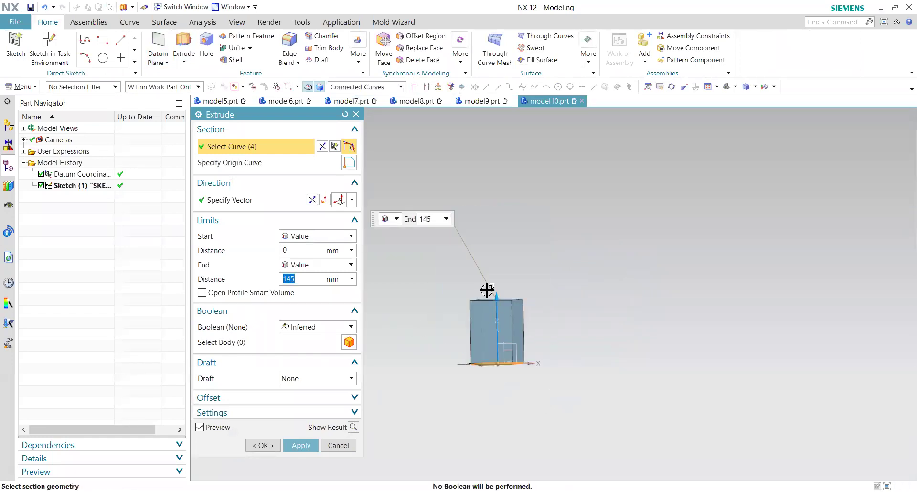
pyautogui.moveTo(495, 292); pyautogui.dragTo(499, 250)
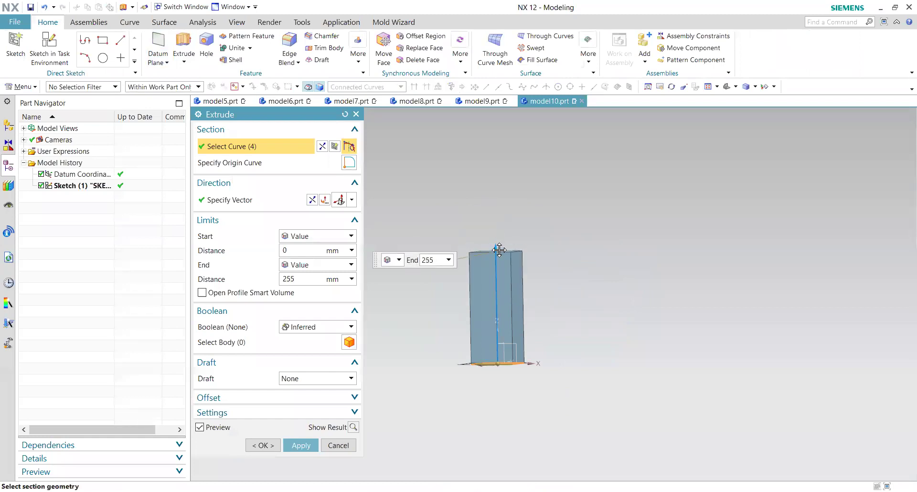
pyautogui.doubleClick(317, 280)
pyautogui.write('20')
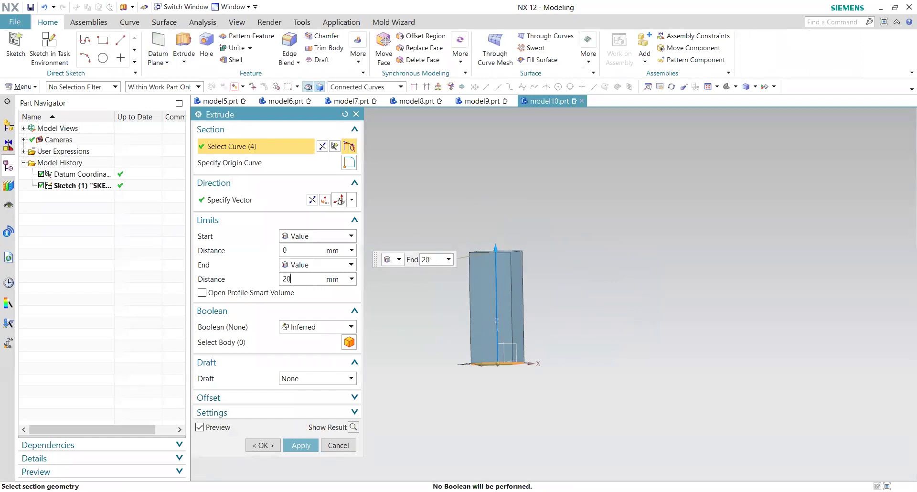
pyautogui.write('0')
pyautogui.press('Return')
pyautogui.write('250')
pyautogui.press('Return')
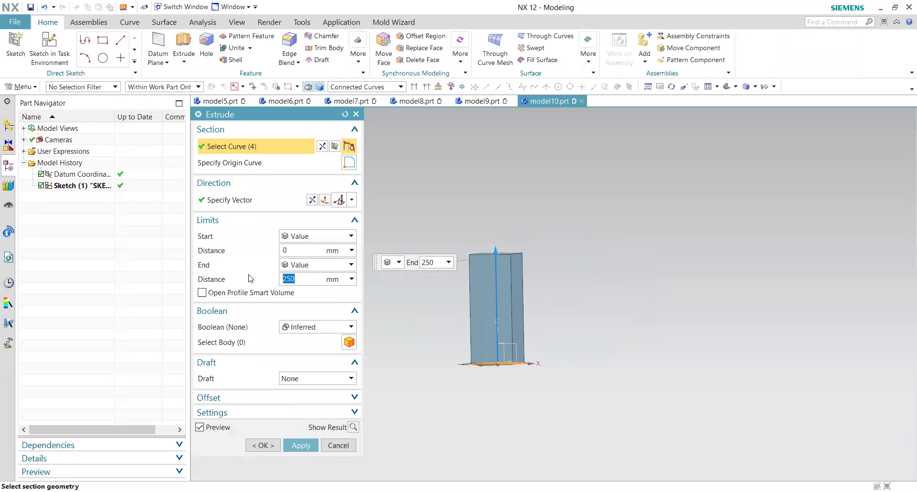
# Create the rectangle's 250 mm extrusion and leave the Extrude command.
pyautogui.click(300, 445)
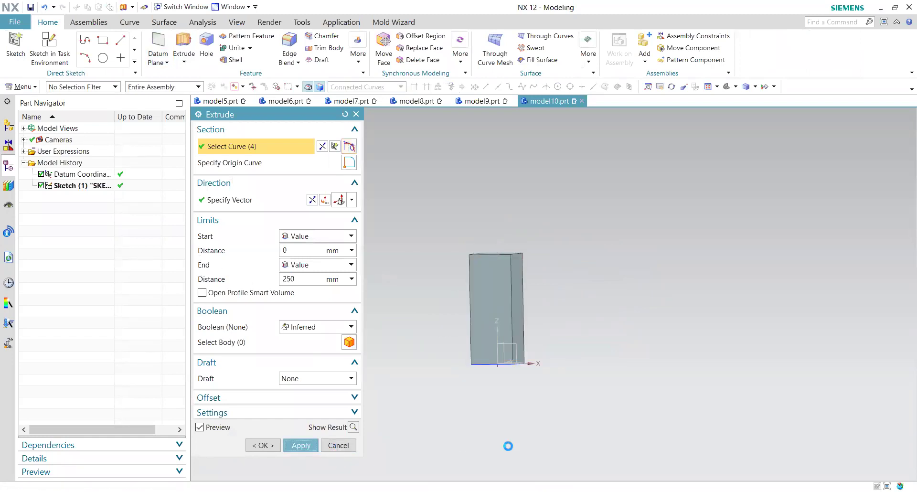
pyautogui.press('Escape')
pyautogui.moveTo(458, 443); pyautogui.dragTo(491, 441, button='middle')
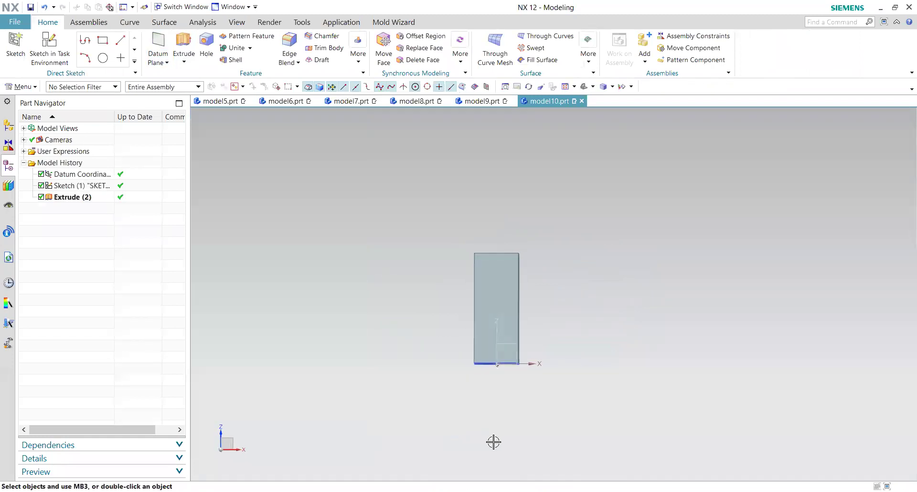
pyautogui.scroll(1, 518, 364)
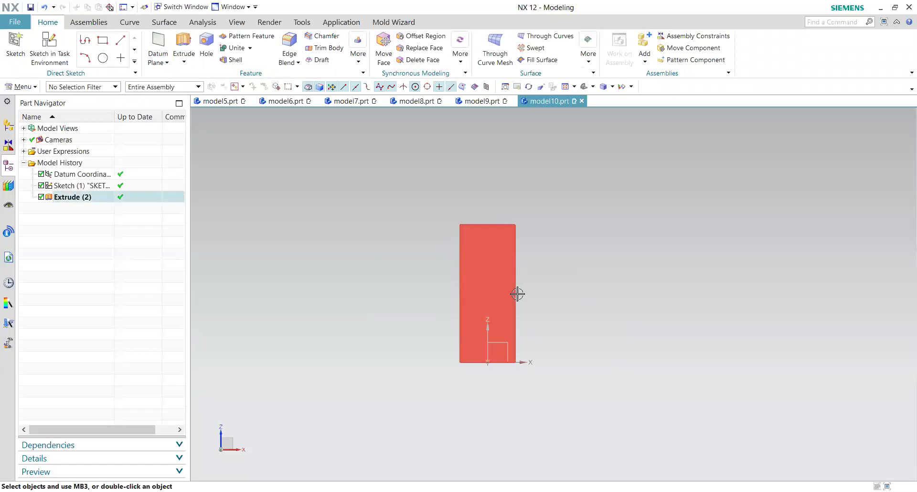
# Create a new sketch on the XZ plane of the datum coordinate system and leave the Profile tool.
pyautogui.click(50, 49)
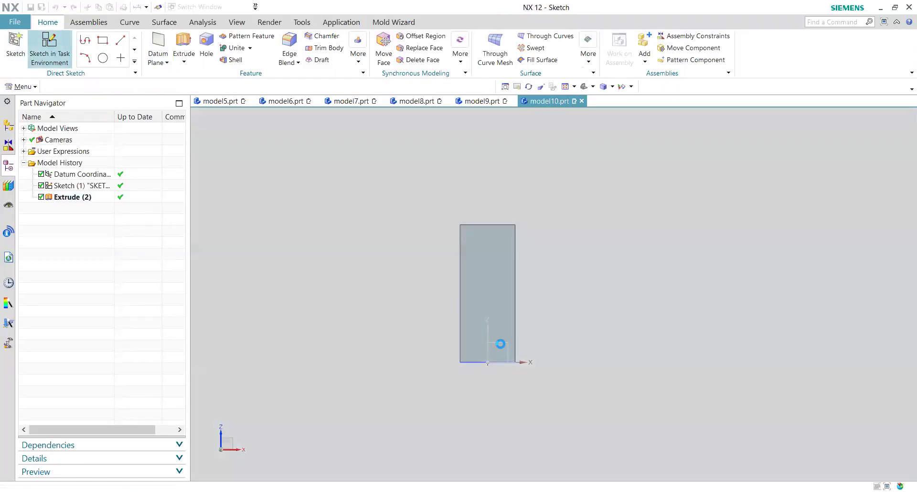
pyautogui.moveTo(514, 404); pyautogui.dragTo(510, 413, button='middle')
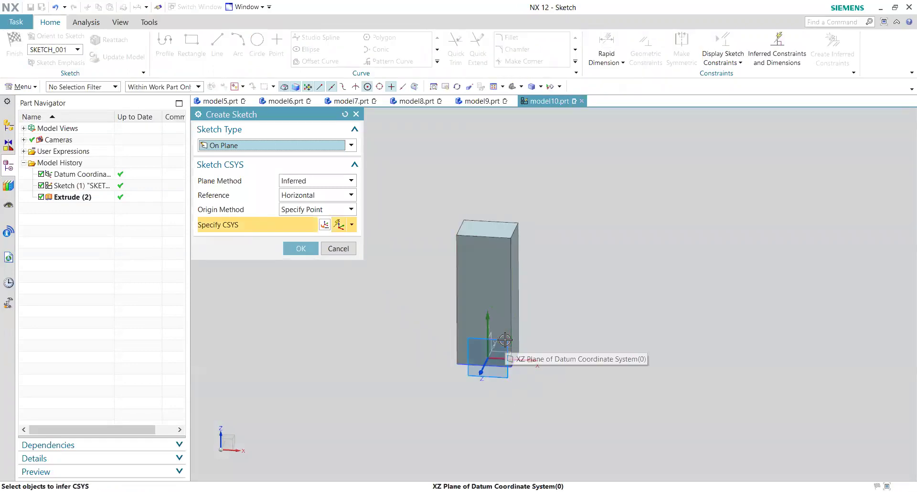
pyautogui.click(505, 339)
pyautogui.click(300, 248)
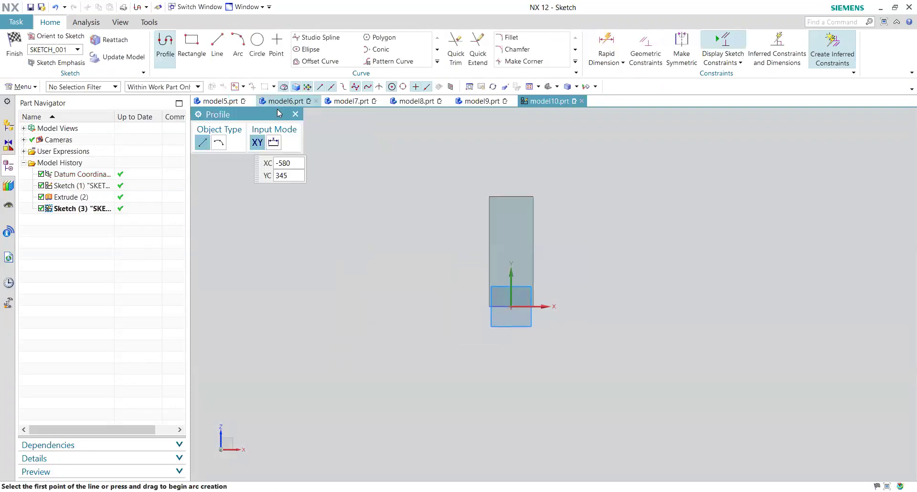
pyautogui.click(295, 114)
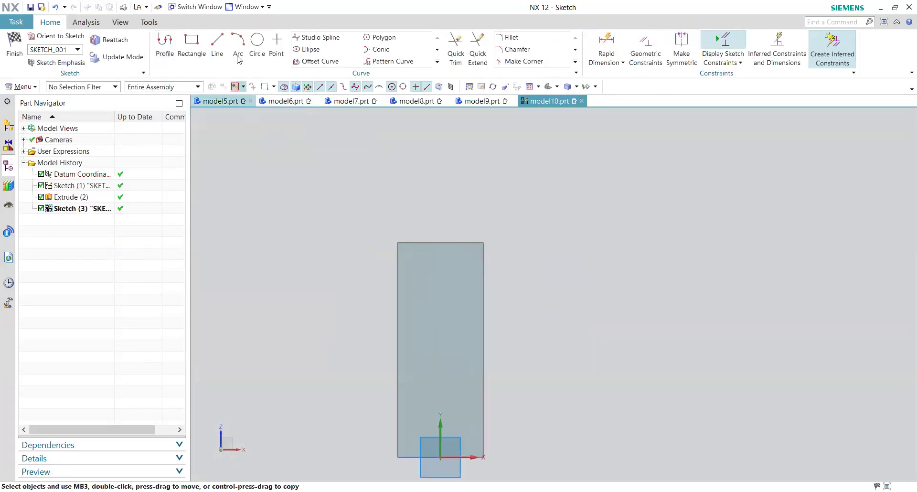
# Sketch two three-point arcs curving outward from the block's upper edge to its left and right side edges.
pyautogui.click(442, 237)
pyautogui.click(392, 309)
pyautogui.click(505, 367)
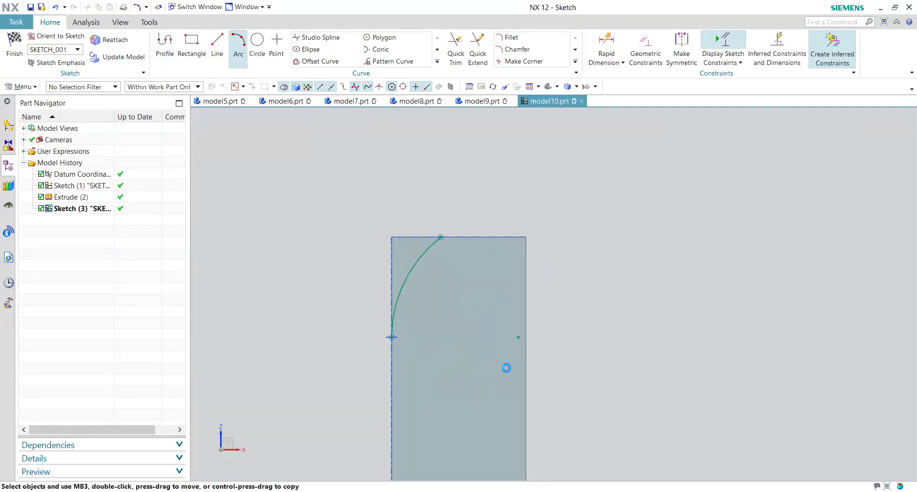
pyautogui.click(483, 236)
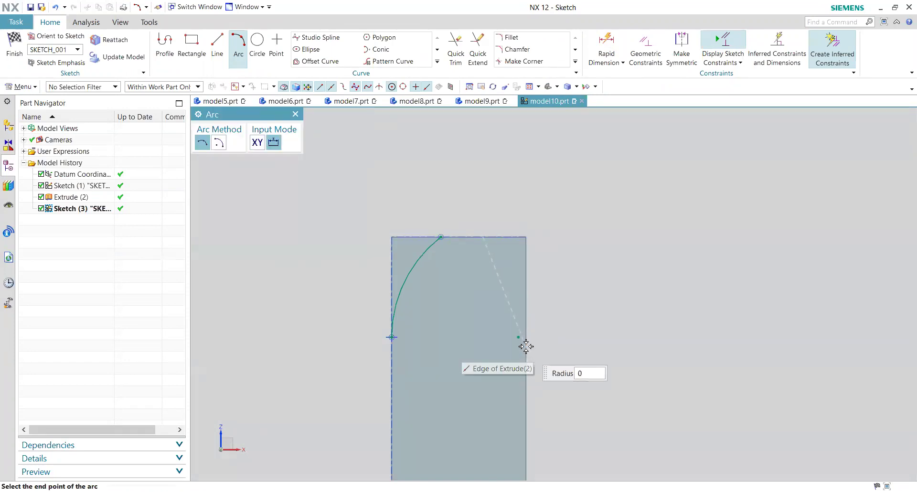
pyautogui.click(521, 319)
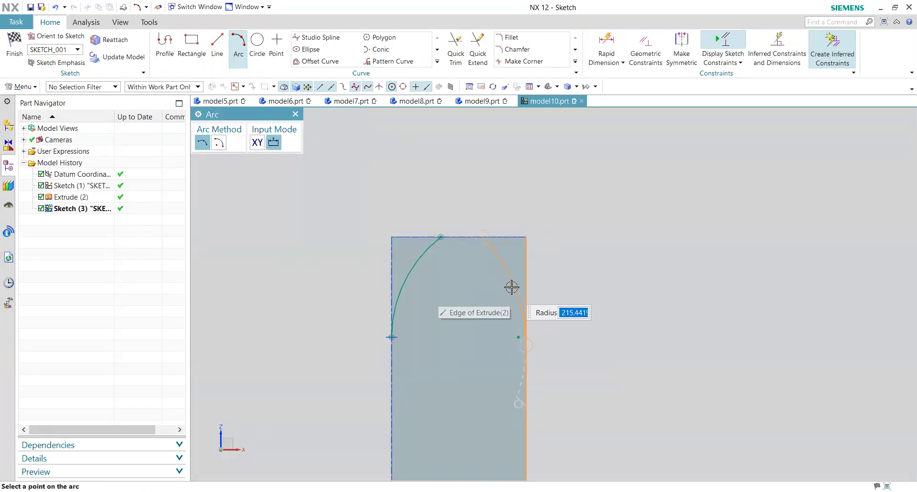
pyautogui.click(546, 370)
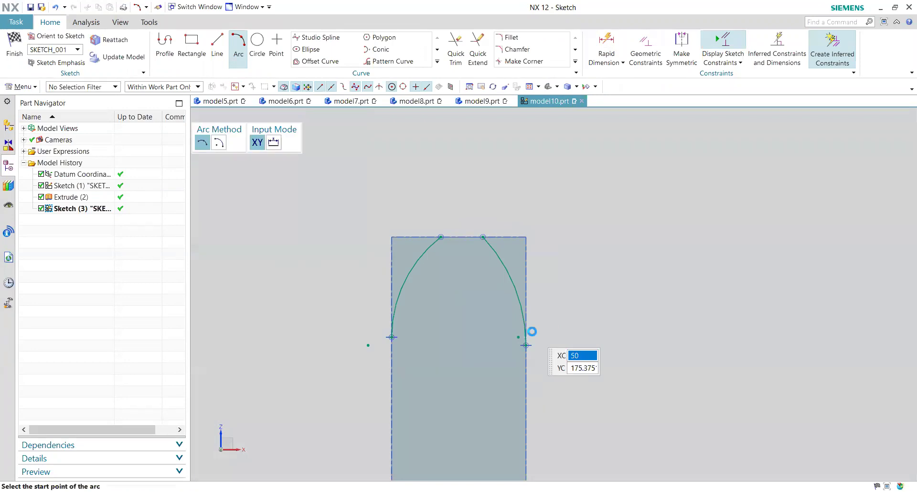
# Constrain the two arcs to equal radius and align their lower endpoints horizontally.
pyautogui.press('c')
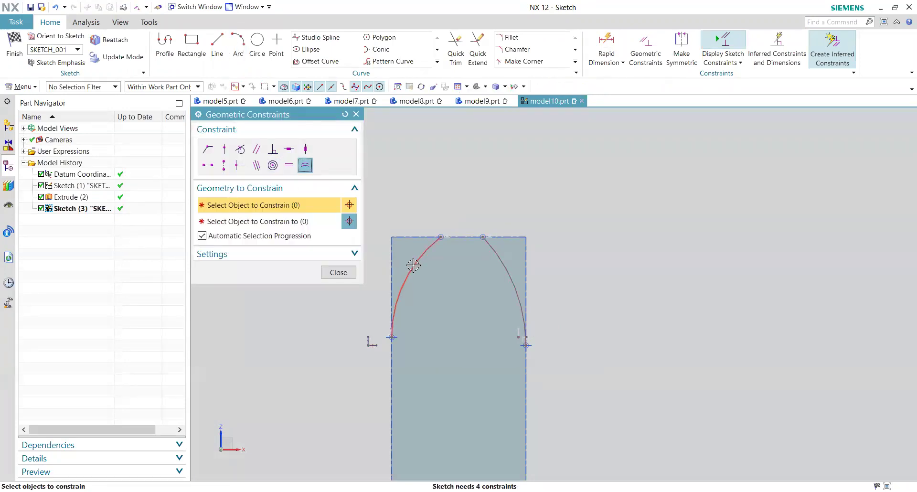
pyautogui.click(413, 265)
pyautogui.click(338, 272)
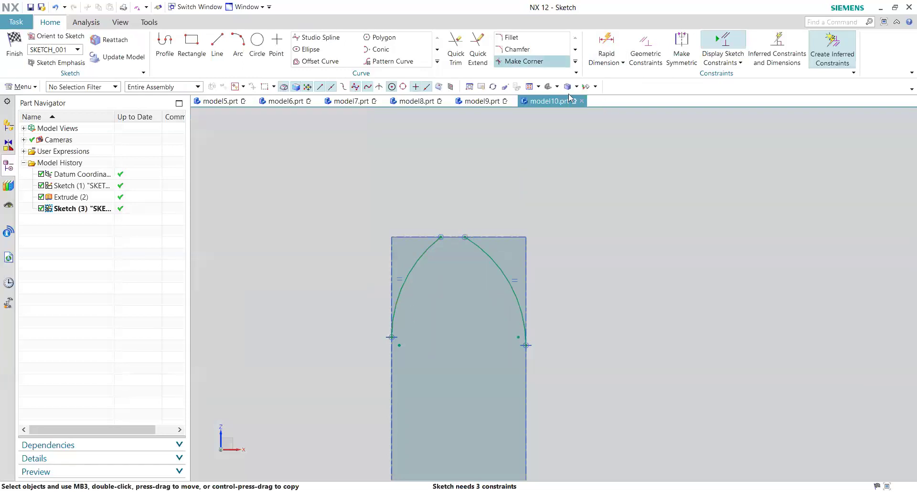
pyautogui.press('c')
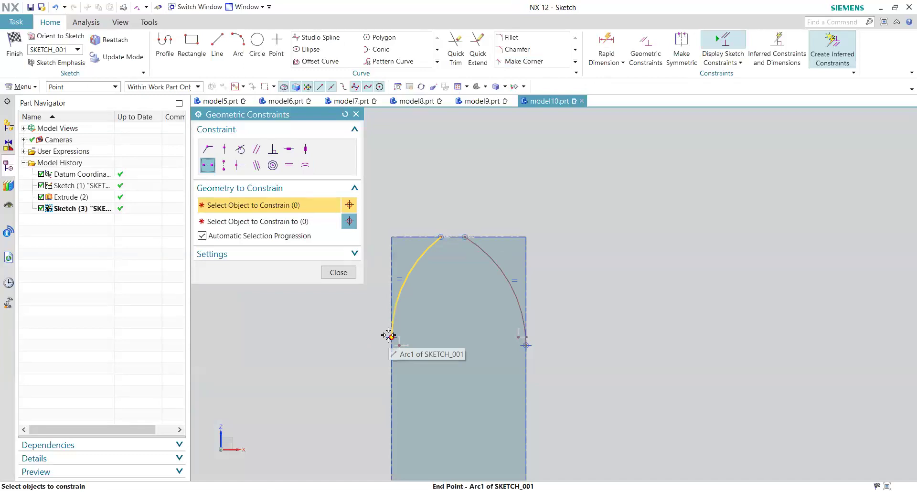
pyautogui.click(528, 344)
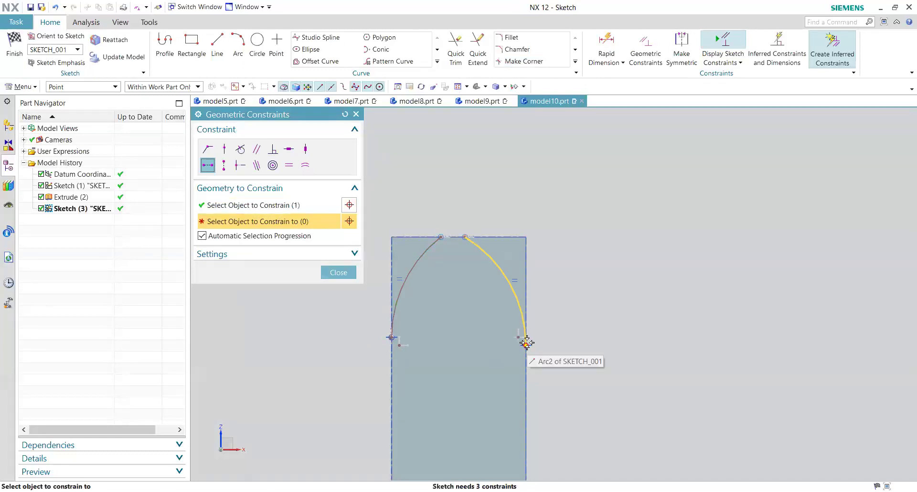
pyautogui.click(526, 343)
pyautogui.click(338, 272)
# Dimension the gap between the arcs' upper endpoints to 30 mm.
pyautogui.click(606, 45)
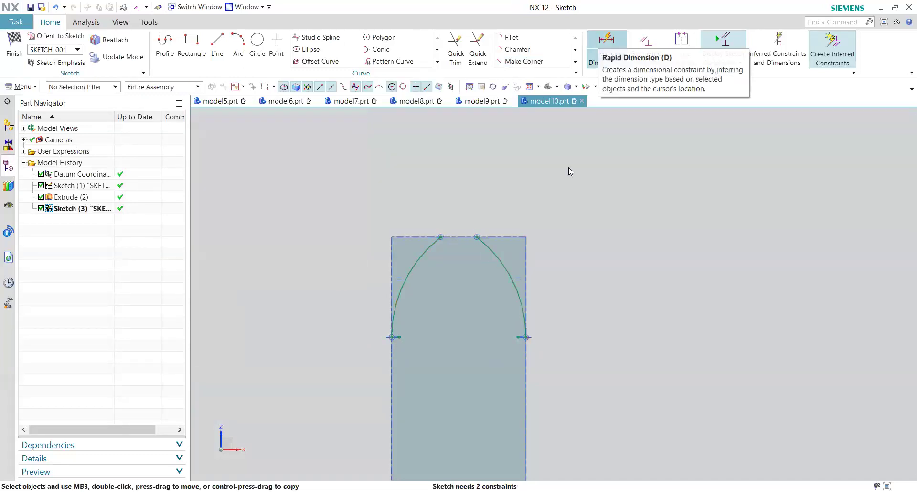
pyautogui.click(439, 237)
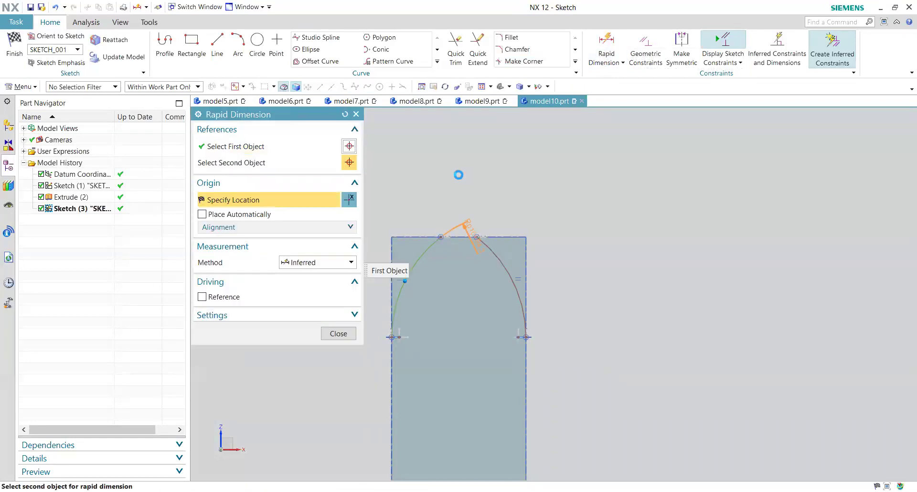
pyautogui.click(456, 174)
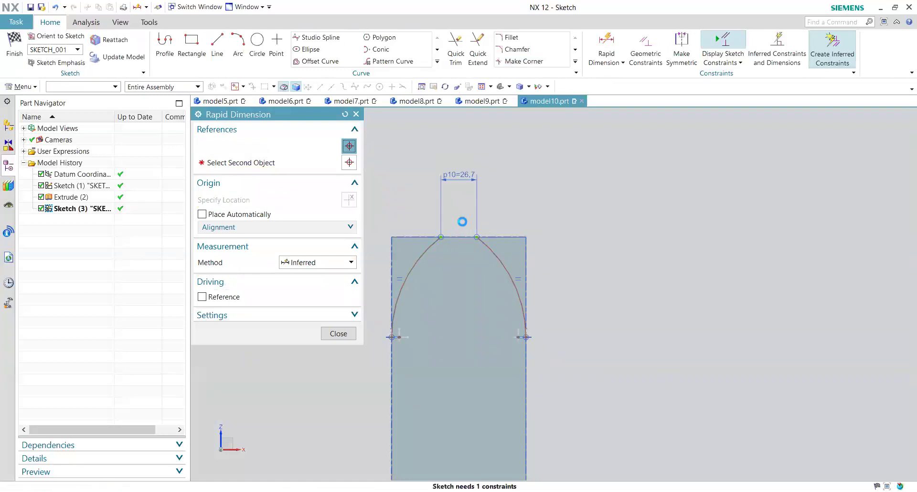
pyautogui.write('30')
pyautogui.press('Return')
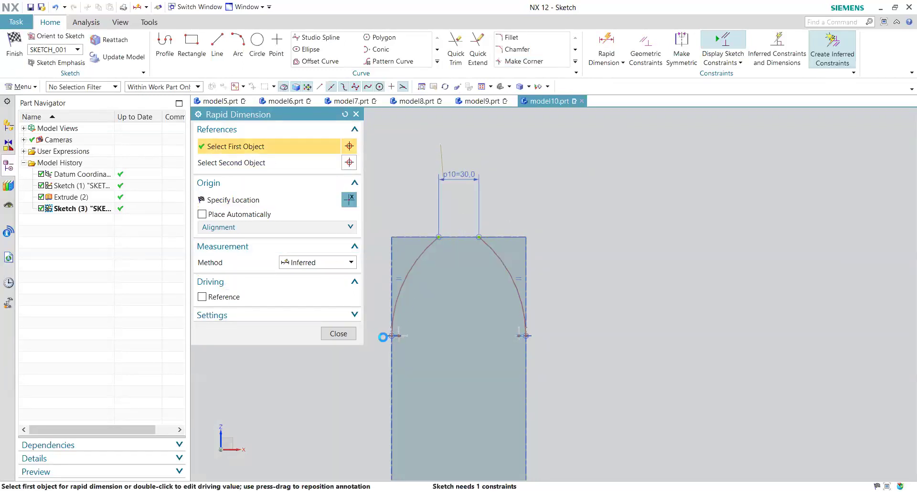
# Dimension the left arc's vertical height to 75 mm and finish the sketch.
pyautogui.click(437, 237)
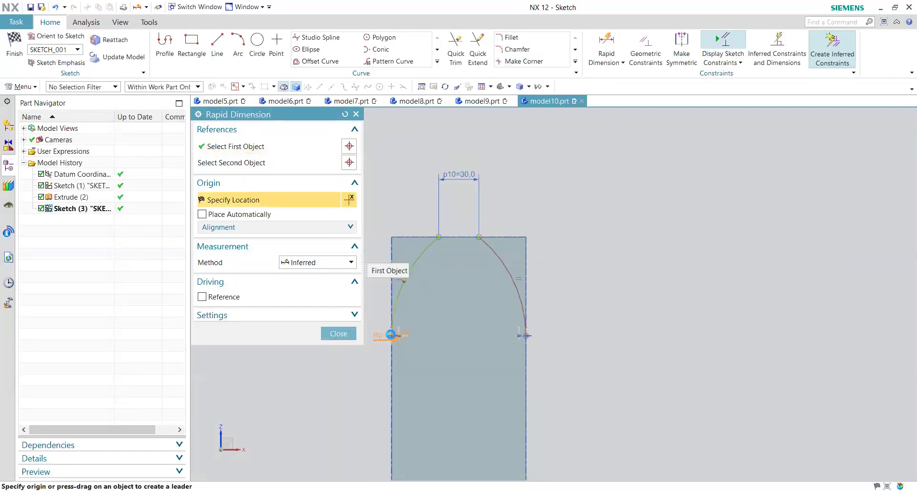
pyautogui.click(339, 385)
pyautogui.click(354, 420)
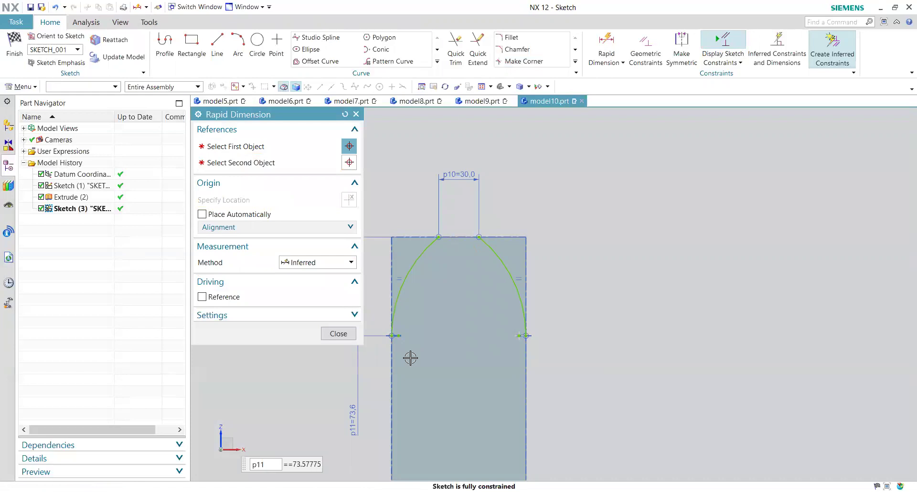
pyautogui.write('75')
pyautogui.press('Return')
pyautogui.click(338, 334)
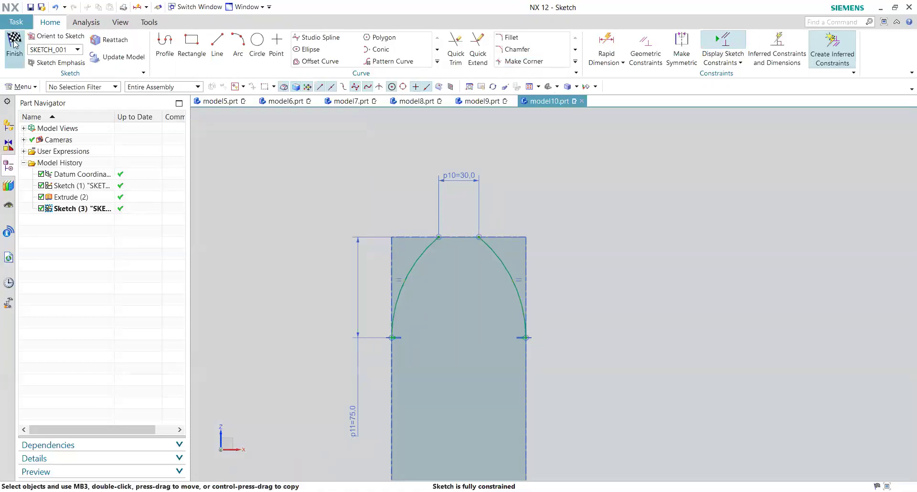
pyautogui.hotkey('ctrl', 'q')
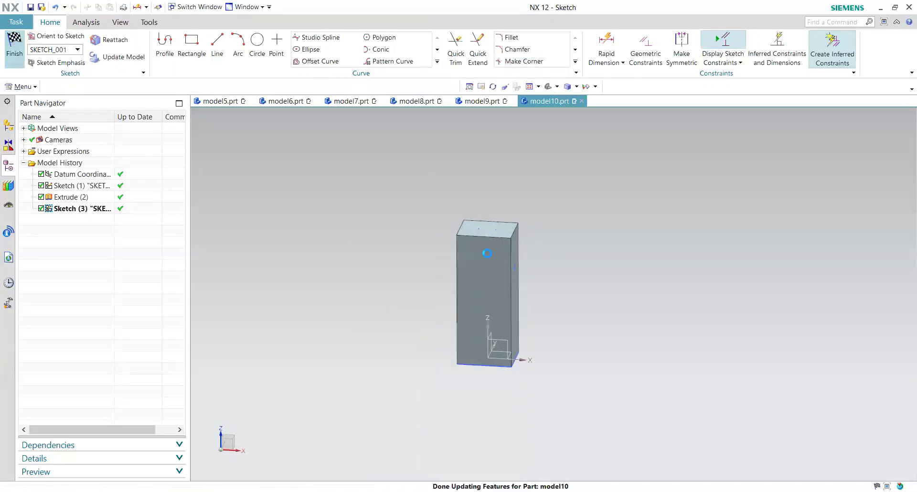
# Start an extrusion with the right arc as its section, selected as a single curve.
pyautogui.moveTo(460, 237)
pyautogui.mouseDown(button='middle')
pyautogui.moveTo(559, 319)
pyautogui.moveTo(577, 311)
pyautogui.mouseUp(button='middle')
pyautogui.scroll(3, 528, 250)
pyautogui.moveTo(528, 250); pyautogui.dragTo(543, 273, button='middle')
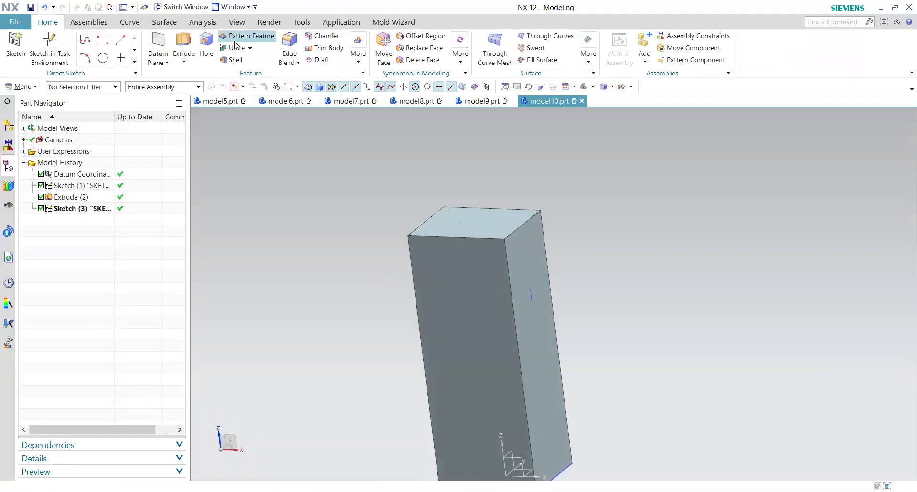
pyautogui.click(184, 44)
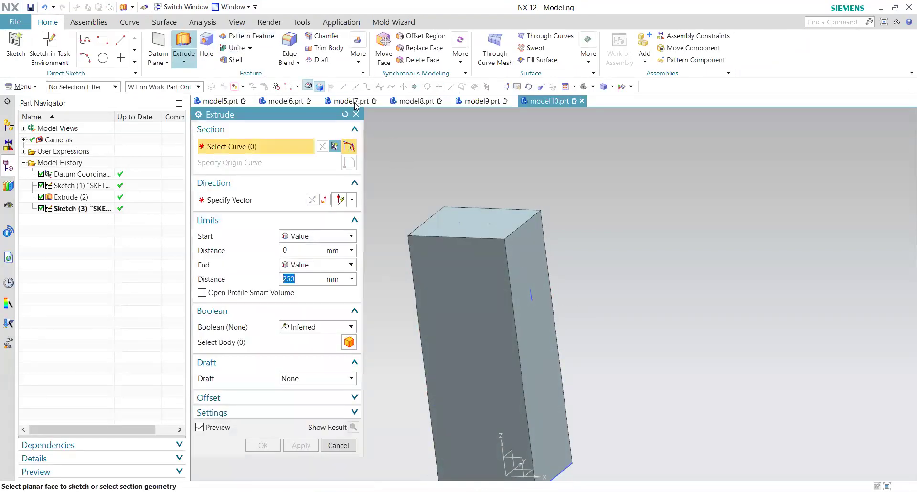
pyautogui.click(347, 86)
pyautogui.click(350, 107)
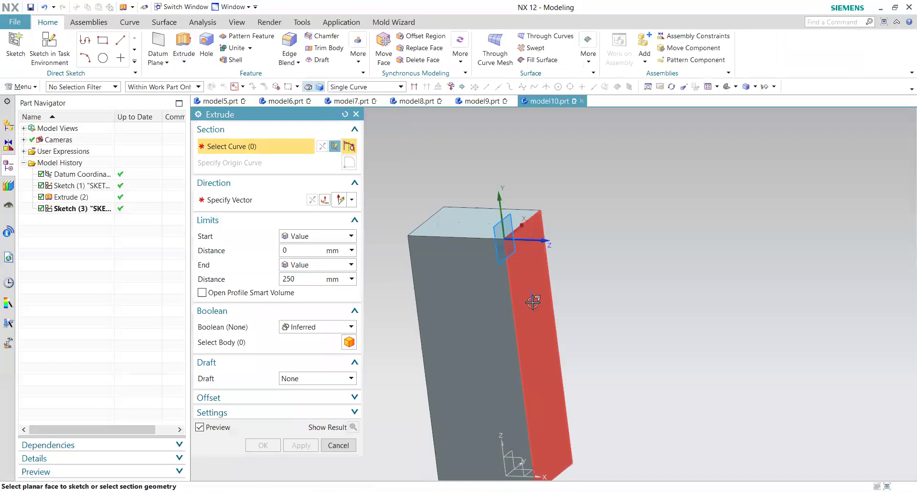
pyautogui.click(531, 297)
# Set the right arc's extrusion limits to Symmetric Value with a distance of 130 mm.
pyautogui.click(318, 236)
pyautogui.click(310, 259)
pyautogui.scroll(-3, 463, 280)
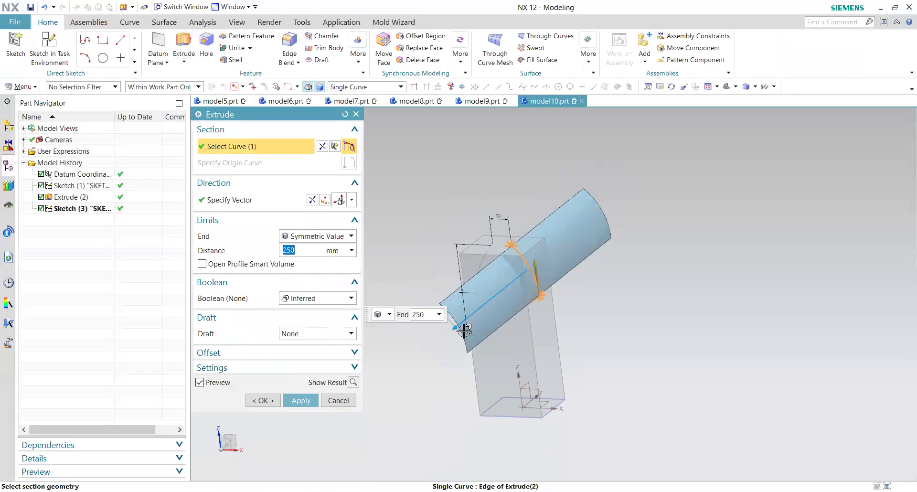
pyautogui.write('110')
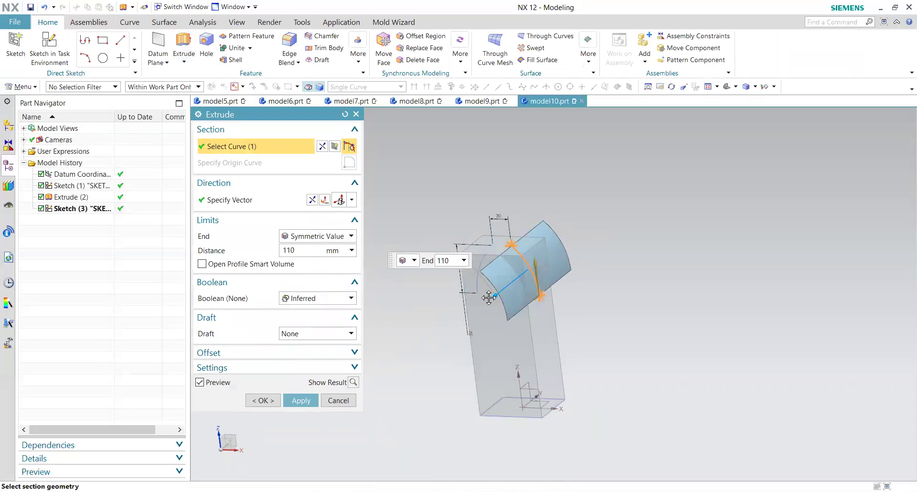
pyautogui.moveTo(488, 298); pyautogui.dragTo(475, 297)
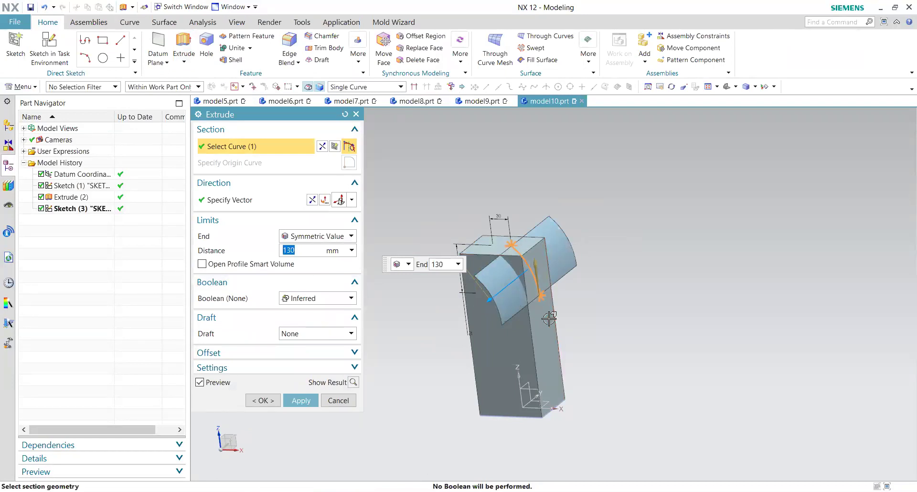
# Cut the block's right upper corner by subtracting the arc extrusion as an Open Profile Smart Volume with its direction reversed.
pyautogui.click(228, 266)
pyautogui.click(313, 298)
pyautogui.click(316, 328)
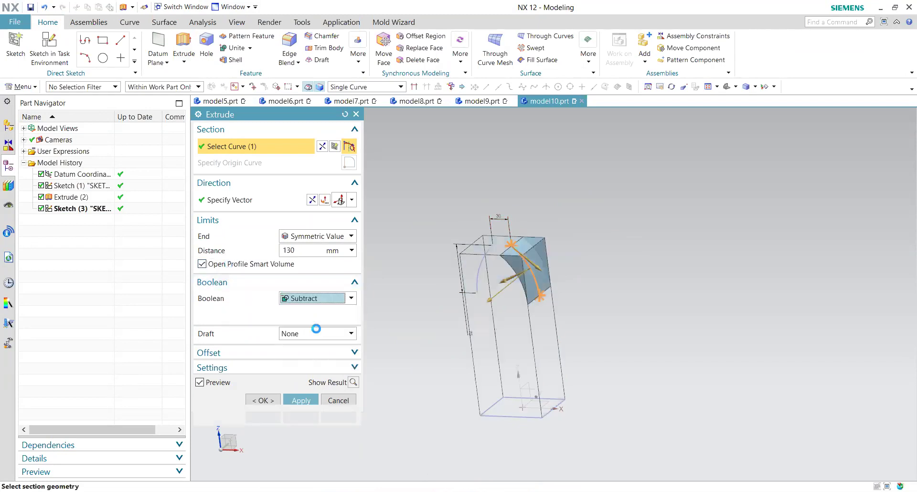
pyautogui.moveTo(666, 339); pyautogui.dragTo(566, 318, button='middle')
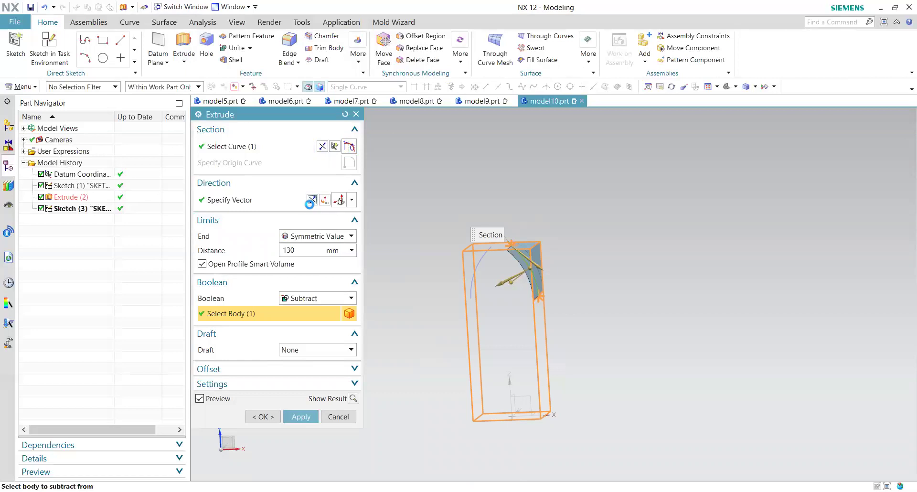
pyautogui.click(312, 199)
pyautogui.click(312, 416)
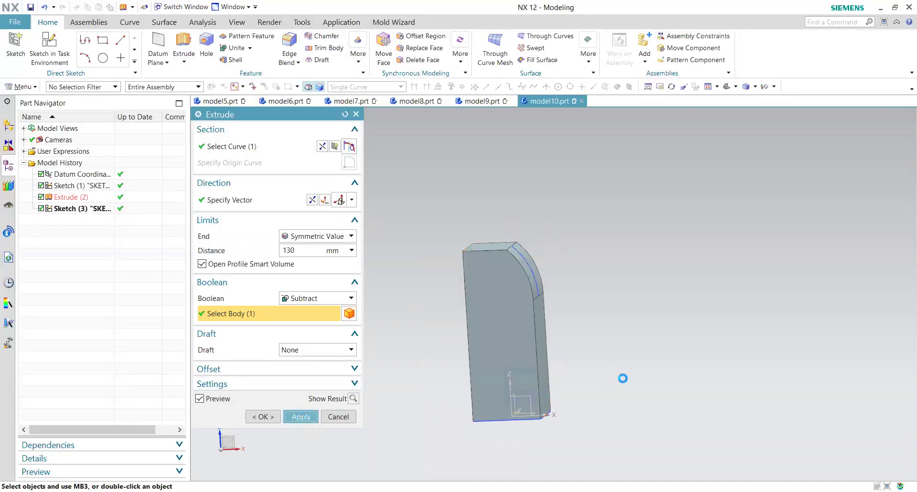
# Cut the block's left upper corner by subtracting the left arc's 130 mm Symmetric Value extrusion as an Open Profile Smart Volume, direction reversed.
pyautogui.moveTo(661, 393); pyautogui.dragTo(501, 311, button='middle')
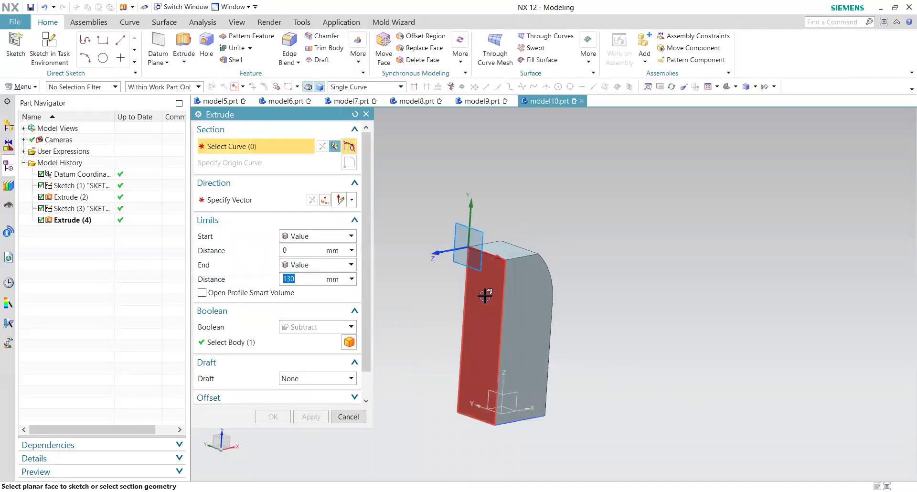
pyautogui.click(317, 236)
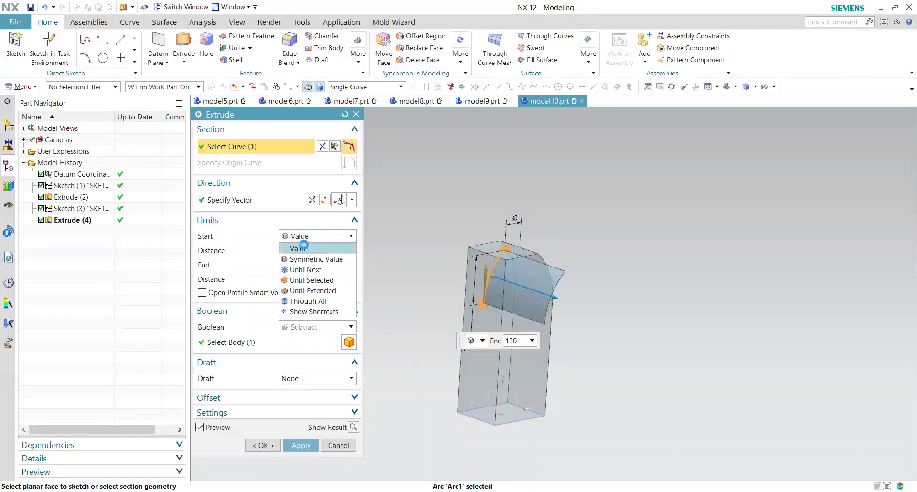
pyautogui.click(310, 259)
pyautogui.click(315, 318)
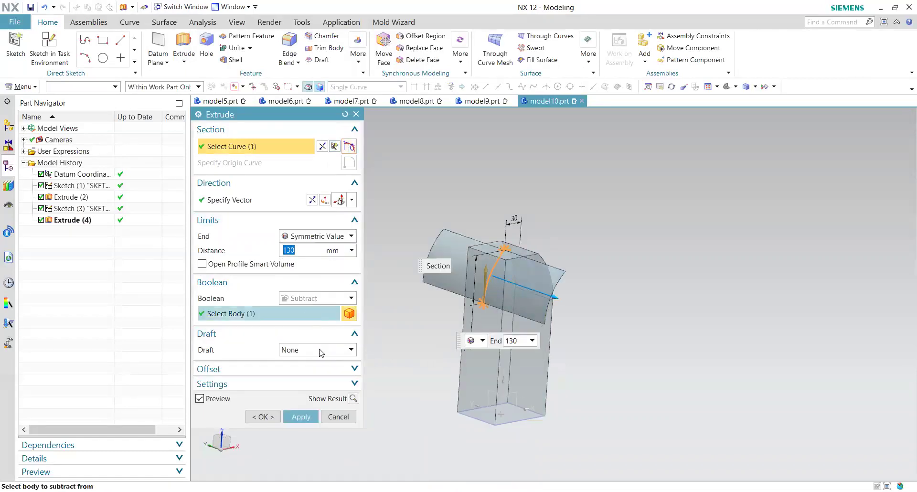
pyautogui.click(247, 261)
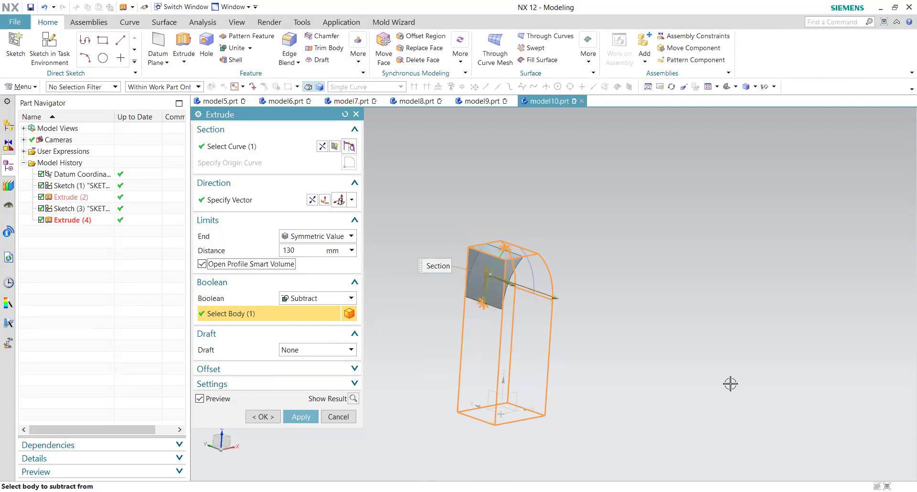
pyautogui.click(311, 200)
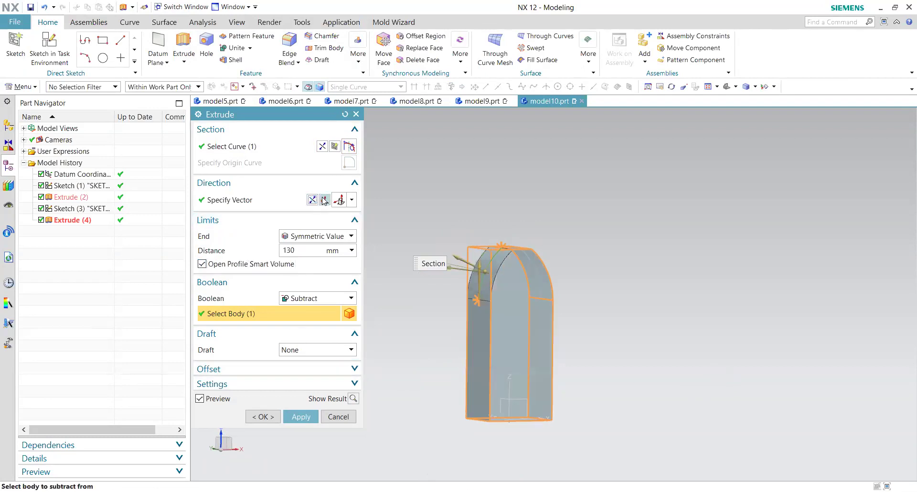
pyautogui.click(302, 418)
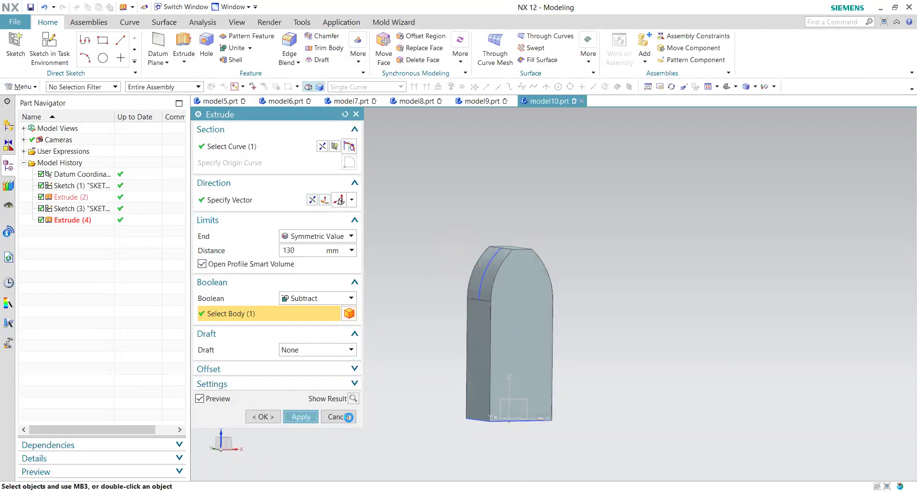
pyautogui.press('Escape')
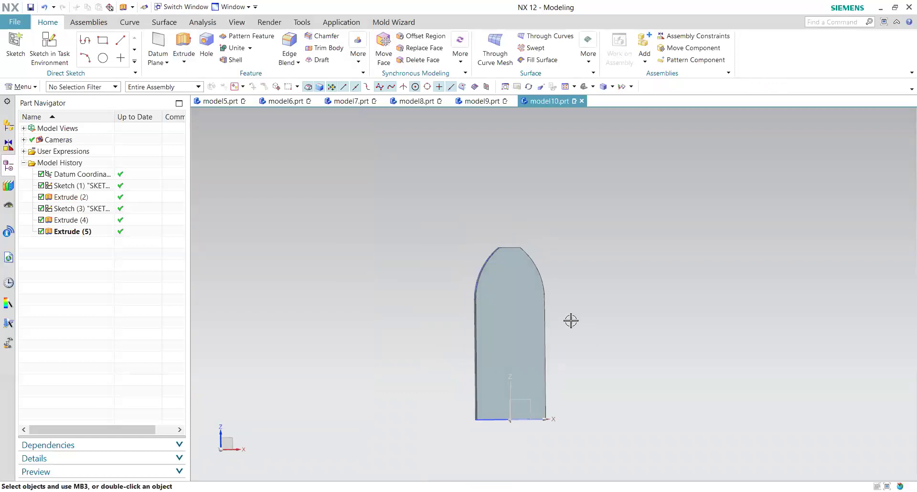
pyautogui.moveTo(547, 311); pyautogui.dragTo(523, 238, button='middle')
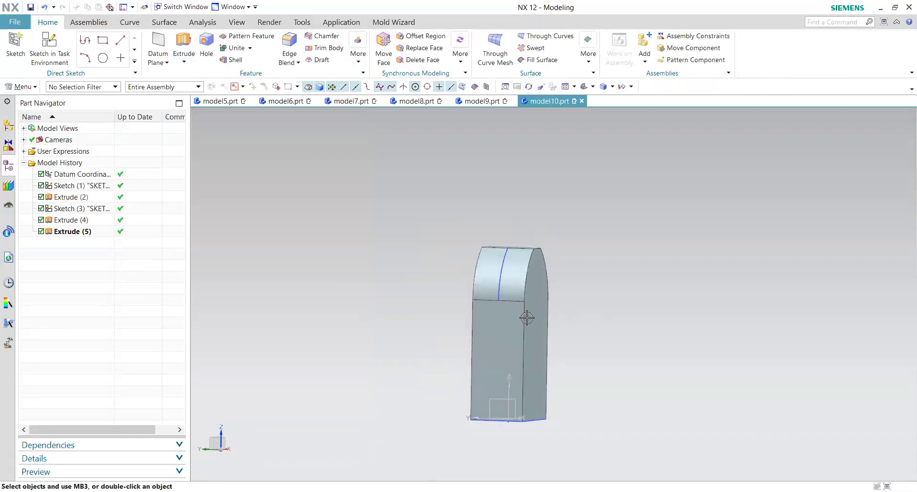
pyautogui.press('s')
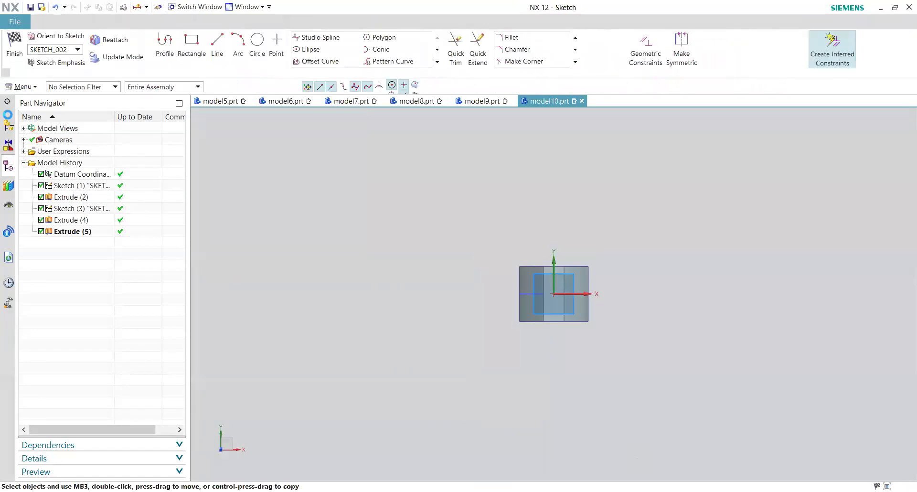
pyautogui.click(14, 43)
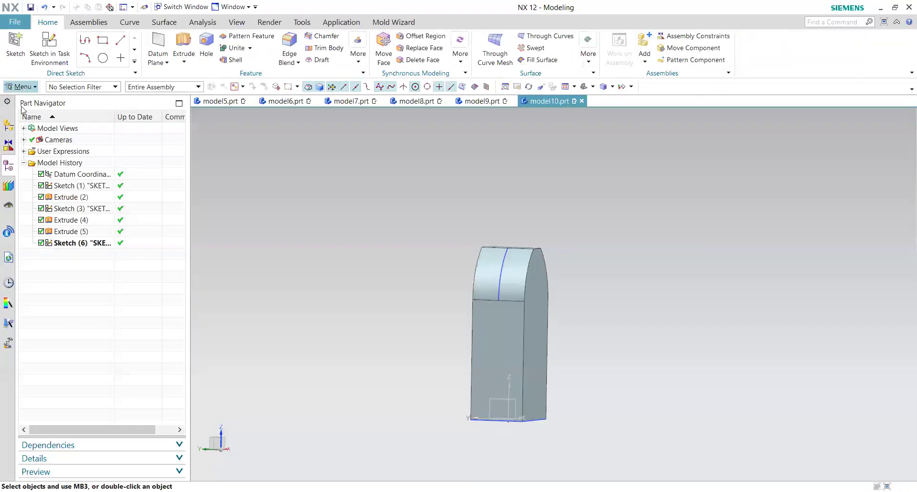
# Create a new sketch on the YZ plane in the Sketch Task Environment and leave the Profile command.
pyautogui.moveTo(443, 350)
pyautogui.mouseDown(button='middle')
pyautogui.moveTo(406, 357)
pyautogui.moveTo(413, 356)
pyautogui.mouseUp(button='middle')
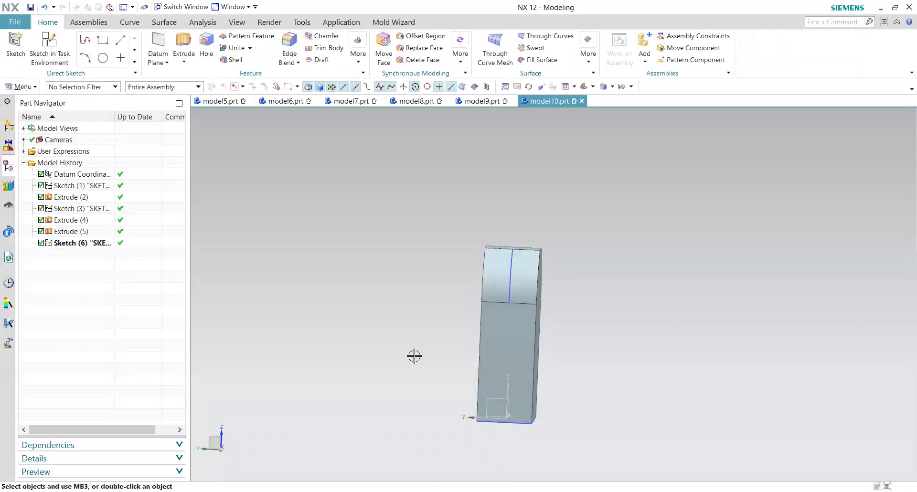
pyautogui.rightClick(370, 355)
pyautogui.click(49, 45)
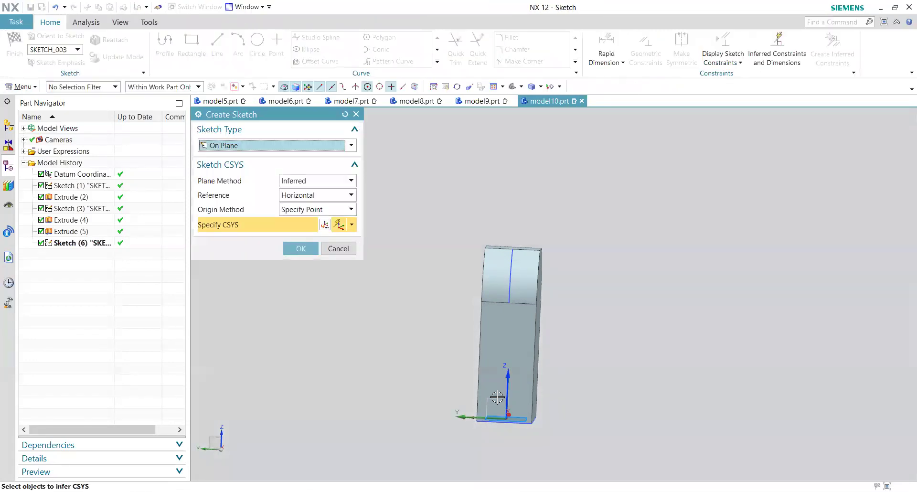
pyautogui.click(301, 248)
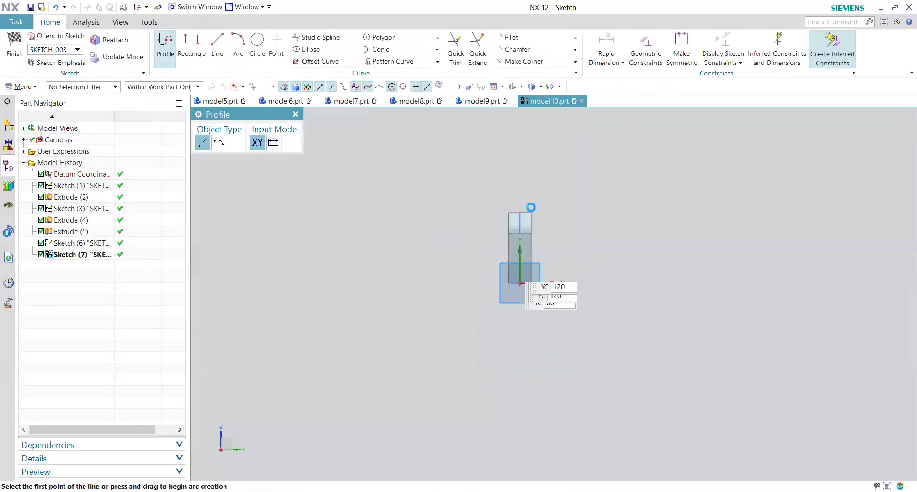
pyautogui.moveTo(655, 311)
pyautogui.mouseDown(button='middle')
pyautogui.moveTo(657, 333)
pyautogui.moveTo(650, 315)
pyautogui.mouseUp(button='middle')
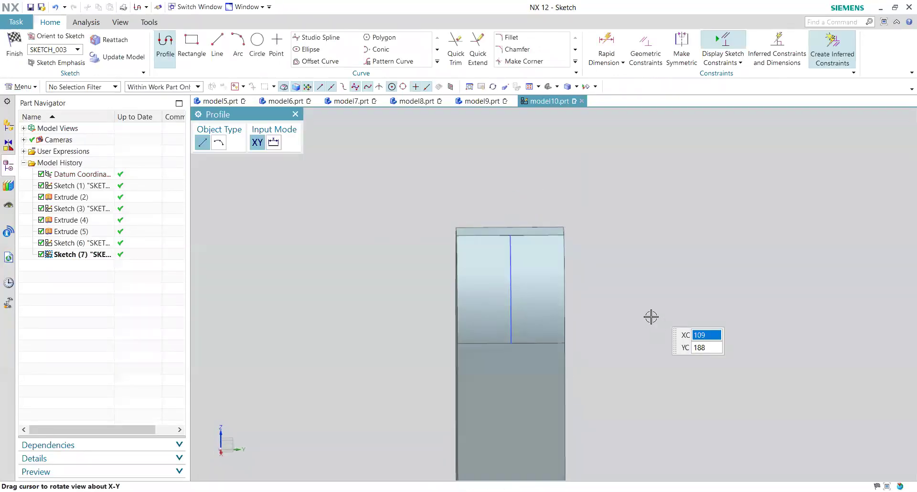
pyautogui.press('Escape')
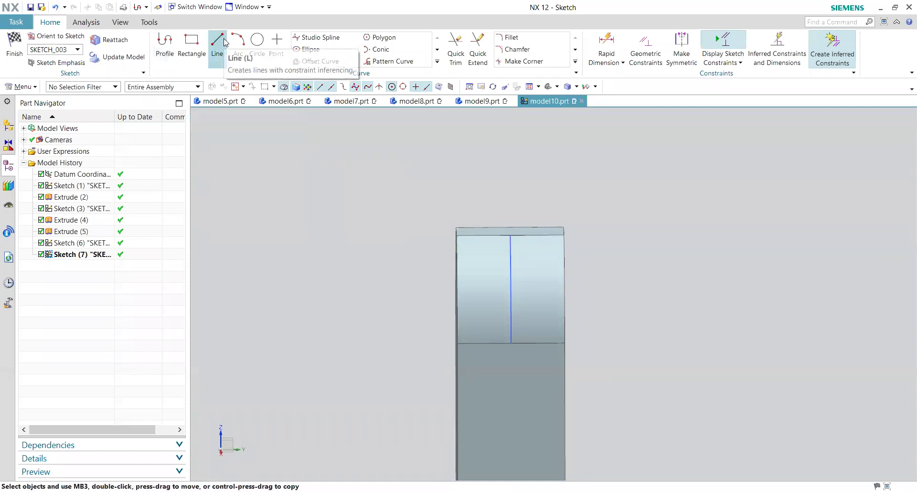
pyautogui.click(239, 45)
pyautogui.moveTo(382, 282); pyautogui.dragTo(330, 281, button='middle')
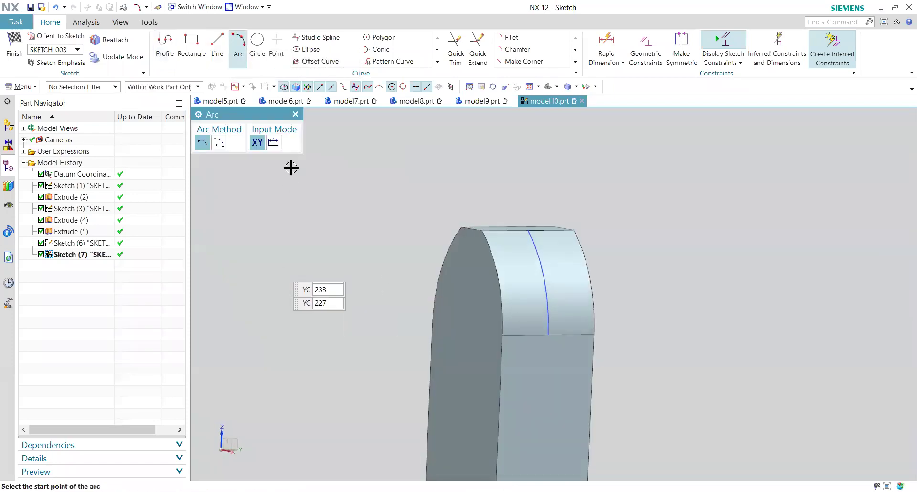
pyautogui.click(295, 115)
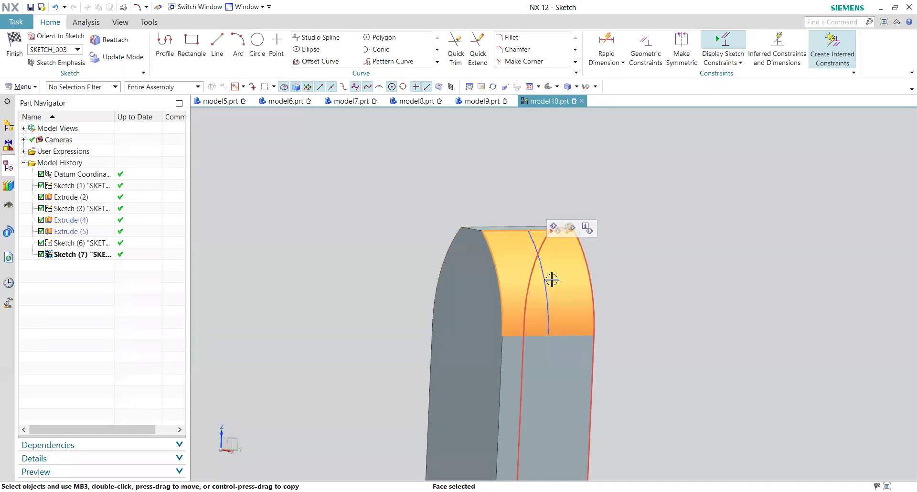
# Inspect the empty XY-plane sketch and the earlier corner-arc sketch, finishing each one without editing it.
pyautogui.doubleClick(103, 242)
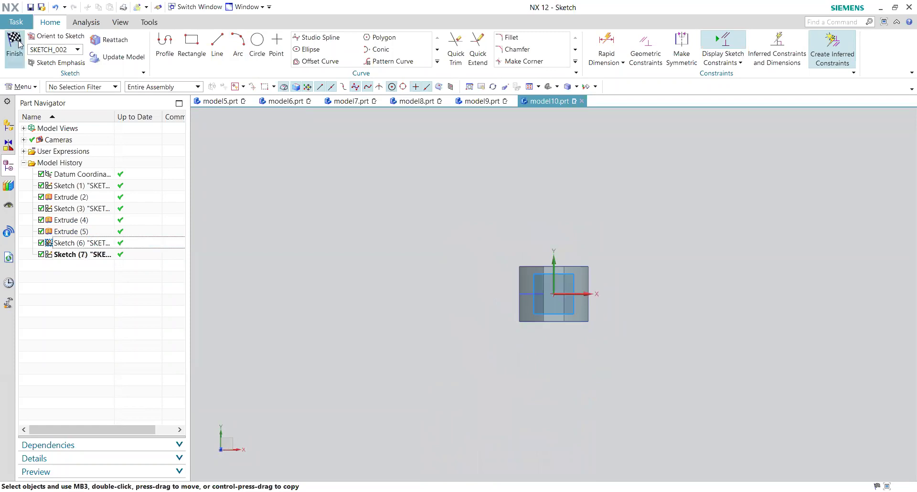
pyautogui.hotkey('ctrl', 'q')
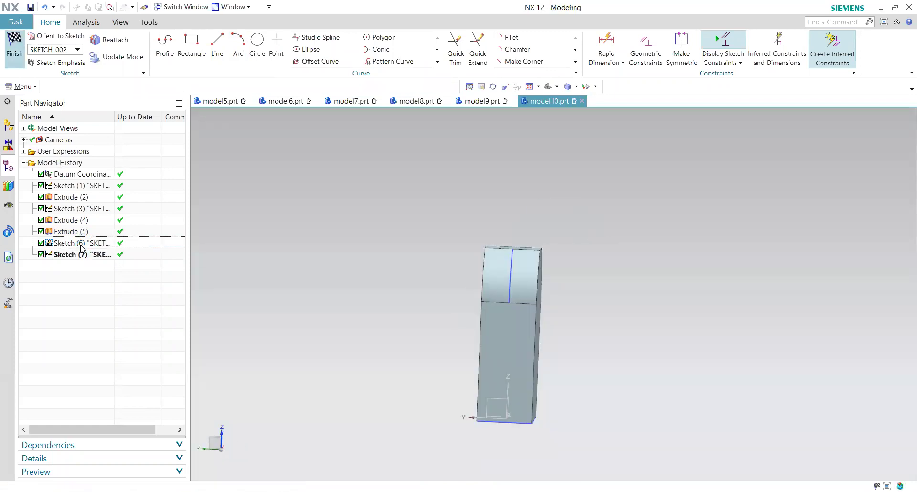
pyautogui.click(88, 208)
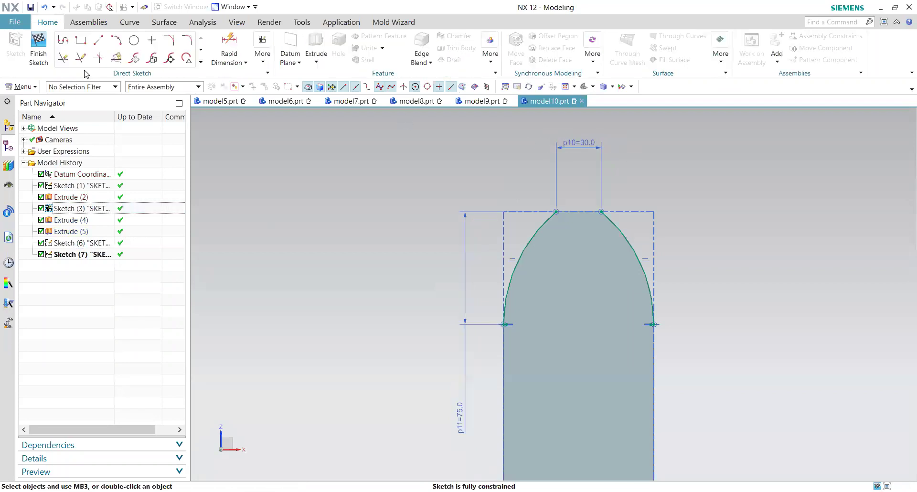
pyautogui.click(39, 52)
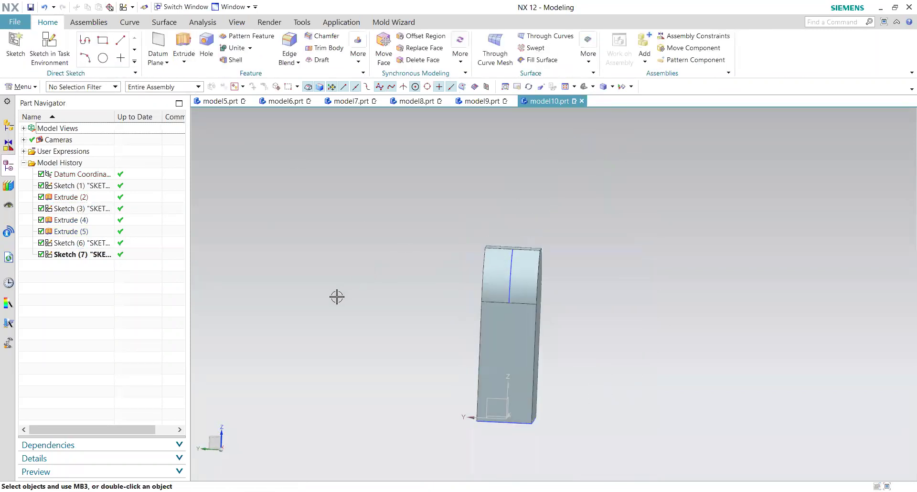
# Reopen the YZ-plane sketch and draw two opposing arcs from the rounded face's lower corners to its top edge, the left about 106 mm radius.
pyautogui.moveTo(473, 290); pyautogui.dragTo(432, 281, button='middle')
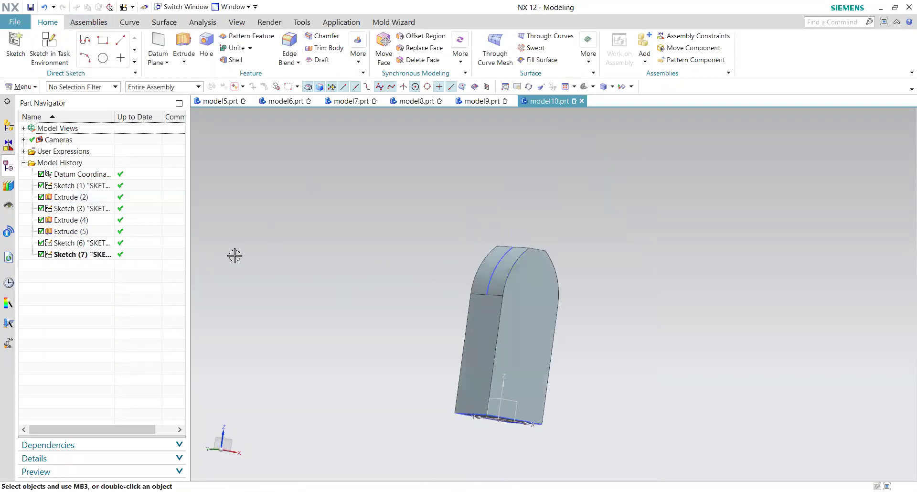
pyautogui.doubleClick(77, 256)
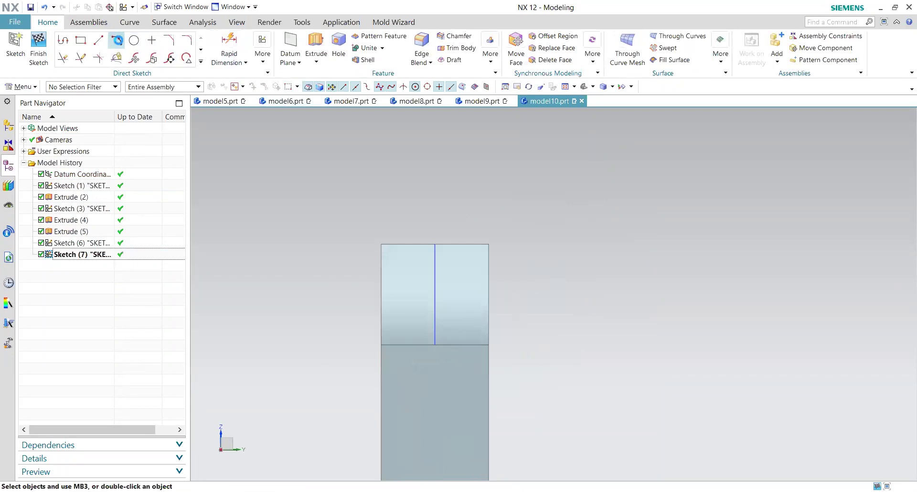
pyautogui.click(117, 40)
pyautogui.click(379, 344)
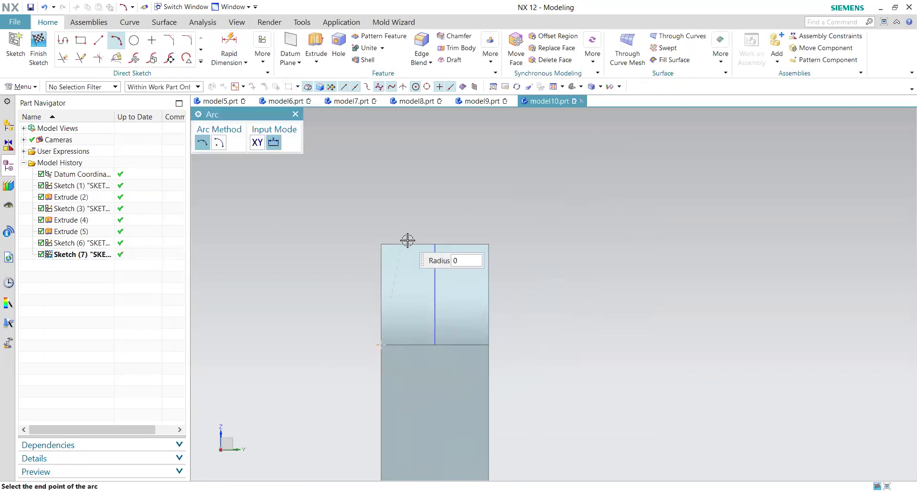
pyautogui.click(414, 244)
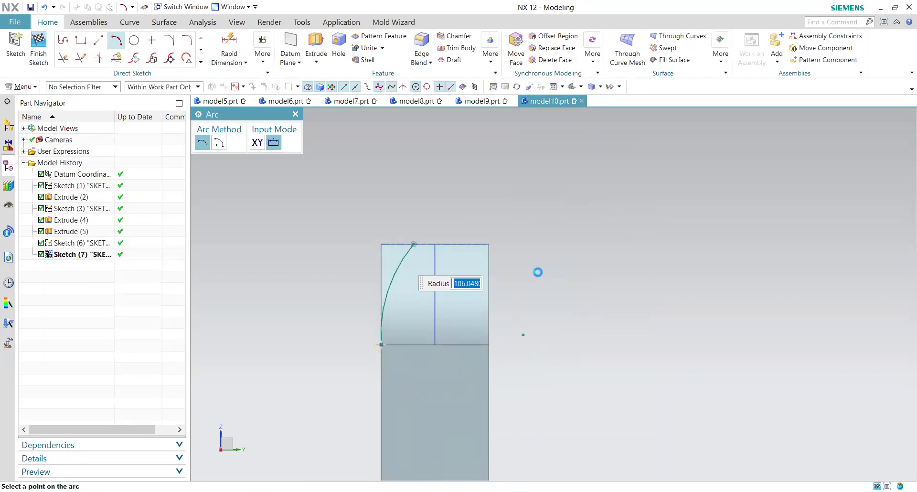
pyautogui.press('Escape')
pyautogui.click(489, 345)
pyautogui.click(484, 298)
pyautogui.press('Escape')
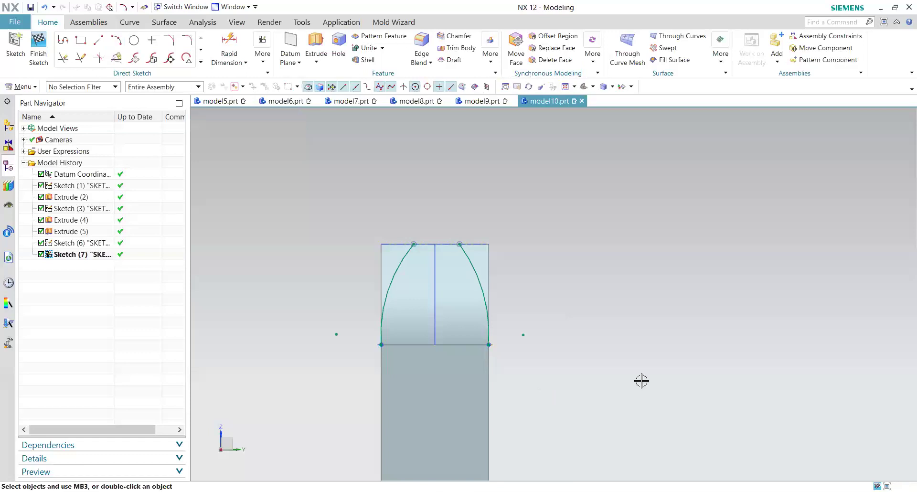
# Constrain the left and right arcs tangent to the block's left and right vertical edges.
pyautogui.press('c')
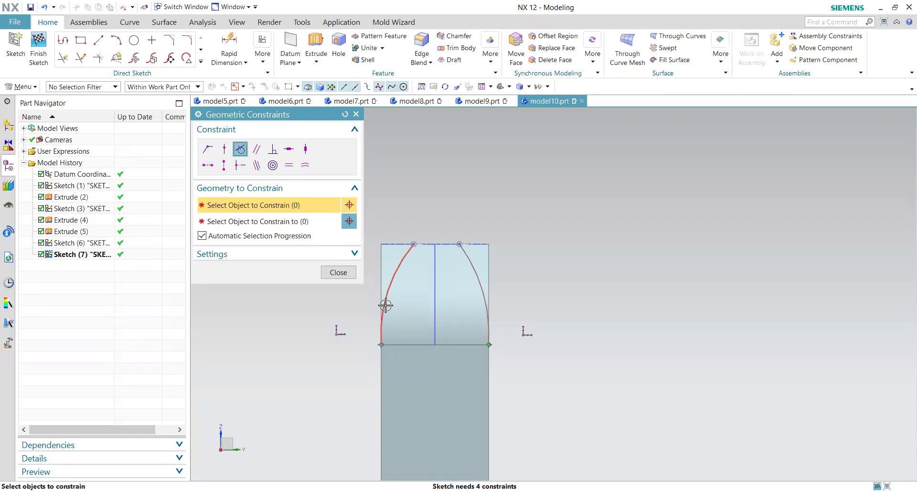
pyautogui.click(385, 305)
pyautogui.click(381, 329)
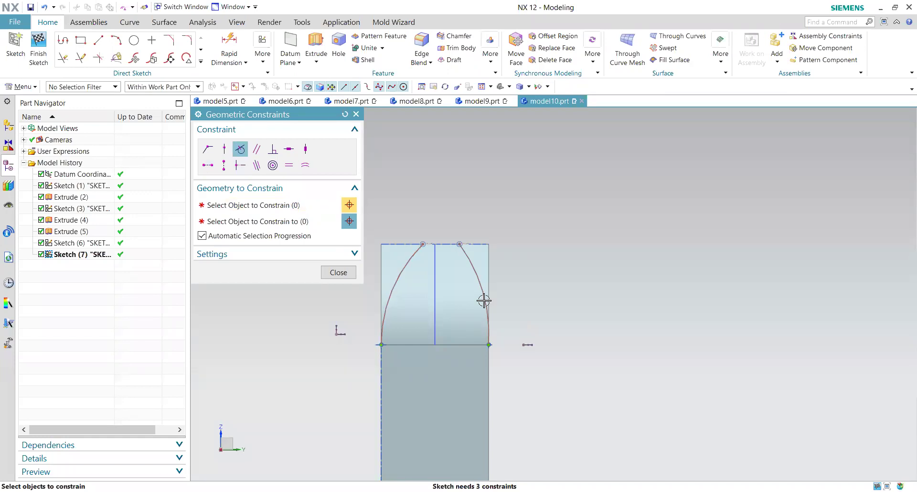
pyautogui.click(483, 300)
pyautogui.click(489, 329)
pyautogui.click(340, 272)
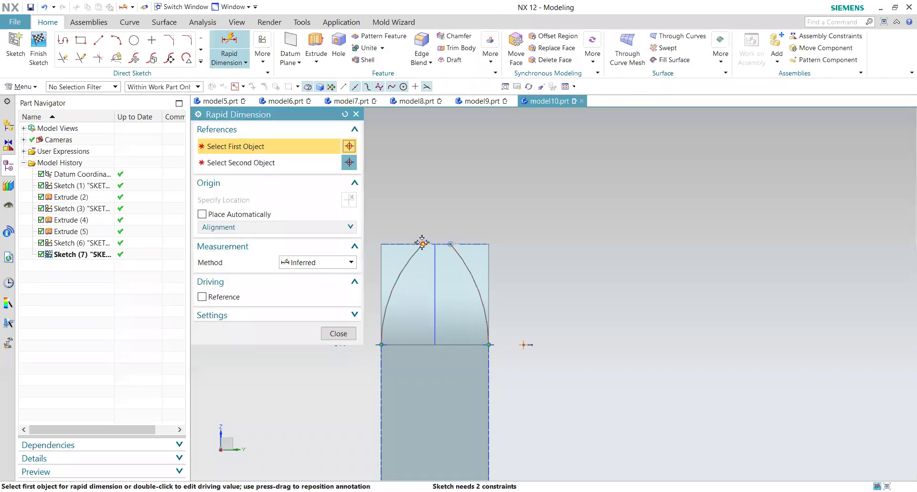
# Dimension the horizontal distance between the two arcs' upper endpoints to 30 mm.
pyautogui.click(450, 244)
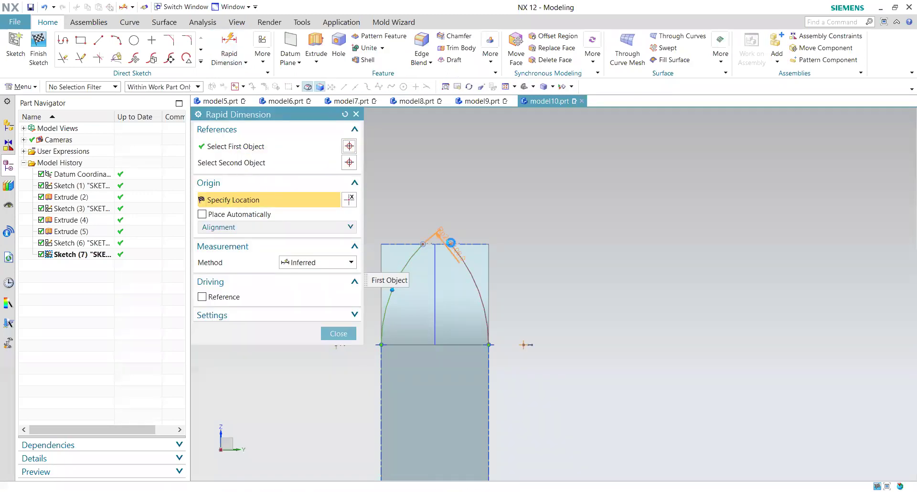
pyautogui.click(451, 244)
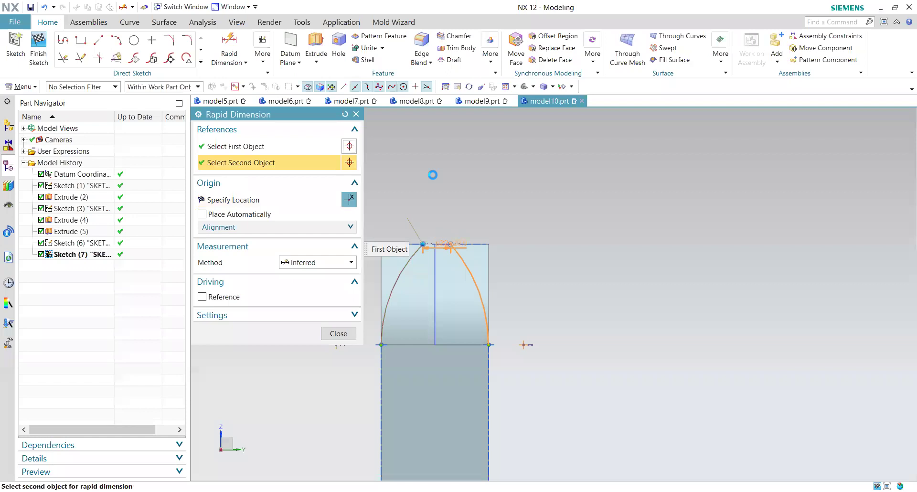
pyautogui.click(432, 174)
pyautogui.write('30')
pyautogui.press('Return')
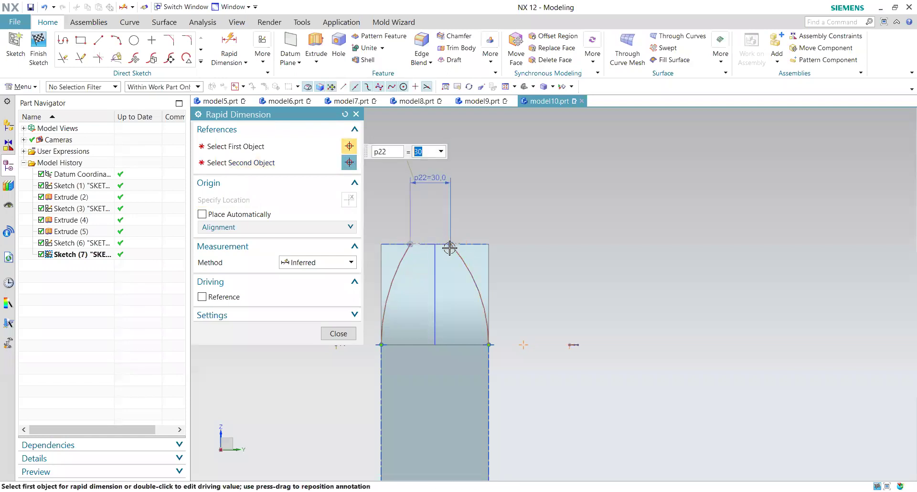
pyautogui.click(338, 334)
# Close the geometric constraints without adding any and open the arc sketch in the Sketch Task Environment.
pyautogui.press('c')
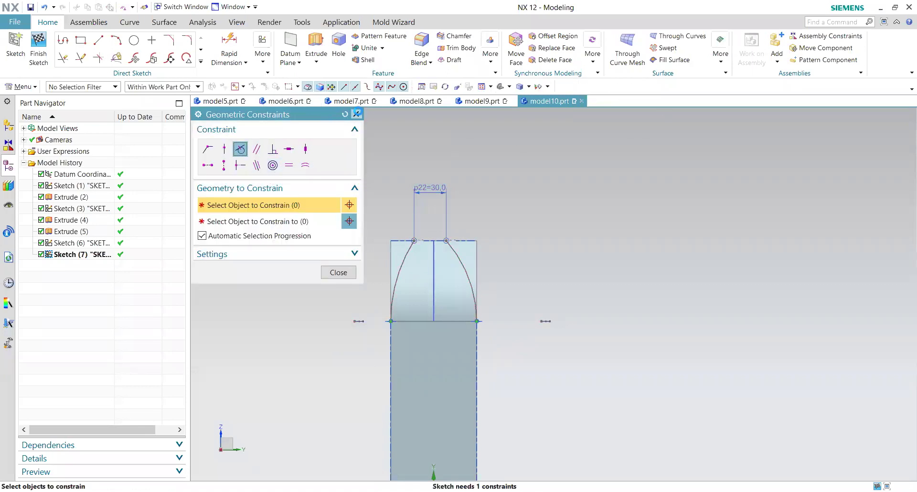
pyautogui.click(357, 113)
pyautogui.click(263, 51)
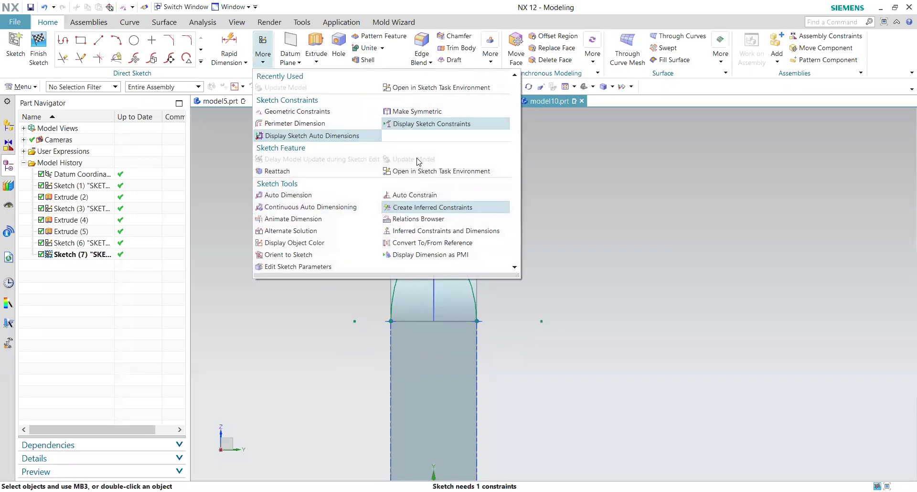
pyautogui.click(417, 172)
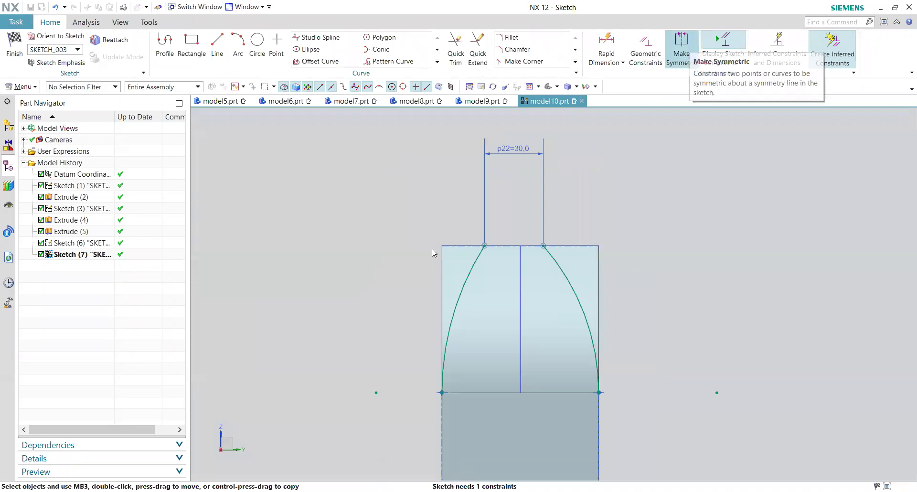
# Make the two arcs' upper endpoints symmetric about the block's vertical centerline and finish the sketch.
pyautogui.click(484, 245)
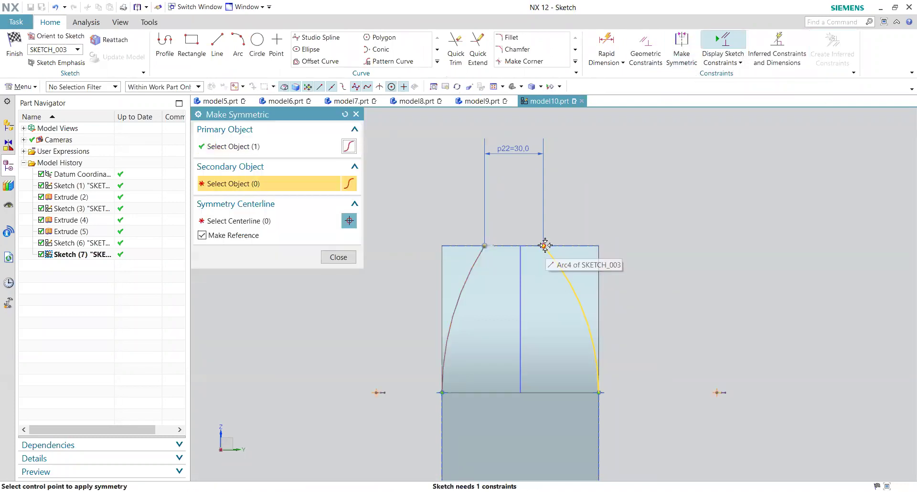
pyautogui.click(544, 245)
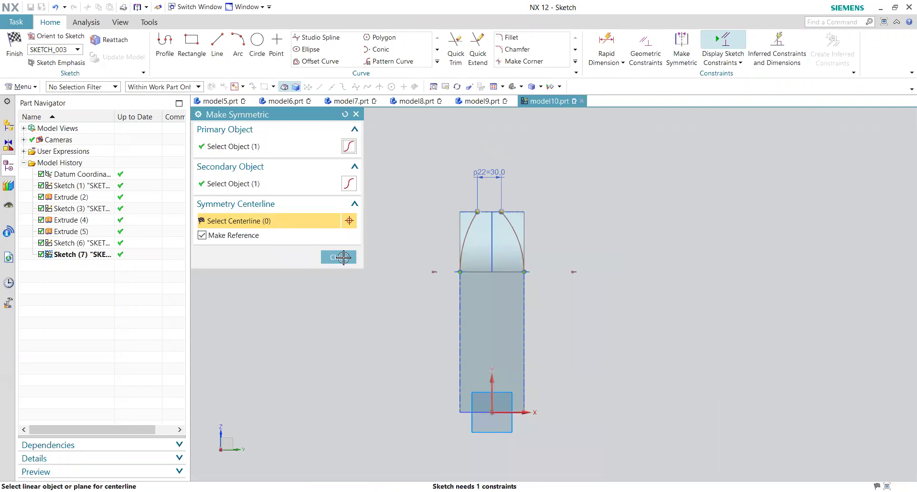
pyautogui.click(343, 258)
pyautogui.hotkey('ctrl', 'q')
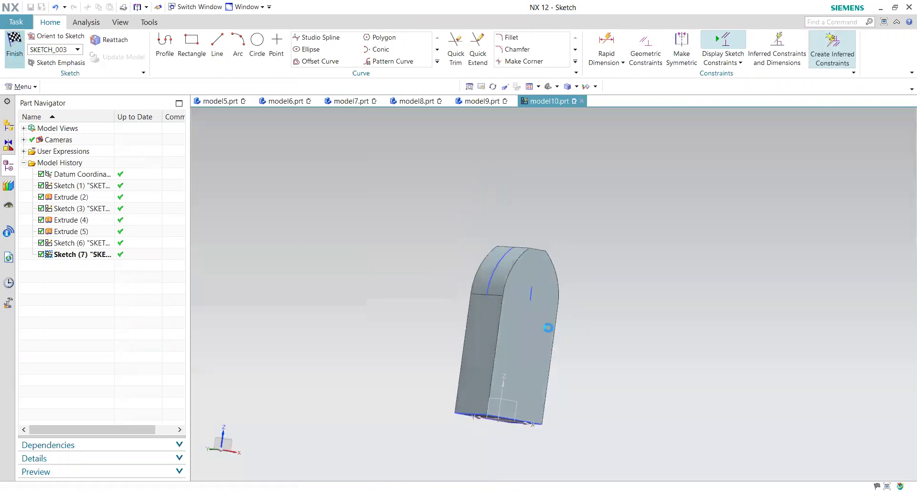
# Subtract the material outside the left arc with an Extrude using Symmetric Value 130 mm and Open Profile Smart Volume.
pyautogui.moveTo(528, 321)
pyautogui.mouseDown(button='middle')
pyautogui.moveTo(483, 324)
pyautogui.moveTo(486, 316)
pyautogui.mouseUp(button='middle')
pyautogui.scroll(2, 486, 316)
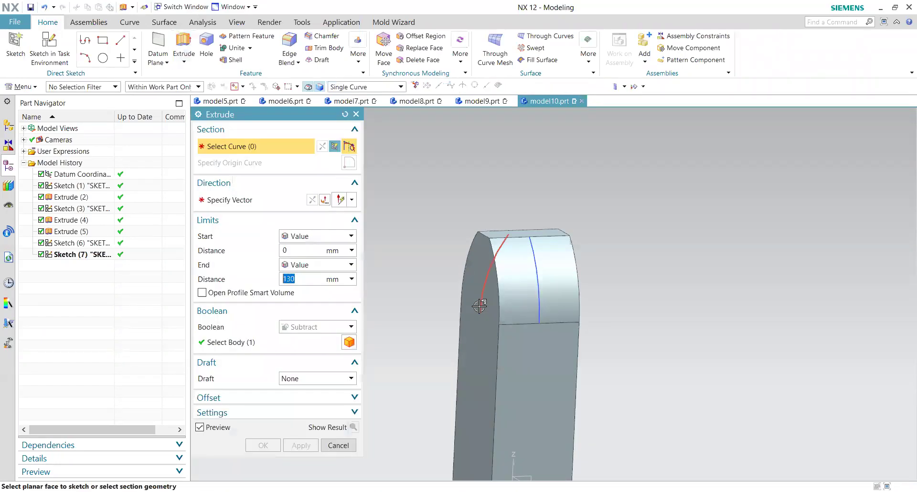
pyautogui.click(479, 306)
pyautogui.click(308, 264)
pyautogui.click(313, 276)
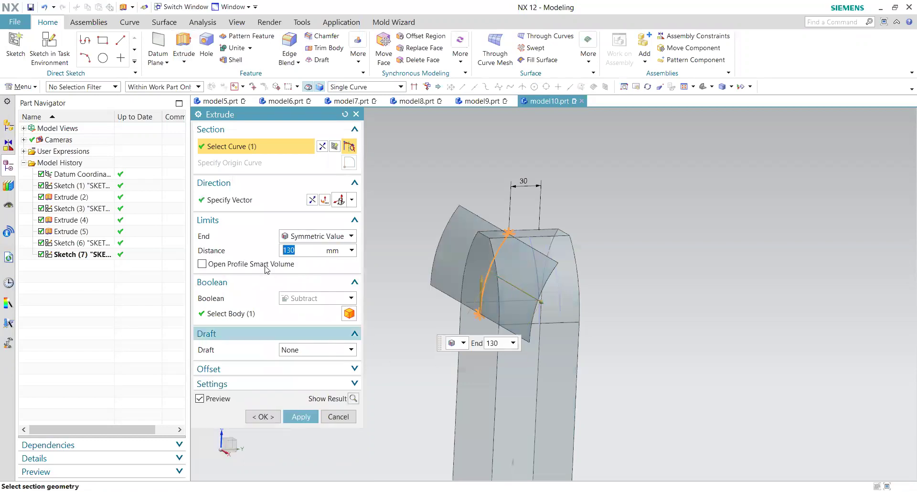
pyautogui.click(261, 264)
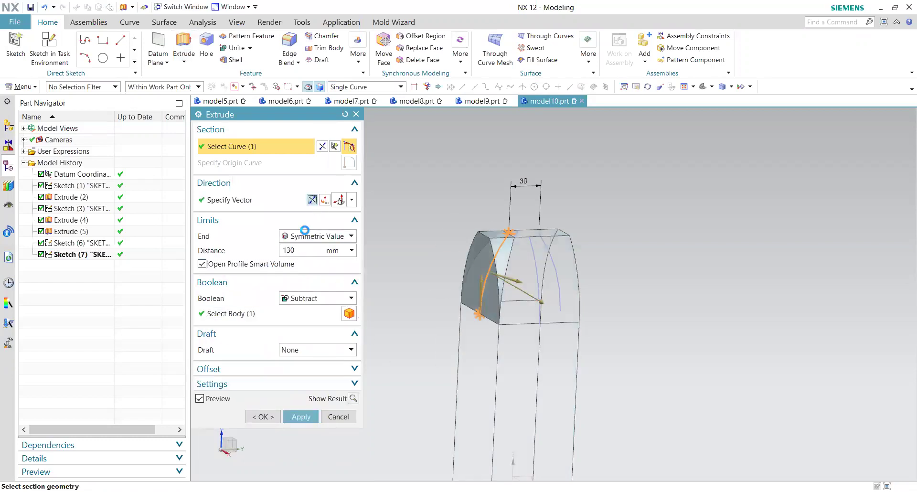
pyautogui.click(301, 416)
# Subtract the material outside the right arc with an Extrude using Symmetric Value 130 mm and Open Profile Smart Volume.
pyautogui.moveTo(633, 371); pyautogui.dragTo(611, 365, button='middle')
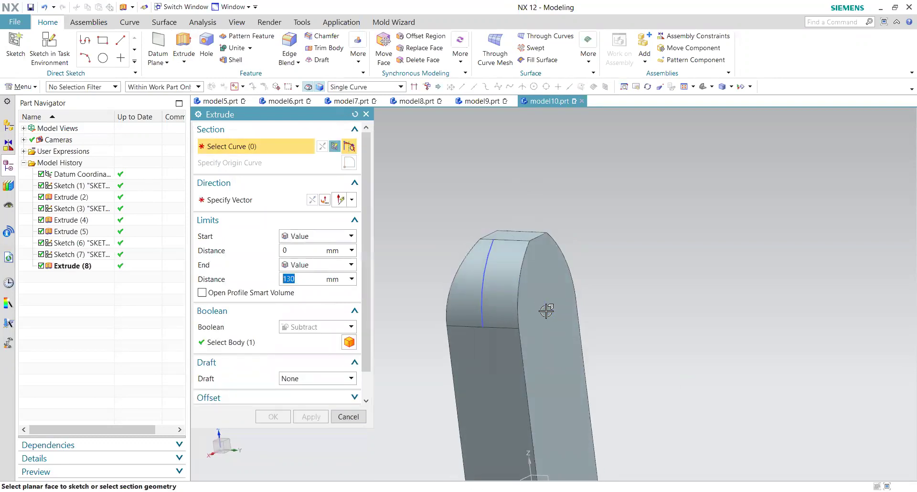
pyautogui.click(316, 269)
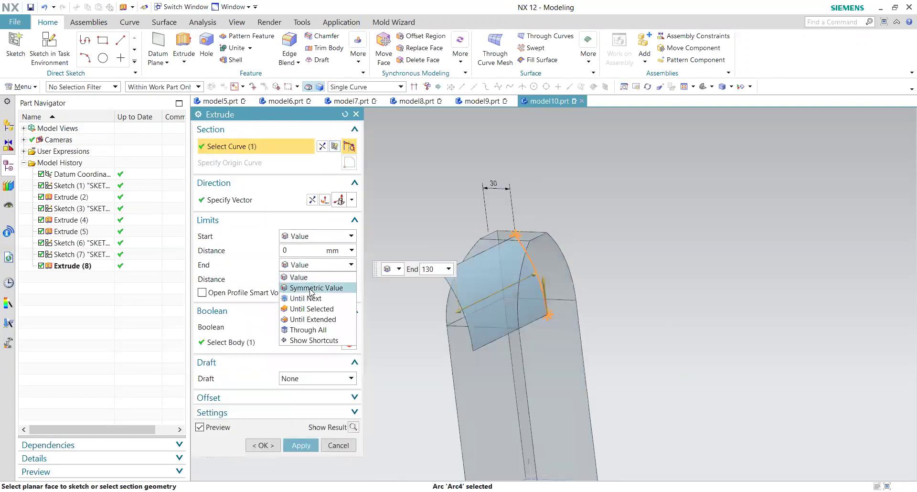
pyautogui.click(315, 288)
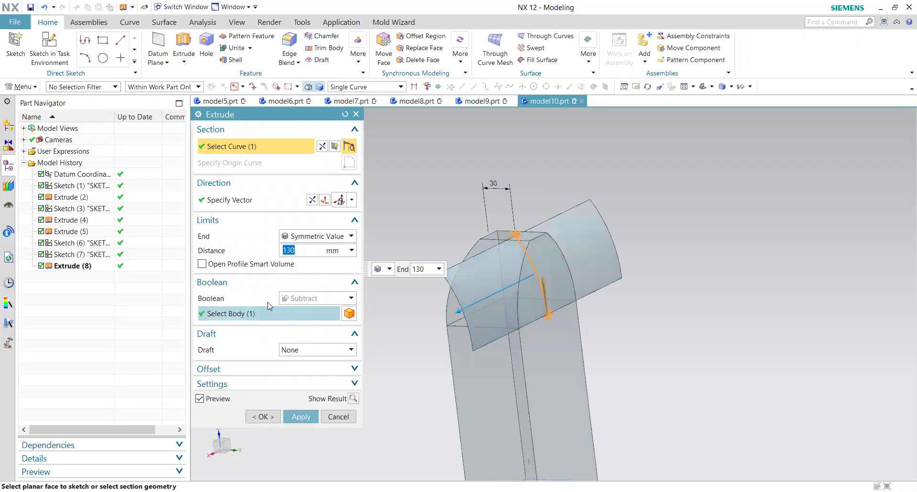
pyautogui.click(253, 264)
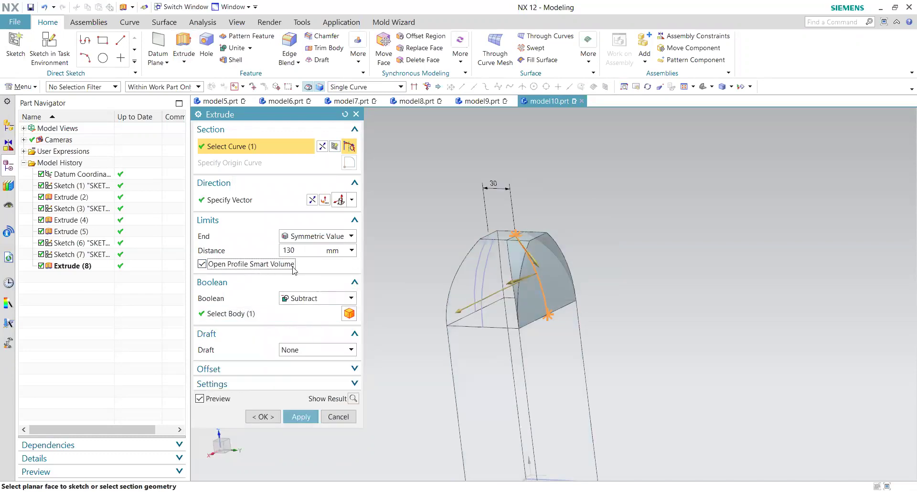
pyautogui.click(303, 416)
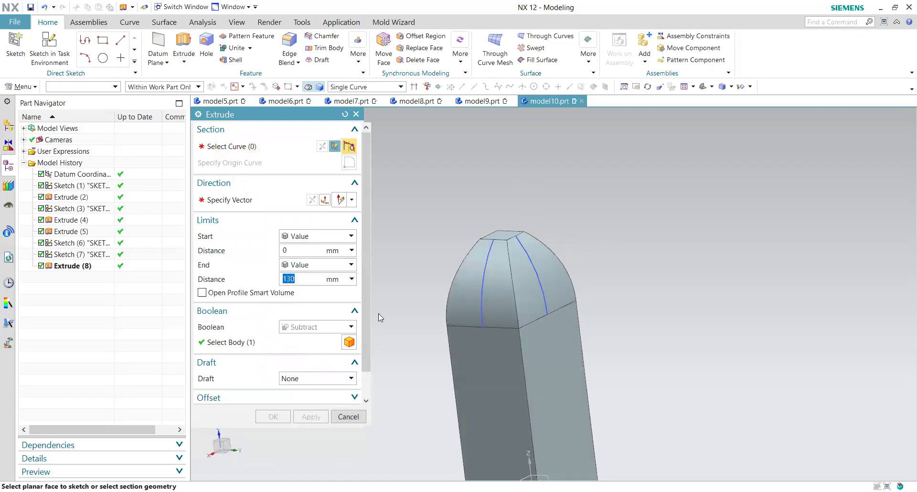
pyautogui.middleClick(560, 363)
pyautogui.moveTo(561, 363); pyautogui.dragTo(471, 332, button='middle')
pyautogui.rightClick(595, 352)
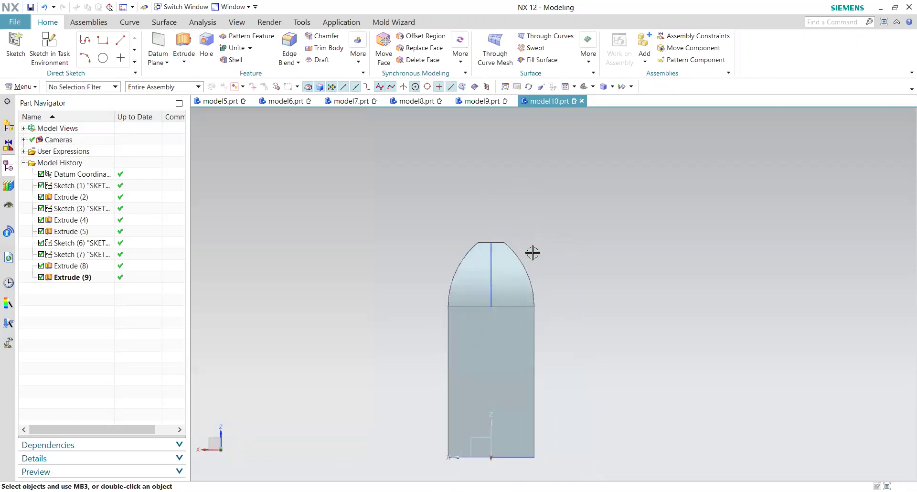
pyautogui.moveTo(544, 327); pyautogui.dragTo(590, 302, button='middle')
pyautogui.click(50, 42)
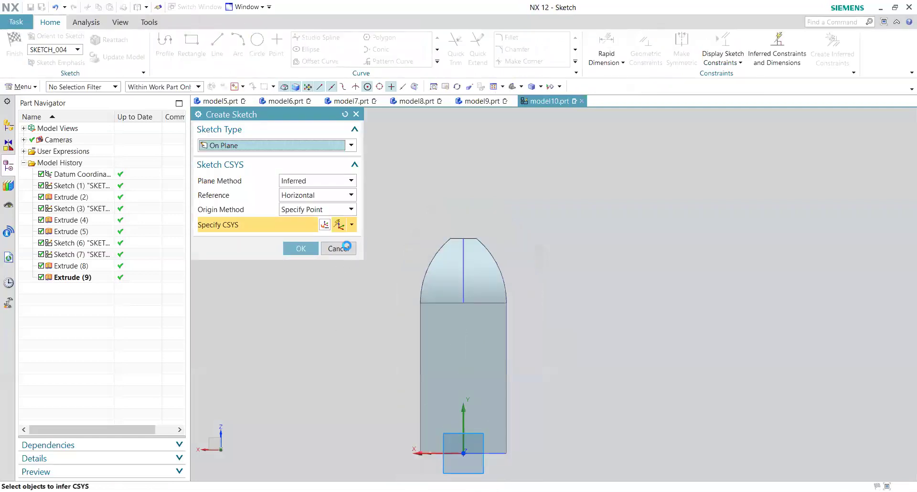
pyautogui.middleClick(468, 331)
pyautogui.hotkey('ctrl', 'q')
pyautogui.moveTo(546, 342); pyautogui.dragTo(623, 358, button='middle')
# Create a new task-environment sketch on the XZ plane of the datum coordinate system.
pyautogui.click(49, 48)
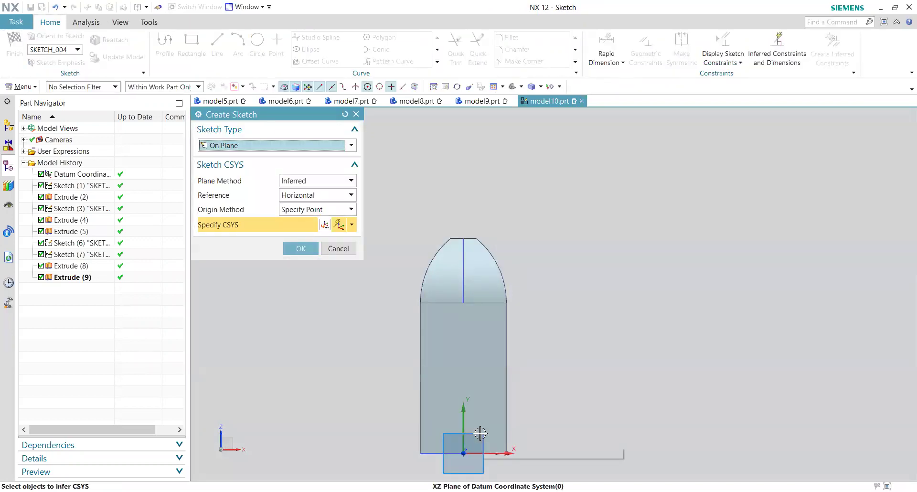
pyautogui.click(486, 452)
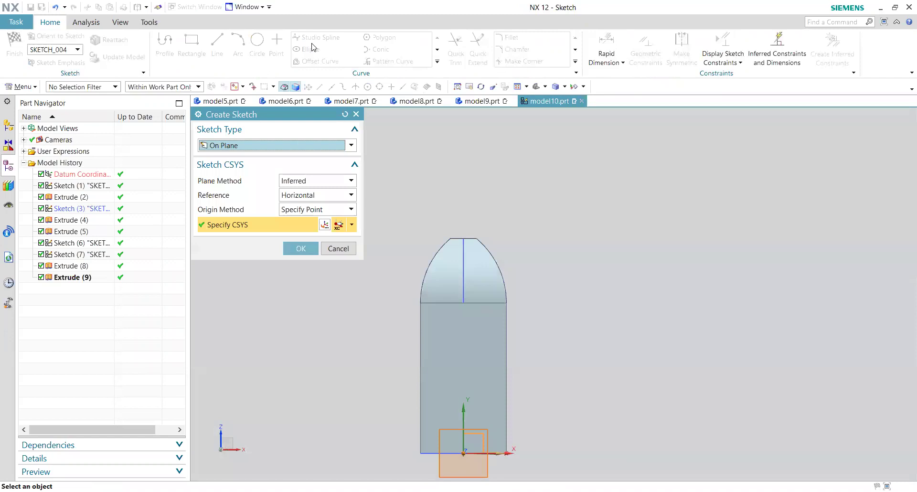
pyautogui.middleClick(539, 389)
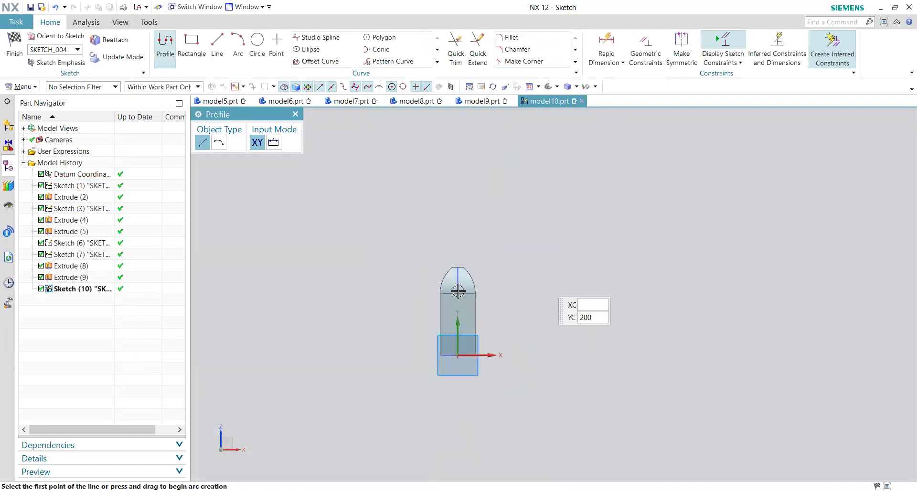
pyautogui.scroll(4, 442, 344)
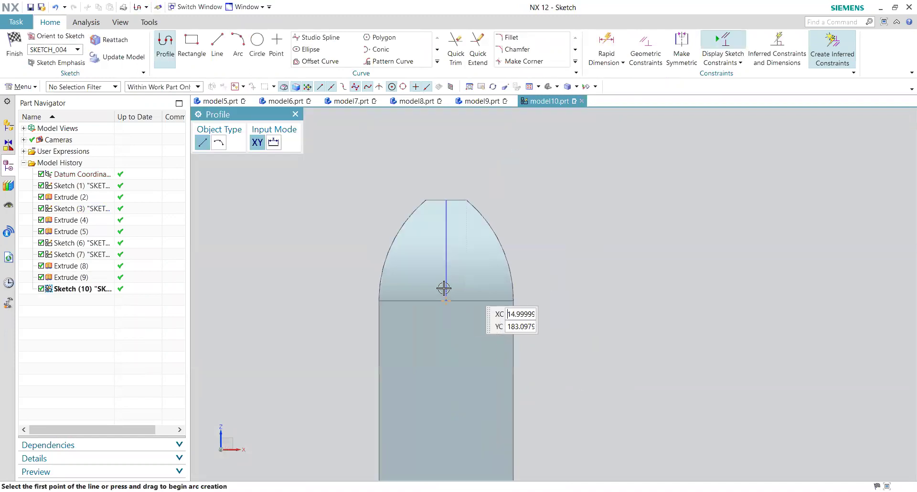
# Draw an inward-curving arc of about 113 mm radius from the top edge's right corner, continued by a tangent arc of about 31 mm radius beyond the right side.
pyautogui.click(238, 42)
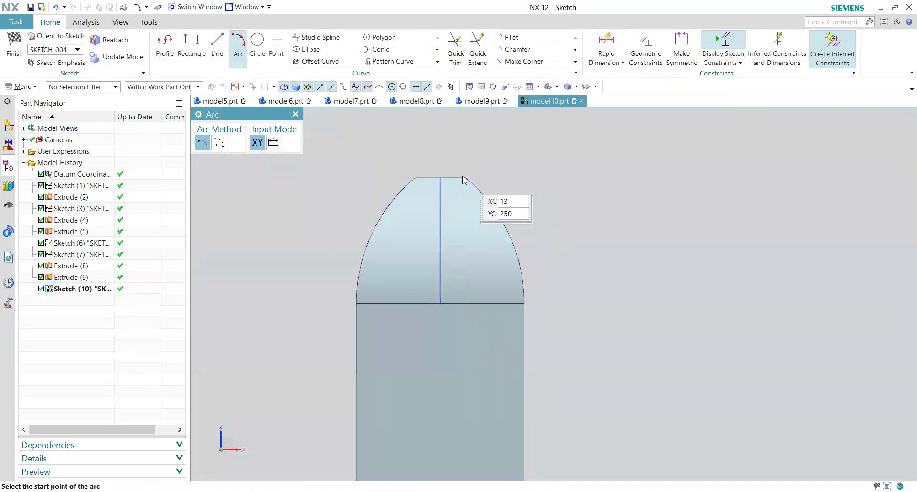
pyautogui.scroll(2, 463, 177)
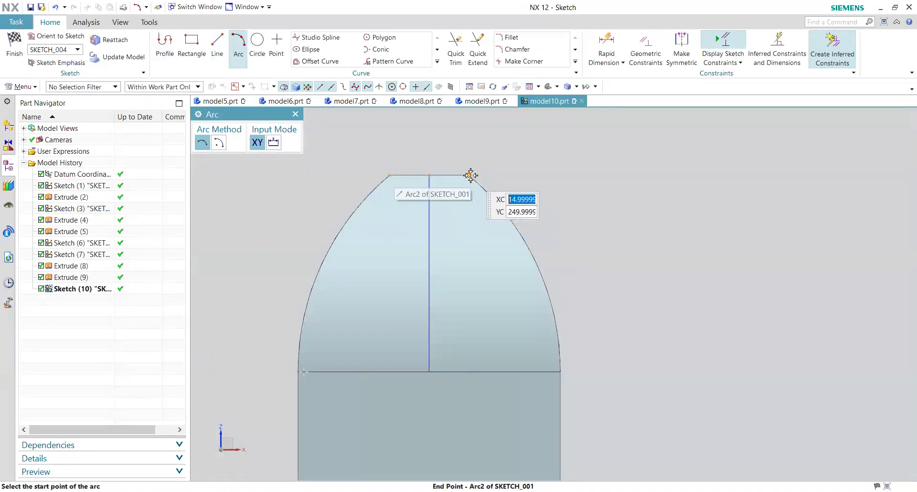
pyautogui.scroll(3, 462, 175)
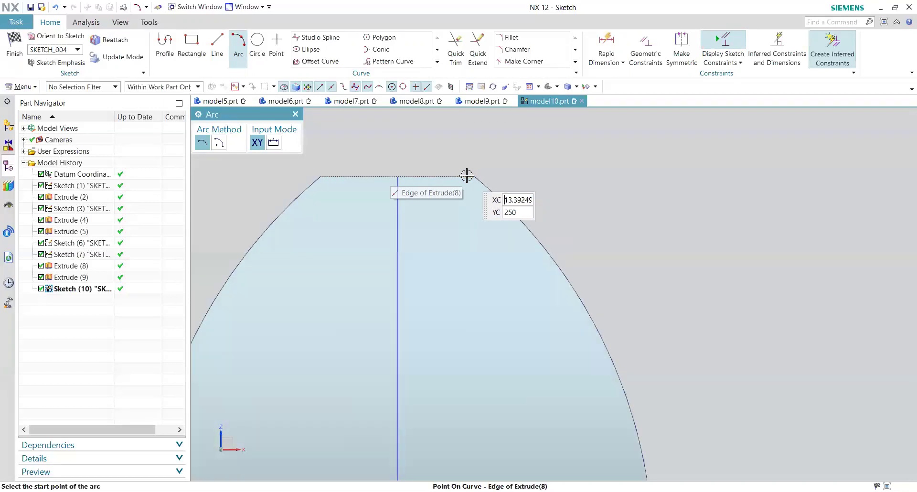
pyautogui.click(470, 177)
pyautogui.scroll(-3, 470, 178)
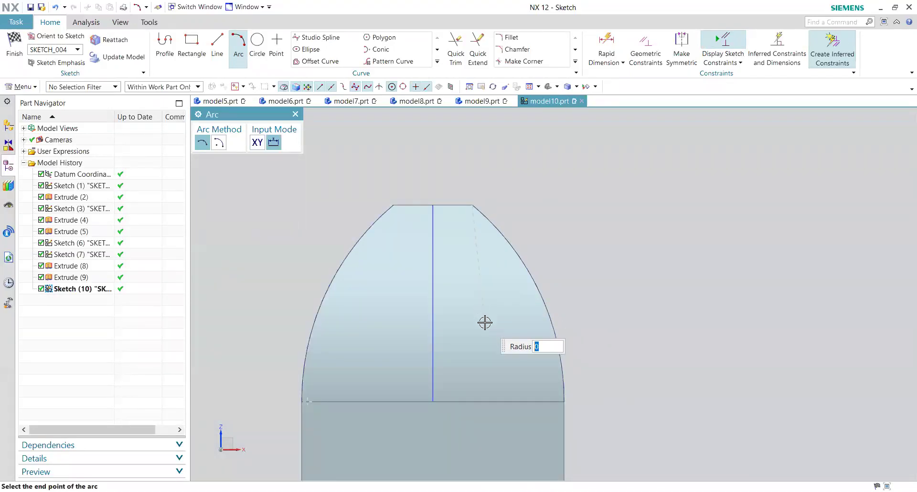
pyautogui.click(484, 347)
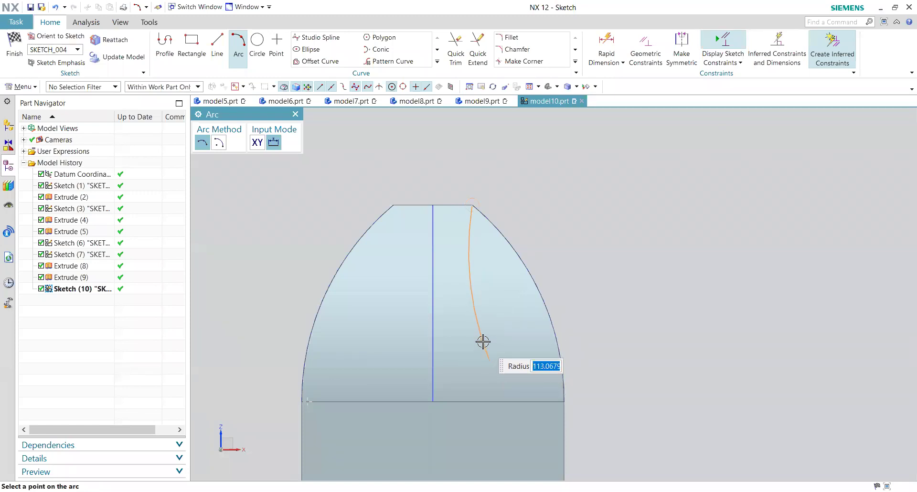
pyautogui.click(483, 341)
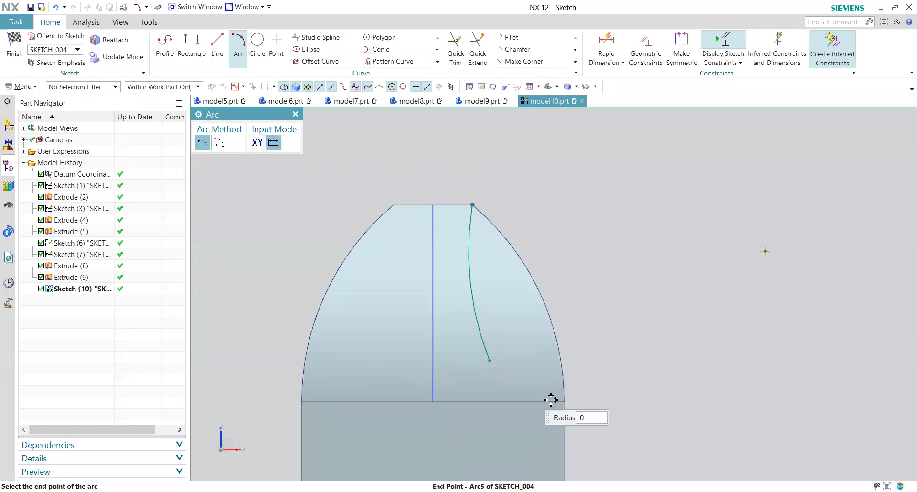
pyautogui.click(598, 402)
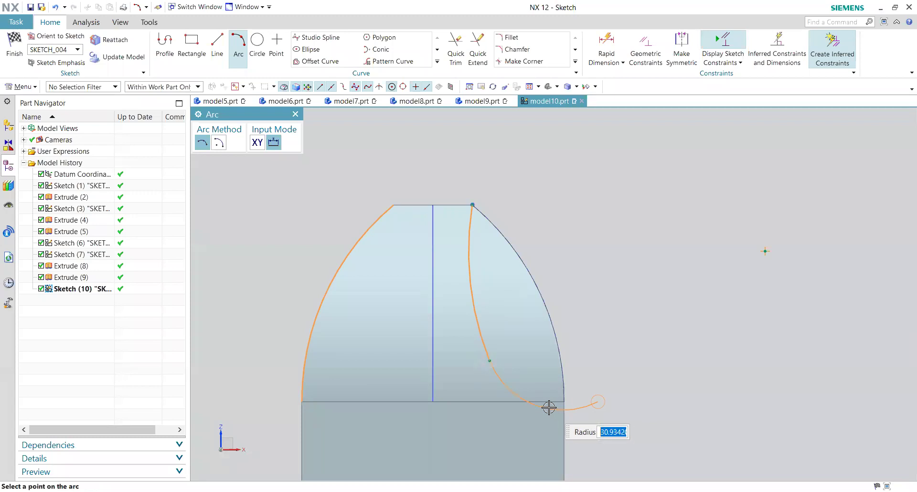
pyautogui.press('Return')
pyautogui.press('Escape')
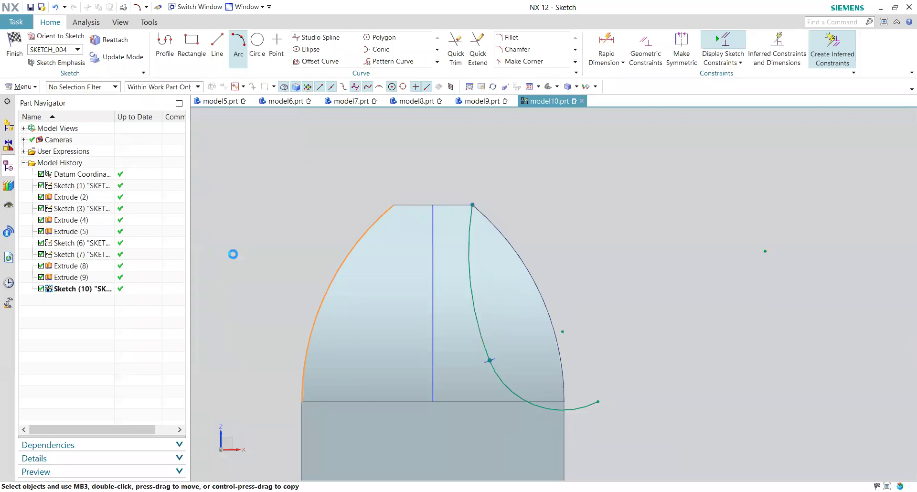
# Pull the lower arc's free end to just beyond the block's right side, lower the arcs' shared point slightly, and finish the sketch.
pyautogui.moveTo(599, 401); pyautogui.dragTo(583, 409)
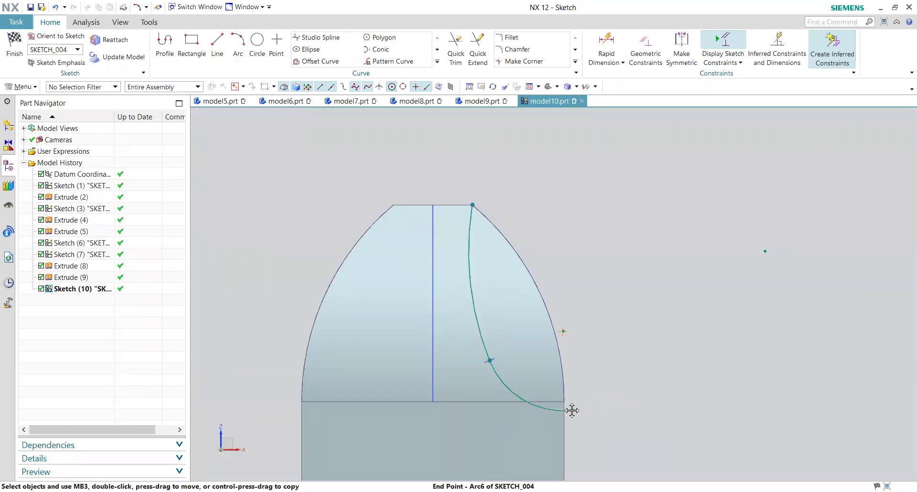
pyautogui.moveTo(489, 360)
pyautogui.mouseDown()
pyautogui.moveTo(491, 374)
pyautogui.moveTo(488, 365)
pyautogui.mouseUp()
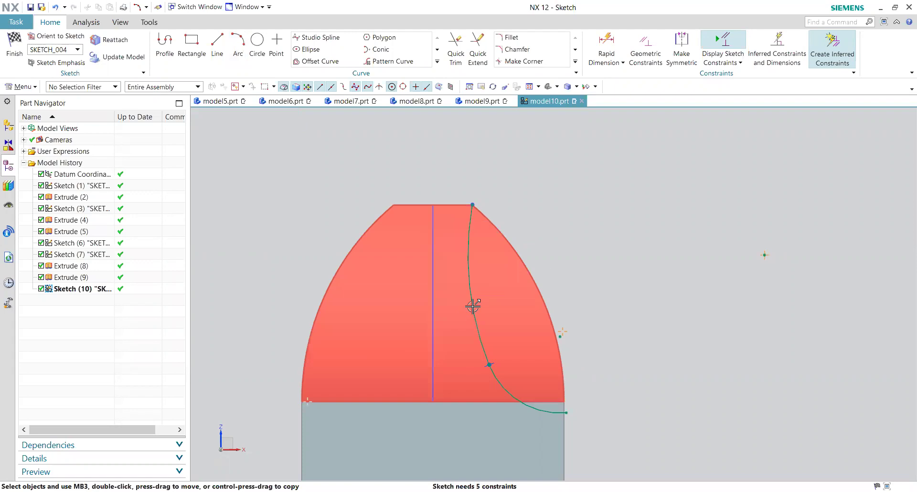
pyautogui.moveTo(499, 305); pyautogui.dragTo(536, 299)
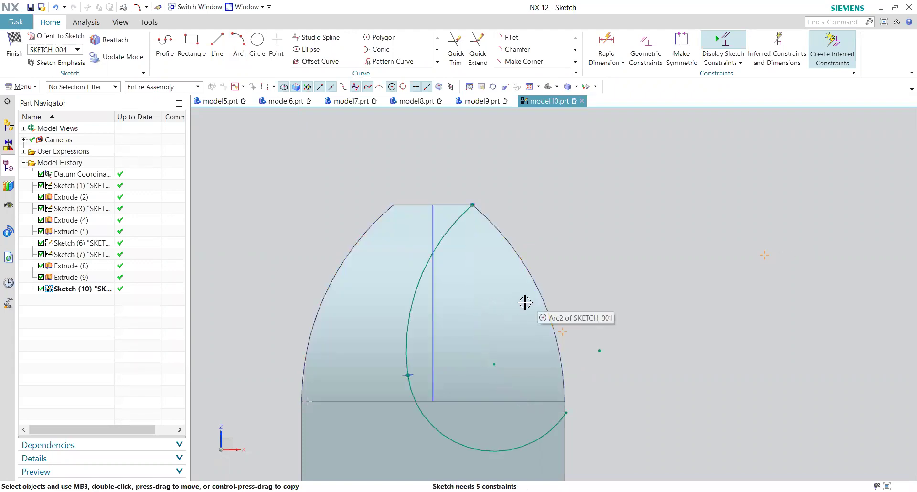
pyautogui.hotkey('ctrl', 'z')
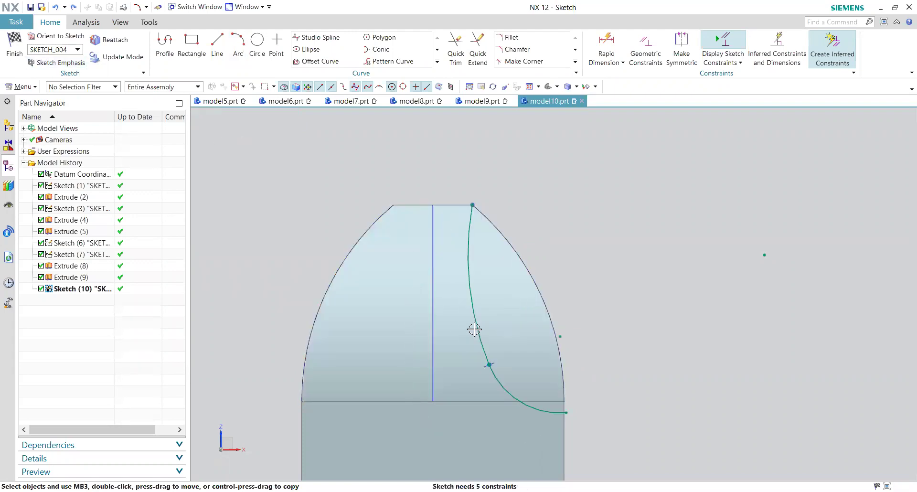
pyautogui.click(13, 44)
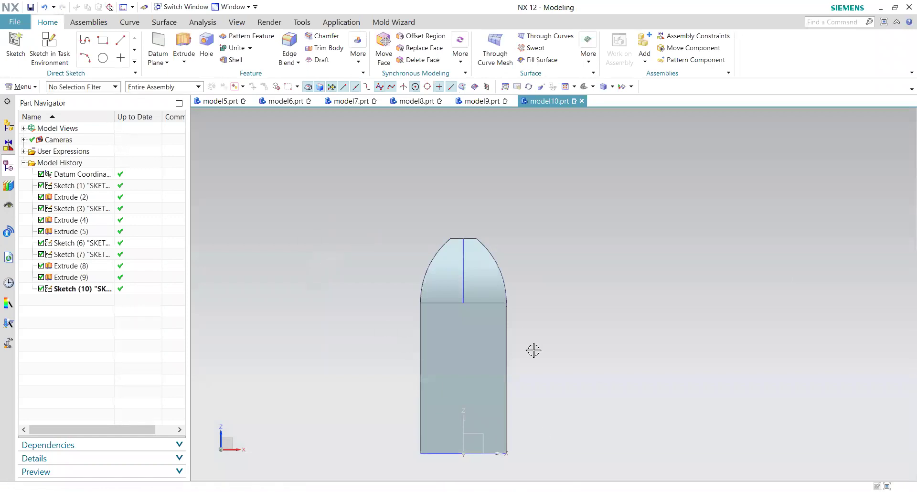
# Subtract the material outside the two inward-curving arcs with an Extrude using Symmetric Value 130 mm and Open Profile Smart Volume.
pyautogui.moveTo(514, 286); pyautogui.dragTo(472, 306, button='middle')
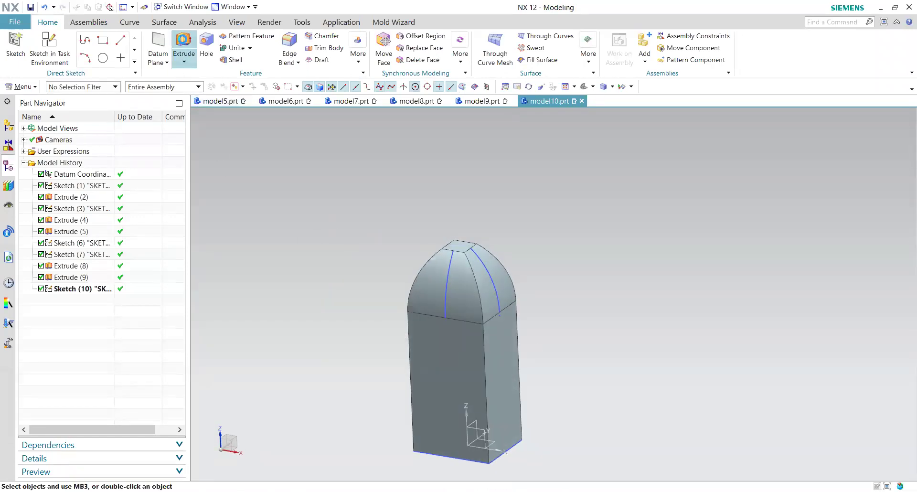
pyautogui.scroll(3, 496, 311)
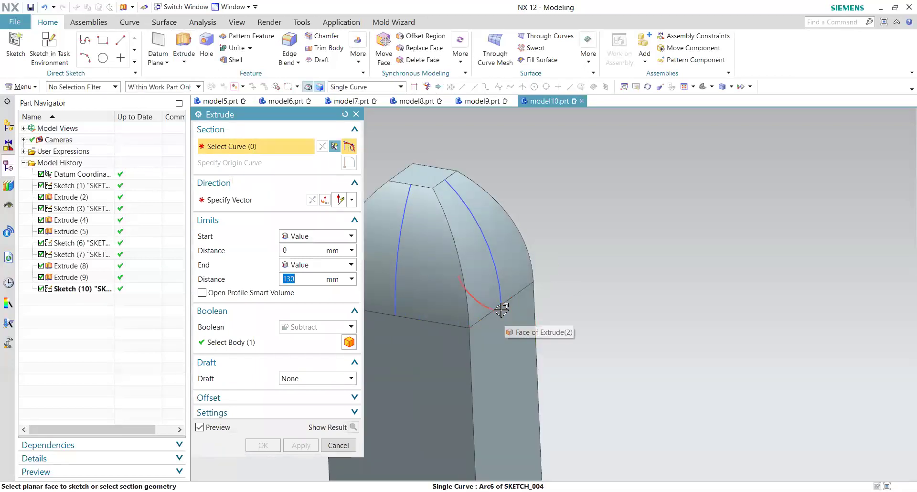
pyautogui.click(502, 309)
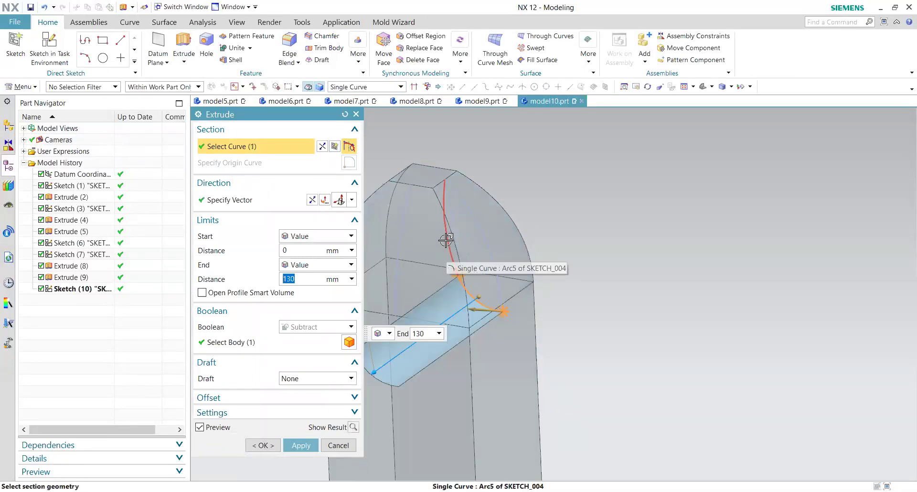
pyautogui.click(441, 260)
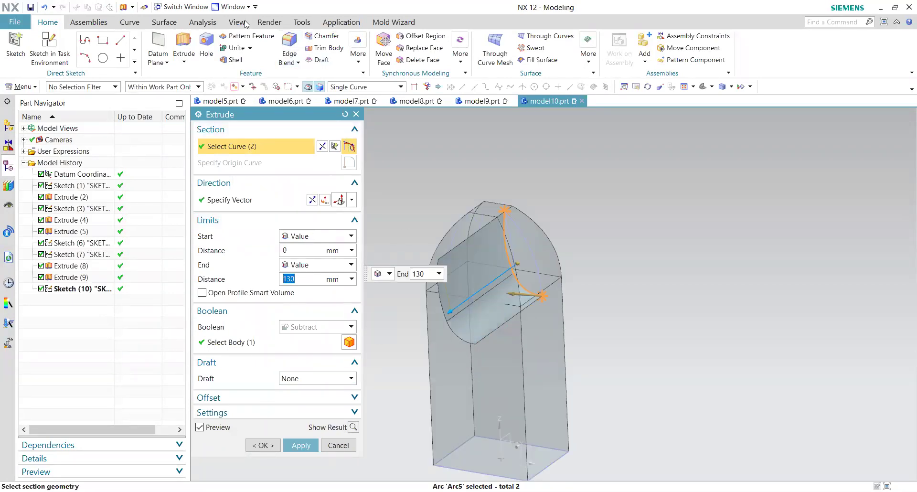
pyautogui.click(306, 236)
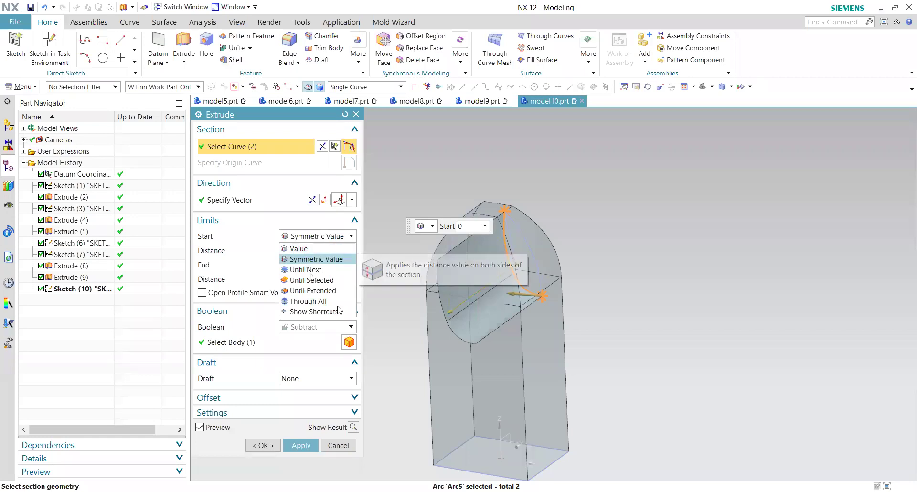
pyautogui.click(316, 259)
pyautogui.click(202, 264)
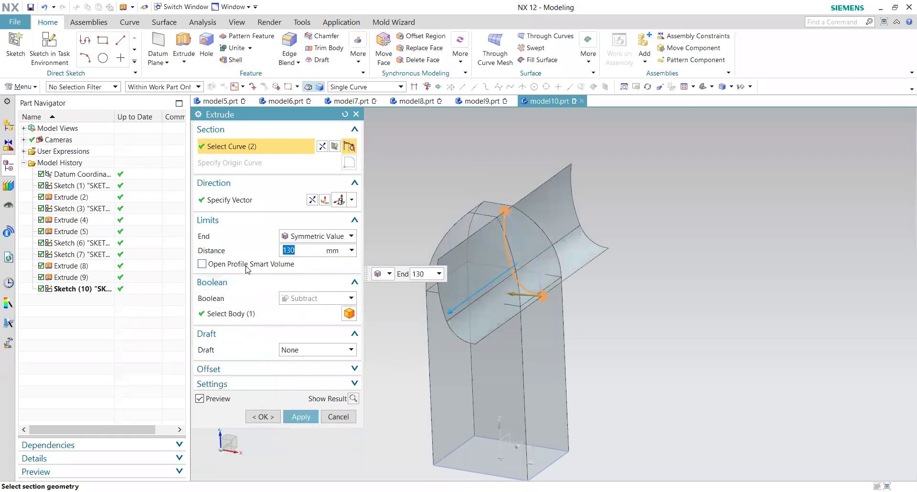
pyautogui.click(301, 416)
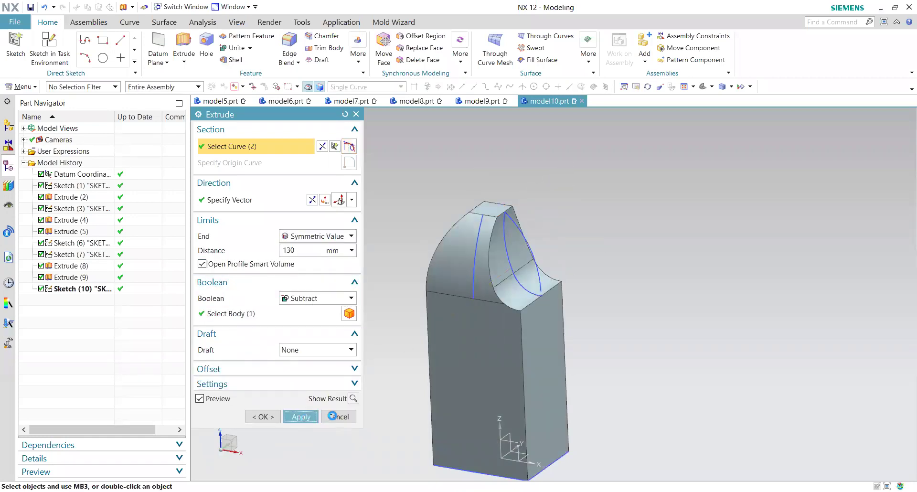
pyautogui.click(339, 416)
# Hide the three sketches whose arcs shaped the block's rounded top and side cutout.
pyautogui.moveTo(641, 305); pyautogui.dragTo(621, 311, button='middle')
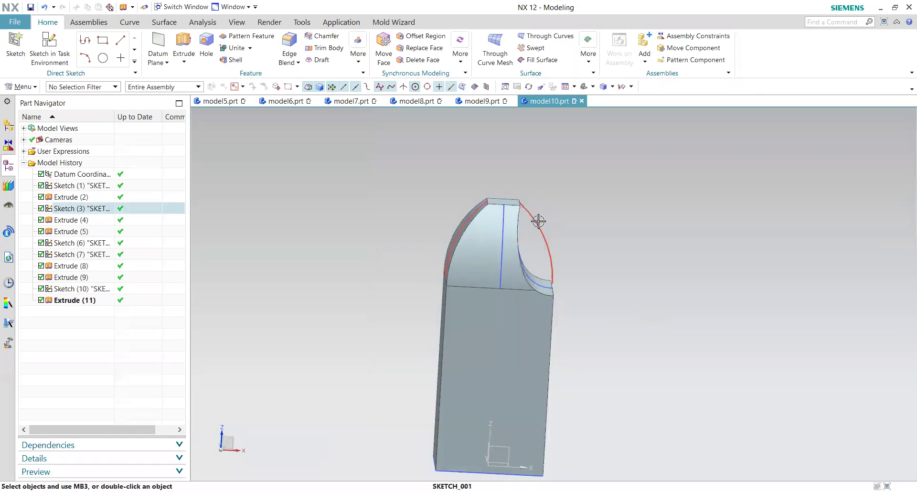
pyautogui.rightClick(538, 219)
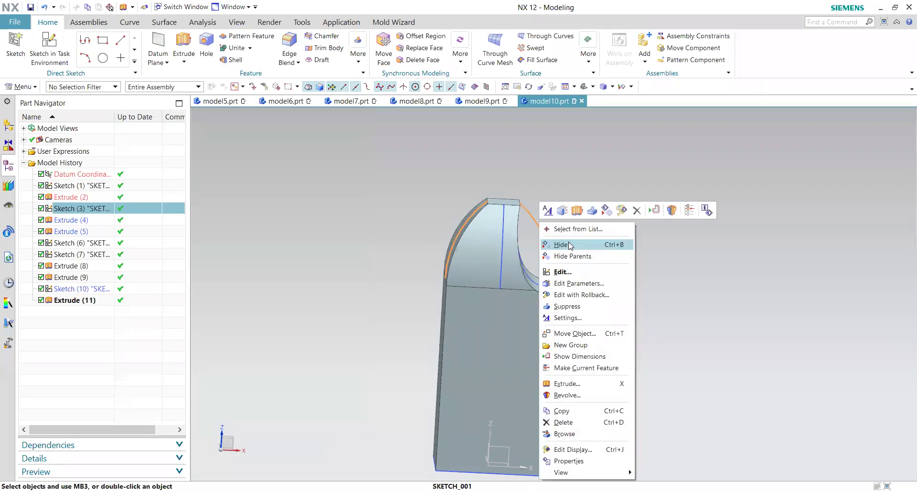
pyautogui.click(569, 244)
pyautogui.rightClick(501, 230)
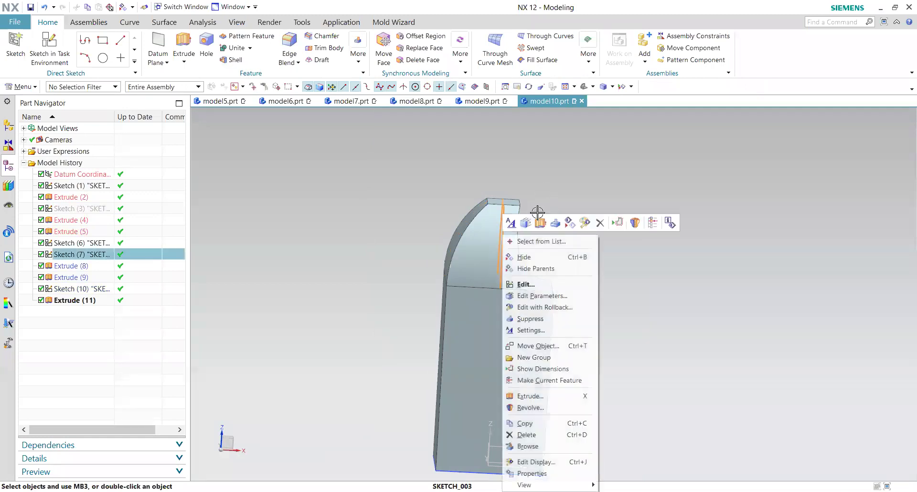
pyautogui.click(564, 261)
pyautogui.rightClick(512, 277)
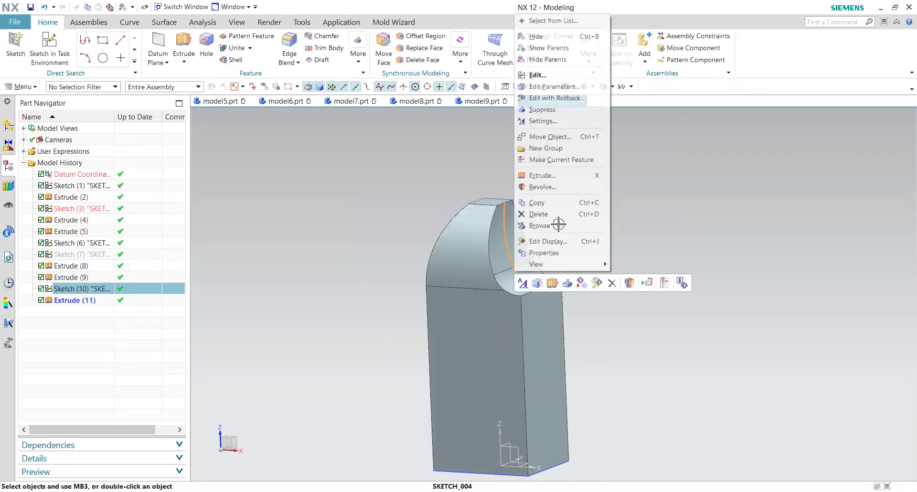
pyautogui.click(535, 36)
pyautogui.moveTo(602, 305)
pyautogui.mouseDown(button='middle')
pyautogui.moveTo(573, 279)
pyautogui.moveTo(585, 307)
pyautogui.moveTo(530, 277)
pyautogui.mouseUp(button='middle')
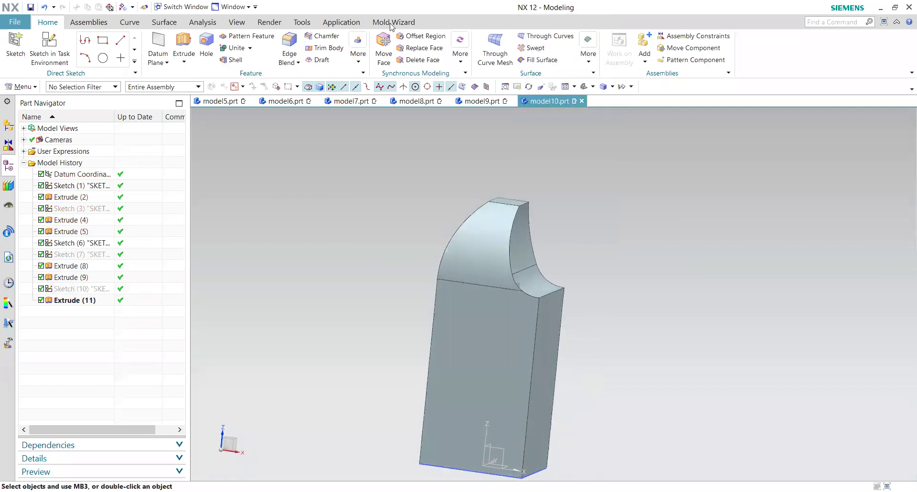
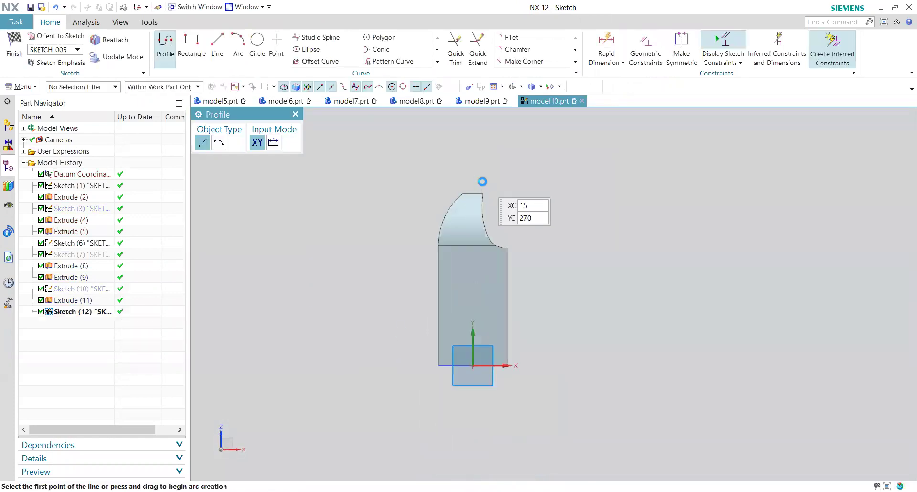
# Sketch a line about 27 mm long from the top edge's right corner, sloping down and outward at about 337 degrees.
pyautogui.click(217, 45)
pyautogui.scroll(4, 489, 197)
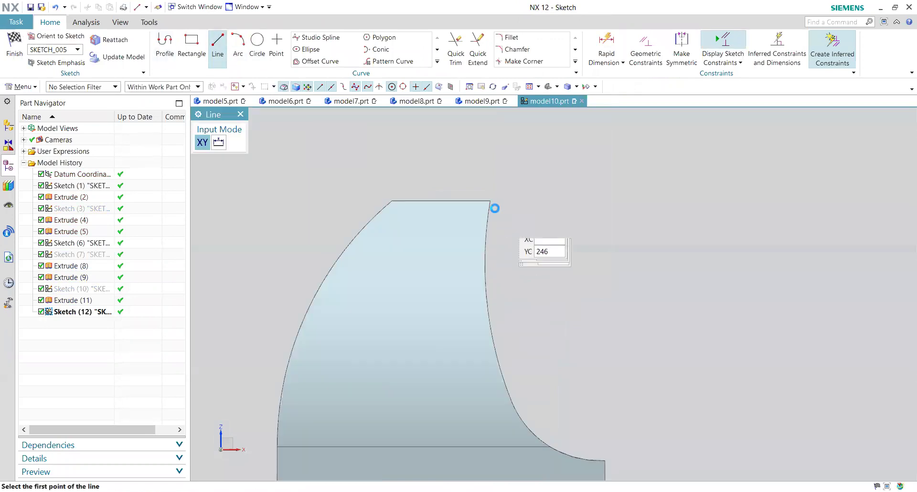
pyautogui.click(489, 197)
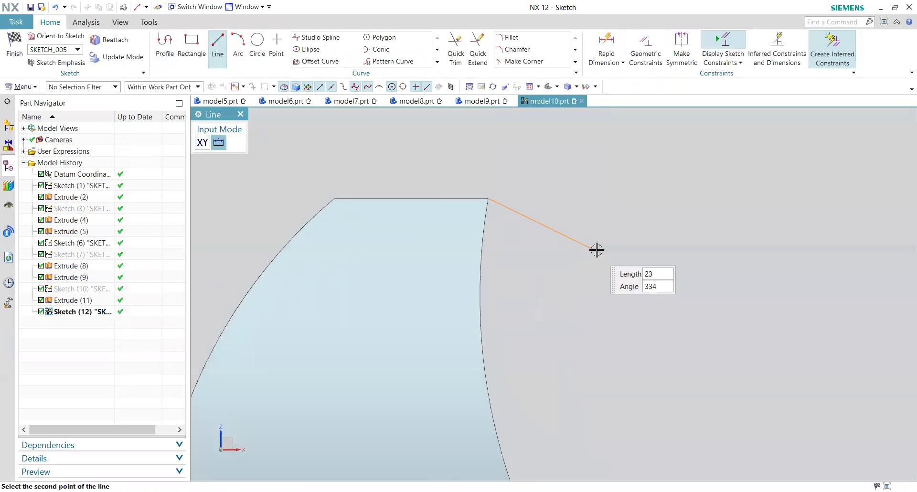
pyautogui.click(615, 252)
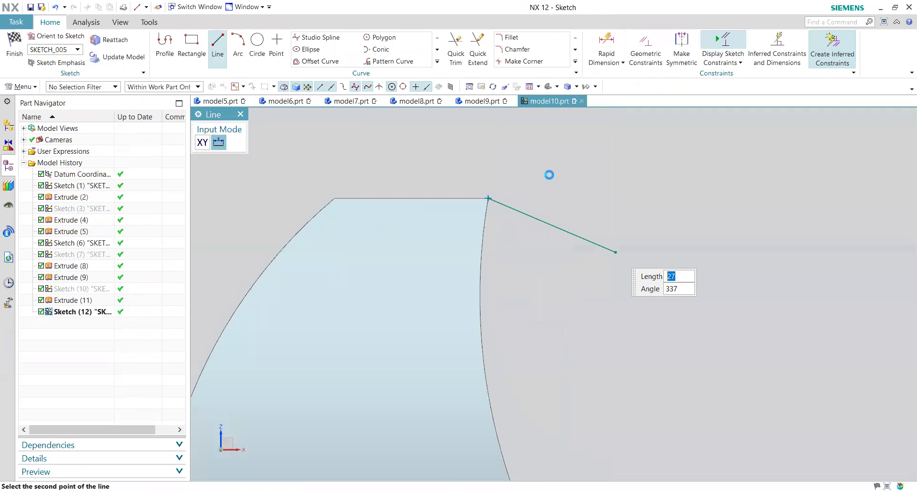
pyautogui.scroll(-5, 549, 175)
# Draw a slightly outward-bulging arc from the sloping line's free end down to the block's right shoulder corner.
pyautogui.press('a')
pyautogui.scroll(1, 549, 196)
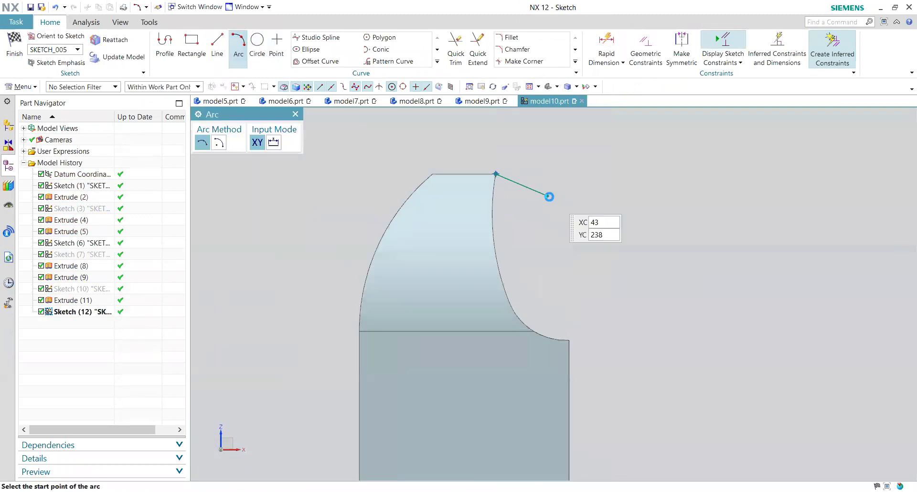
pyautogui.click(548, 196)
pyautogui.click(570, 340)
pyautogui.click(569, 287)
pyautogui.press('Escape')
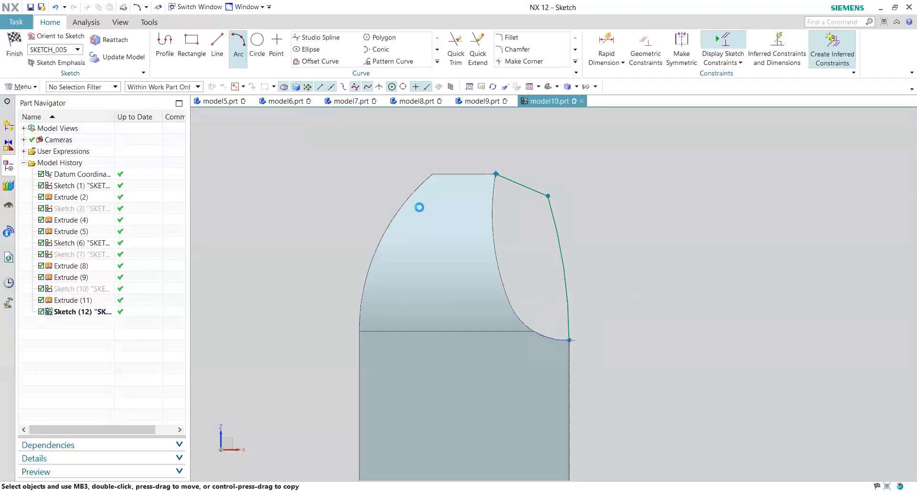
# Fillet the corner between the sloping line and the arc.
pyautogui.click(510, 38)
pyautogui.scroll(3, 544, 201)
pyautogui.click(540, 189)
pyautogui.click(540, 188)
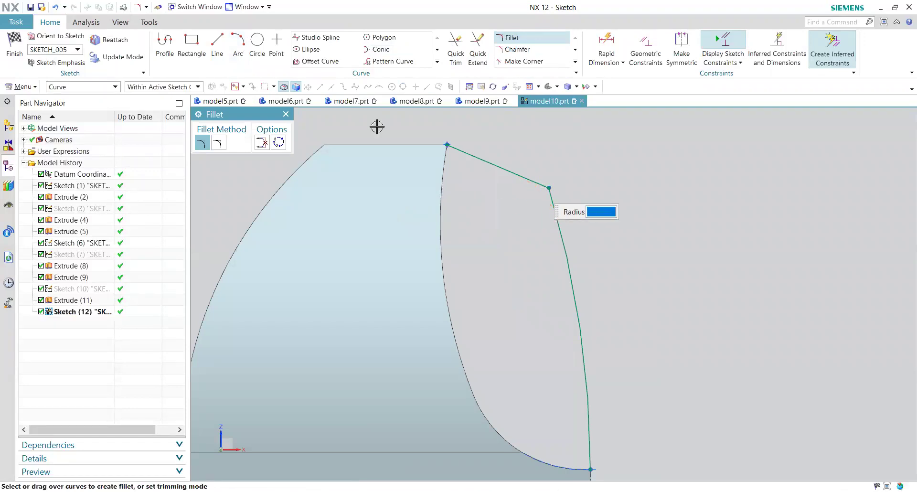
pyautogui.click(287, 115)
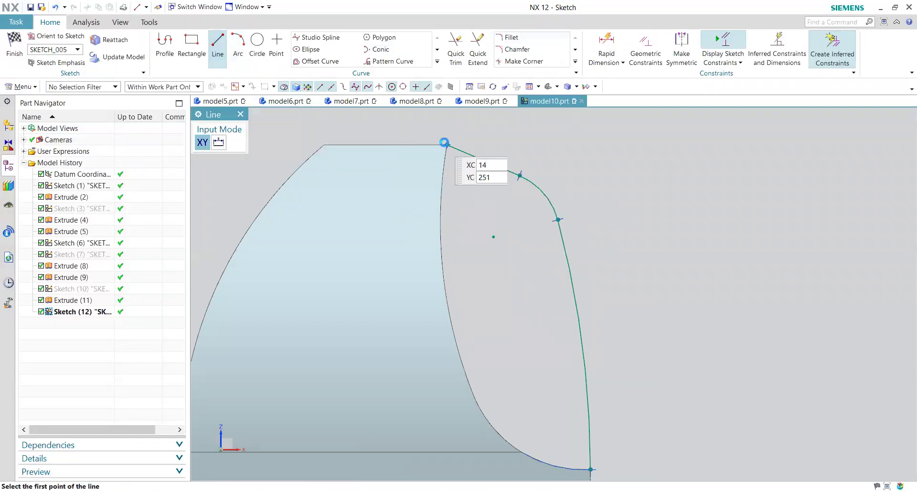
# Add a horizontal line about 4 mm long inward along the top edge from the sloping line's start, and finish the sketch.
pyautogui.click(444, 142)
pyautogui.scroll(-3, 454, 140)
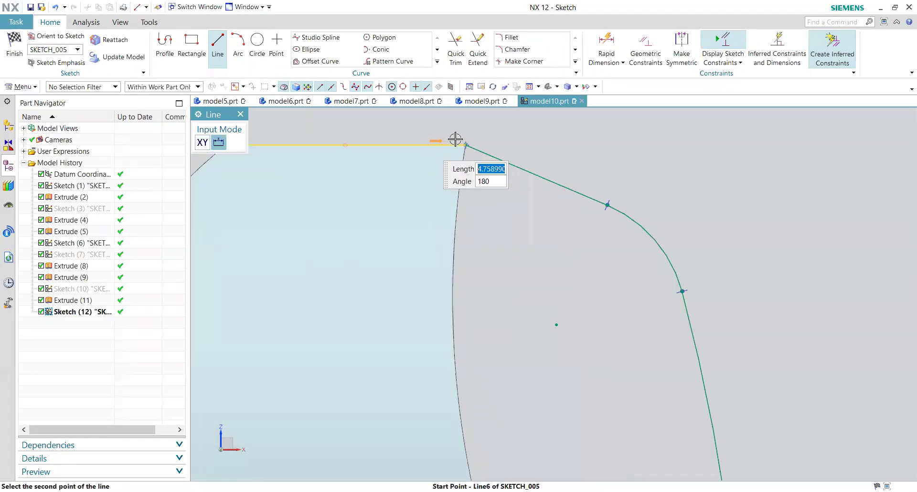
pyautogui.click(428, 144)
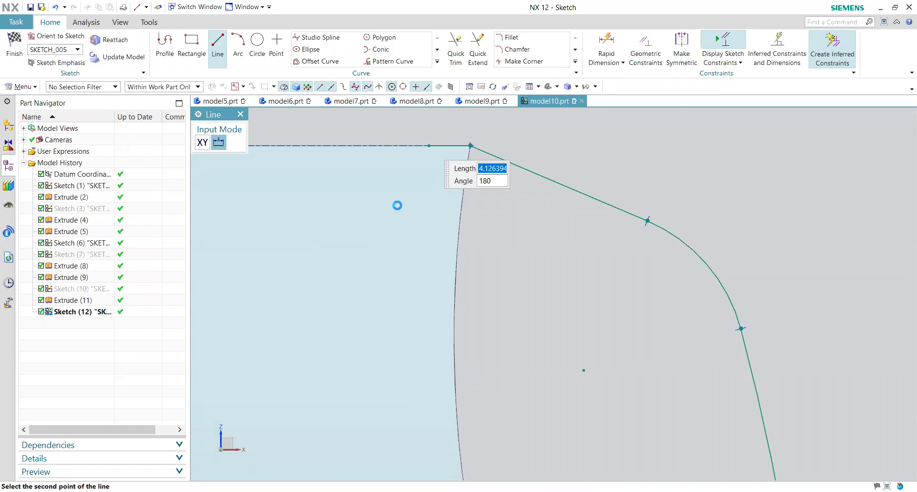
pyautogui.hotkey('ctrl', 'q')
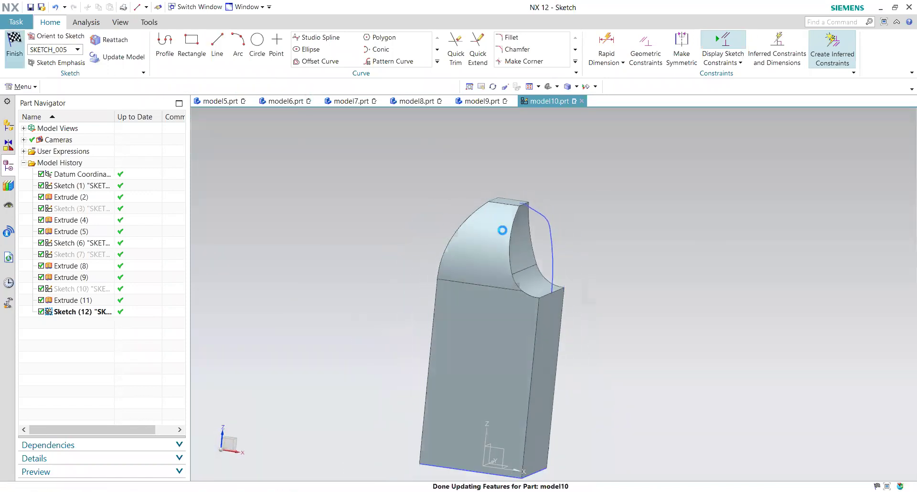
# Begin an Extrude of the handle profile selected as Connected Curves, with an end distance of 10 mm.
pyautogui.scroll(-5, 573, 227)
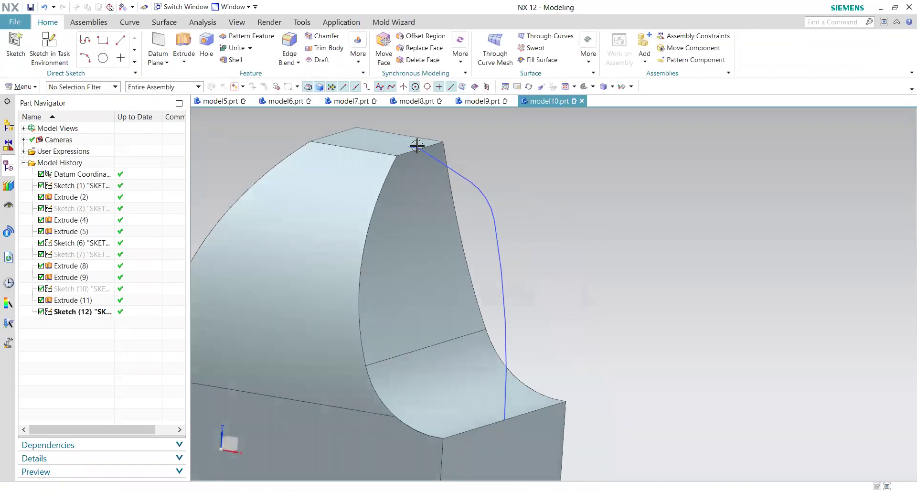
pyautogui.click(184, 46)
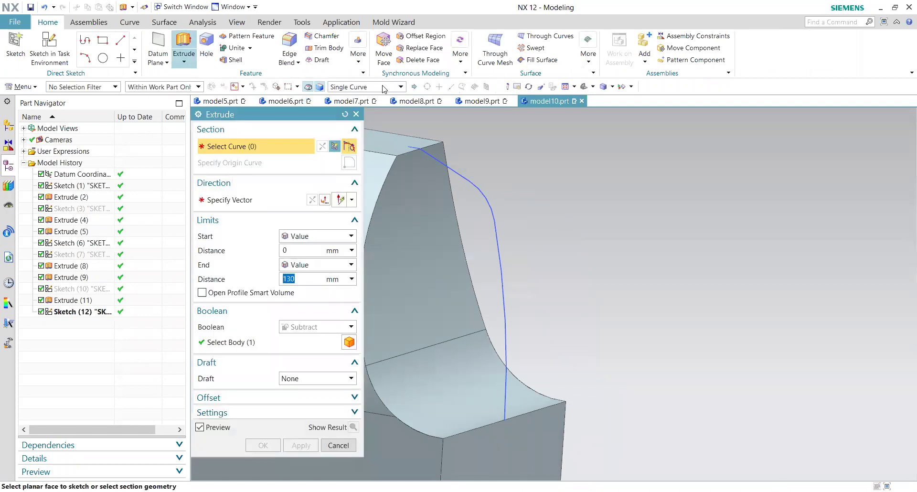
pyautogui.click(382, 89)
pyautogui.click(363, 102)
pyautogui.click(512, 233)
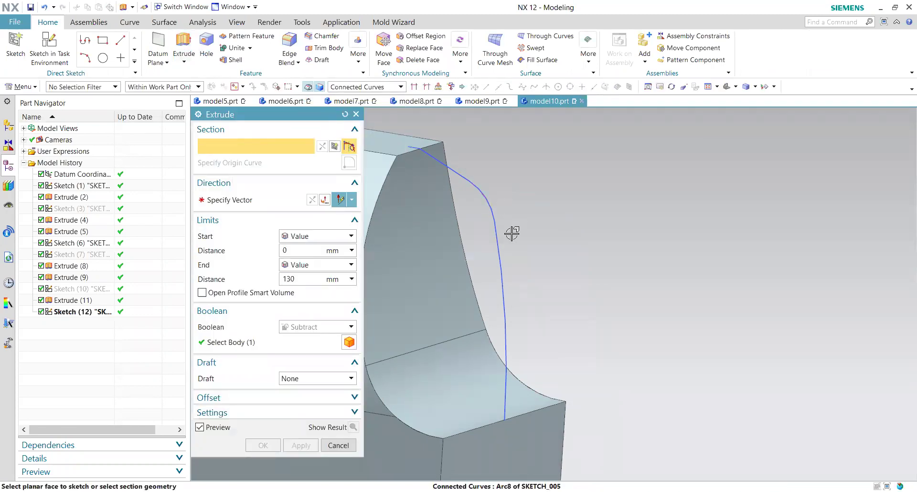
pyautogui.moveTo(589, 245); pyautogui.dragTo(414, 264, button='middle')
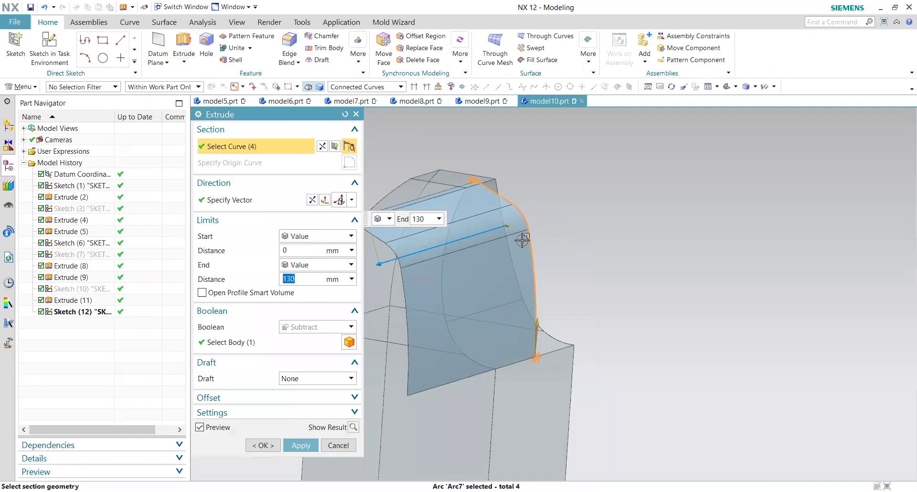
pyautogui.write('10')
pyautogui.press('Return')
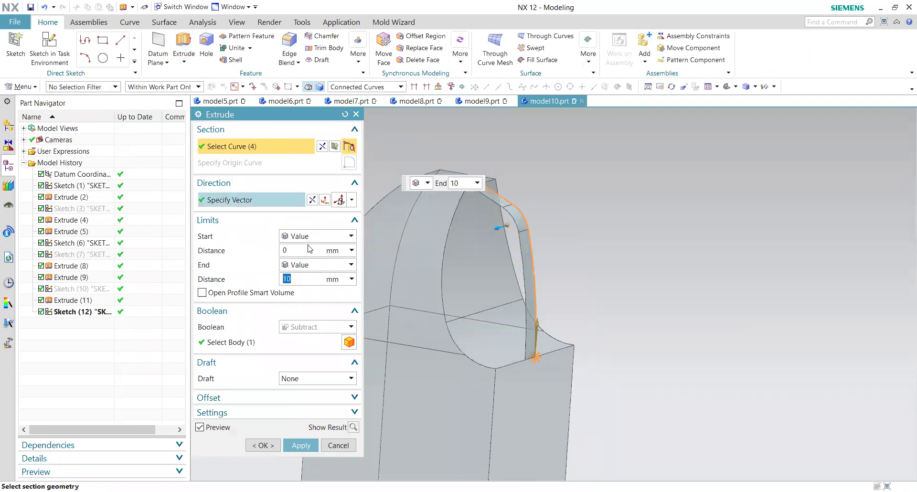
# Change the handle extrusion's limits to Symmetric Value with a distance of 7 mm.
pyautogui.moveTo(673, 357); pyautogui.dragTo(616, 378, button='middle')
pyautogui.click(316, 236)
pyautogui.click(294, 246)
pyautogui.write('7')
pyautogui.press('Return')
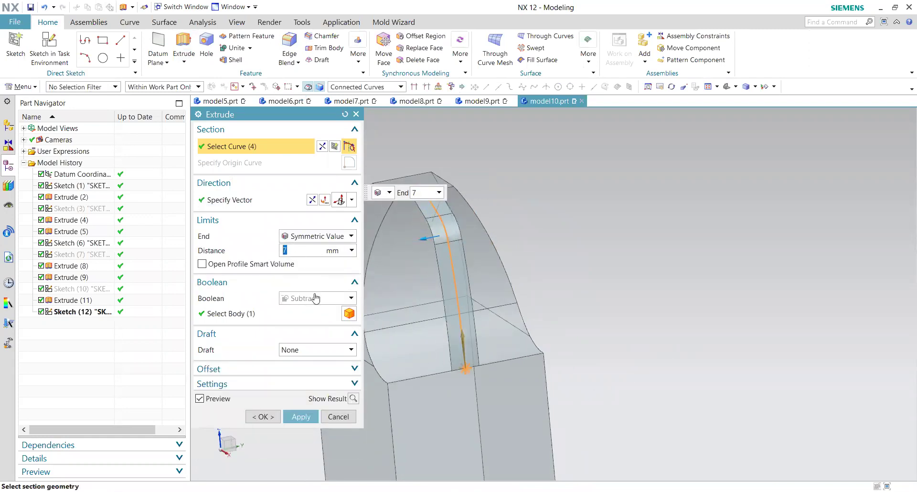
pyautogui.moveTo(644, 286); pyautogui.dragTo(587, 264, button='middle')
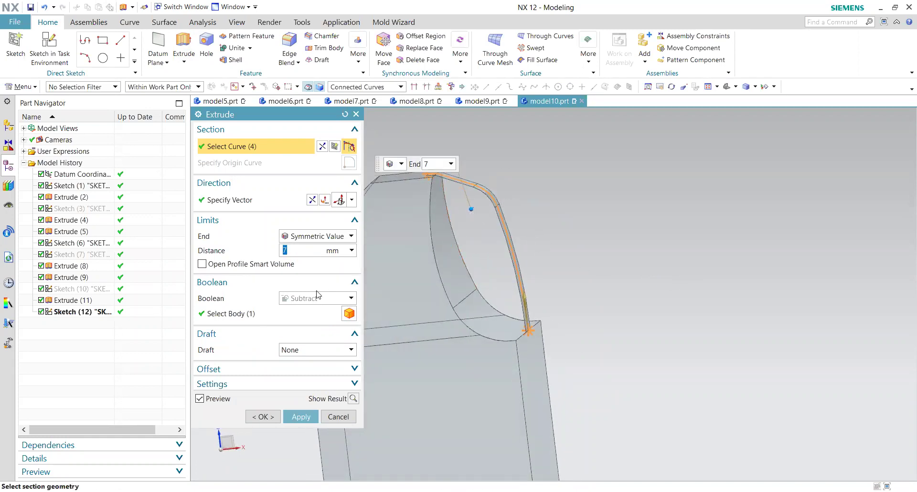
# Give the handle extrusion a Two-Sided offset, reverse its direction vector, and set the offset's end to 7 mm.
pyautogui.click(267, 369)
pyautogui.click(313, 386)
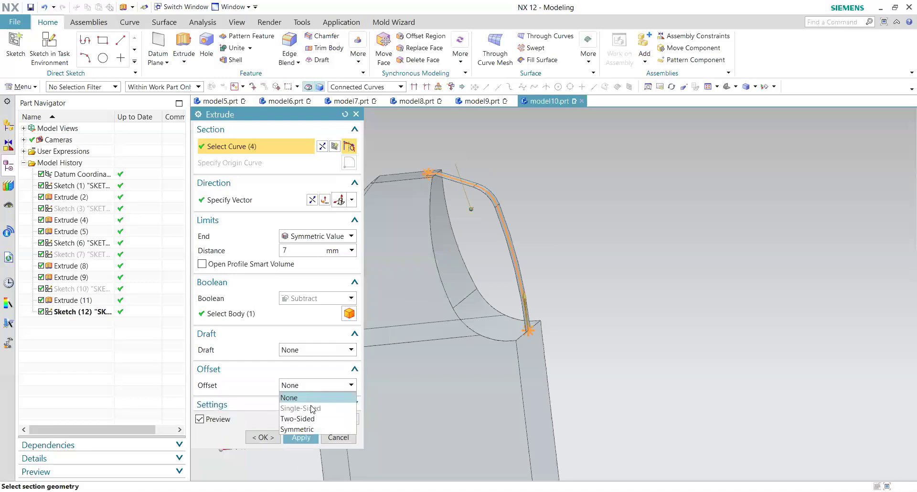
pyautogui.click(311, 419)
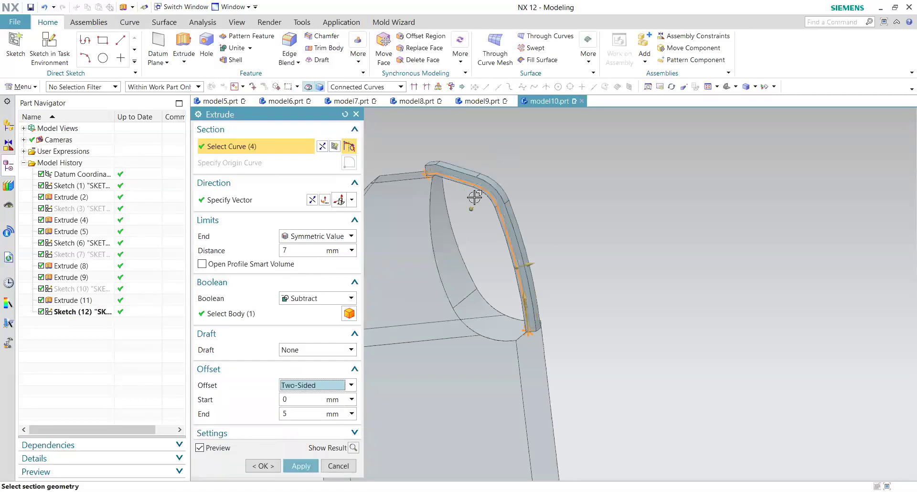
pyautogui.click(312, 199)
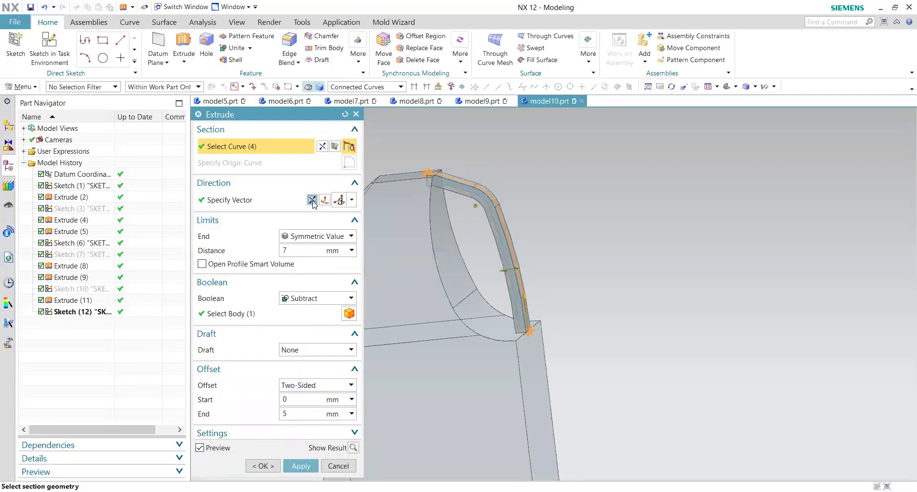
pyautogui.click(297, 413)
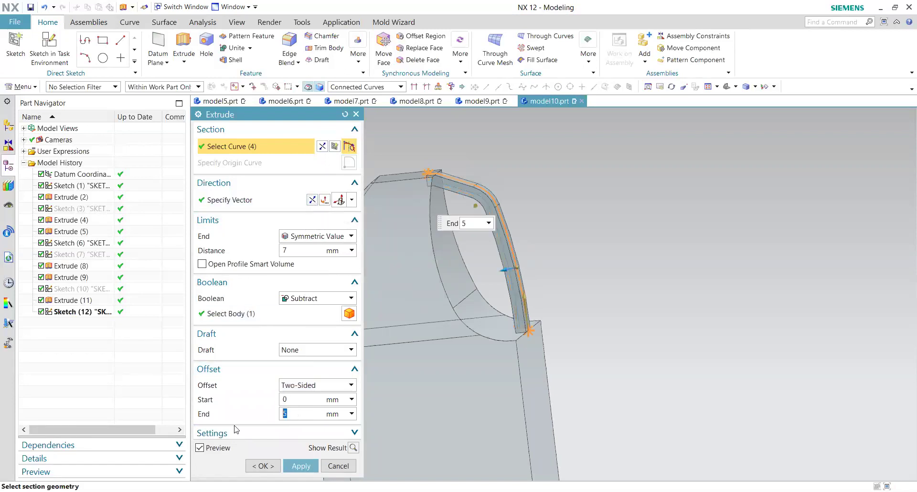
pyautogui.write('7')
pyautogui.press('Return')
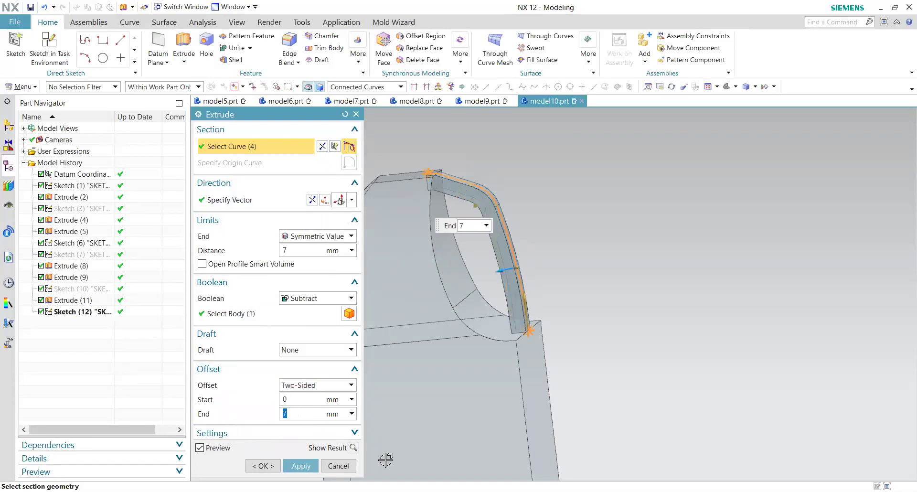
# Try to unite the handle extrusion with the block body.
pyautogui.click(304, 299)
pyautogui.click(299, 321)
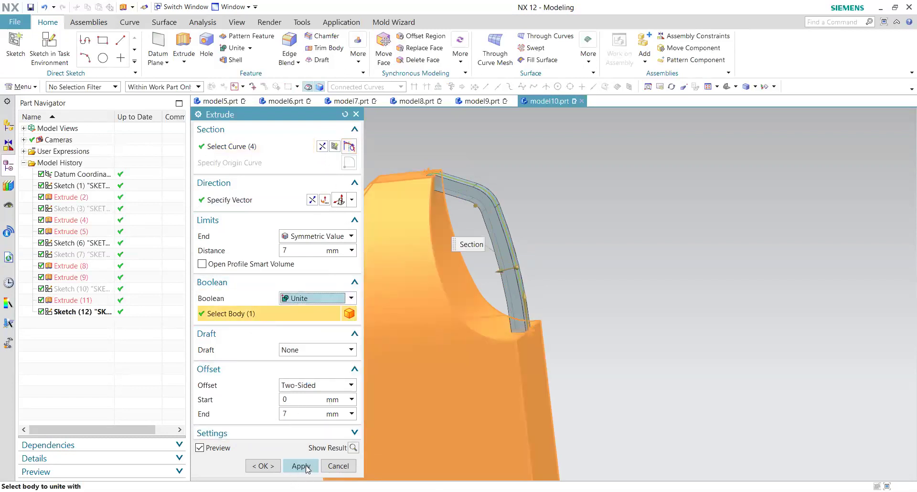
pyautogui.click(301, 466)
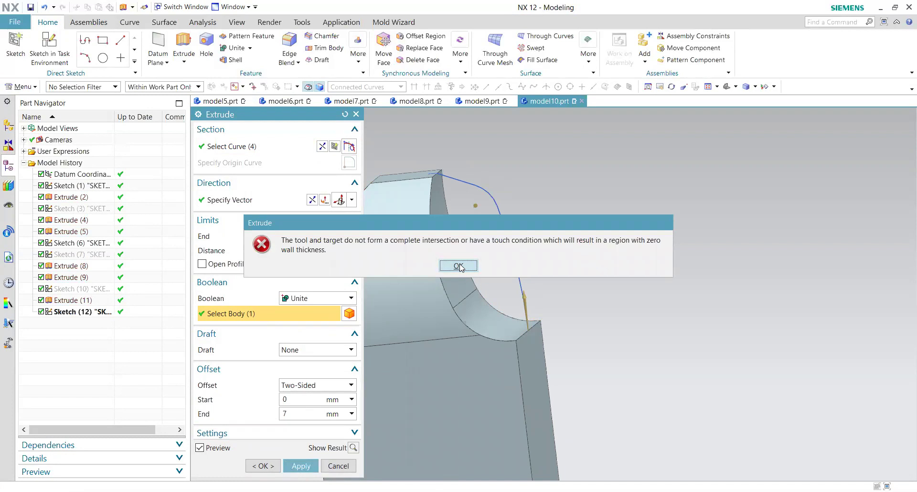
pyautogui.click(459, 266)
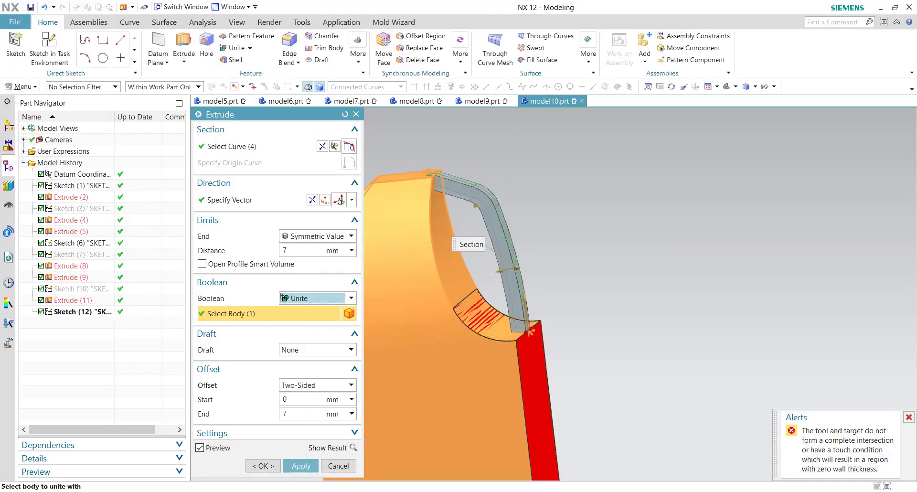
pyautogui.click(338, 466)
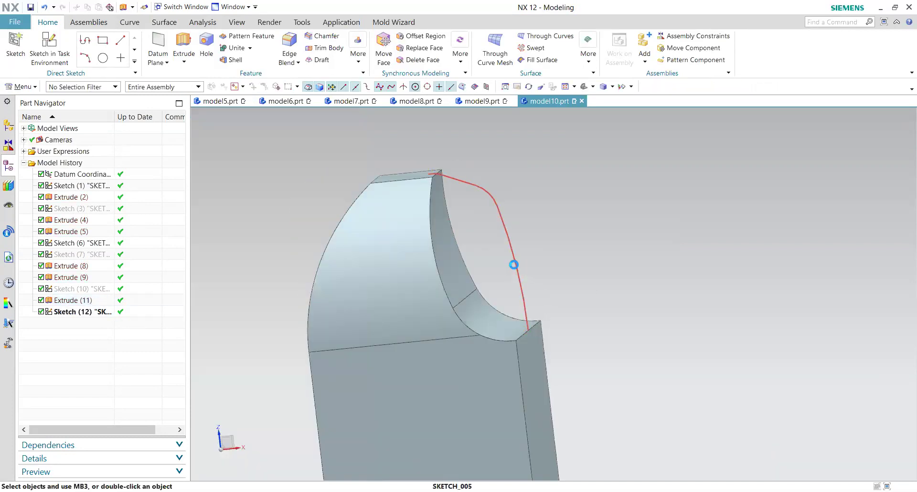
# Add a vertical line about 4 mm long downward from the arc's lower end in the handle sketch, and finish the sketch.
pyautogui.doubleClick(513, 264)
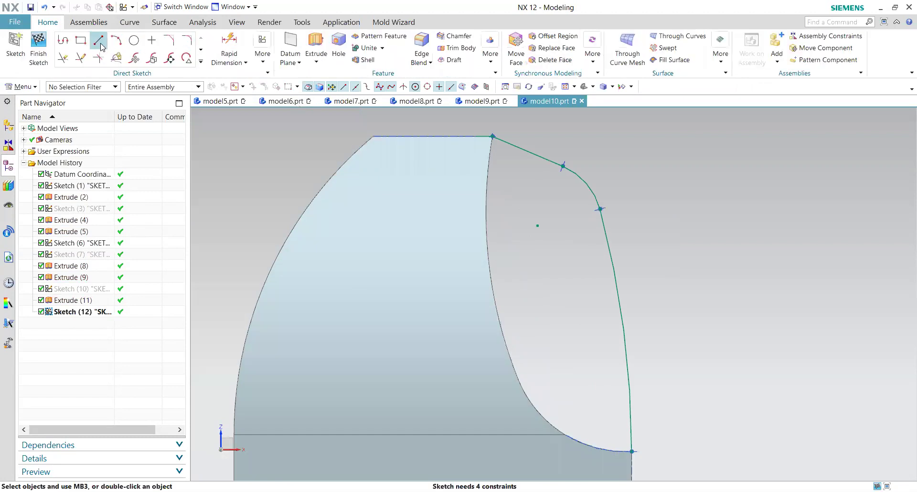
pyautogui.click(99, 40)
pyautogui.scroll(-5, 537, 363)
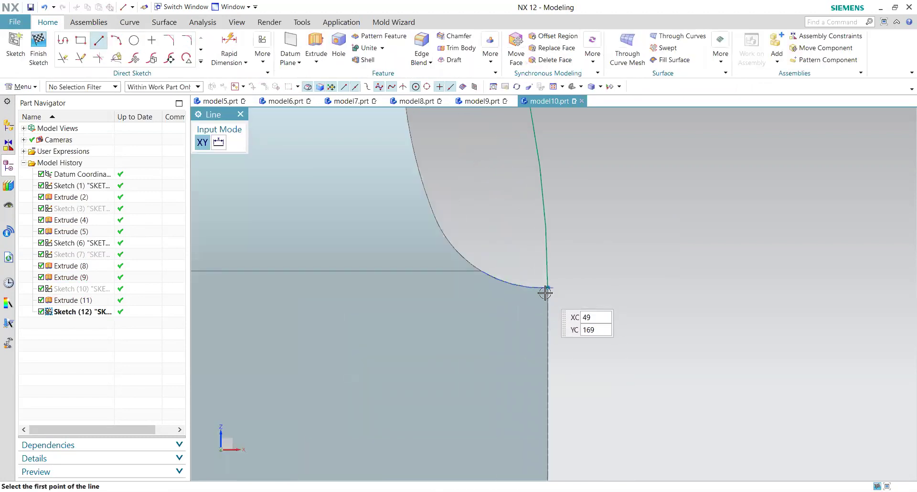
pyautogui.scroll(-2, 545, 291)
pyautogui.click(549, 284)
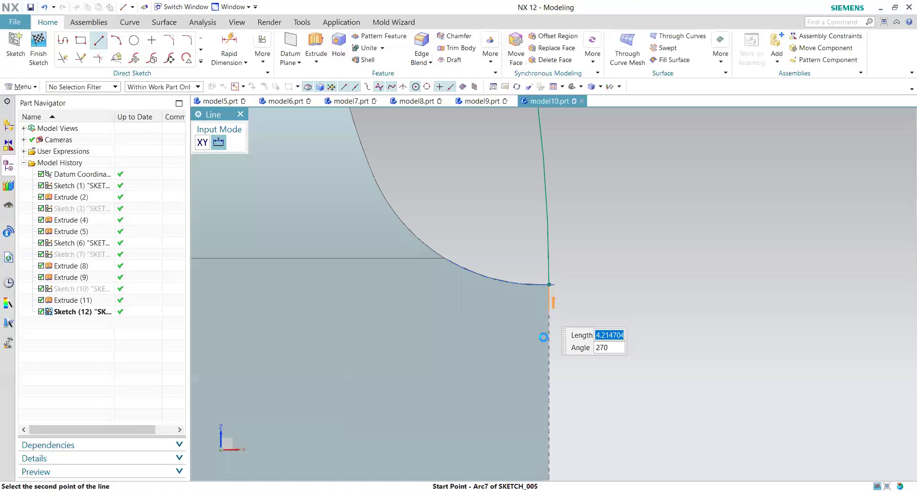
pyautogui.click(38, 45)
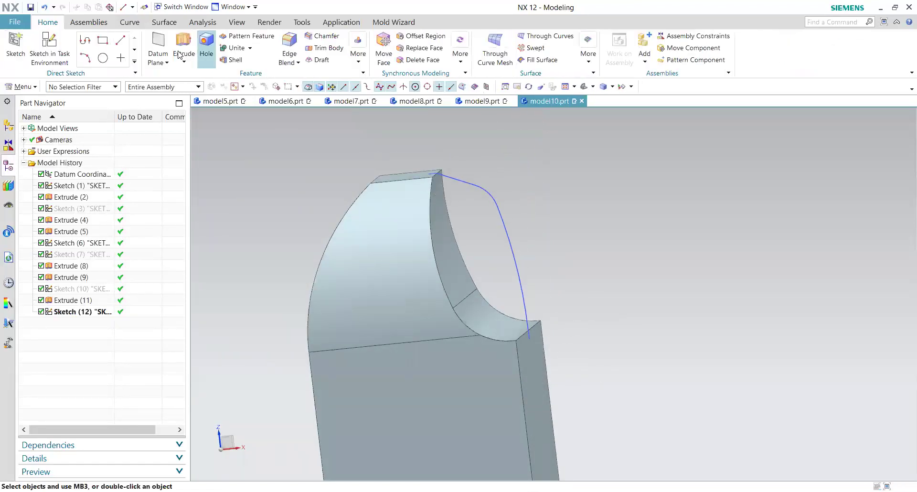
# Begin an Extrude of the extended handle profile, selecting its whole chain as Connected Curves.
pyautogui.click(183, 48)
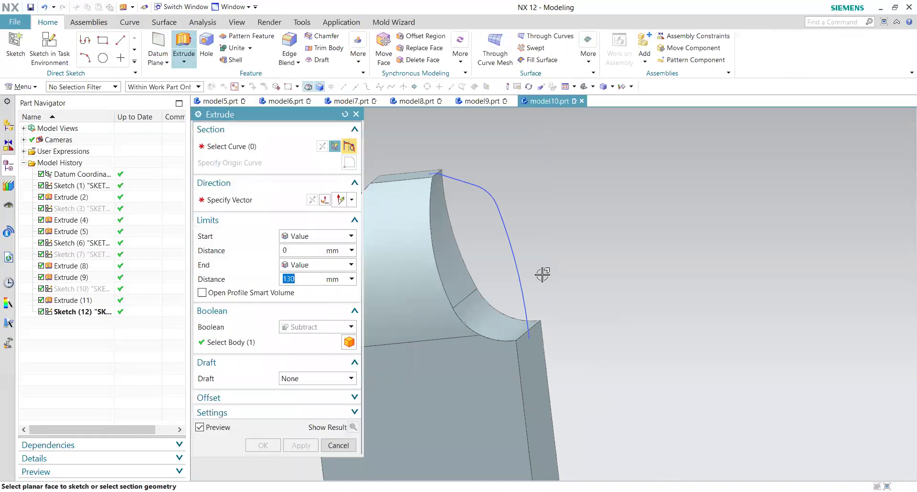
pyautogui.click(508, 234)
pyautogui.click(348, 90)
pyautogui.click(363, 108)
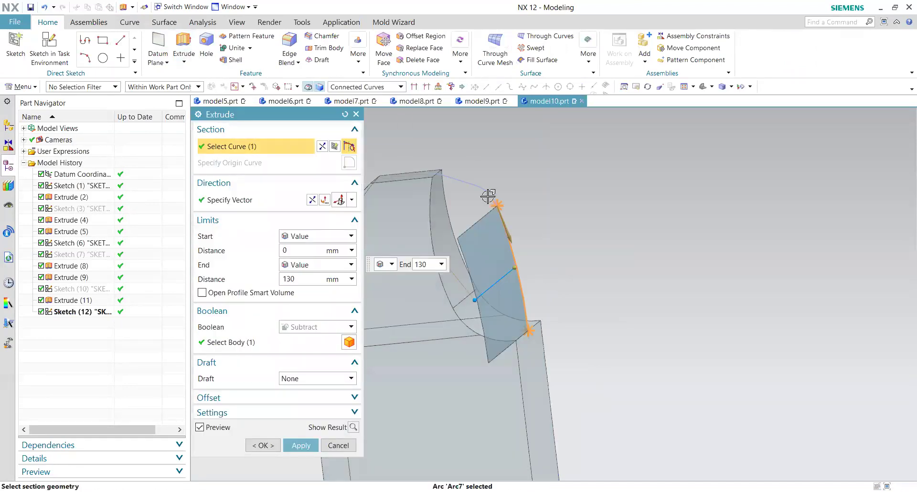
pyautogui.click(468, 247)
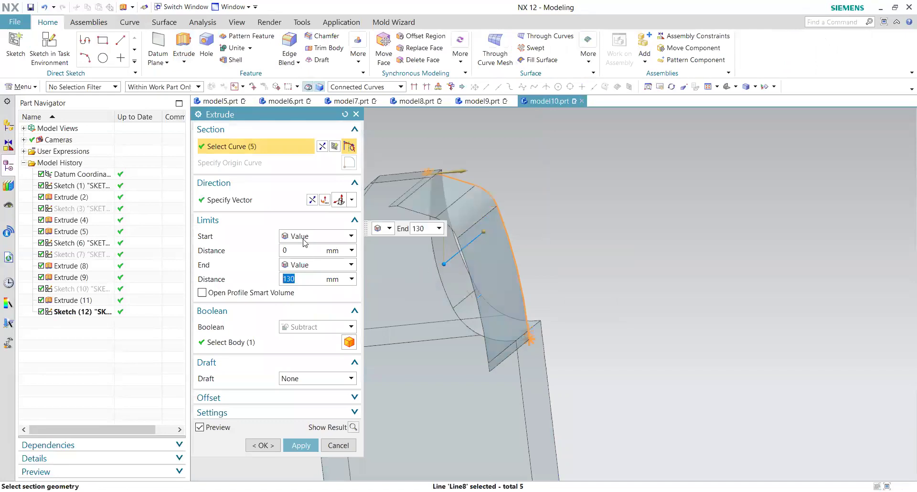
# Set the handle extrusion's limits to Symmetric Value with a distance of 7 mm.
pyautogui.click(313, 235)
pyautogui.click(315, 257)
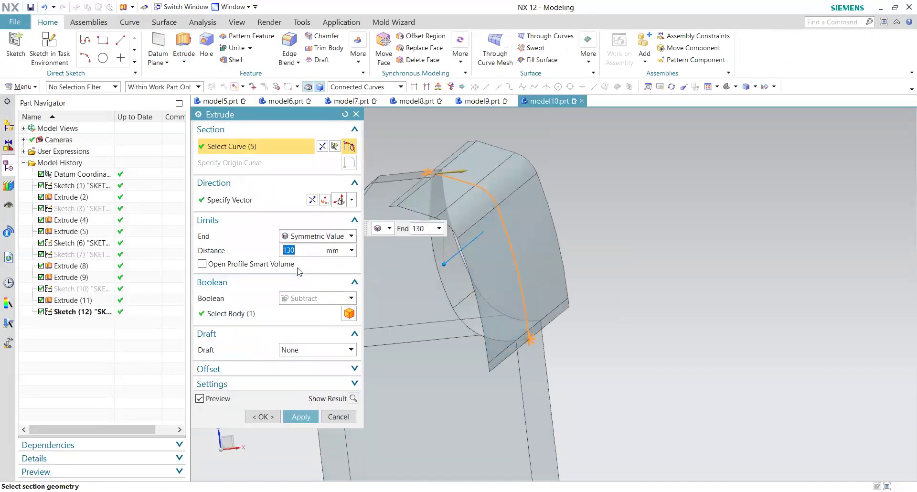
pyautogui.write('10')
pyautogui.press('Return')
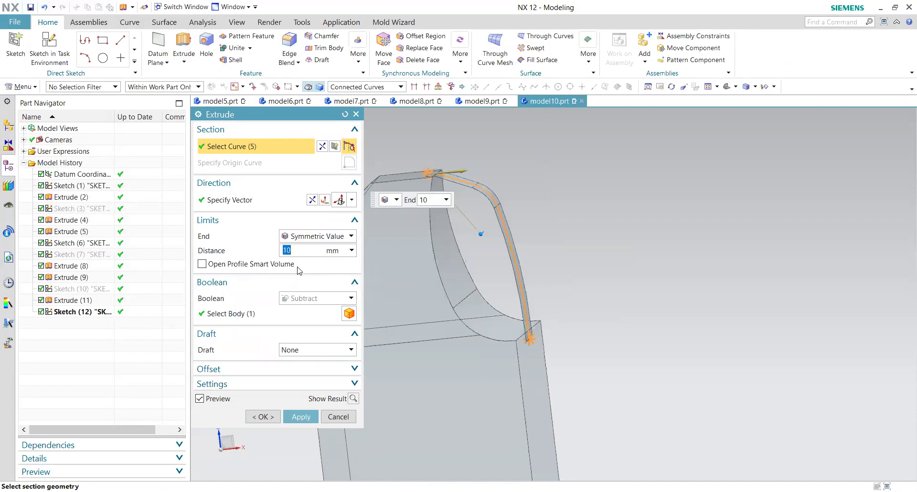
pyautogui.write('7')
pyautogui.press('Return')
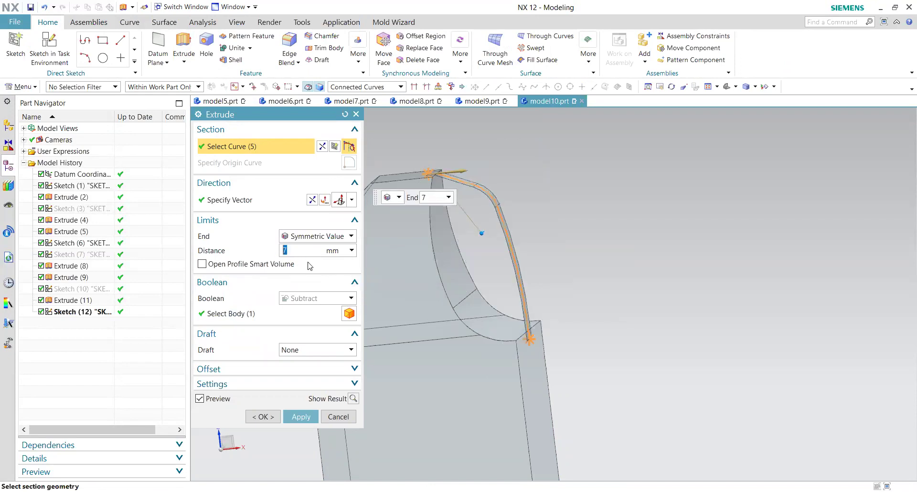
pyautogui.click(318, 294)
pyautogui.click(311, 359)
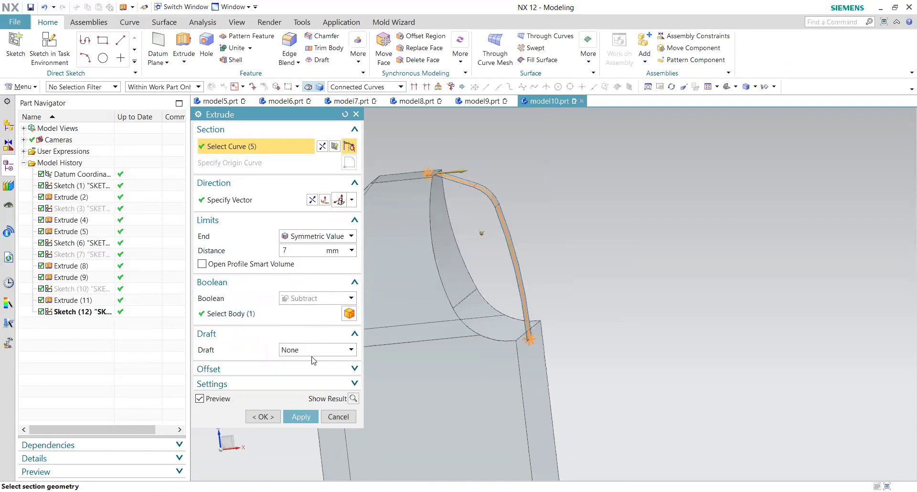
# Give the handle extrusion a Two-Sided offset with an end value of 7 mm.
pyautogui.click(307, 369)
pyautogui.click(310, 385)
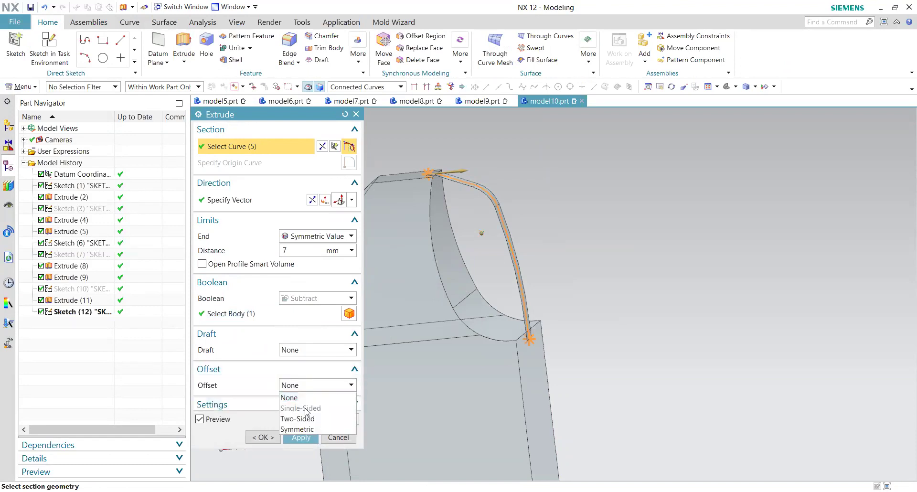
pyautogui.click(307, 418)
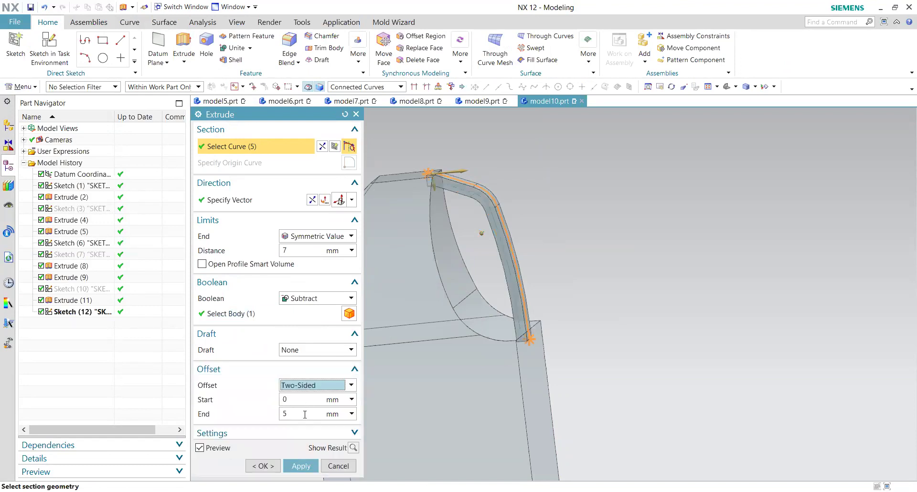
pyautogui.doubleClick(305, 413)
pyautogui.write('7')
pyautogui.press('Return')
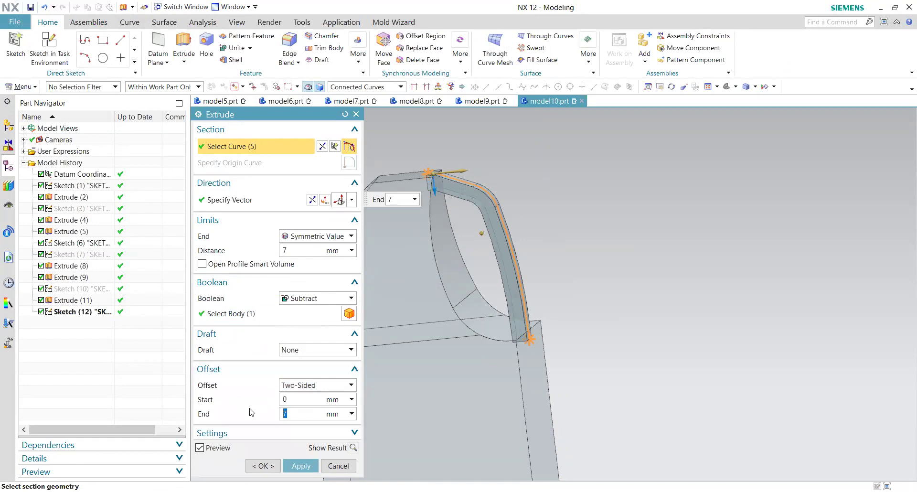
# Set the handle extrusion's Boolean to Unite, apply it to the block body, and leave the Extrude command.
pyautogui.click(301, 297)
pyautogui.click(302, 323)
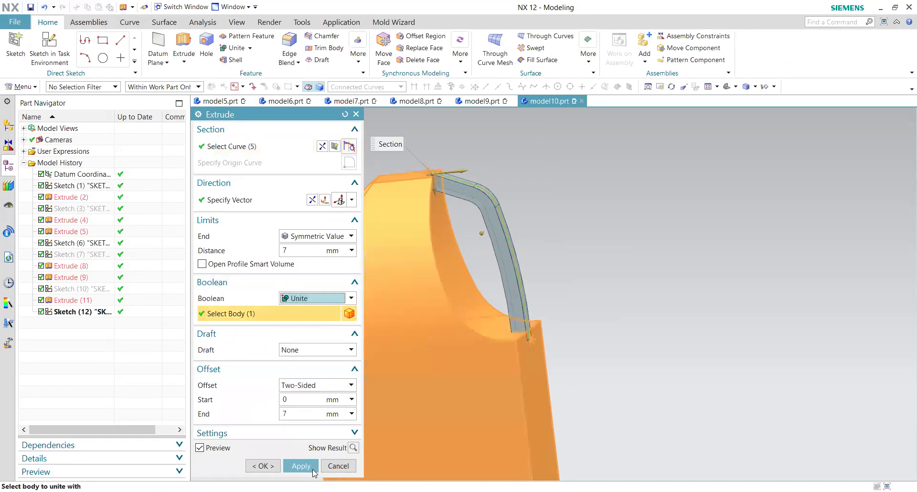
pyautogui.click(301, 466)
pyautogui.moveTo(490, 336); pyautogui.dragTo(382, 429, button='middle')
pyautogui.click(338, 466)
# Examine the handle spanning the cutout and how its ends meet the body from several angles.
pyautogui.moveTo(418, 308); pyautogui.dragTo(497, 265, button='middle')
pyautogui.scroll(3, 436, 264)
pyautogui.moveTo(436, 264); pyautogui.dragTo(473, 231, button='middle')
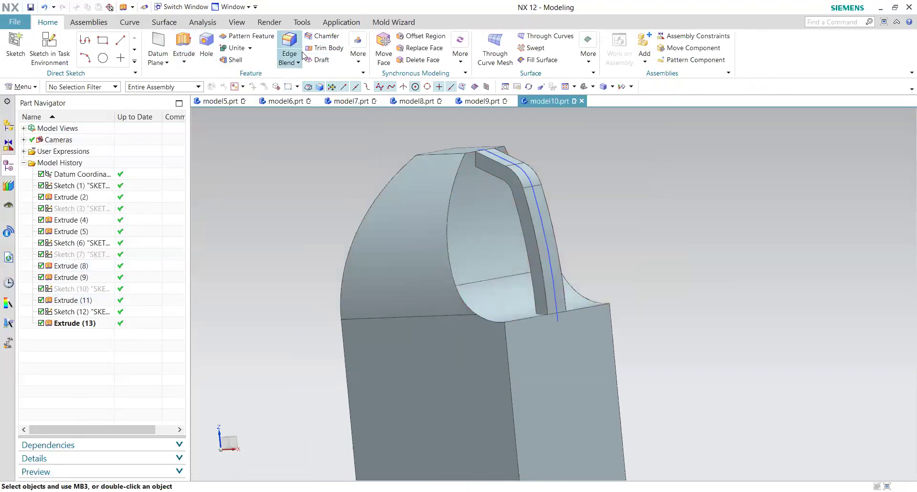
pyautogui.scroll(-2, 543, 317)
pyautogui.scroll(2, 522, 311)
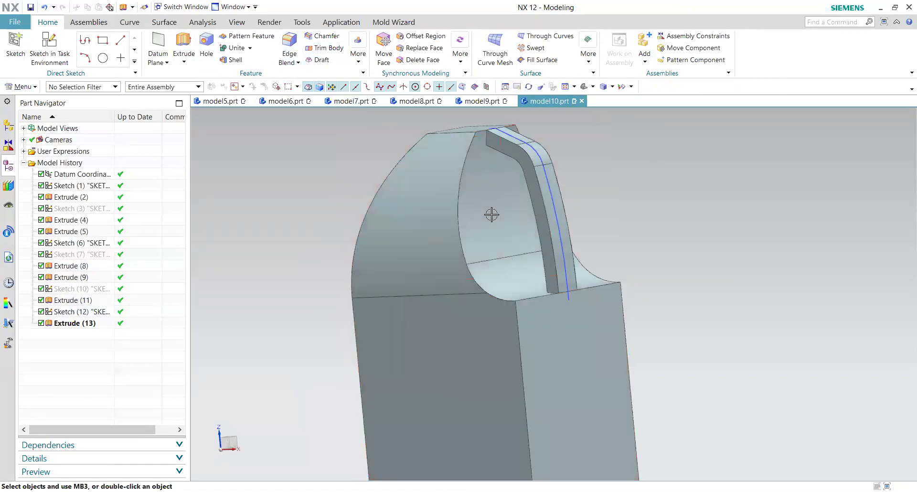
pyautogui.scroll(-3, 478, 210)
pyautogui.moveTo(471, 209); pyautogui.dragTo(497, 262, button='middle')
# Begin a new Extrude using the Face Edges of the block's bottom face as the section.
pyautogui.click(180, 40)
pyautogui.moveTo(448, 275); pyautogui.dragTo(475, 375, button='middle')
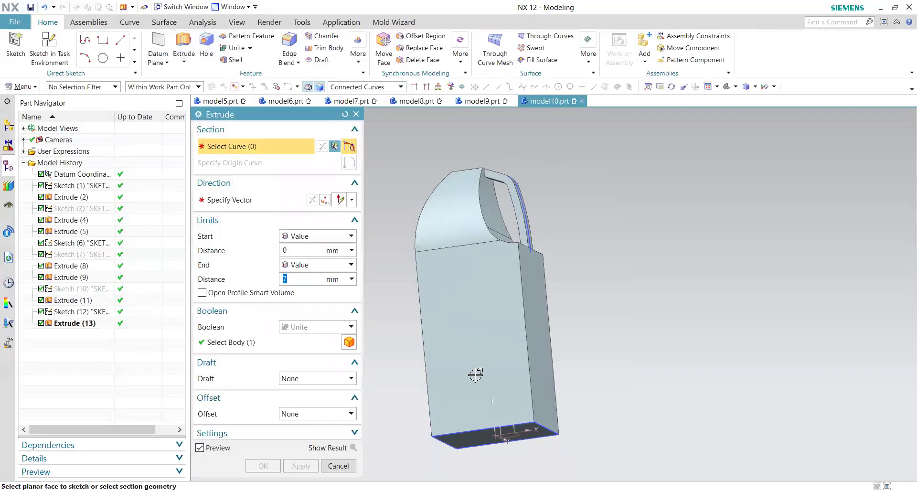
pyautogui.click(363, 87)
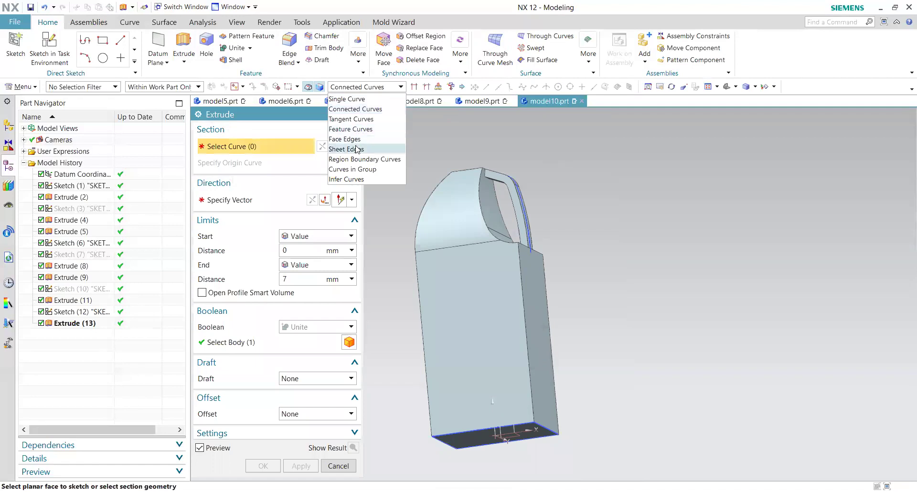
pyautogui.click(344, 139)
pyautogui.moveTo(519, 369); pyautogui.dragTo(515, 360, button='middle')
pyautogui.click(492, 416)
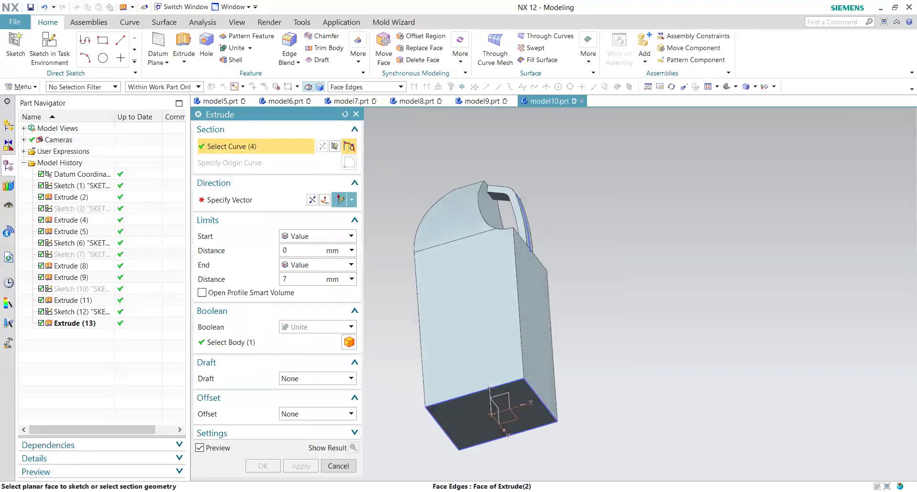
# Extend the bottom-edge extrusion upward to an end distance of 130 mm and set its start distance to 110 mm.
pyautogui.moveTo(610, 379); pyautogui.dragTo(616, 429, button='middle')
pyautogui.moveTo(489, 445); pyautogui.dragTo(487, 321)
pyautogui.click(293, 250)
pyautogui.write('11')
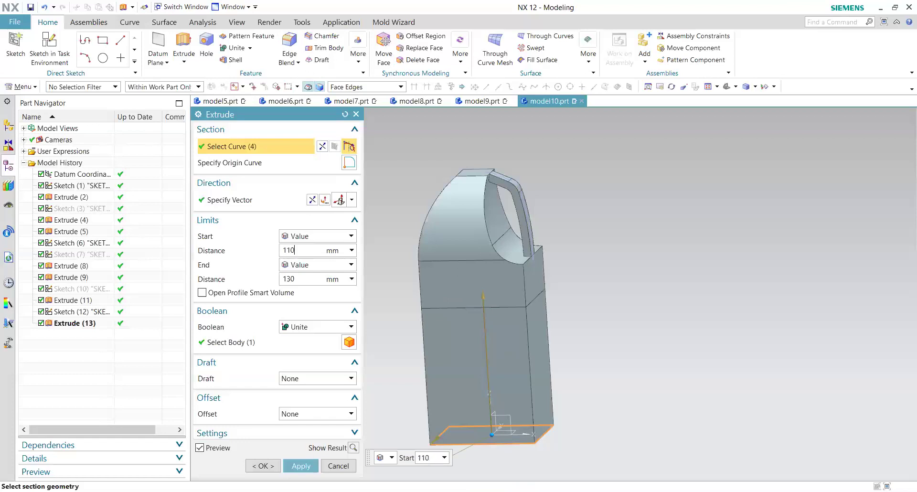
pyautogui.write('0')
pyautogui.press('Return')
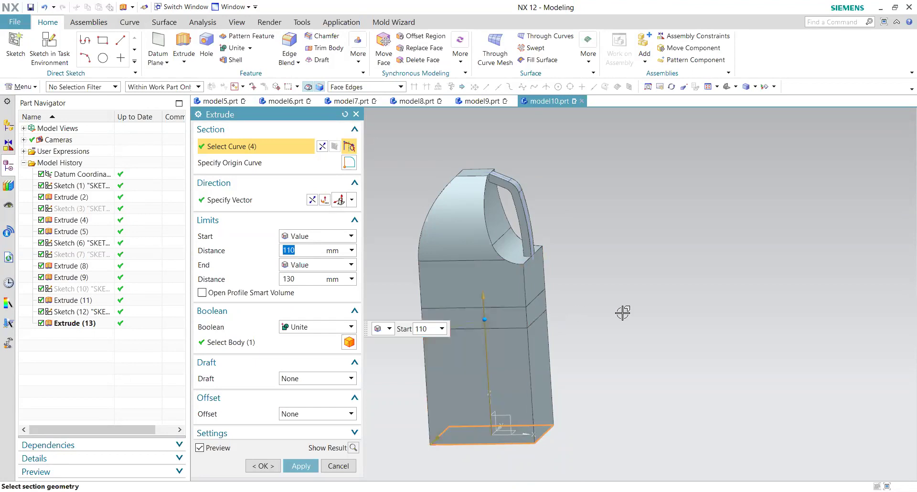
# Give the extrusion a Single-Sided offset of 7 mm and an end distance of 120 mm, and create the united collar around the block.
pyautogui.click(317, 414)
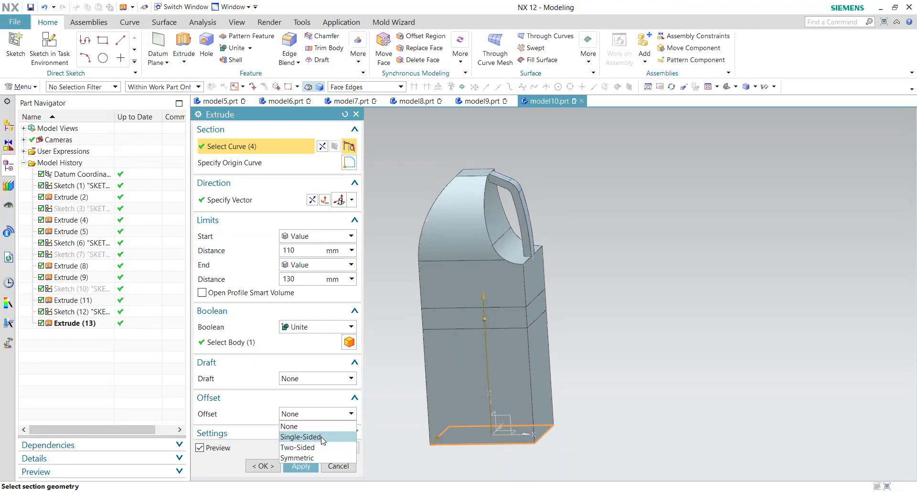
pyautogui.click(322, 437)
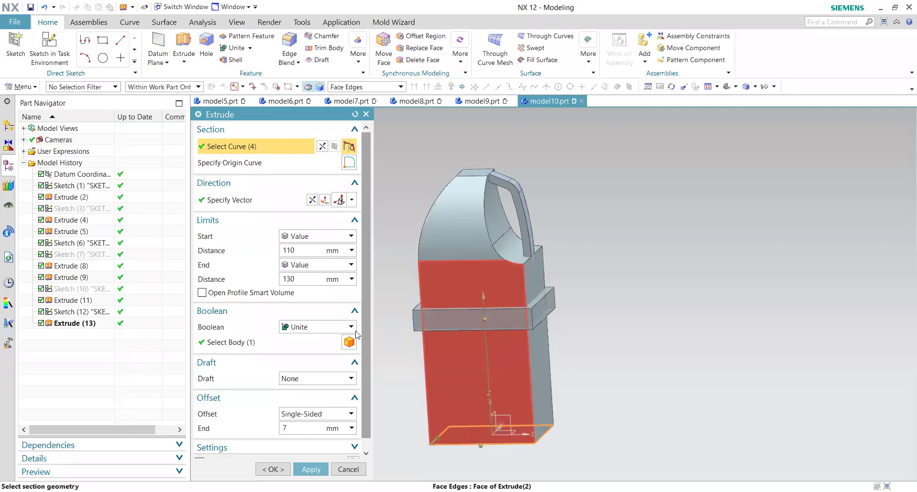
pyautogui.doubleClick(297, 280)
pyautogui.write('1')
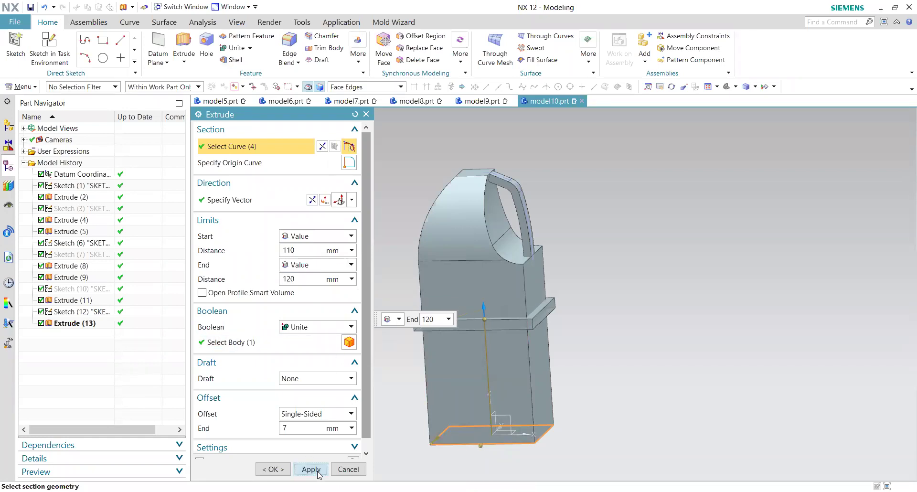
pyautogui.click(311, 469)
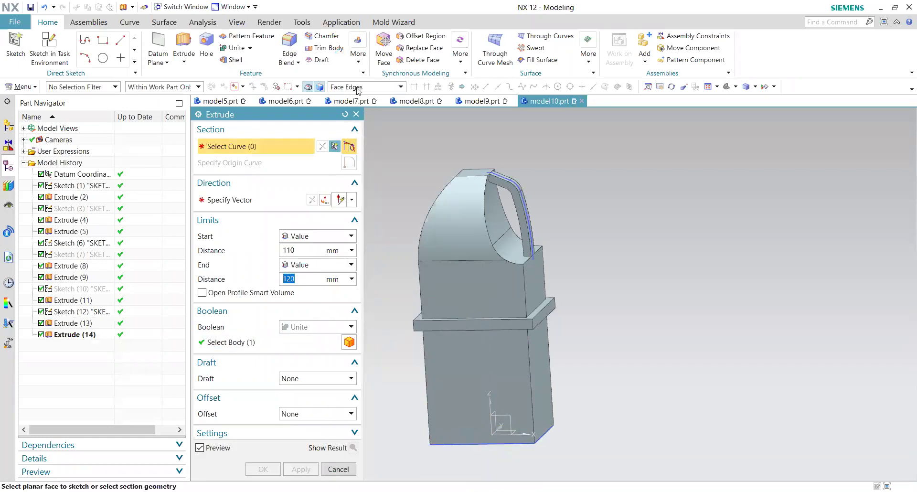
pyautogui.click(356, 114)
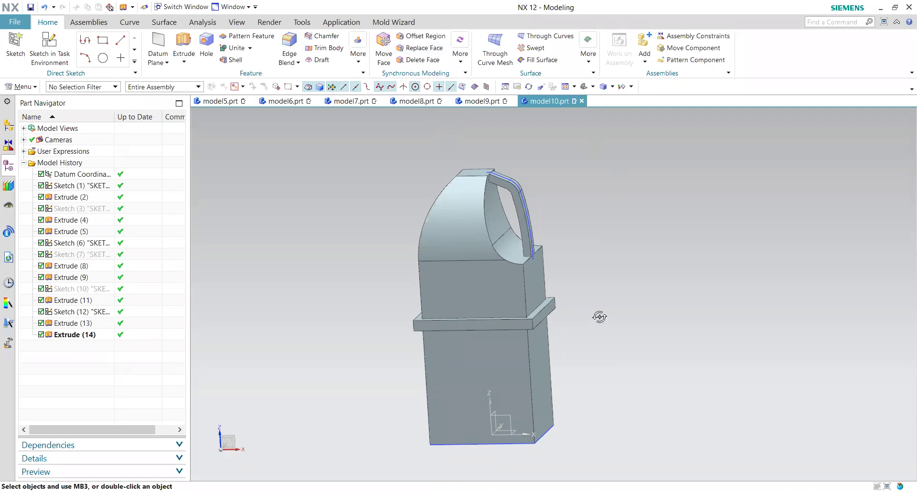
# Roll the model history back to Sketch (3) so that it is the current feature.
pyautogui.press('Home')
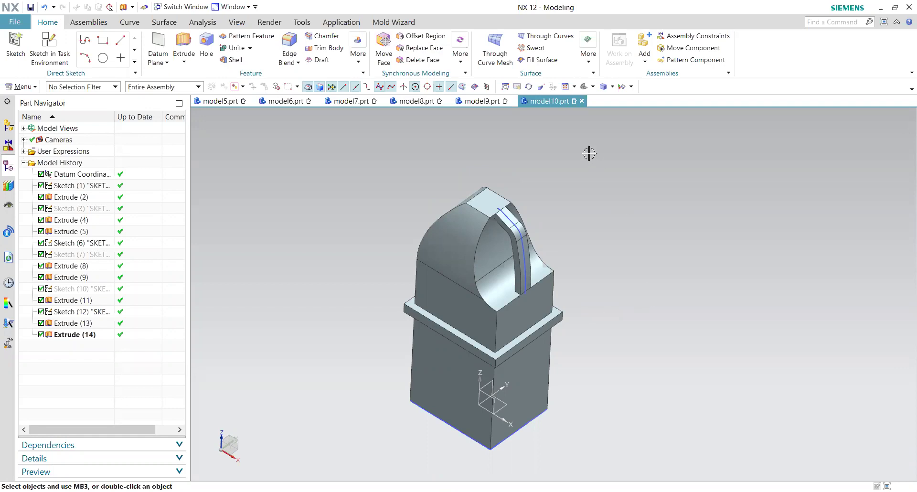
pyautogui.doubleClick(78, 210)
pyautogui.moveTo(378, 370); pyautogui.dragTo(556, 245, button='middle')
pyautogui.press('Escape')
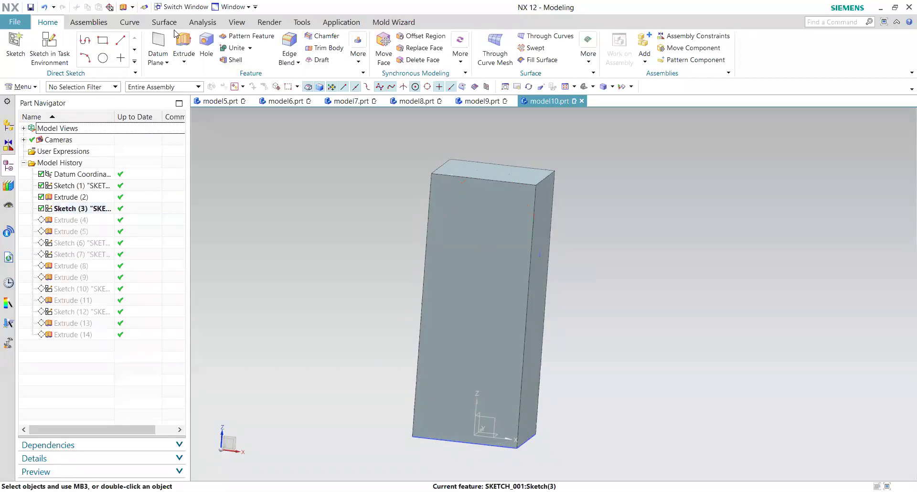
# Start another Extrude at Sketch (3) and reset all its settings to their defaults.
pyautogui.press('x')
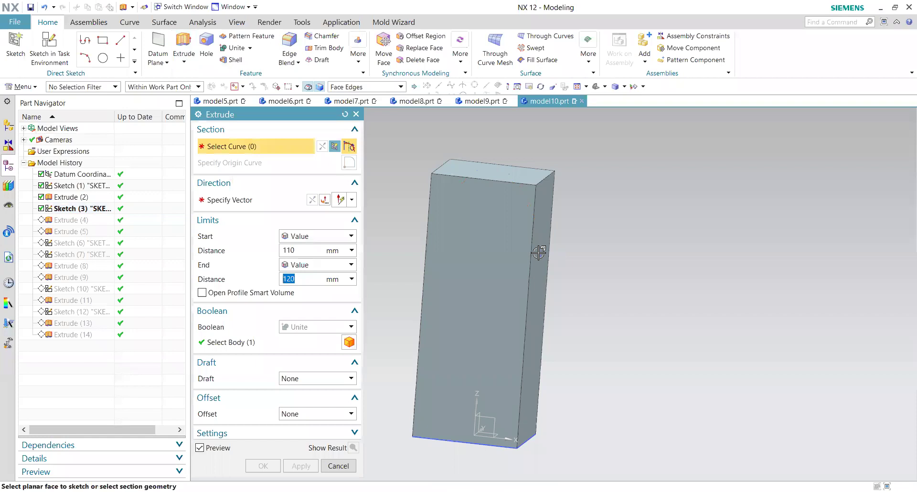
pyautogui.click(538, 252)
pyautogui.click(344, 113)
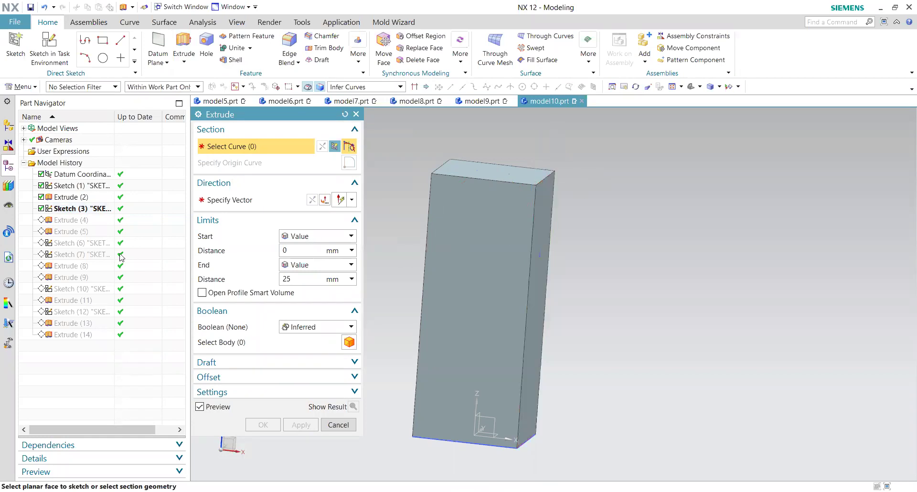
# Use the two arcs of Sketch (3) as the extrusion section and set its limit to Symmetric Value.
pyautogui.click(88, 211)
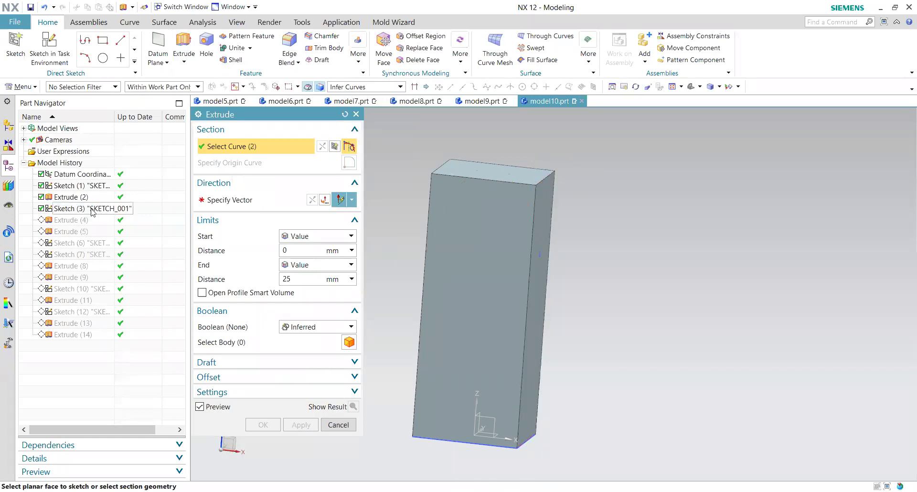
pyautogui.click(298, 237)
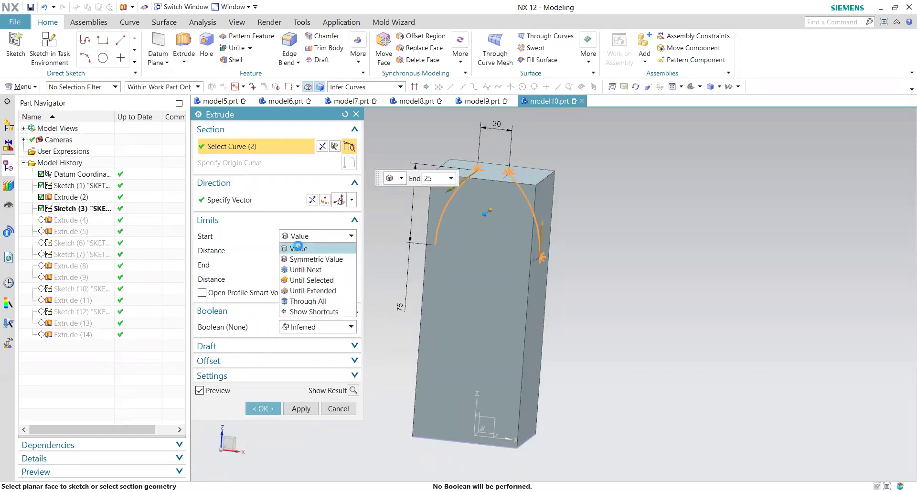
pyautogui.click(301, 258)
pyautogui.moveTo(434, 326); pyautogui.dragTo(466, 210, button='middle')
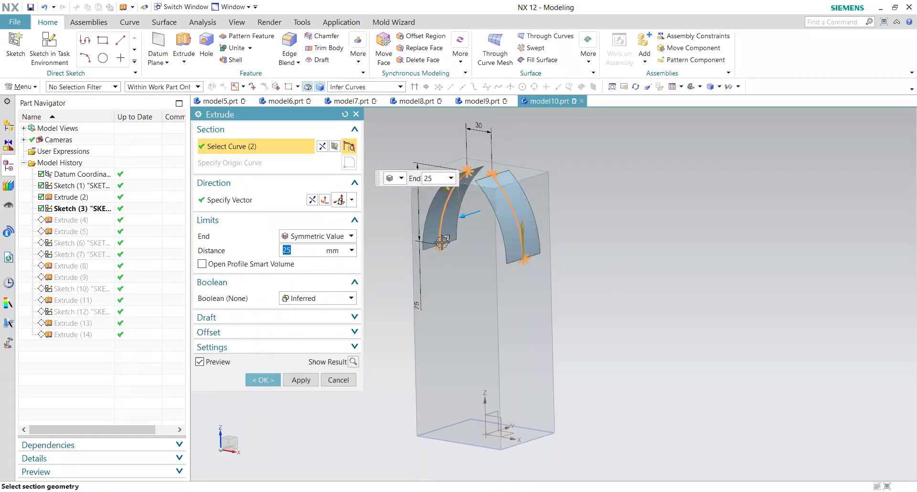
pyautogui.click(433, 225)
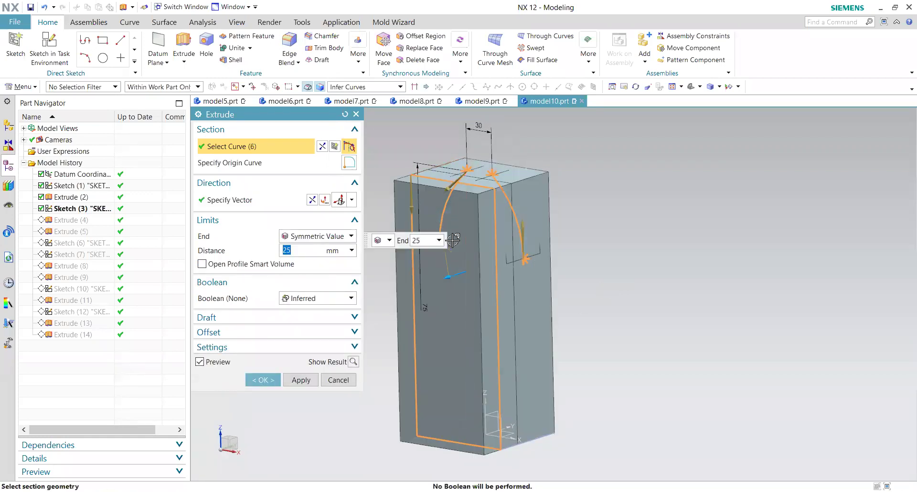
pyautogui.keyDown('shift'); pyautogui.click(491, 201); pyautogui.keyUp('shift')
# Set the symmetric distance of the arcs' extrusion to 50 mm.
pyautogui.click(314, 236)
pyautogui.click(313, 237)
pyautogui.write('5')
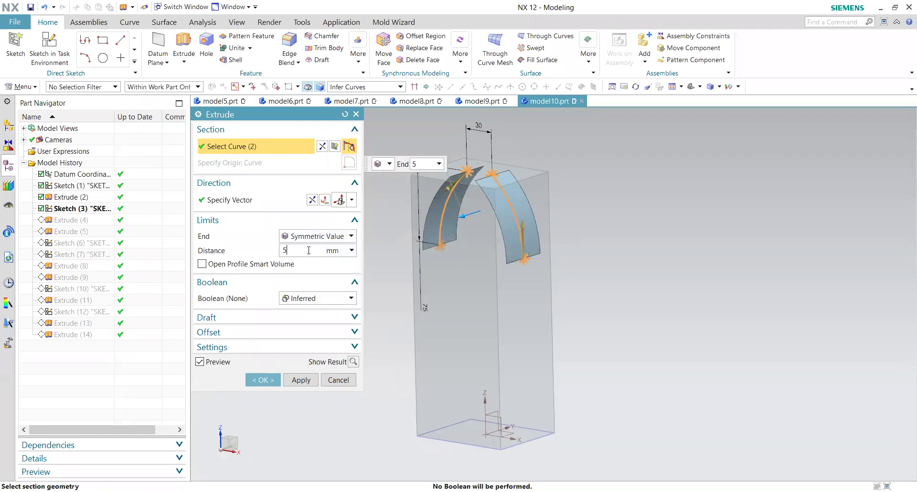
pyautogui.write('0')
pyautogui.press('Return')
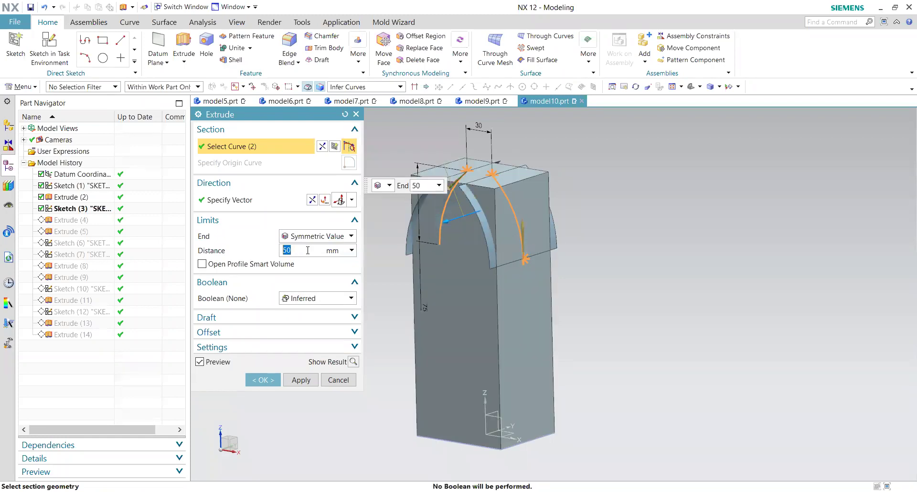
# Try to subtract the arcs' extrusion from the block with Open Profile Smart Volume on, and cancel the Extrude command.
pyautogui.click(202, 264)
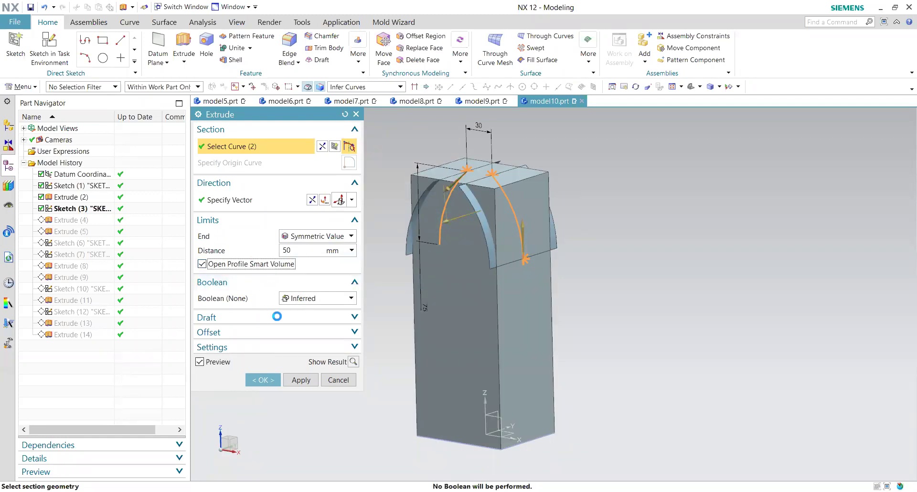
pyautogui.click(329, 298)
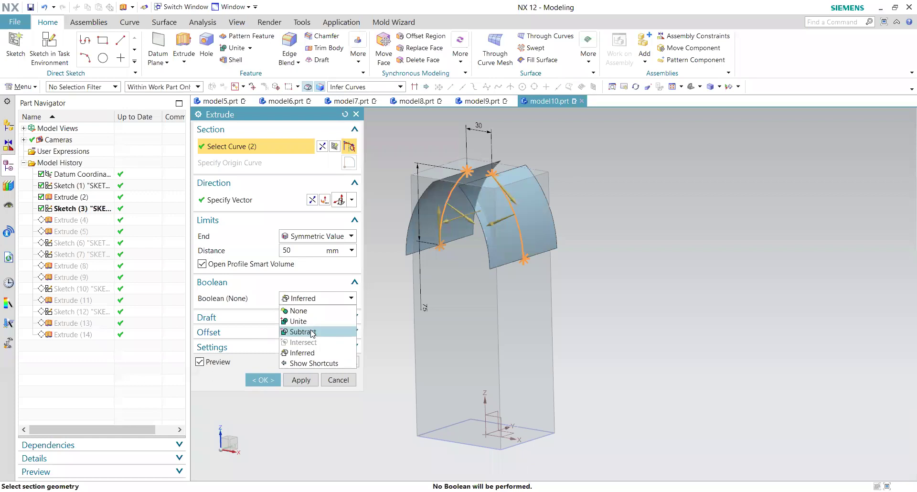
pyautogui.click(316, 332)
pyautogui.moveTo(625, 353); pyautogui.dragTo(652, 340, button='middle')
pyautogui.click(352, 378)
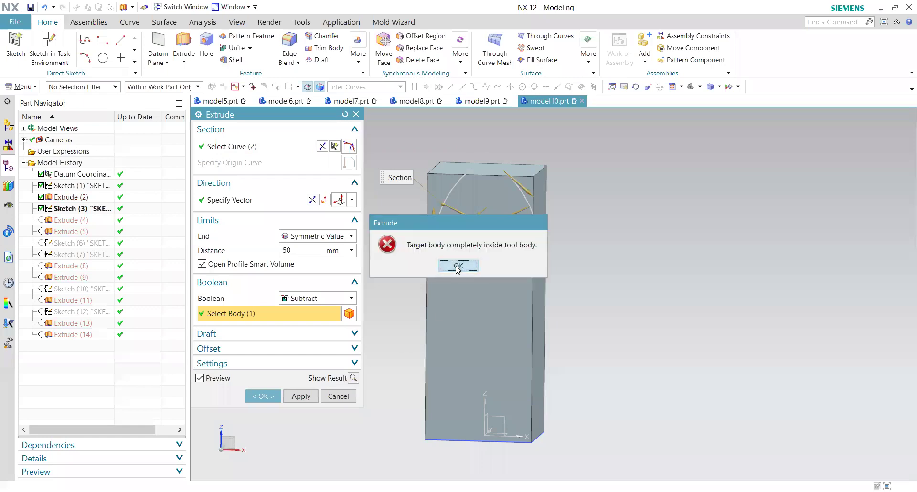
pyautogui.click(457, 266)
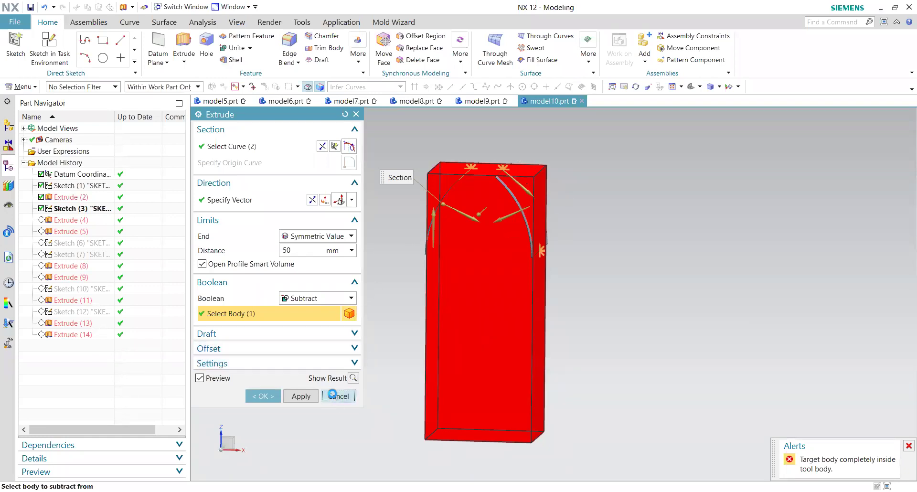
pyautogui.click(338, 396)
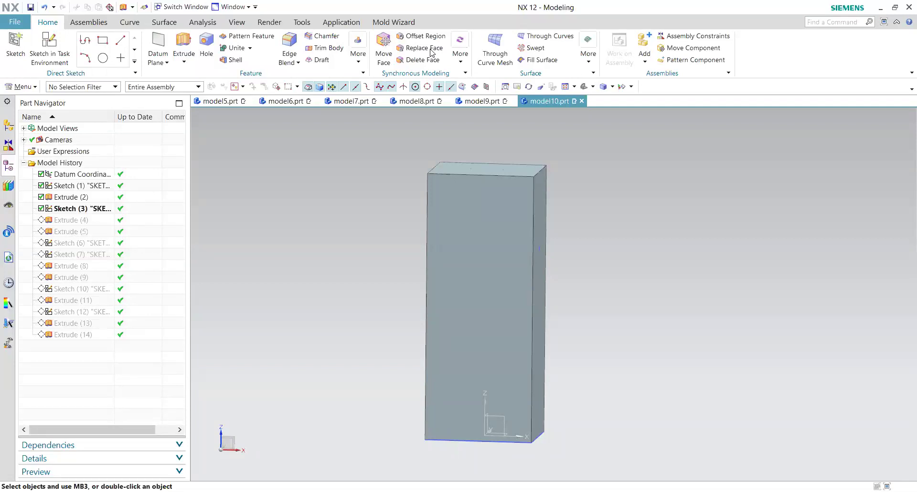
pyautogui.scroll(-1, 471, 286)
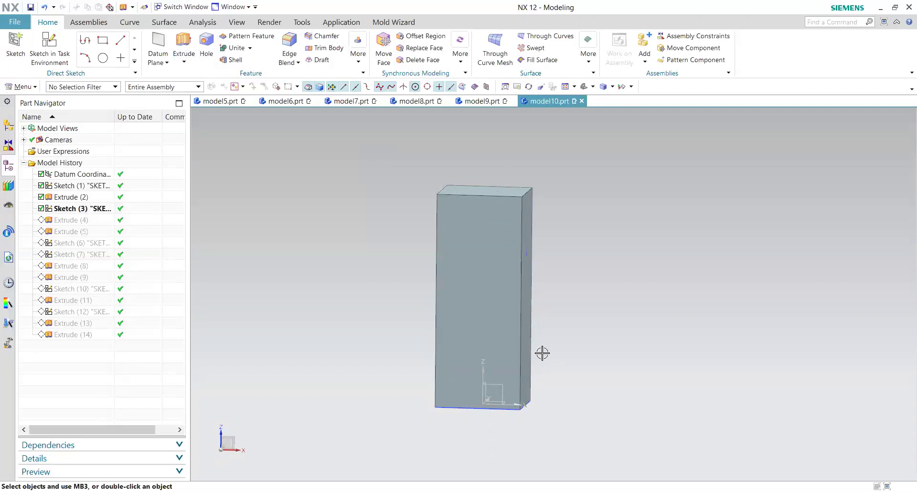
pyautogui.click(528, 365)
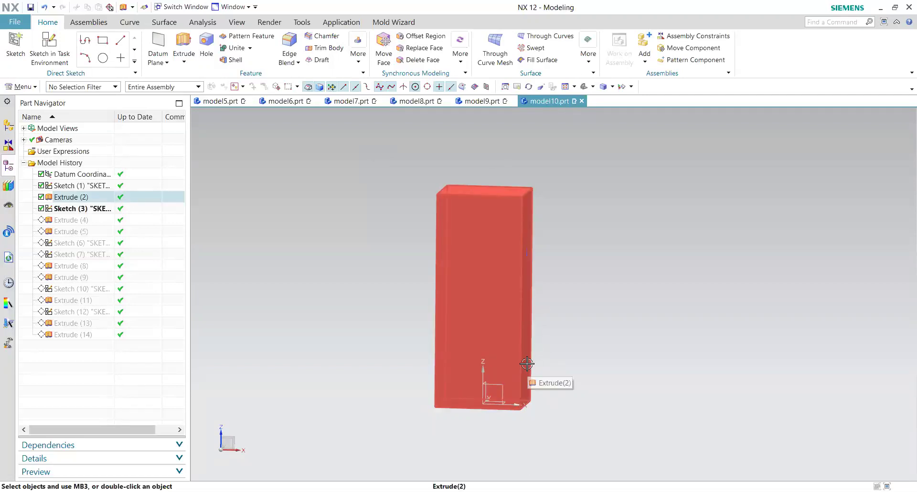